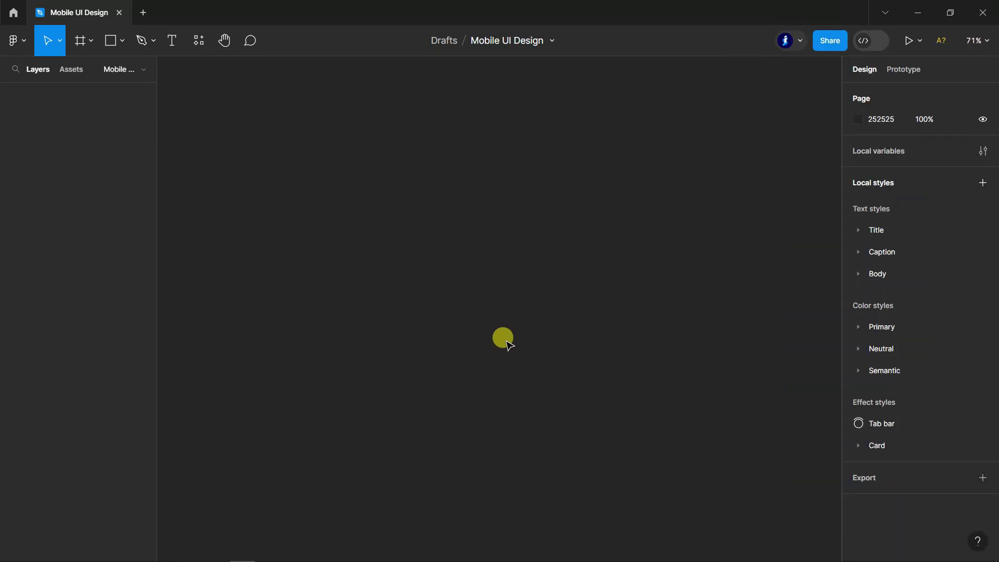
# Create a 375×812 iPhone 13 mini frame and name its layer 'Sign in'.
pyautogui.click(80, 40)
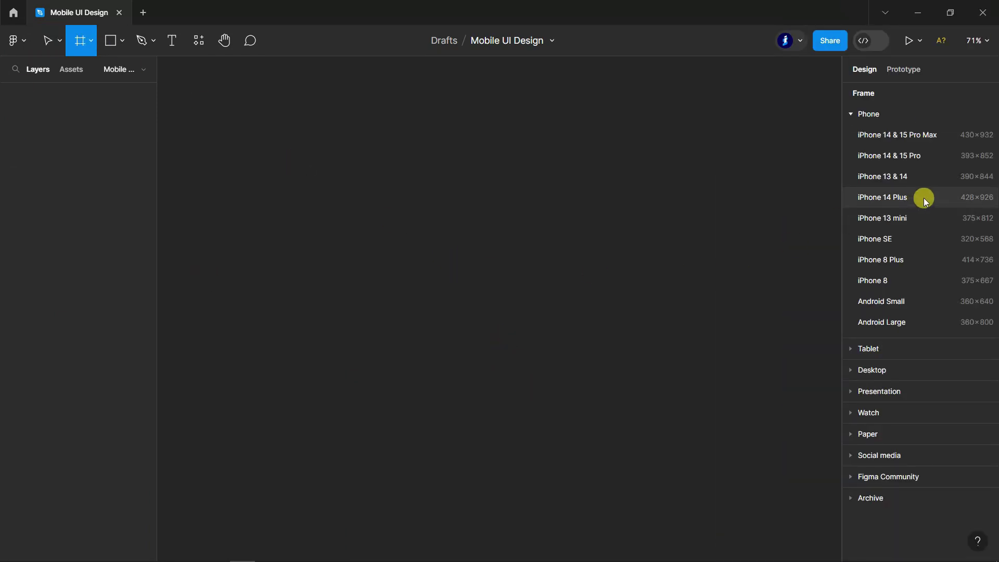
pyautogui.click(928, 215)
pyautogui.doubleClick(54, 97)
pyautogui.write('Sign in')
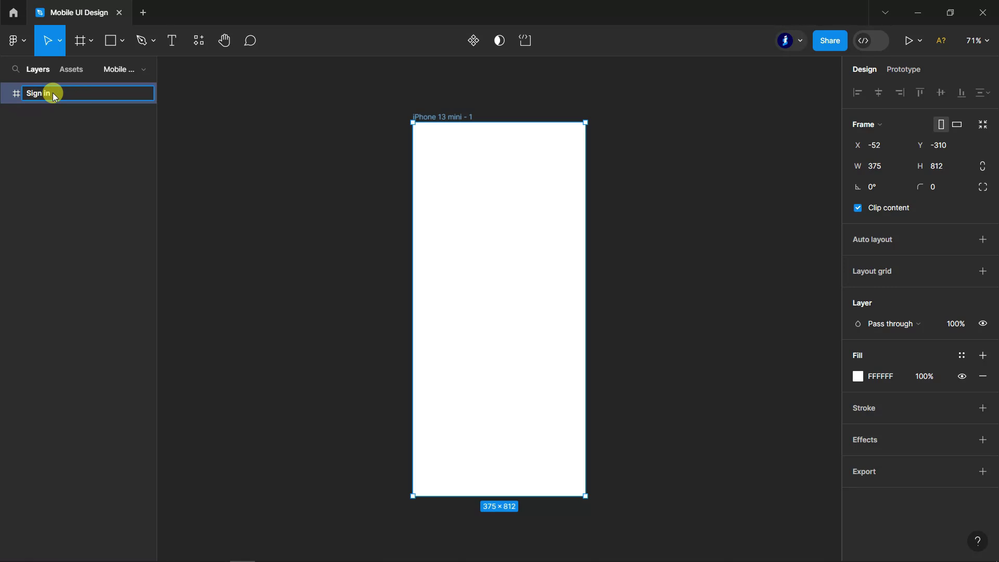
pyautogui.click(208, 156)
pyautogui.keyDown('ctrl'); pyautogui.scroll(2, 585, 136); pyautogui.keyUp('ctrl')
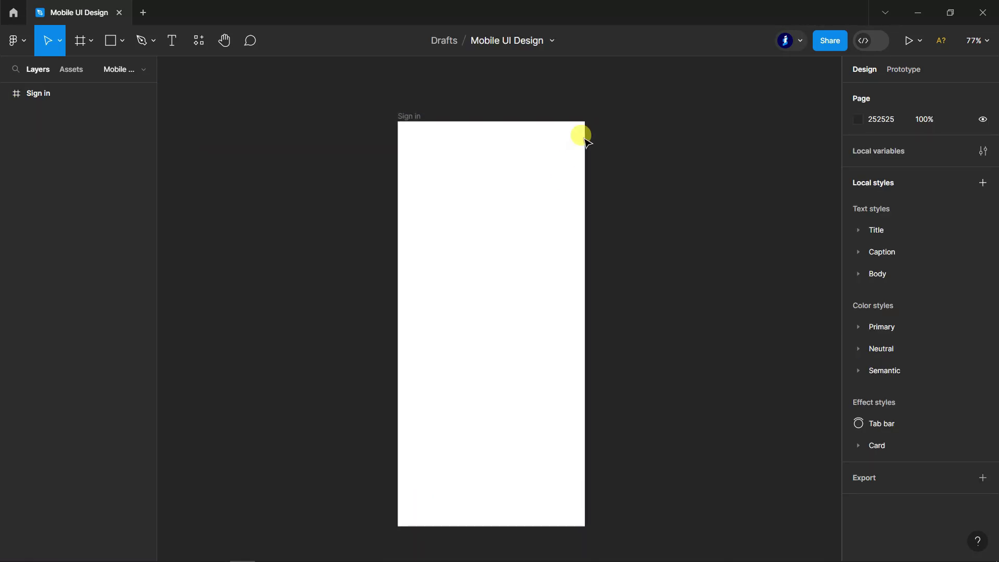
pyautogui.scroll(-1, 577, 138)
# Draw a 375-wide rectangle over the whole Sign in frame and fill it blue 0056C5.
pyautogui.click(111, 41)
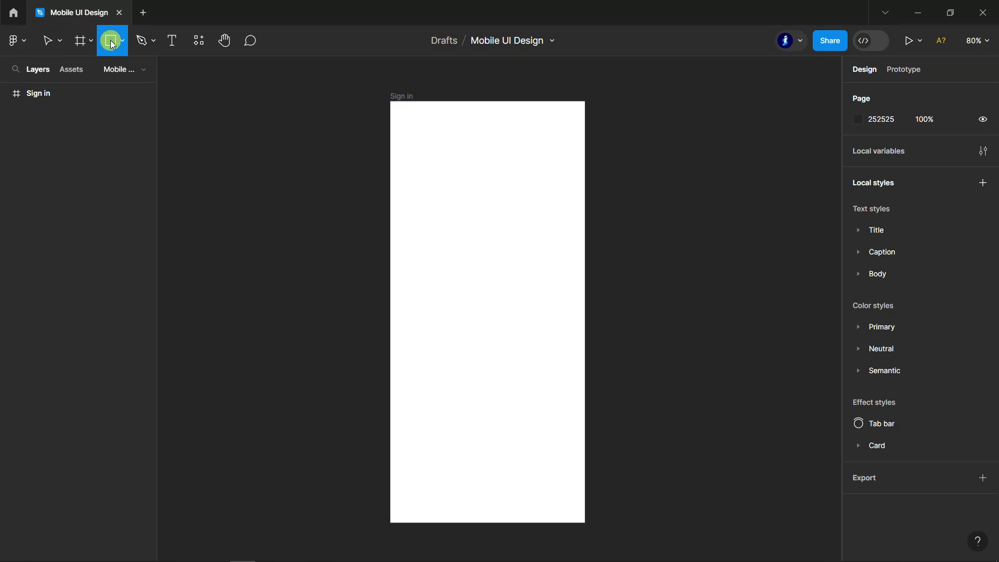
pyautogui.moveTo(390, 103); pyautogui.dragTo(590, 525)
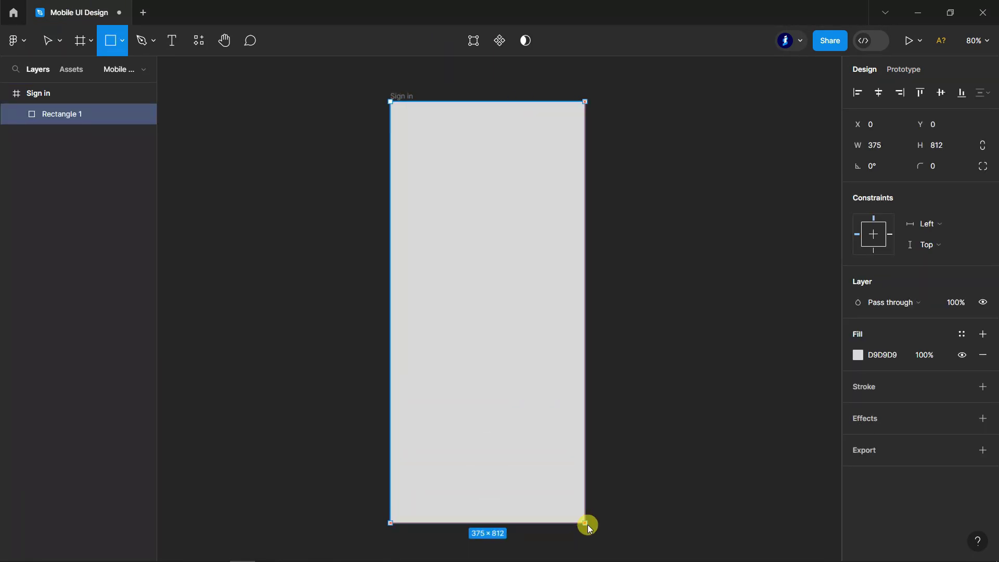
pyautogui.moveTo(589, 368); pyautogui.dragTo(585, 368)
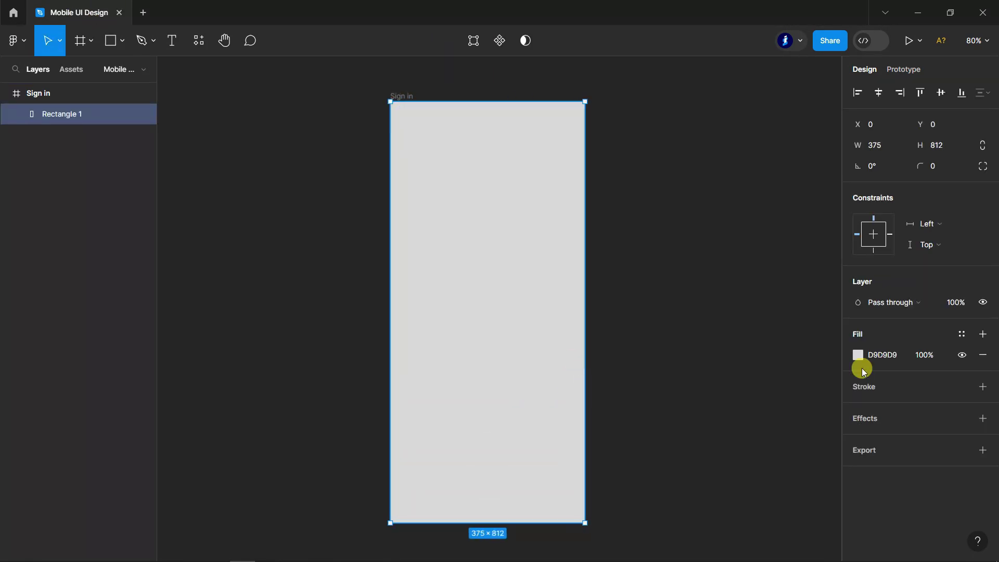
pyautogui.click(858, 354)
pyautogui.click(811, 504)
pyautogui.scroll(-3, 775, 500)
pyautogui.click(721, 504)
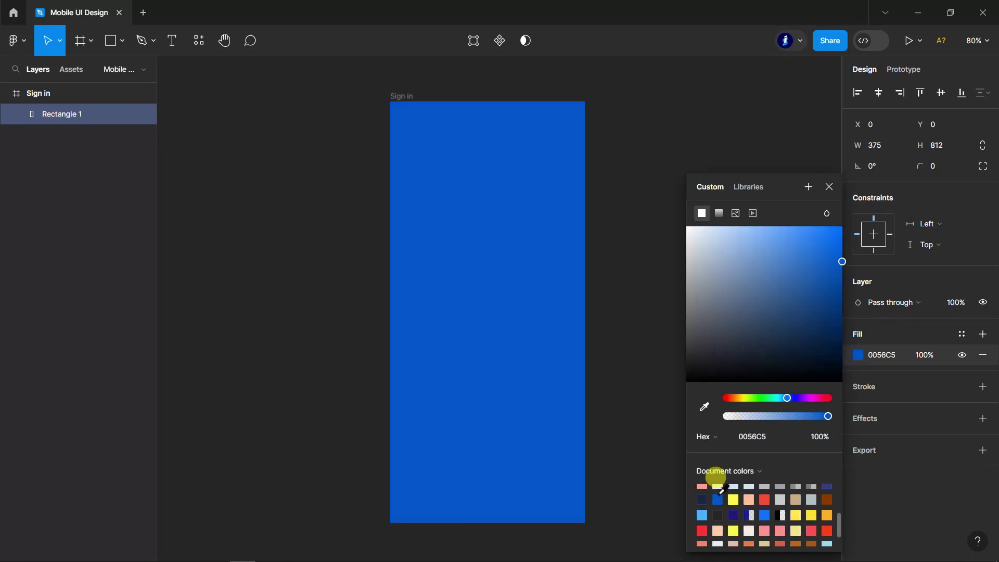
pyautogui.click(831, 188)
pyautogui.click(684, 236)
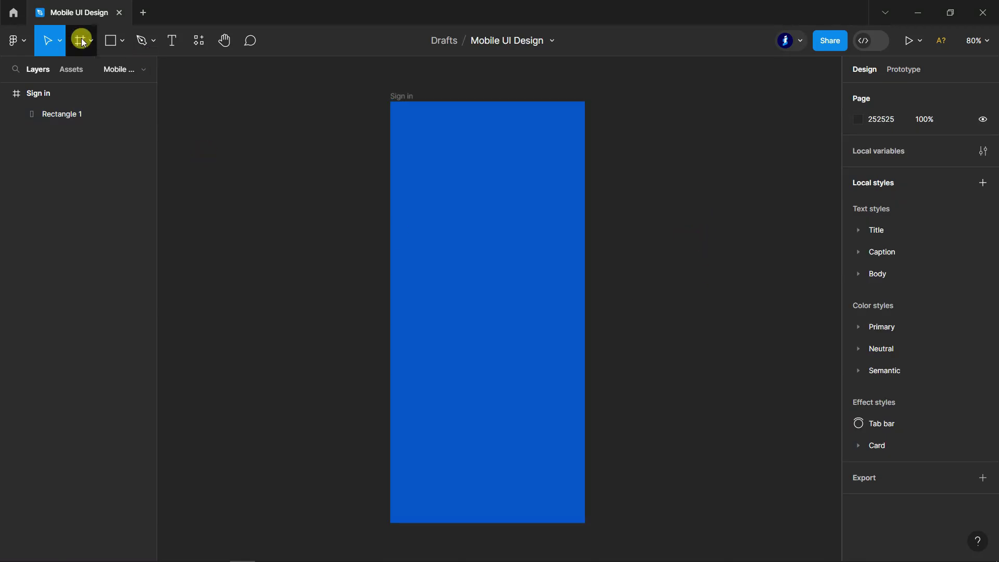
pyautogui.click(111, 42)
# Draw a white 700-tall lower panel with 50 radius on both top corners.
pyautogui.moveTo(390, 186); pyautogui.dragTo(585, 523)
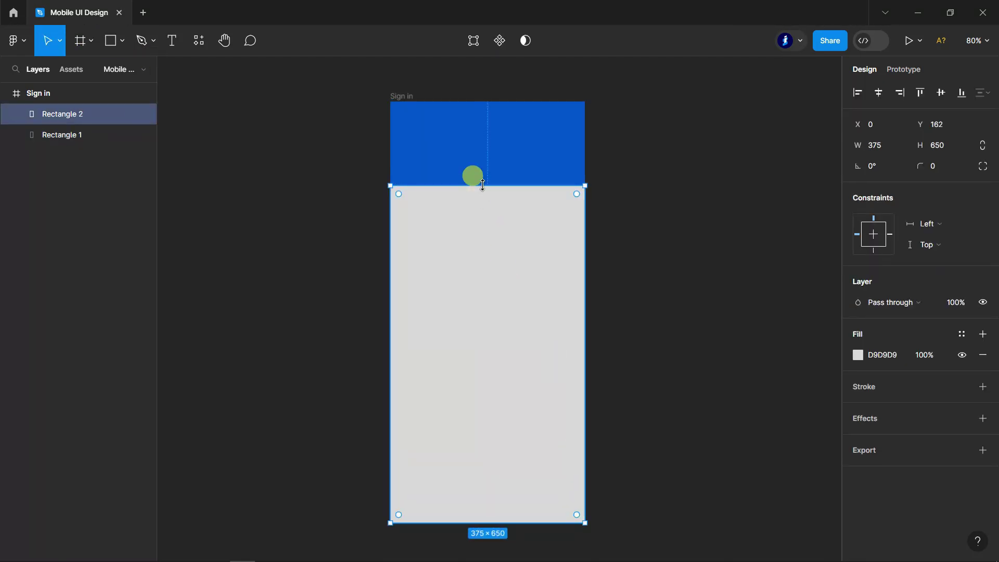
pyautogui.moveTo(482, 186); pyautogui.dragTo(482, 166)
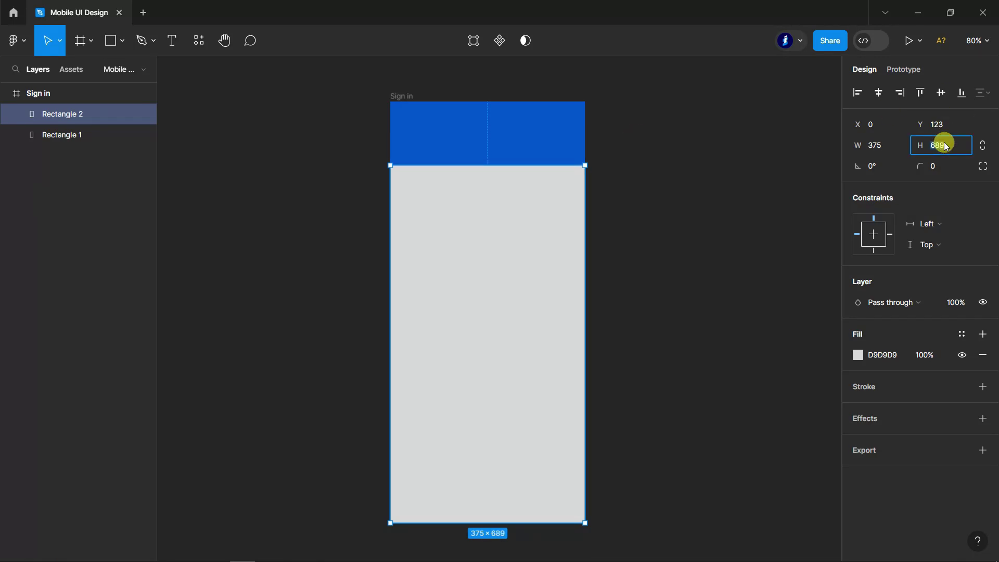
pyautogui.write('700')
pyautogui.click(981, 167)
pyautogui.click(718, 195)
pyautogui.write('30')
pyautogui.click(797, 194)
pyautogui.write('30')
pyautogui.press('Return')
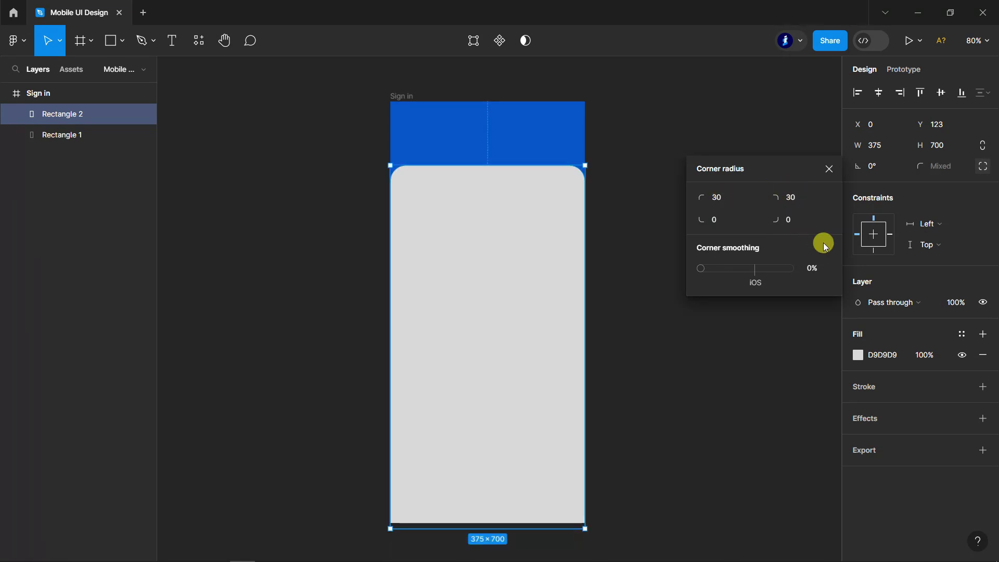
pyautogui.click(720, 197)
pyautogui.write('50')
pyautogui.click(796, 198)
pyautogui.write('5')
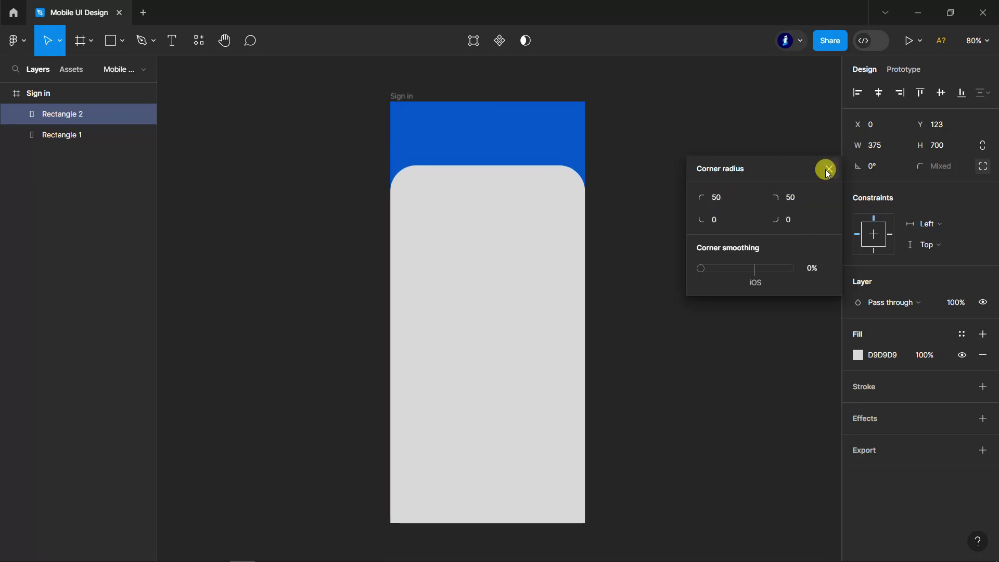
pyautogui.click(829, 169)
pyautogui.moveTo(487, 343)
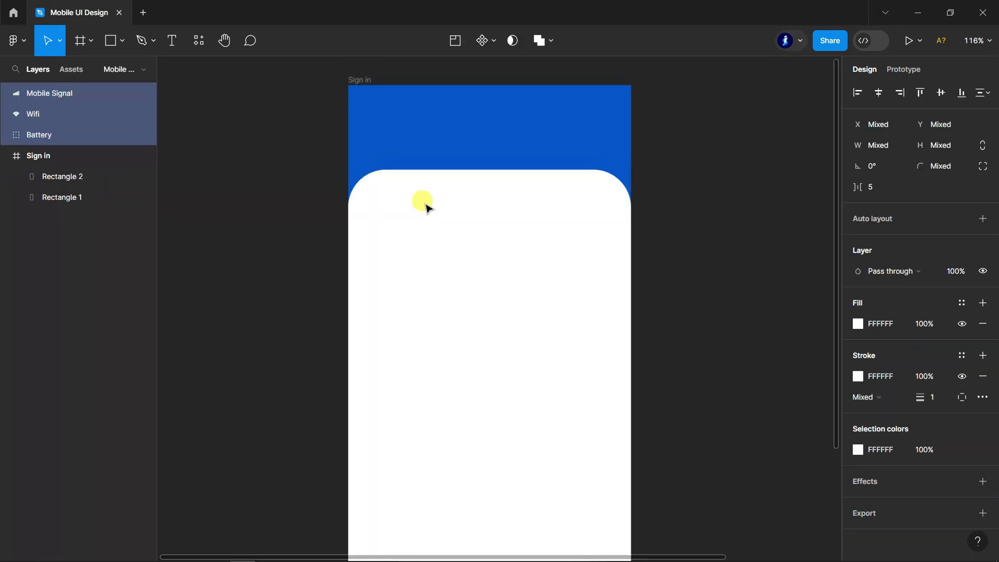
# Move the Battery, Mobile Signal and Wifi icons into the header's top-right corner.
pyautogui.scroll(1, 426, 207)
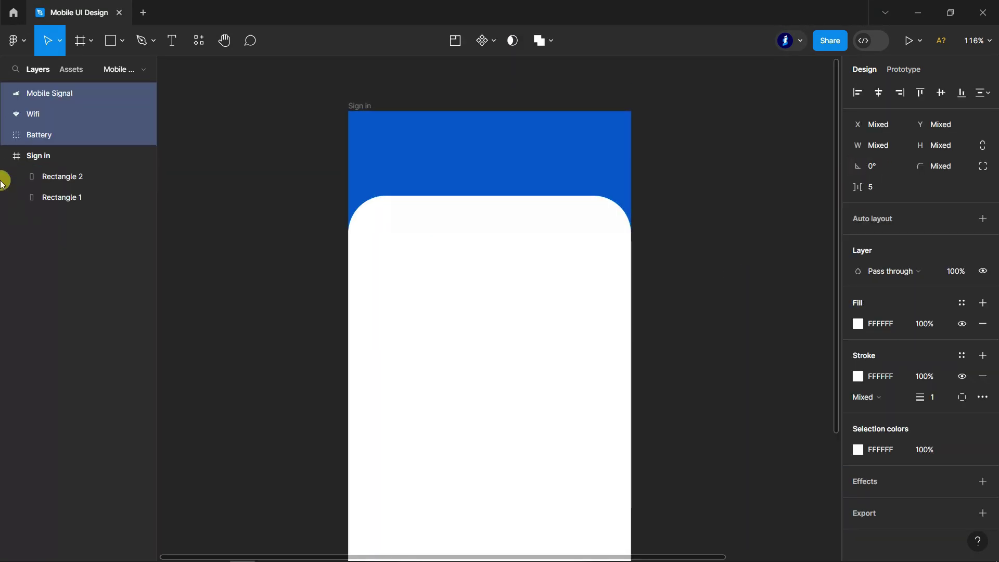
pyautogui.click(56, 138)
pyautogui.keyDown('shift'); pyautogui.click(34, 114); pyautogui.keyUp('shift')
pyautogui.keyDown('shift'); pyautogui.click(50, 93); pyautogui.keyUp('shift')
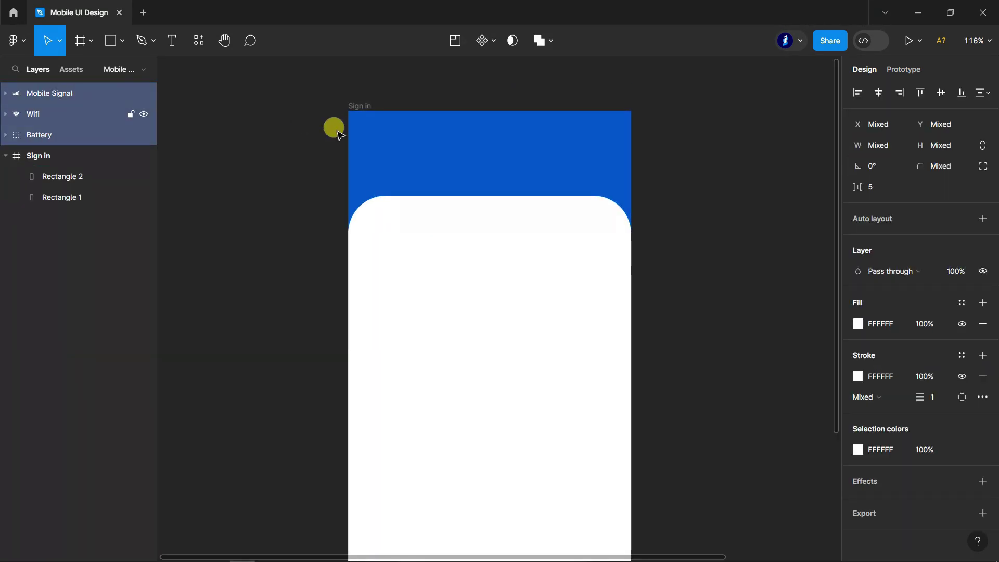
pyautogui.scroll(-3, 338, 128)
pyautogui.scroll(2, 364, 124)
pyautogui.moveTo(806, 163); pyautogui.dragTo(507, 134)
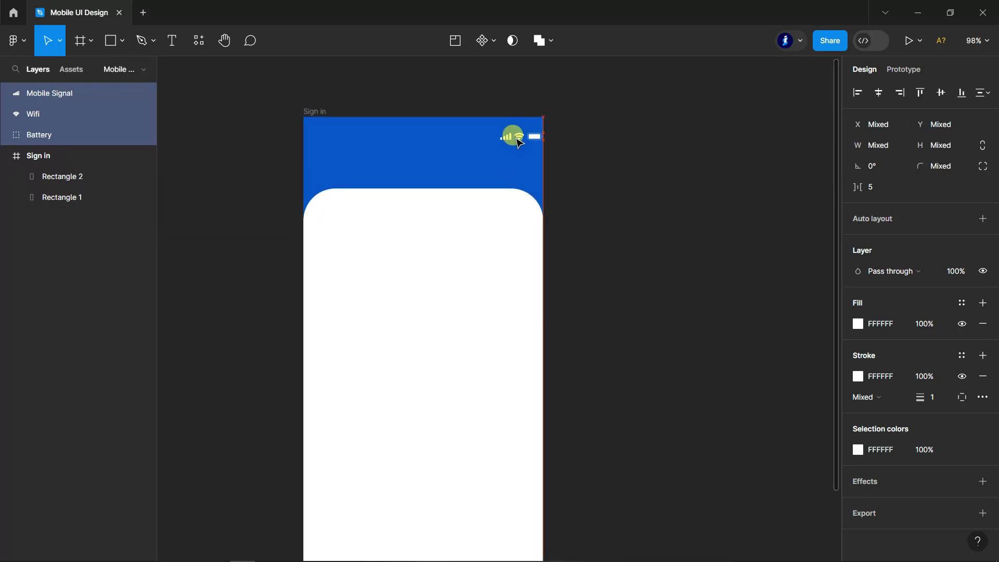
pyautogui.scroll(2, 384, 114)
pyautogui.scroll(1, 382, 111)
# Add a 4-column layout grid with 25 margin and 20 gutter to the Sign in frame.
pyautogui.click(31, 93)
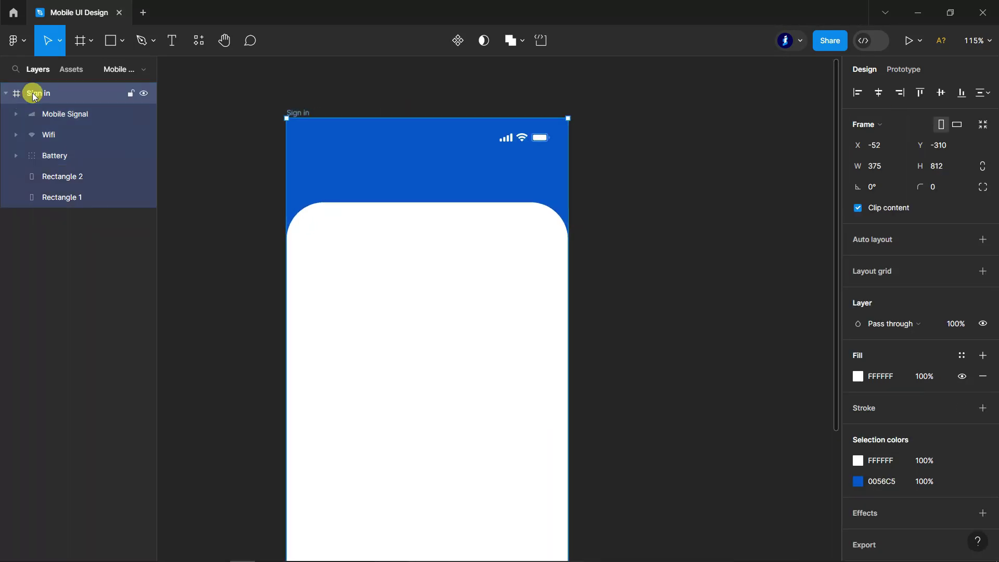
pyautogui.click(982, 271)
pyautogui.click(857, 291)
pyautogui.click(731, 294)
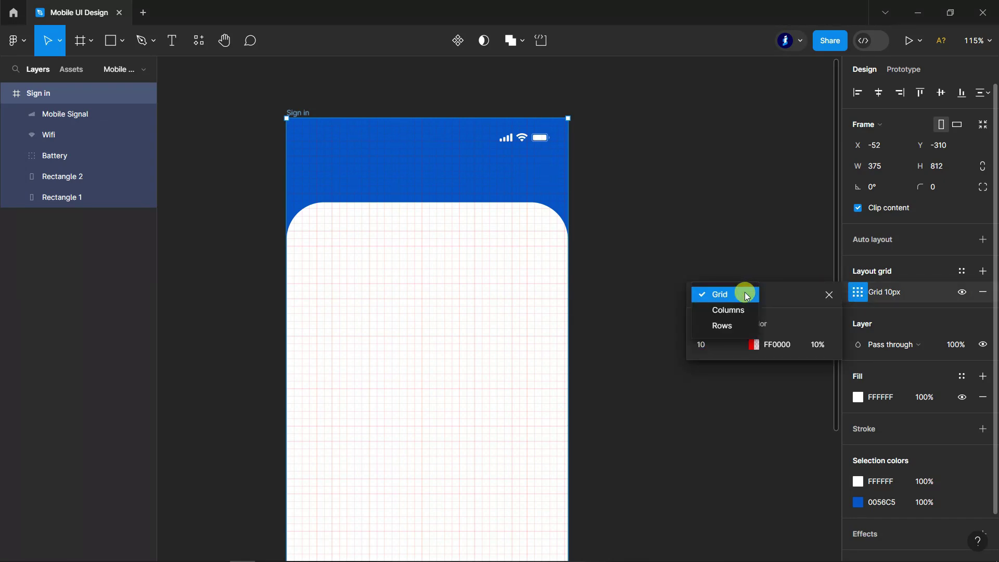
pyautogui.write('4')
pyautogui.press('Return')
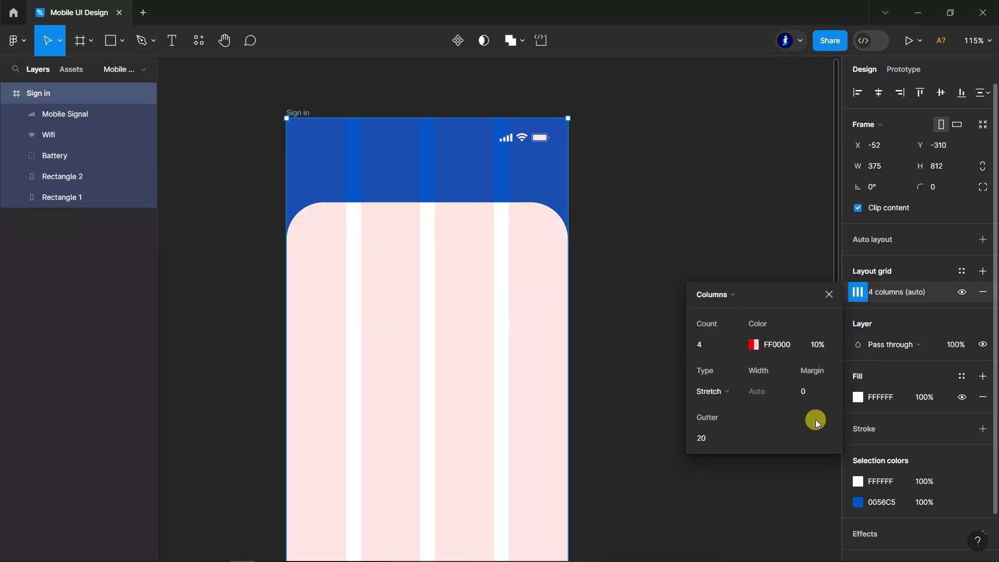
pyautogui.press('Return')
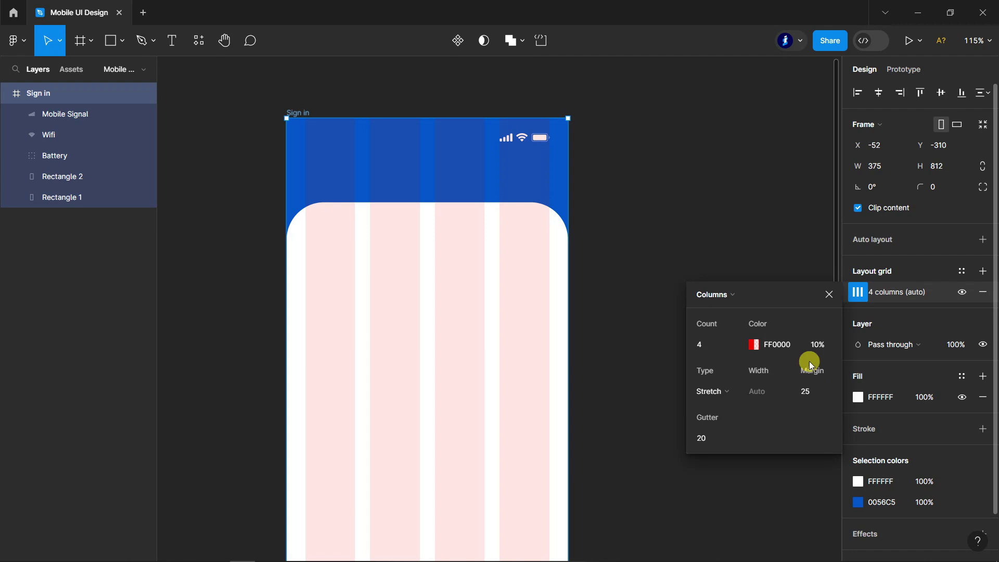
pyautogui.click(828, 295)
# Select the Battery, Mobile Signal and Wifi status icons, then deselect them.
pyautogui.click(58, 151)
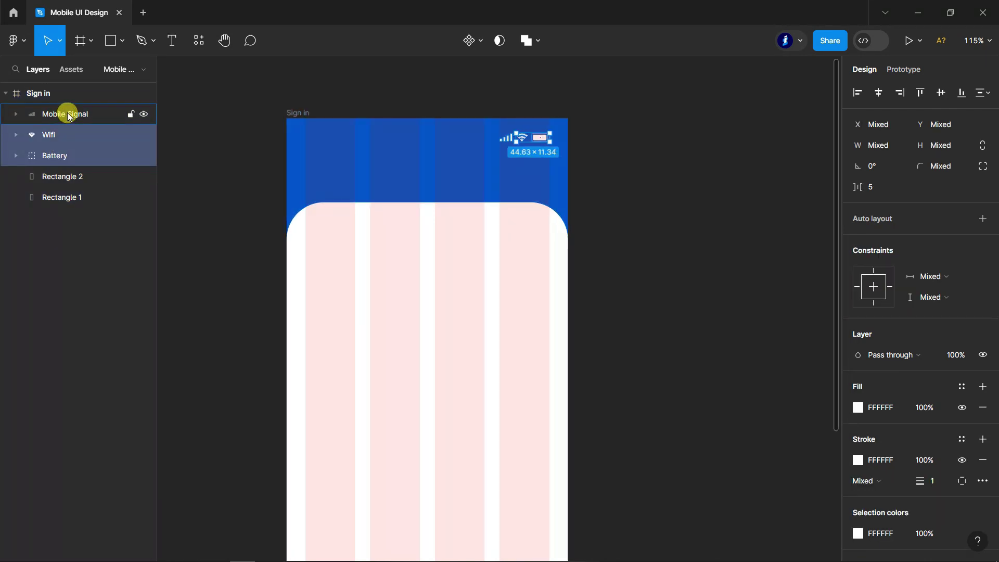
pyautogui.keyDown('shift'); pyautogui.click(65, 114); pyautogui.keyUp('shift')
pyautogui.scroll(3, 528, 127)
pyautogui.scroll(2, 575, 152)
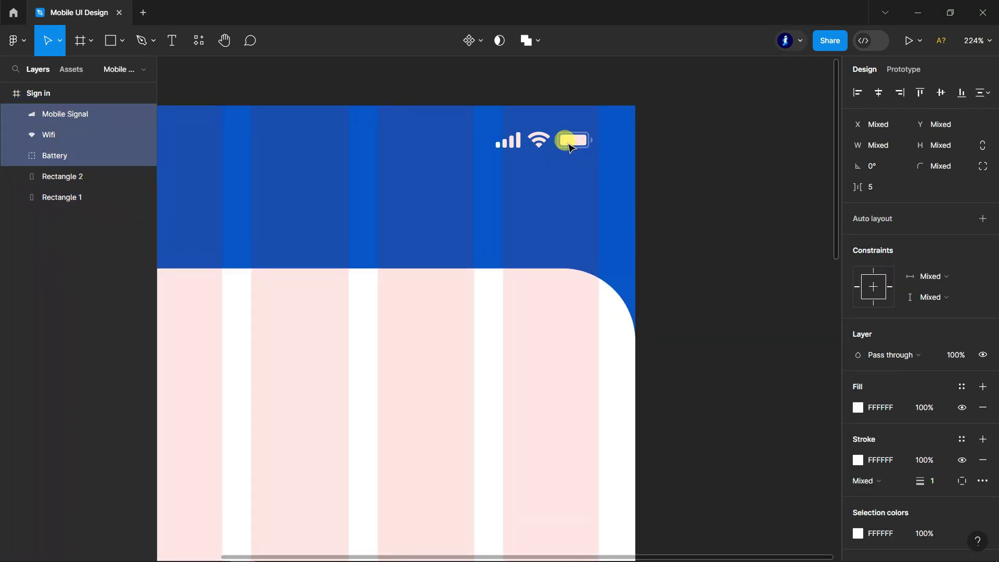
pyautogui.click(742, 151)
pyautogui.scroll(-1, 745, 154)
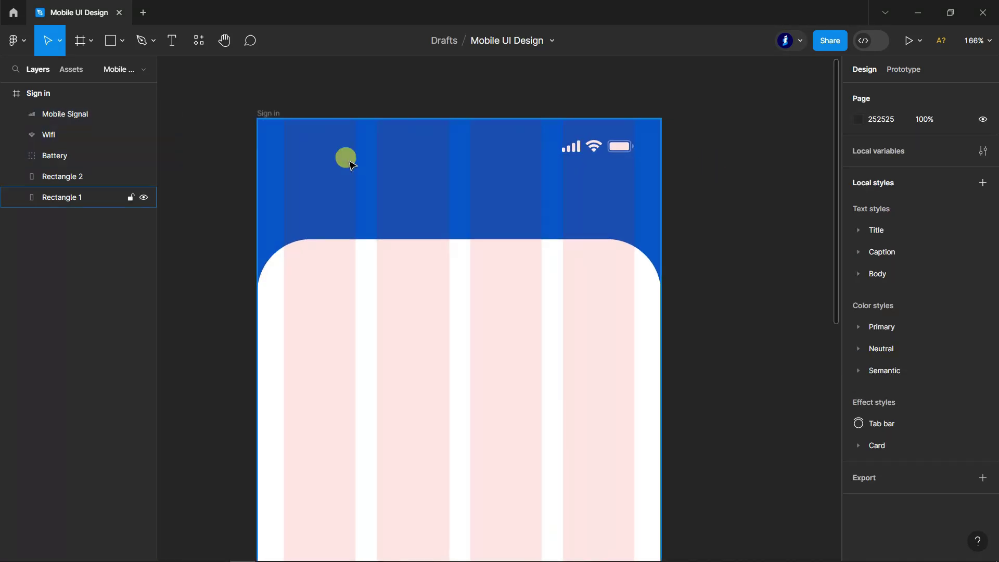
pyautogui.scroll(2, 346, 158)
# Add a white SemiBold '9:45' label at the header's top-left, around X 25, Y 19.
pyautogui.scroll(1, 344, 160)
pyautogui.press('t')
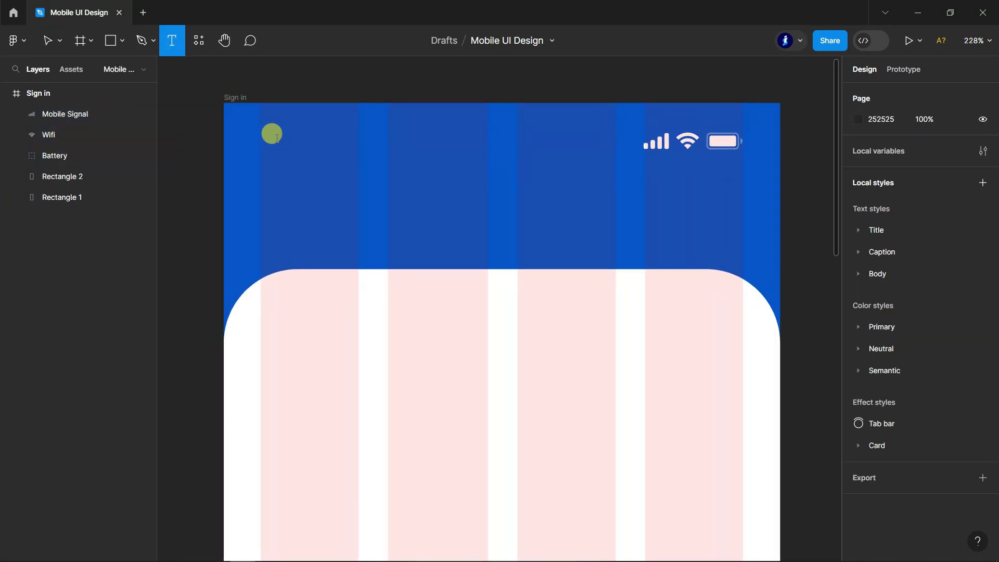
pyautogui.click(275, 136)
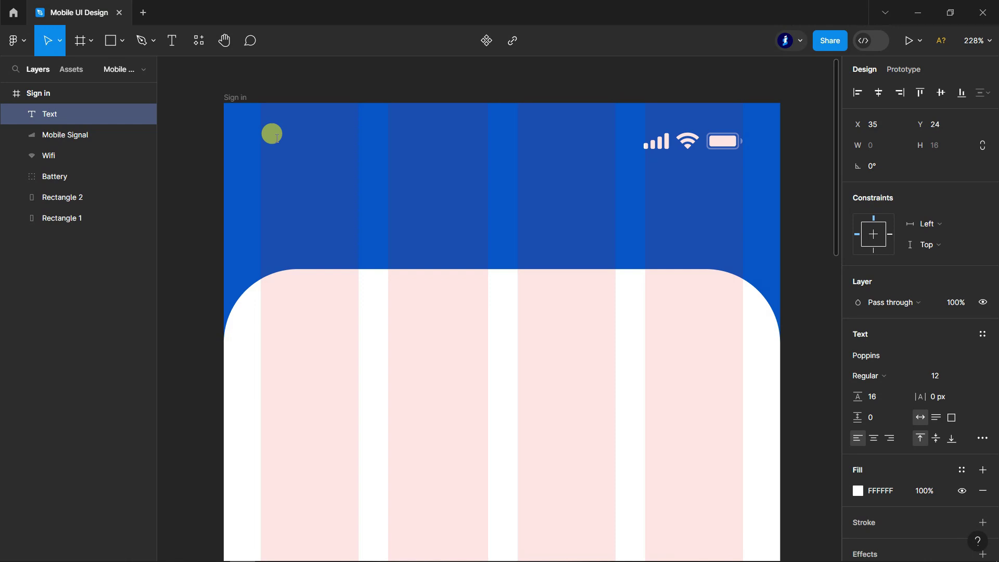
pyautogui.write('9:45')
pyautogui.press('Escape')
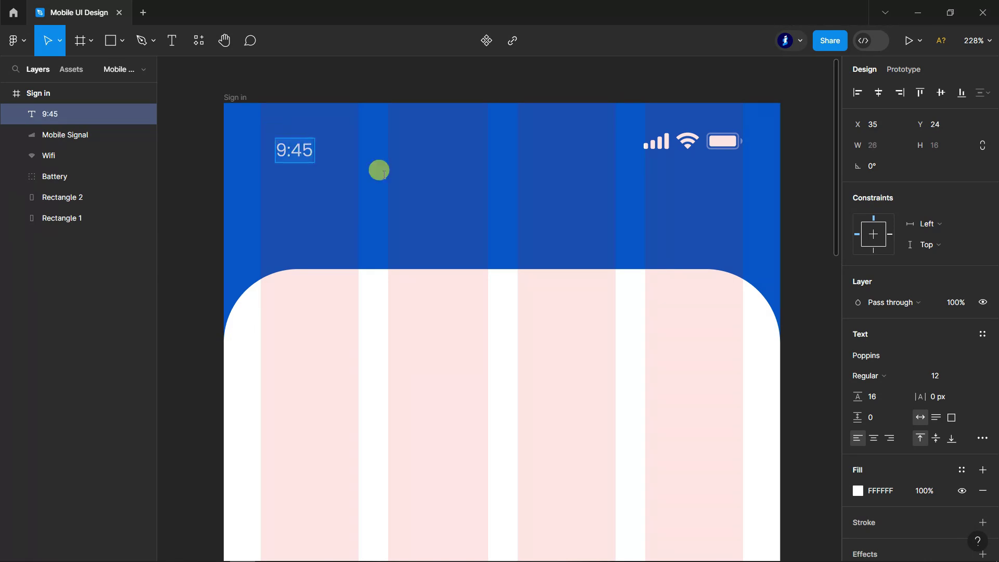
pyautogui.click(917, 375)
pyautogui.click(906, 337)
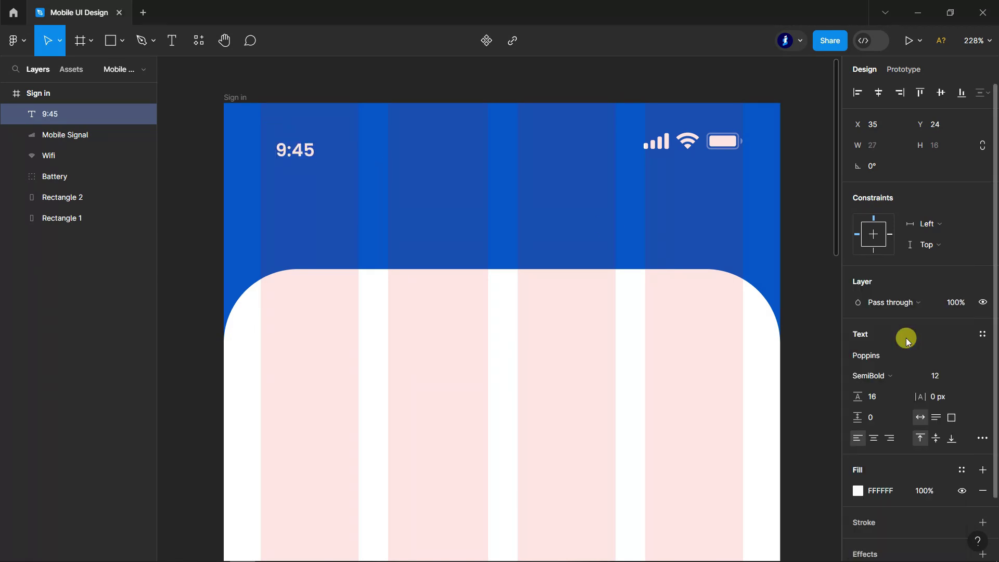
pyautogui.click(298, 158)
pyautogui.moveTo(298, 158); pyautogui.dragTo(284, 149)
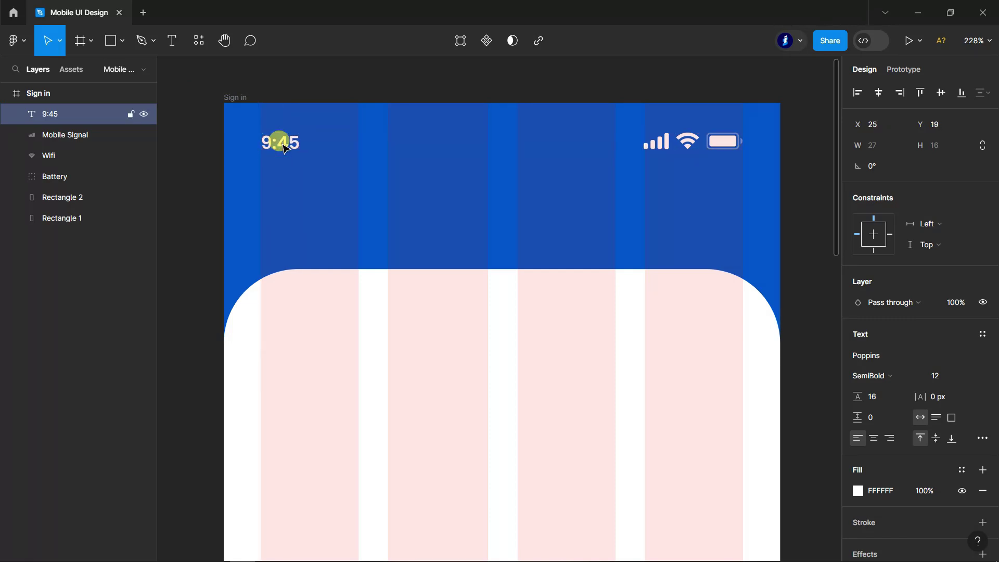
pyautogui.click(195, 146)
pyautogui.scroll(-1, 199, 151)
# Draw a back arrow below the time, rotated 180° to point left, near the left edge.
pyautogui.click(123, 40)
pyautogui.click(100, 102)
pyautogui.moveTo(285, 191)
pyautogui.mouseDown()
pyautogui.moveTo(312, 207)
pyautogui.moveTo(311, 192)
pyautogui.mouseUp()
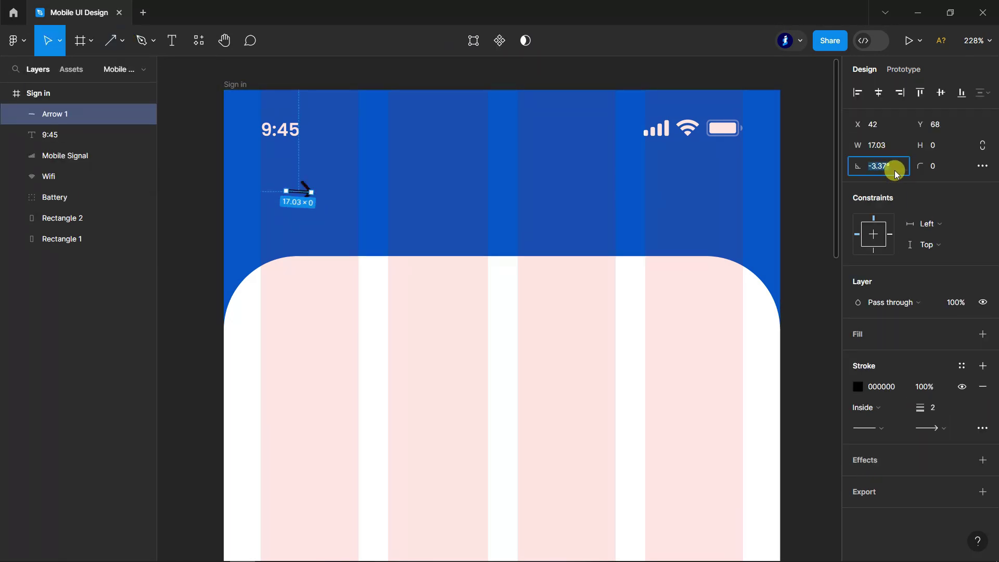
pyautogui.press('Return')
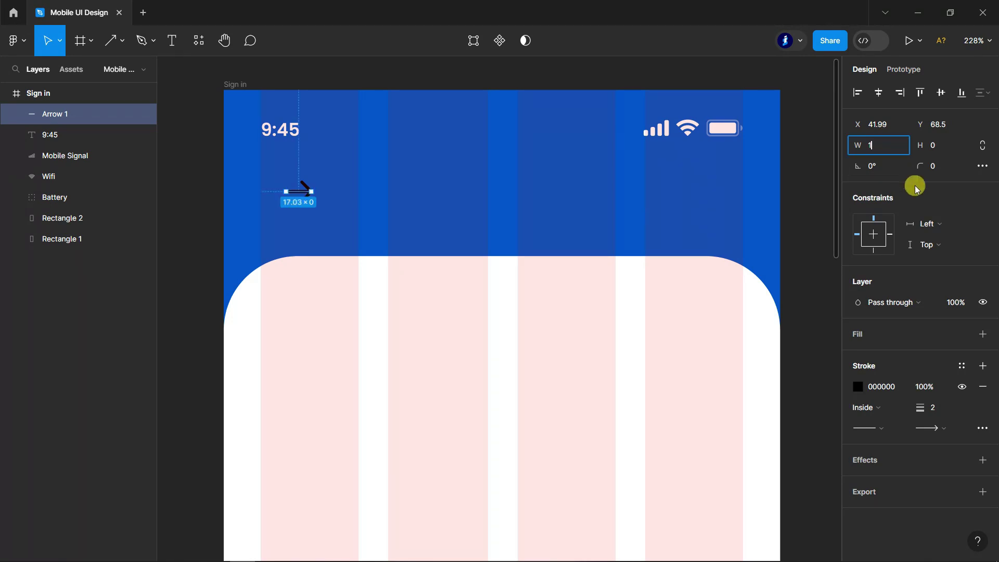
pyautogui.press('Return')
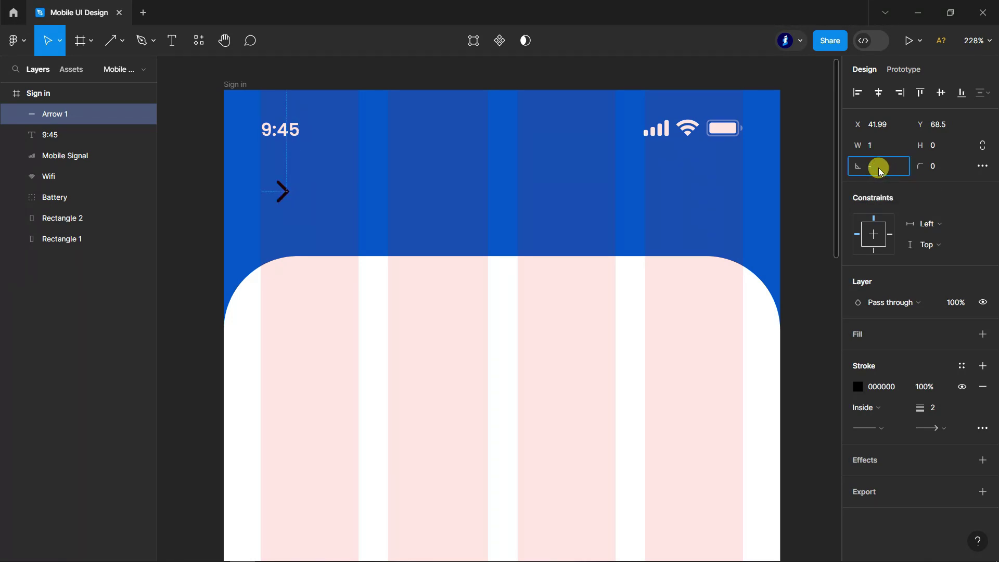
pyautogui.write('-180')
pyautogui.press('Return')
pyautogui.moveTo(272, 205); pyautogui.dragTo(265, 203)
# Make the arrow's stroke white and hide the Sign in frame's layout grid.
pyautogui.click(858, 386)
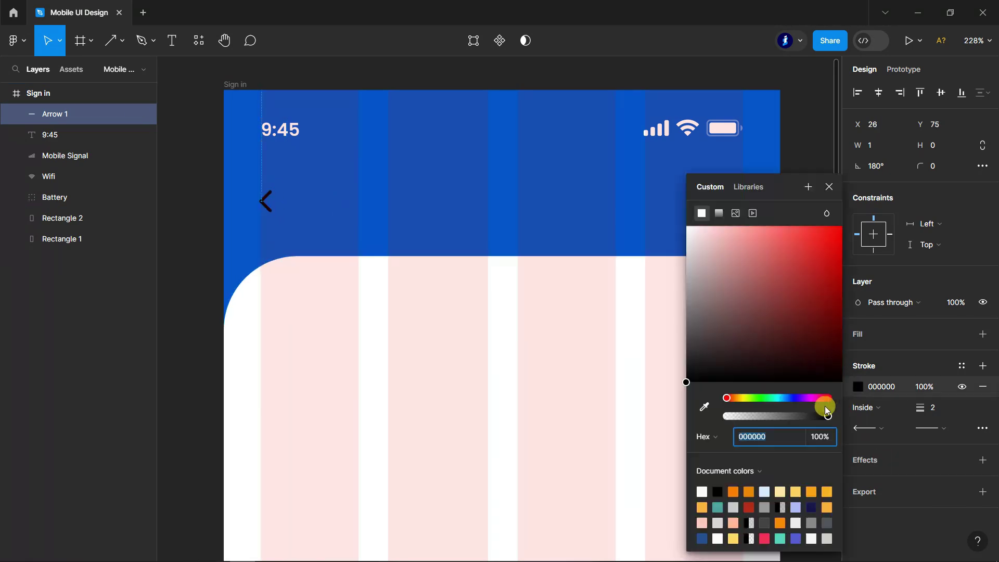
pyautogui.click(701, 492)
pyautogui.click(828, 186)
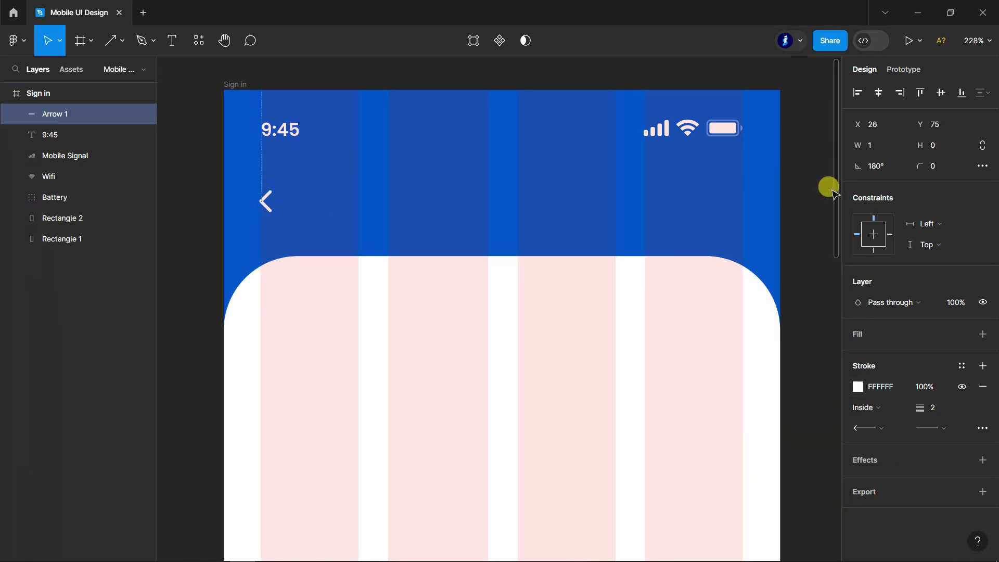
pyautogui.click(61, 94)
pyautogui.click(962, 291)
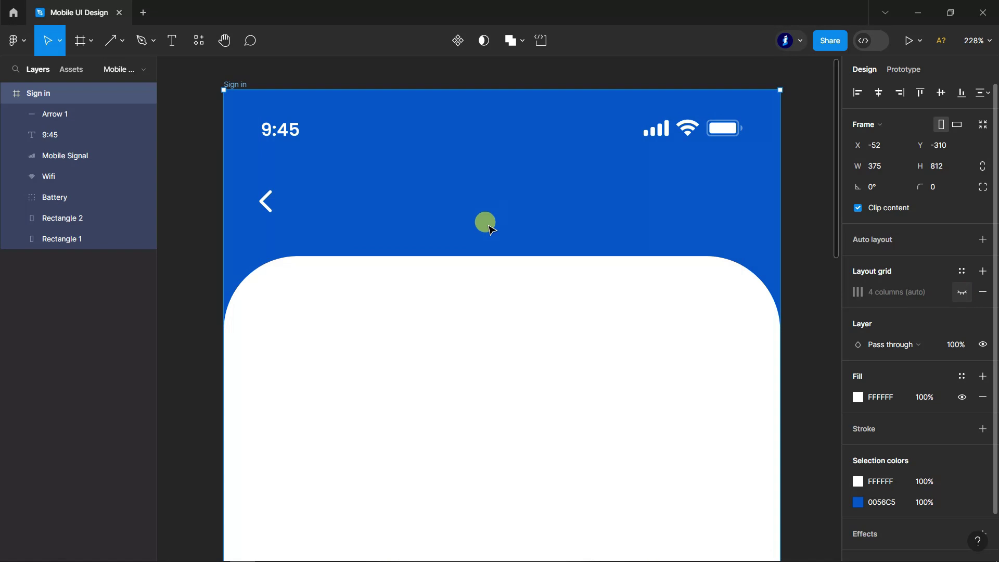
# Add a size-20 'Sign in' title right beside the back arrow.
pyautogui.click(174, 40)
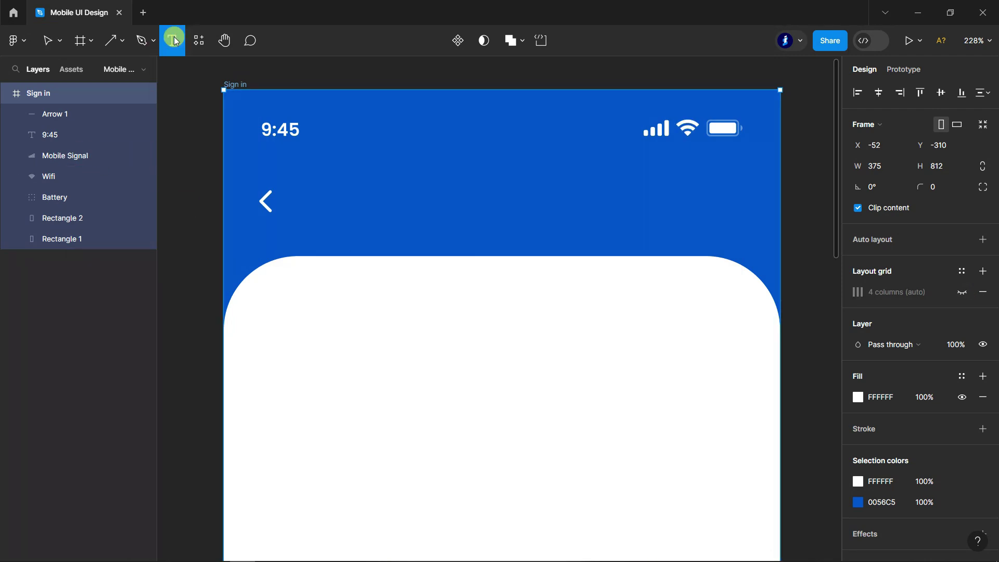
pyautogui.click(315, 196)
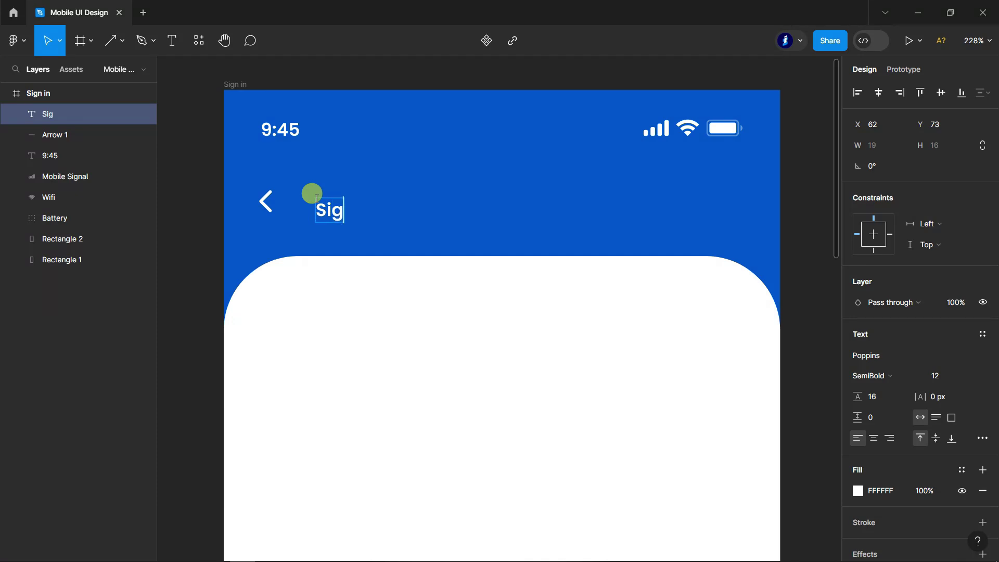
pyautogui.write('Sign in')
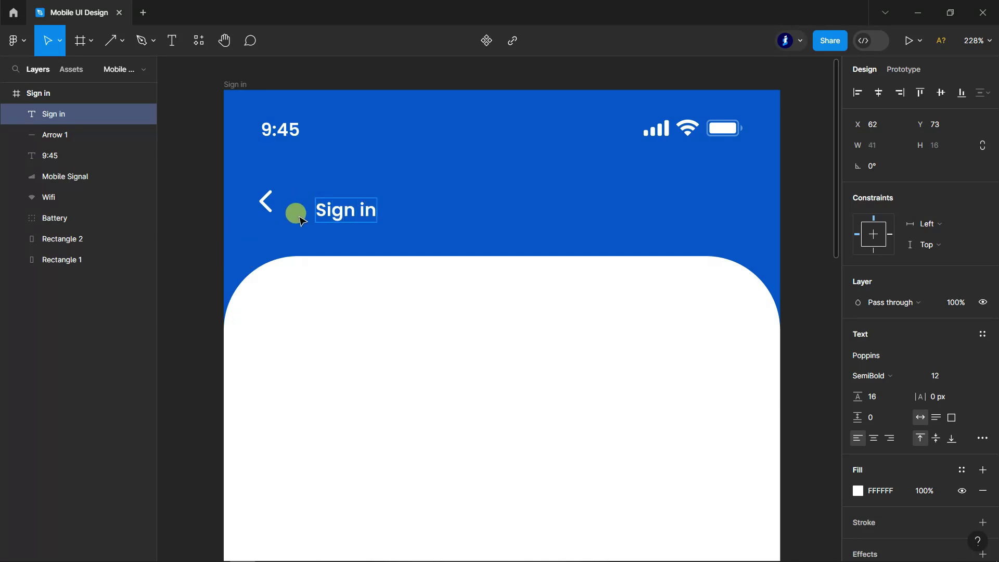
pyautogui.click(974, 375)
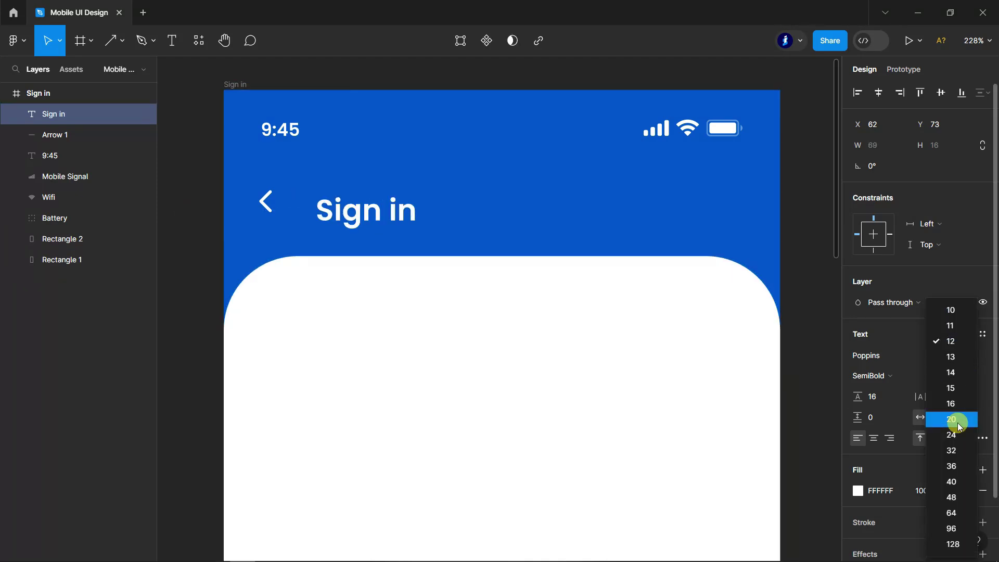
pyautogui.click(960, 418)
pyautogui.moveTo(354, 212); pyautogui.dragTo(336, 211)
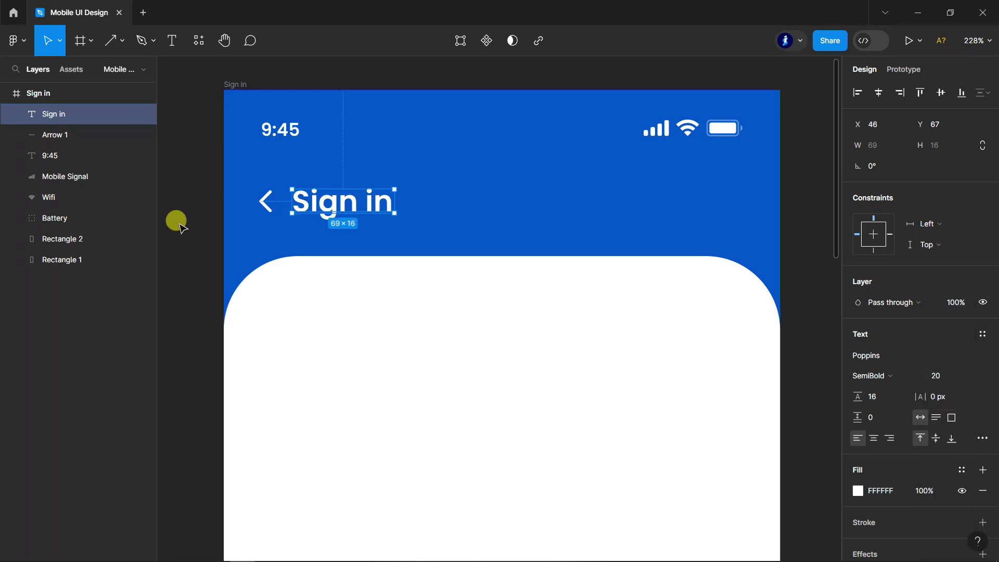
pyautogui.click(180, 226)
pyautogui.keyDown('ctrl'); pyautogui.scroll(-1, 239, 217); pyautogui.keyUp('ctrl')
# Adjust the arrow's stroke weight and align the arrow and title with the 9:45 time.
pyautogui.click(263, 203)
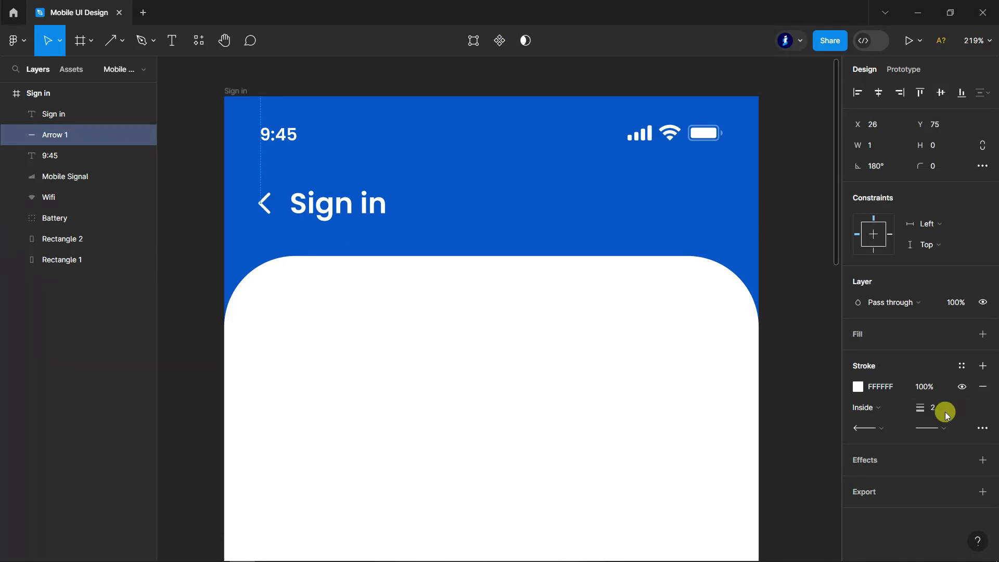
pyautogui.press('Return')
pyautogui.keyDown('shift'); pyautogui.click(130, 122); pyautogui.keyUp('shift')
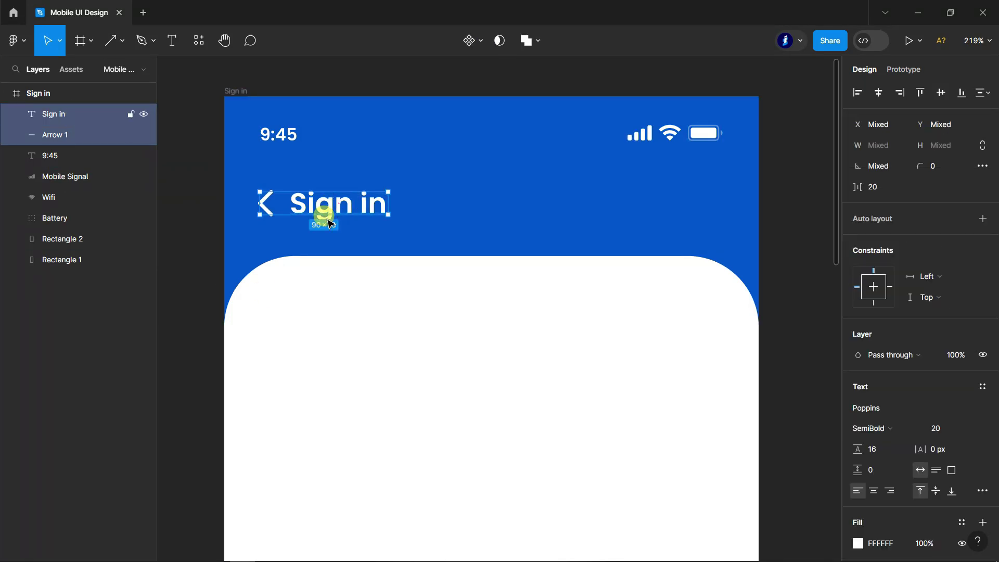
pyautogui.moveTo(329, 222); pyautogui.dragTo(329, 218)
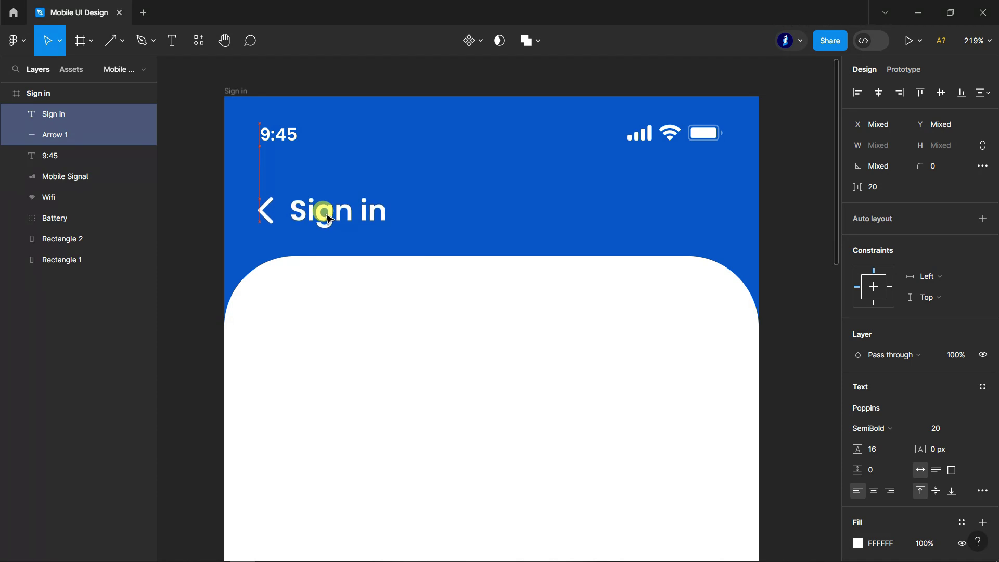
# Group the Sign in title, back arrow, 9:45 time and status icon layers into Group 1.
pyautogui.click(789, 248)
pyautogui.keyDown('ctrl'); pyautogui.scroll(-5, 789, 247); pyautogui.keyUp('ctrl')
pyautogui.keyDown('ctrl'); pyautogui.scroll(-2, 408, 283); pyautogui.keyUp('ctrl')
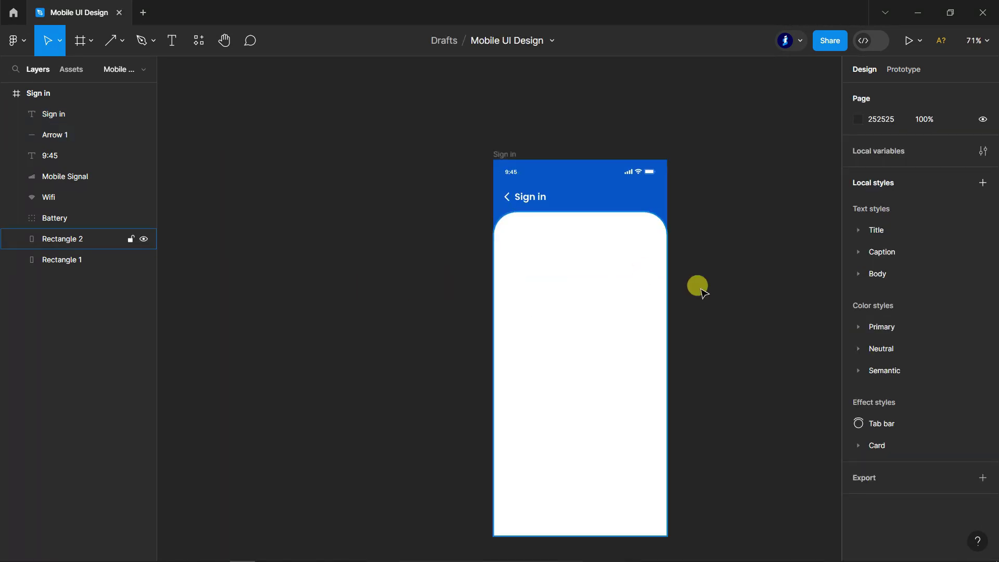
pyautogui.keyDown('ctrl'); pyautogui.scroll(3, 700, 291); pyautogui.keyUp('ctrl')
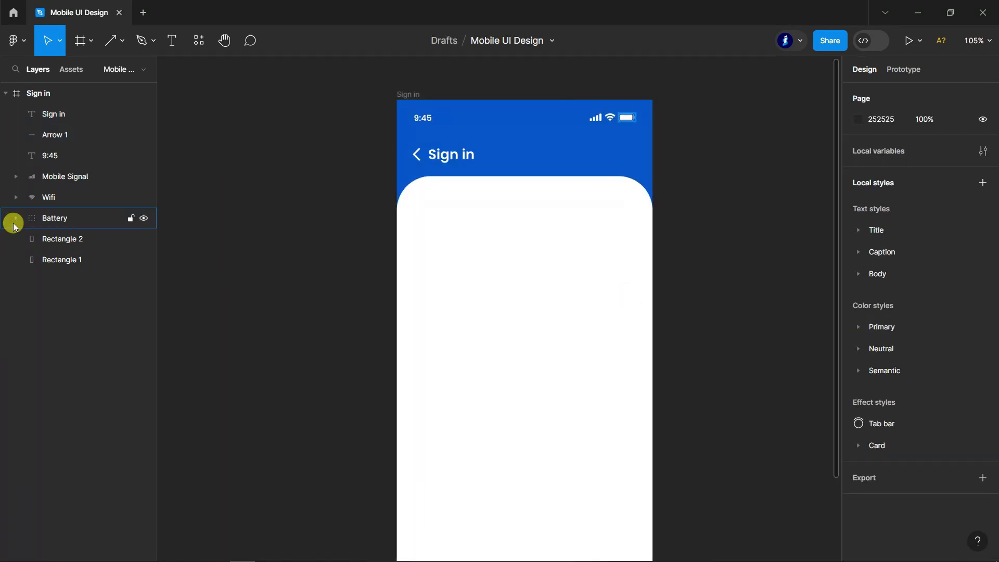
pyautogui.click(48, 220)
pyautogui.keyDown('shift'); pyautogui.click(46, 198); pyautogui.keyUp('shift')
pyautogui.keyDown('shift'); pyautogui.click(52, 176); pyautogui.keyUp('shift')
pyautogui.keyDown('shift'); pyautogui.click(50, 155); pyautogui.keyUp('shift')
pyautogui.keyDown('shift'); pyautogui.click(54, 134); pyautogui.keyUp('shift')
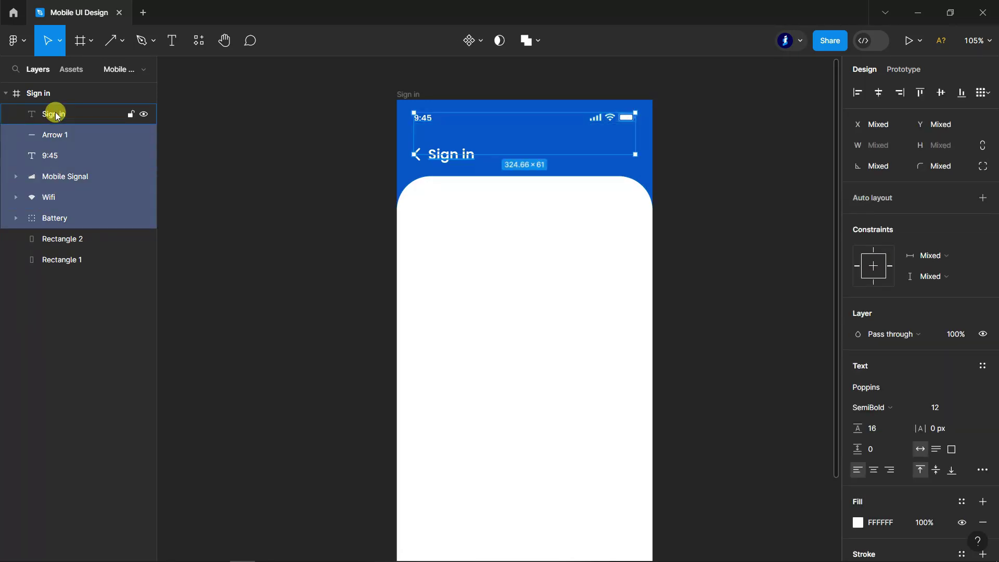
pyautogui.keyDown('shift'); pyautogui.click(56, 114); pyautogui.keyUp('shift')
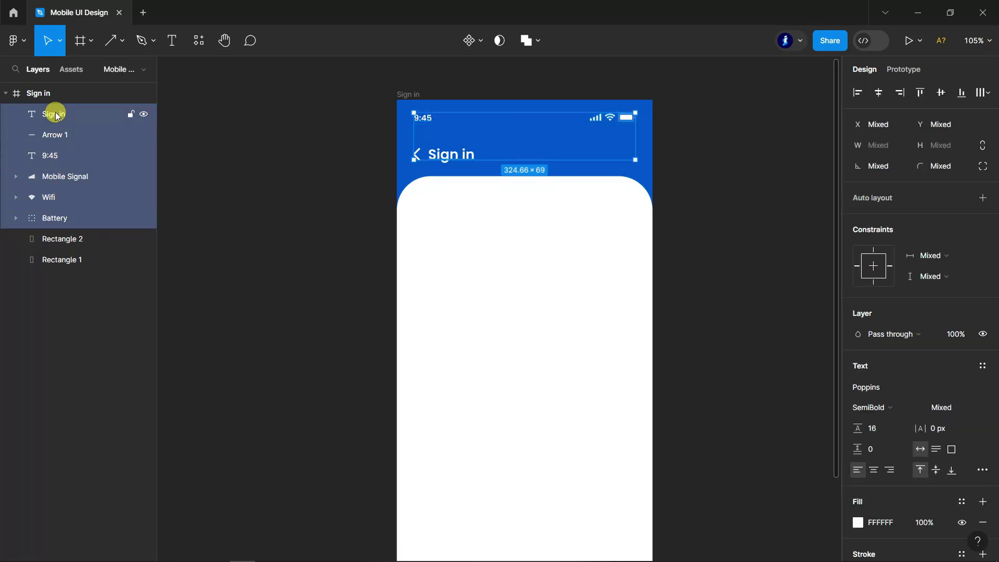
pyautogui.hotkey('ctrl', 'g')
pyautogui.click(763, 259)
pyautogui.keyDown('ctrl'); pyautogui.scroll(2, 569, 234); pyautogui.keyUp('ctrl')
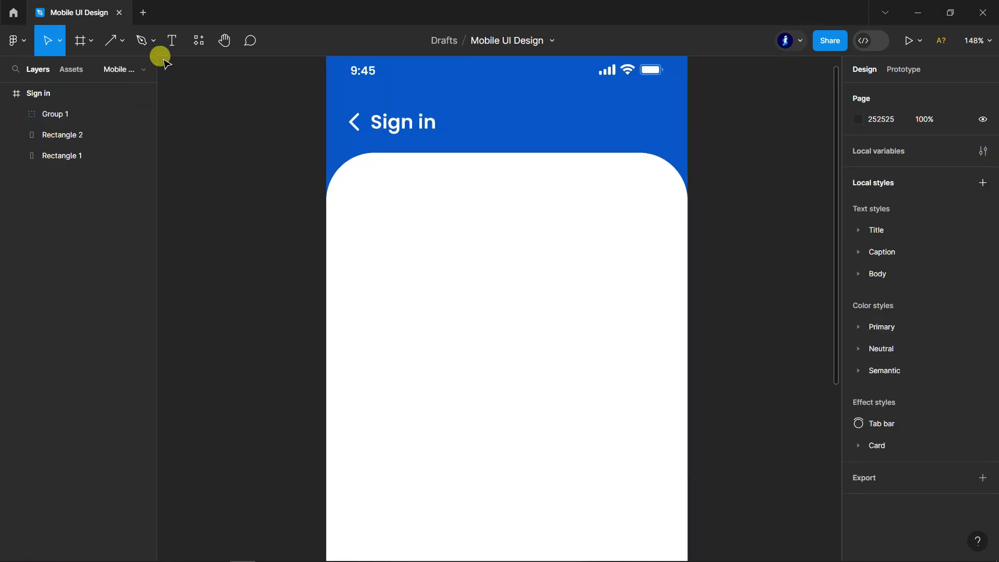
pyautogui.click(172, 41)
# Add a 'Welcome Back' text at the white card's top-left, fixing the 'Wellcome' typo.
pyautogui.click(396, 186)
pyautogui.write('Wellcome Back')
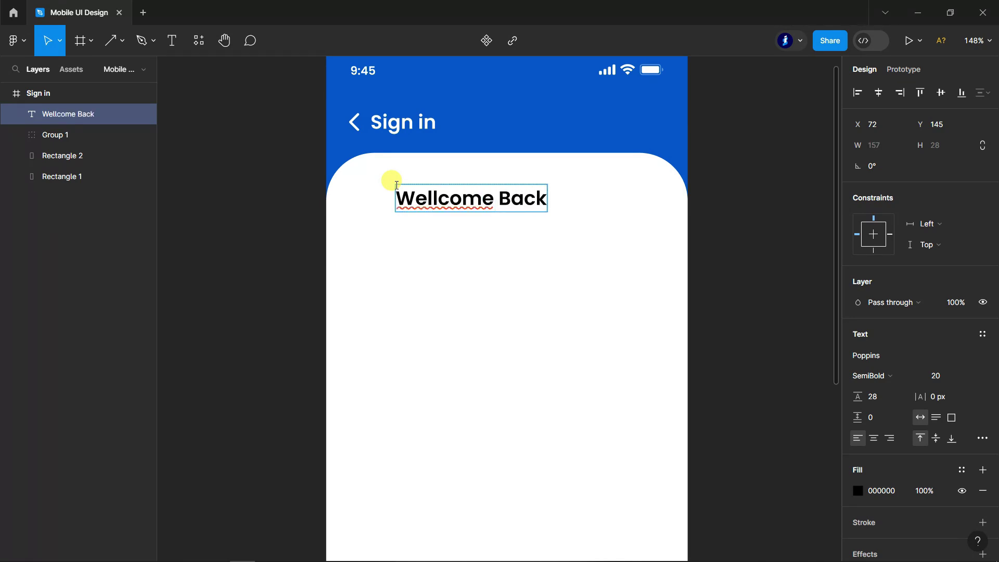
pyautogui.click(438, 197)
pyautogui.press('BackSpace')
pyautogui.click(49, 40)
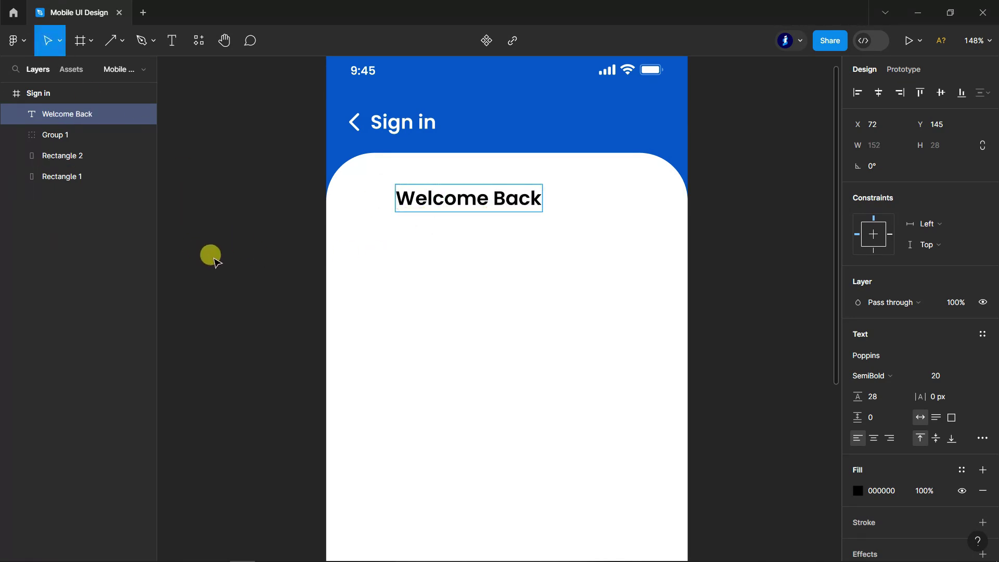
pyautogui.moveTo(451, 202); pyautogui.dragTo(409, 188)
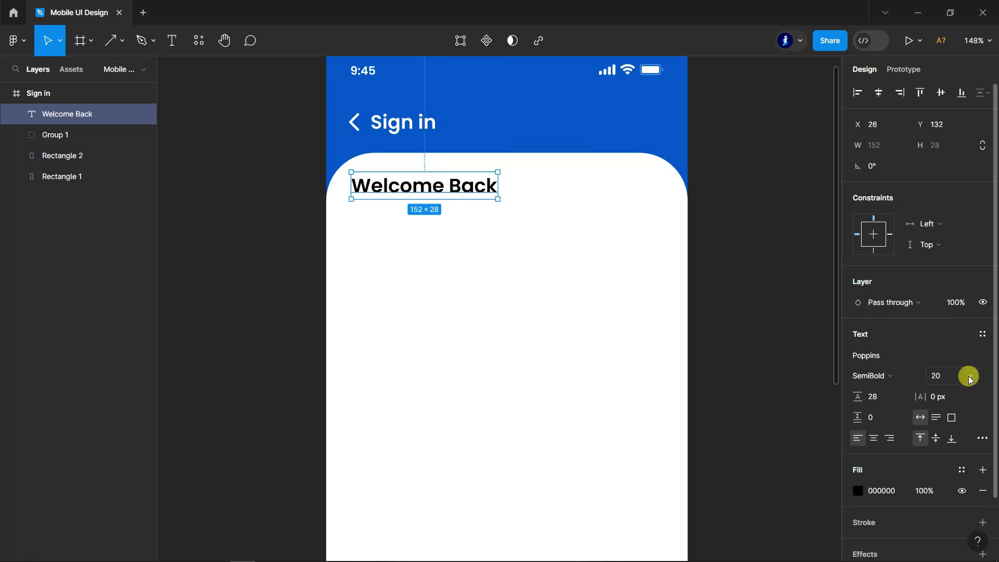
# Set the Welcome Back heading to size 24 and fill it with the header blue.
pyautogui.click(963, 375)
pyautogui.click(857, 491)
pyautogui.click(705, 407)
pyautogui.click(534, 96)
pyautogui.click(828, 186)
pyautogui.click(758, 179)
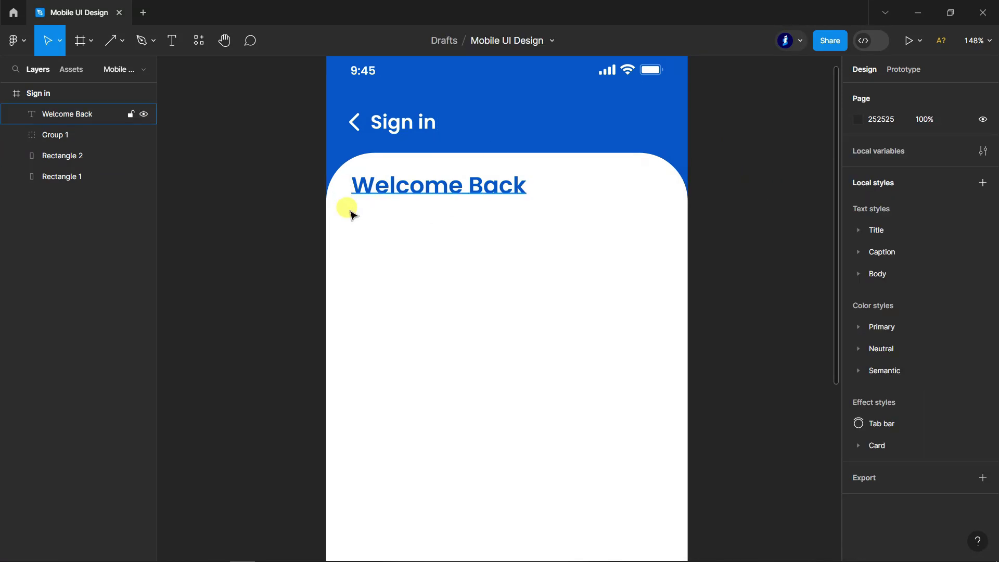
pyautogui.click(175, 43)
pyautogui.scroll(1, 365, 210)
pyautogui.scroll(3, 351, 208)
# Place 'Hello there, sign in to continue' in Poppins Regular directly under the heading.
pyautogui.click(356, 211)
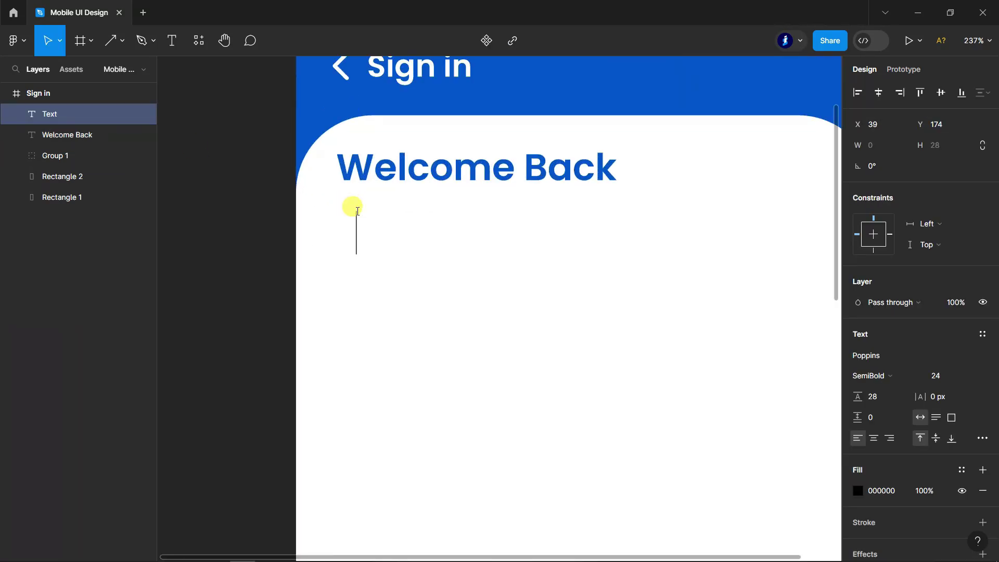
pyautogui.write('H')
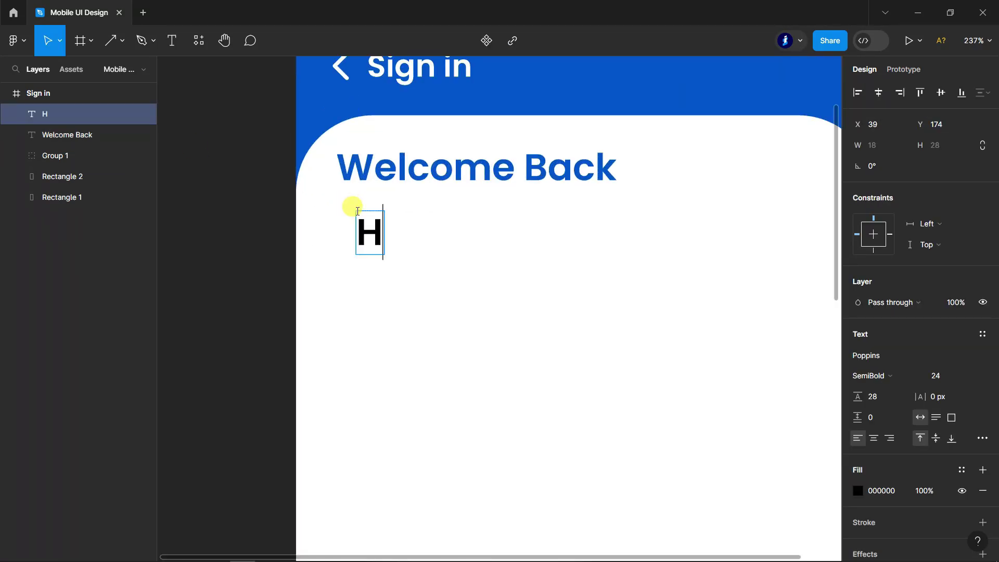
pyautogui.write('ello the')
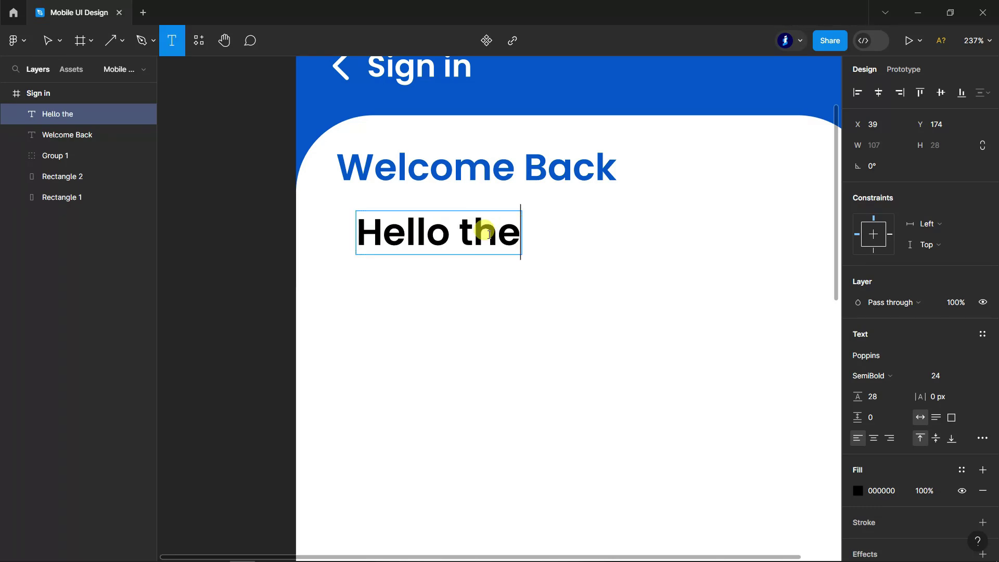
pyautogui.write('re, sin')
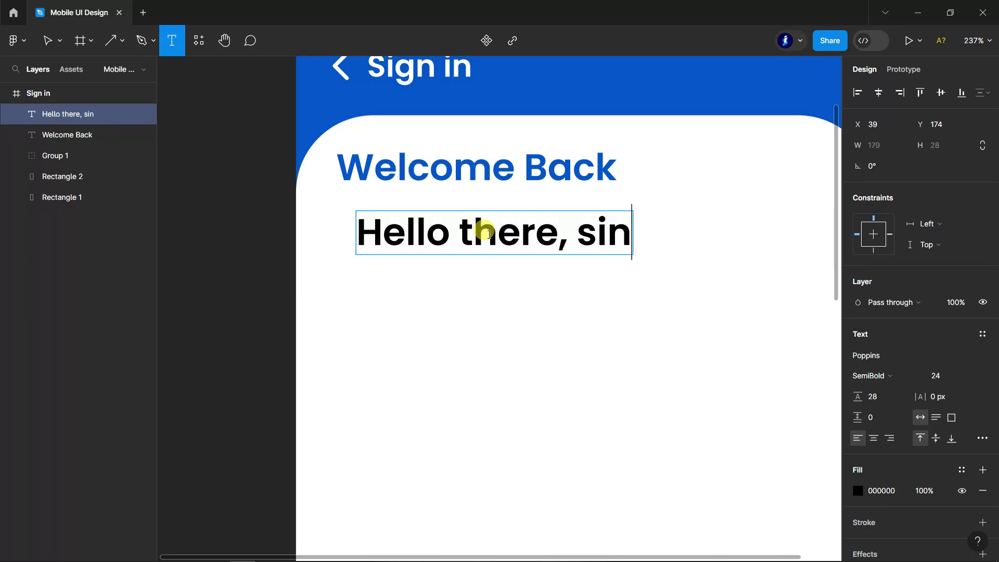
pyautogui.click(44, 40)
pyautogui.moveTo(357, 223); pyautogui.dragTo(350, 217)
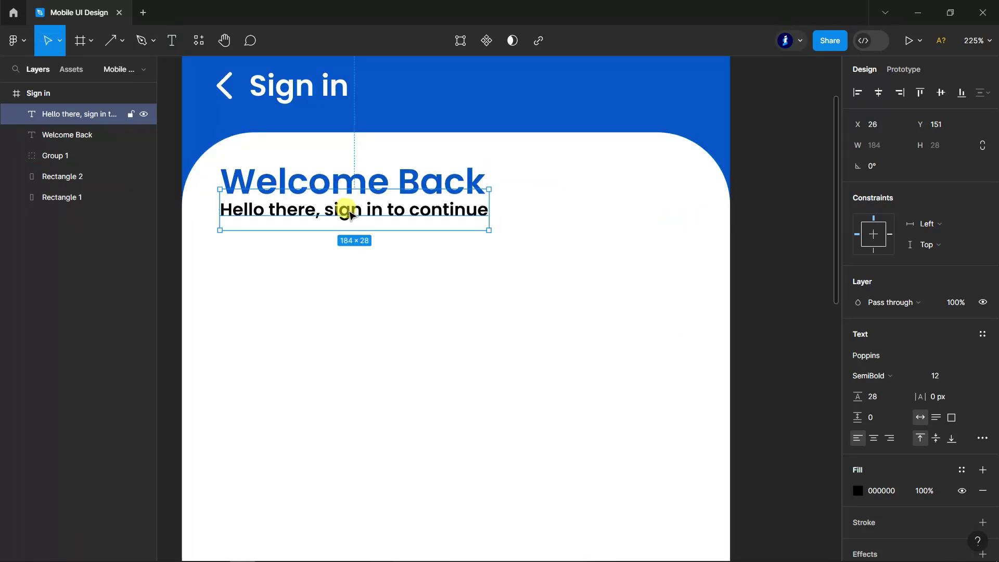
pyautogui.click(908, 375)
pyautogui.click(901, 314)
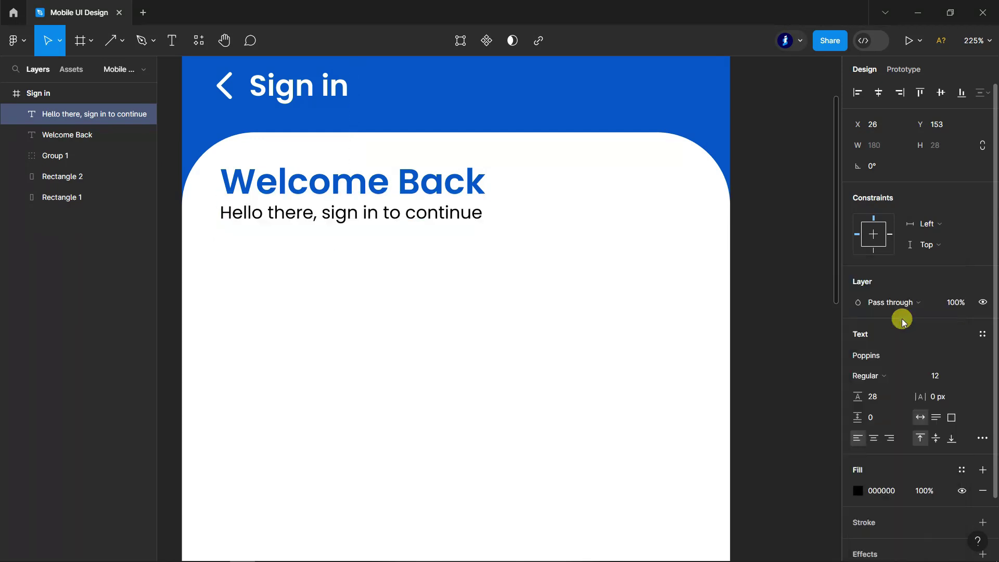
pyautogui.click(769, 366)
pyautogui.scroll(-3, 769, 366)
pyautogui.scroll(-2, 312, 394)
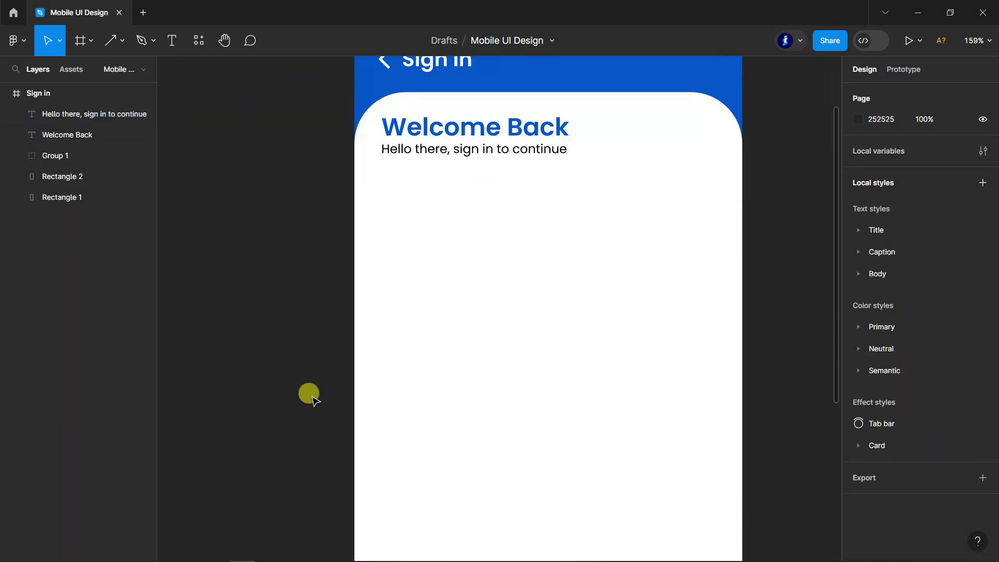
pyautogui.keyDown('ctrl'); pyautogui.scroll(-3, 398, 312); pyautogui.keyUp('ctrl')
# Draw a grey circle on the card and centre it below the greeting.
pyautogui.click(125, 39)
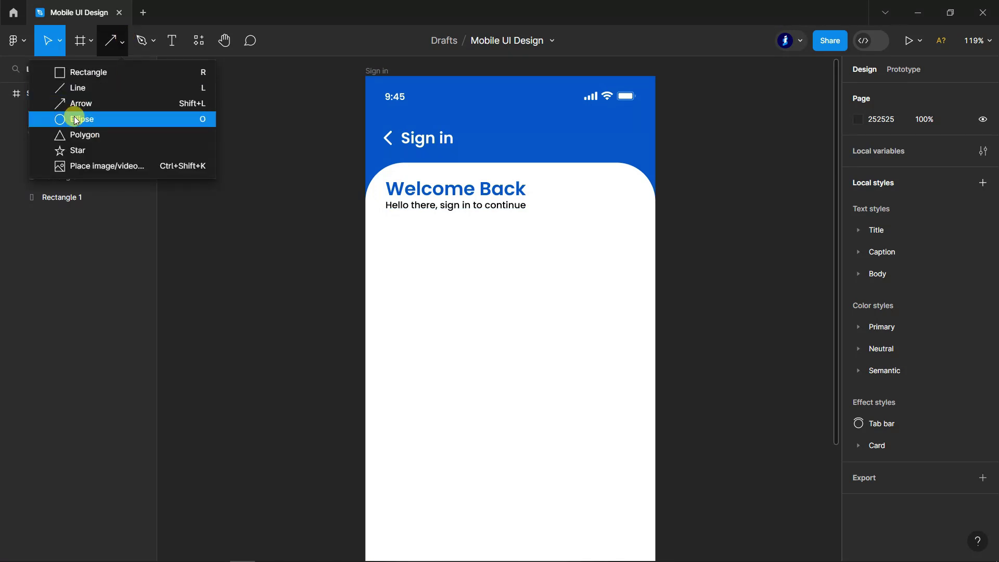
pyautogui.click(65, 118)
pyautogui.moveTo(442, 230); pyautogui.dragTo(558, 343)
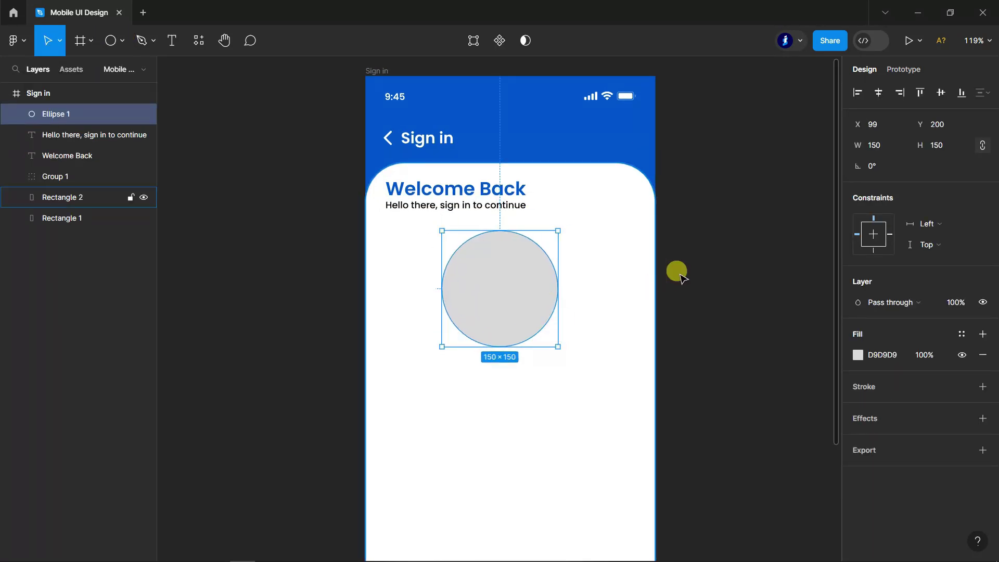
pyautogui.scroll(1, 599, 283)
pyautogui.moveTo(495, 315); pyautogui.dragTo(500, 323)
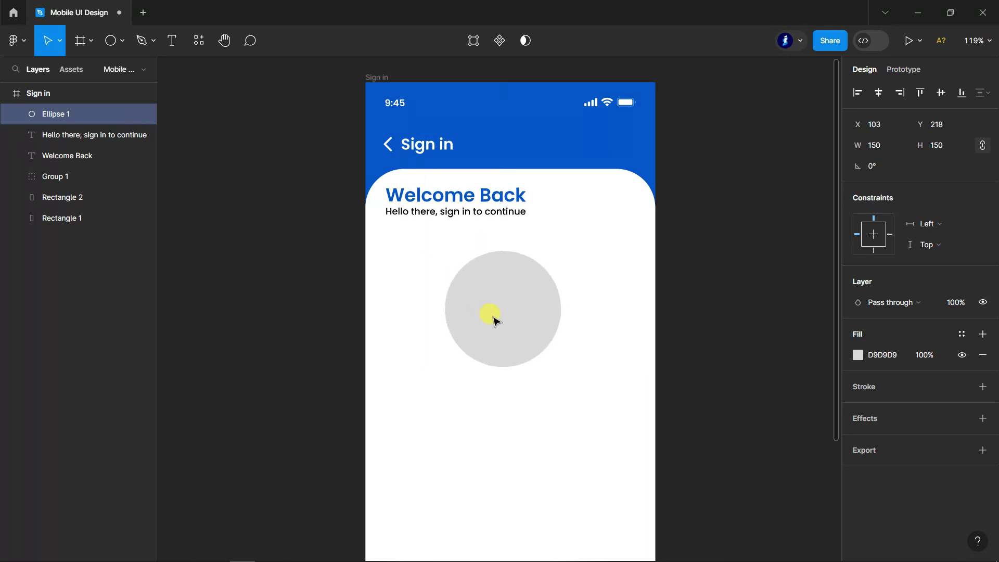
pyautogui.moveTo(501, 323); pyautogui.dragTo(497, 326)
pyautogui.click(731, 307)
pyautogui.scroll(-1, 739, 310)
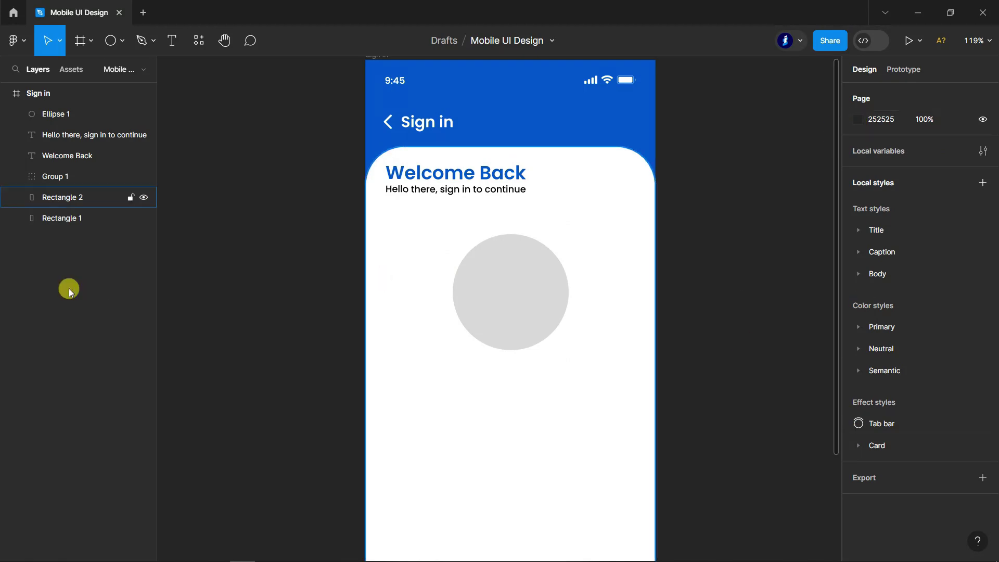
# Fill the circle with the header blue 0056C5 at 30% opacity.
pyautogui.click(486, 276)
pyautogui.click(857, 355)
pyautogui.click(705, 407)
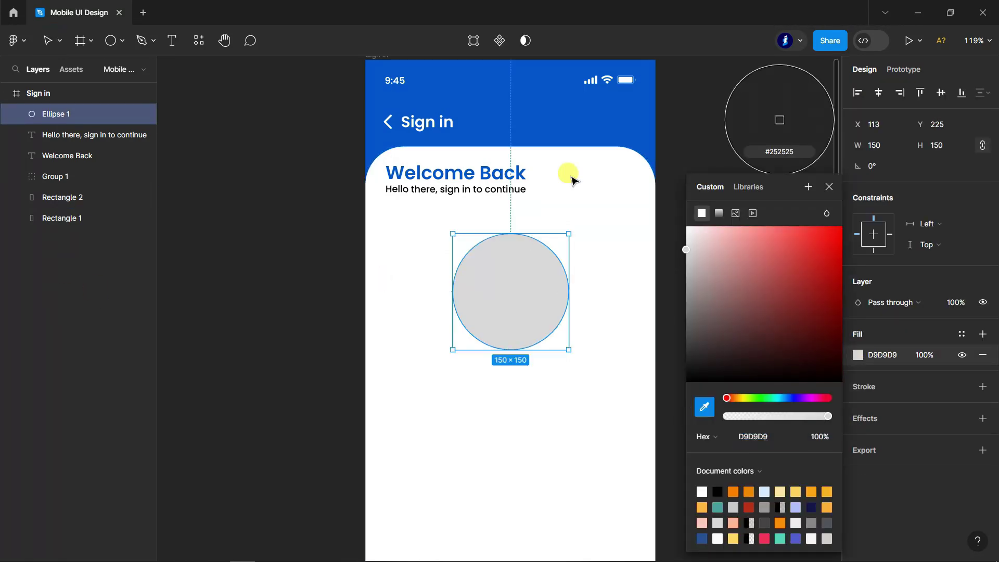
pyautogui.click(650, 172)
pyautogui.click(863, 287)
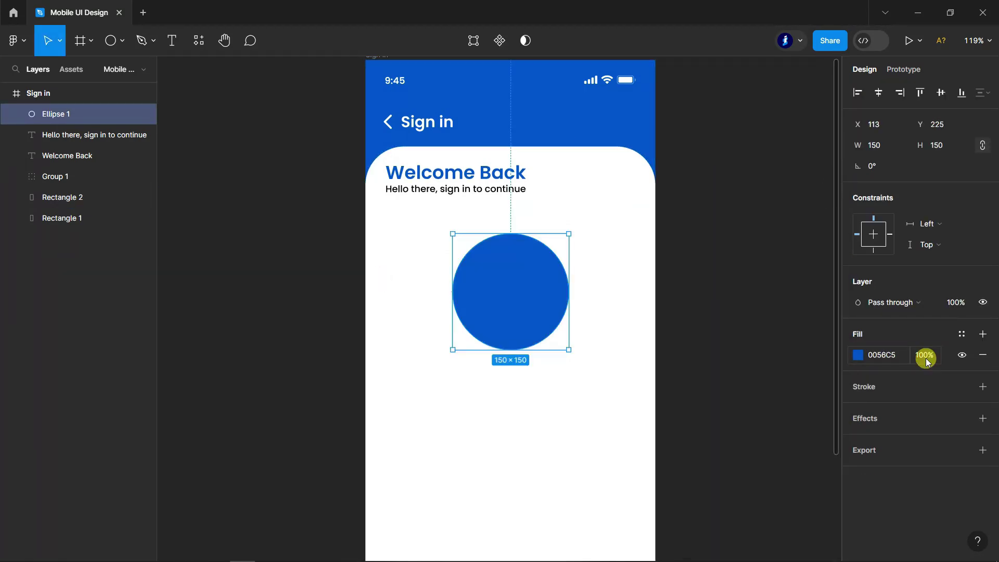
pyautogui.write('30')
pyautogui.press('Return')
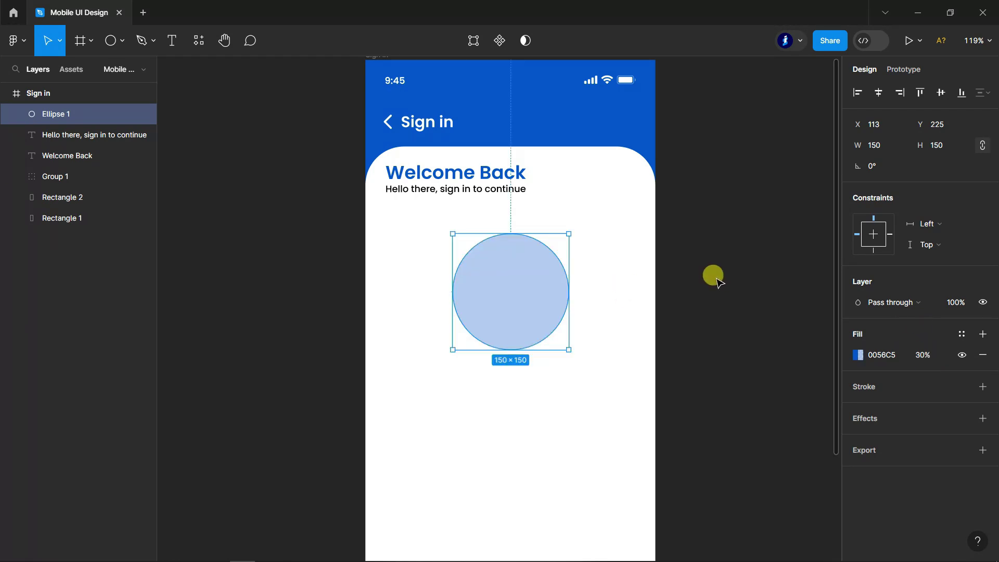
pyautogui.click(685, 320)
# Paste the lock icon onto the centre of the light-blue circle.
pyautogui.hotkey('ctrl', 'v')
pyautogui.moveTo(495, 406); pyautogui.dragTo(477, 299)
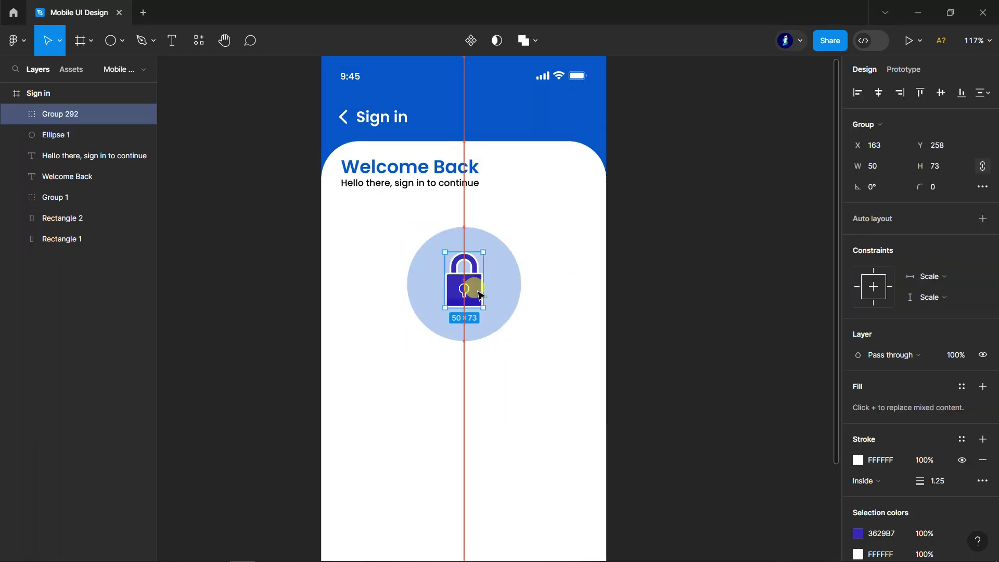
pyautogui.click(16, 114)
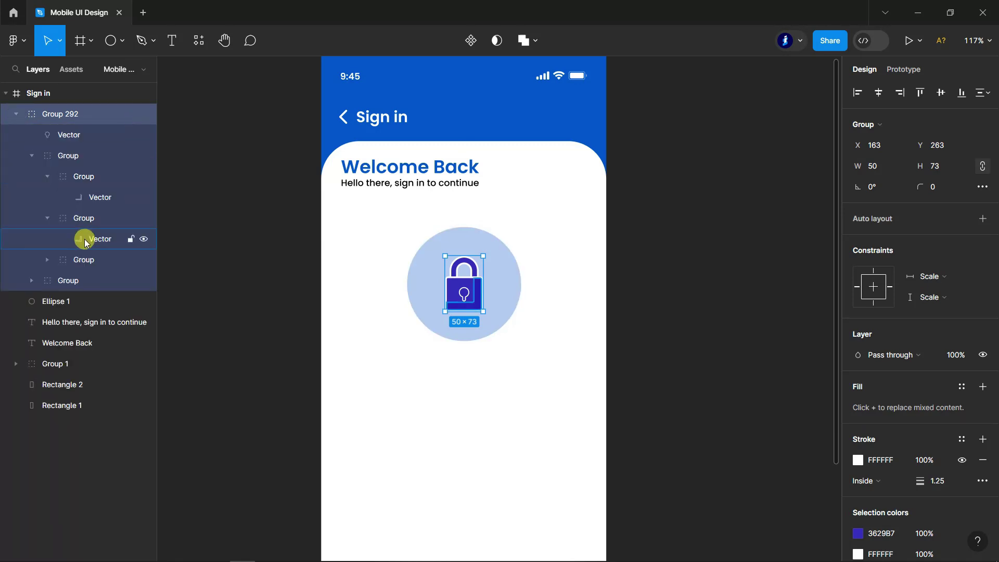
pyautogui.click(96, 238)
pyautogui.click(78, 259)
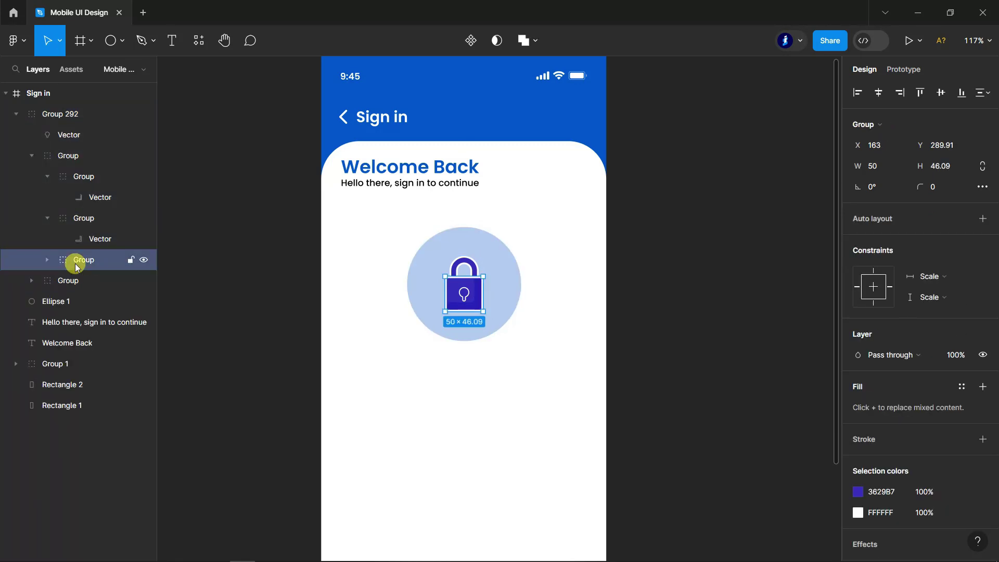
# Recolour the lock icon with the header blue.
pyautogui.click(857, 493)
pyautogui.click(704, 407)
pyautogui.click(509, 132)
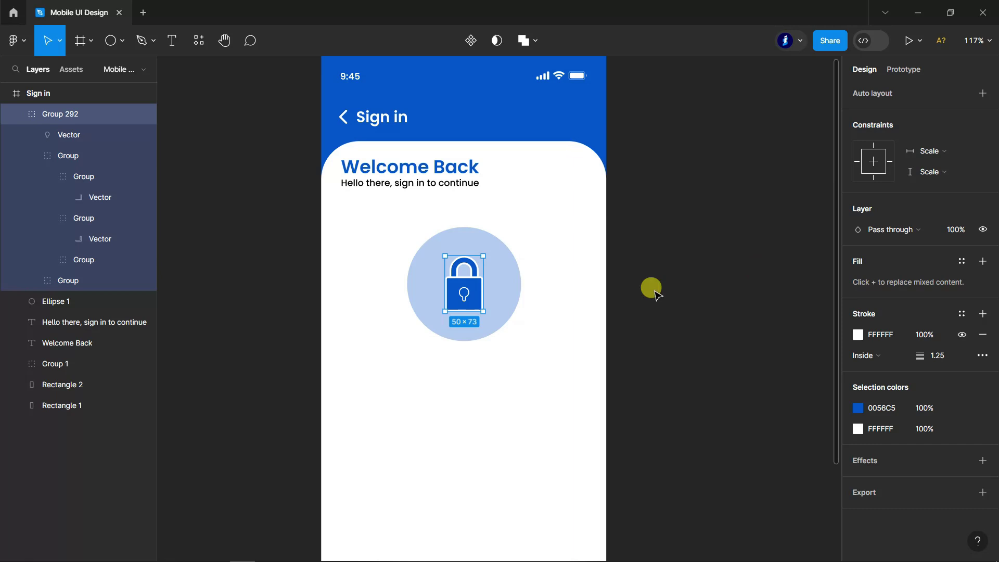
pyautogui.click(711, 270)
pyautogui.scroll(-2, 554, 259)
pyautogui.click(16, 113)
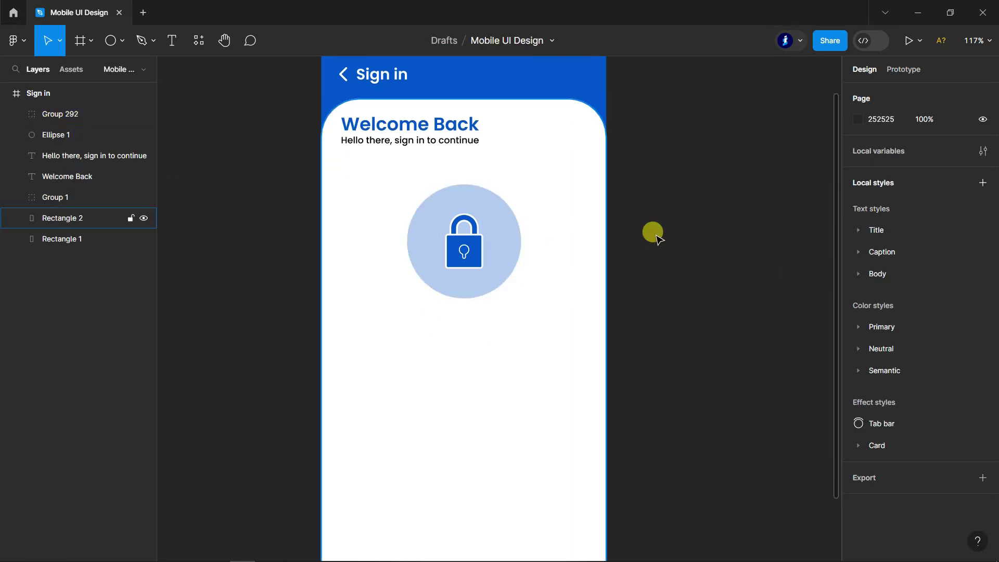
pyautogui.click(110, 41)
pyautogui.scroll(3, 507, 177)
# Draw a 25×25 grey dot near the lock circle and place copies around it.
pyautogui.moveTo(500, 173)
pyautogui.mouseDown()
pyautogui.moveTo(528, 202)
pyautogui.moveTo(498, 185)
pyautogui.mouseUp()
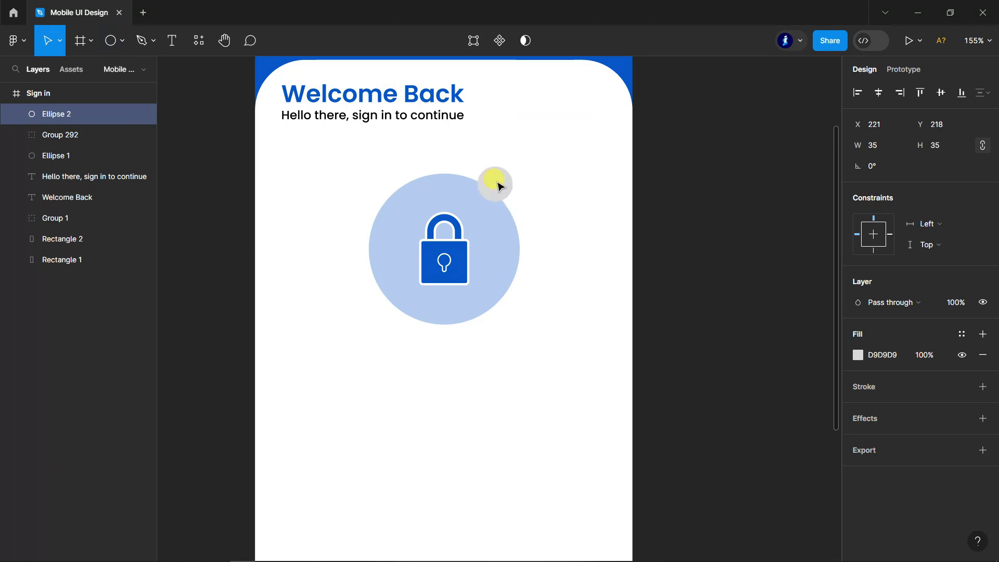
pyautogui.write('25')
pyautogui.press('Return')
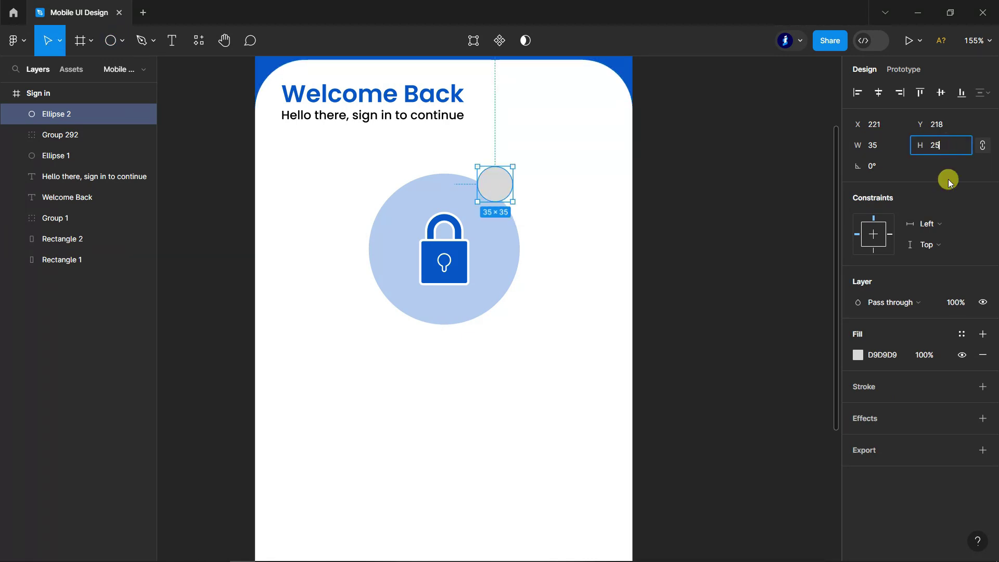
pyautogui.moveTo(491, 184)
pyautogui.mouseDown()
pyautogui.moveTo(517, 184)
pyautogui.moveTo(367, 217)
pyautogui.mouseUp()
pyautogui.moveTo(394, 273)
pyautogui.mouseDown()
pyautogui.moveTo(385, 310)
pyautogui.moveTo(509, 320)
pyautogui.mouseUp()
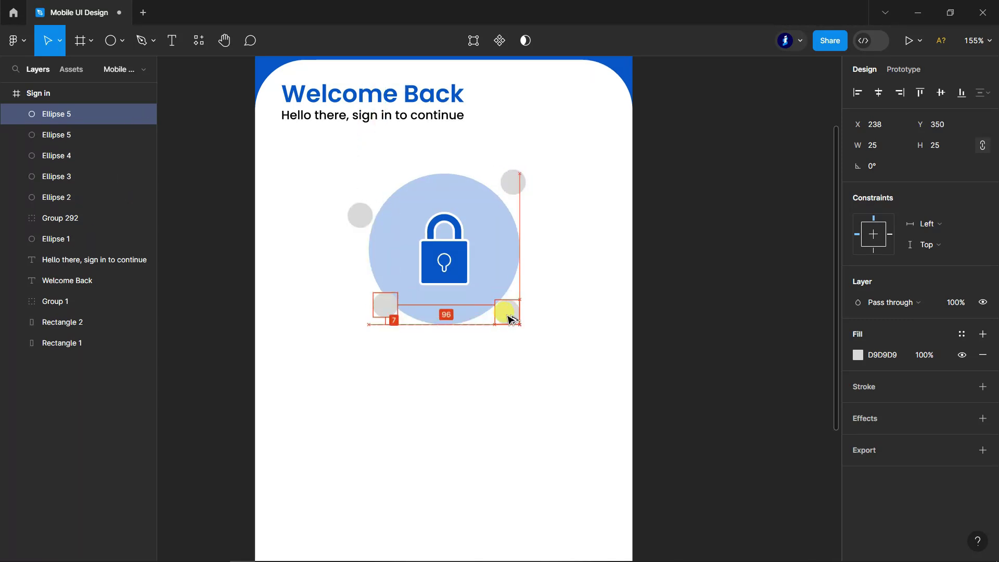
pyautogui.moveTo(525, 271); pyautogui.dragTo(538, 254)
# Shrink the top-left dot to 10×10 and settle the top dots on the circle's edge.
pyautogui.moveTo(358, 216)
pyautogui.mouseDown()
pyautogui.moveTo(368, 183)
pyautogui.moveTo(385, 202)
pyautogui.mouseUp()
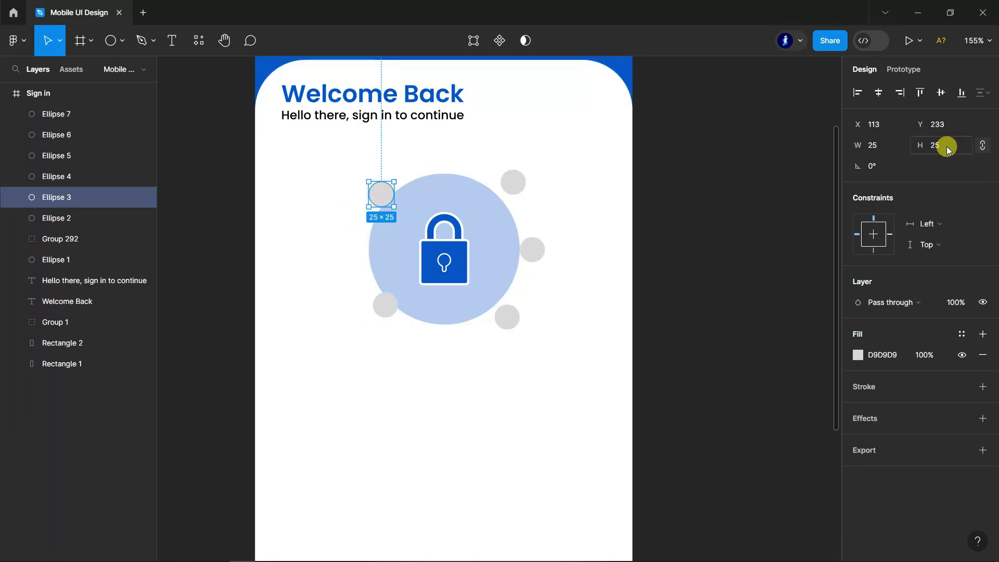
pyautogui.write('10')
pyautogui.press('Return')
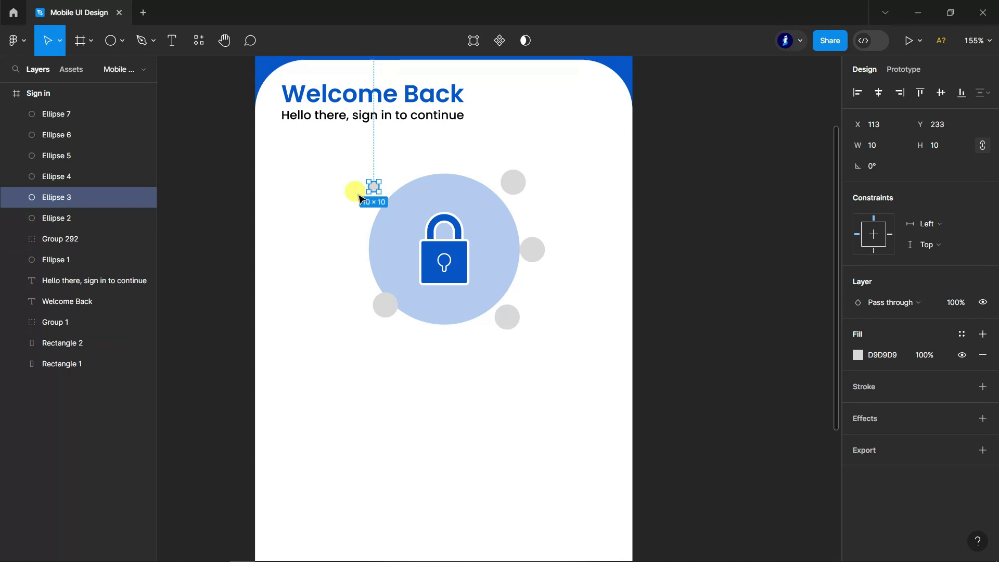
pyautogui.moveTo(376, 192); pyautogui.dragTo(376, 202)
pyautogui.click(514, 183)
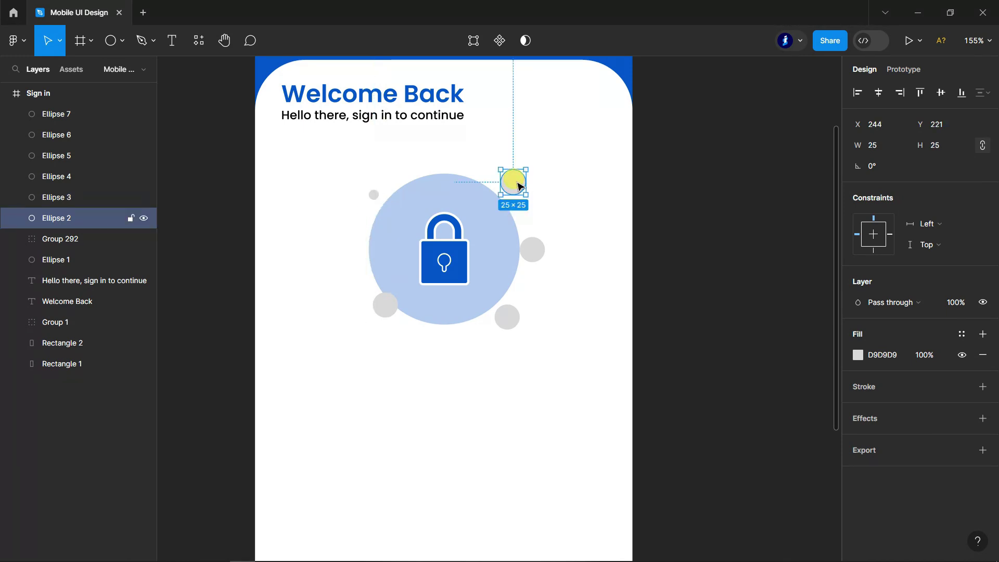
pyautogui.doubleClick(513, 182)
pyautogui.click(168, 47)
pyautogui.moveTo(513, 182); pyautogui.dragTo(494, 195)
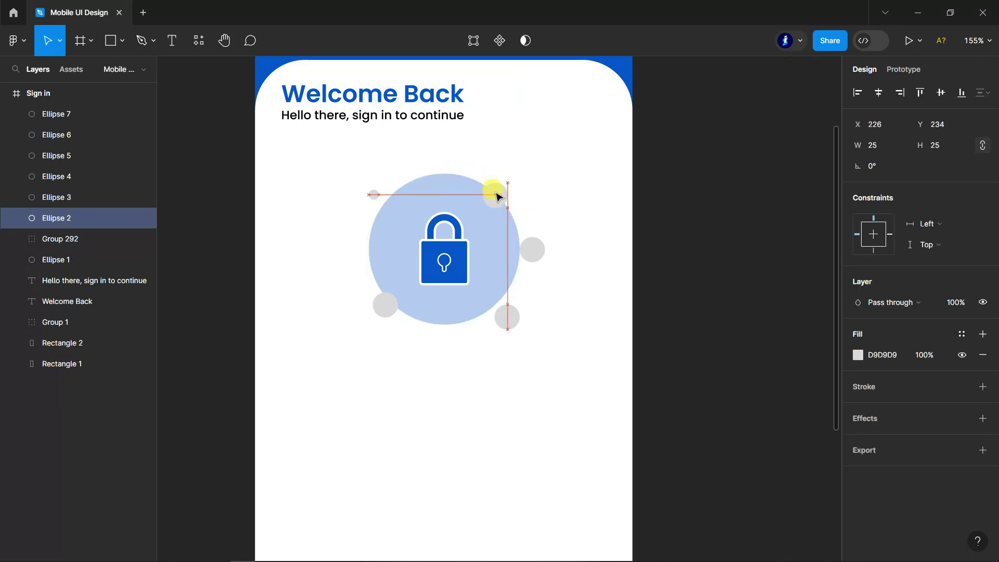
# Delete the extra dot, resize the left dot to 15, and reposition the lower dots.
pyautogui.click(385, 307)
pyautogui.moveTo(385, 312); pyautogui.dragTo(373, 270)
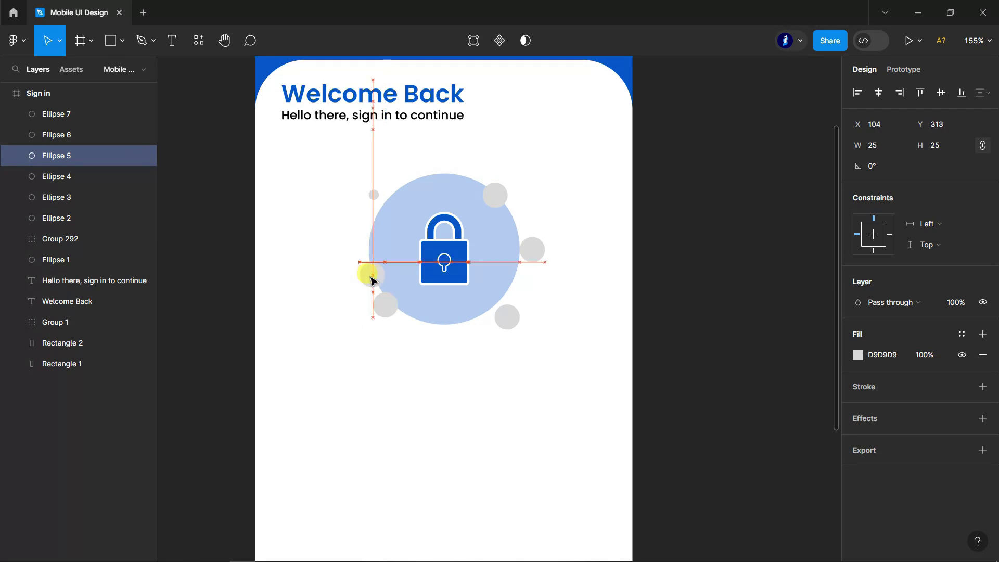
pyautogui.click(383, 306)
pyautogui.press('Delete')
pyautogui.moveTo(370, 267); pyautogui.dragTo(387, 294)
pyautogui.click(940, 148)
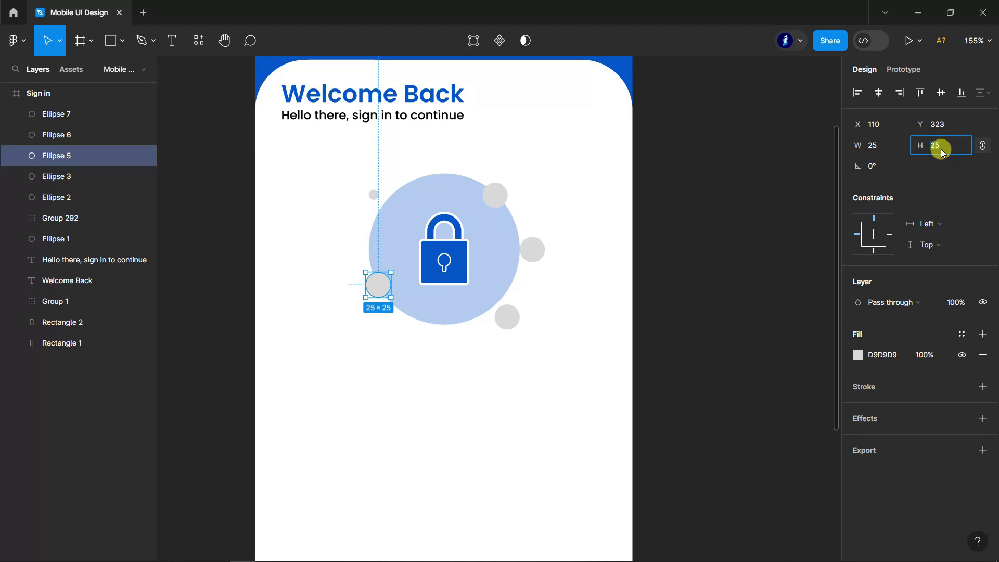
pyautogui.write('15')
pyautogui.click(507, 323)
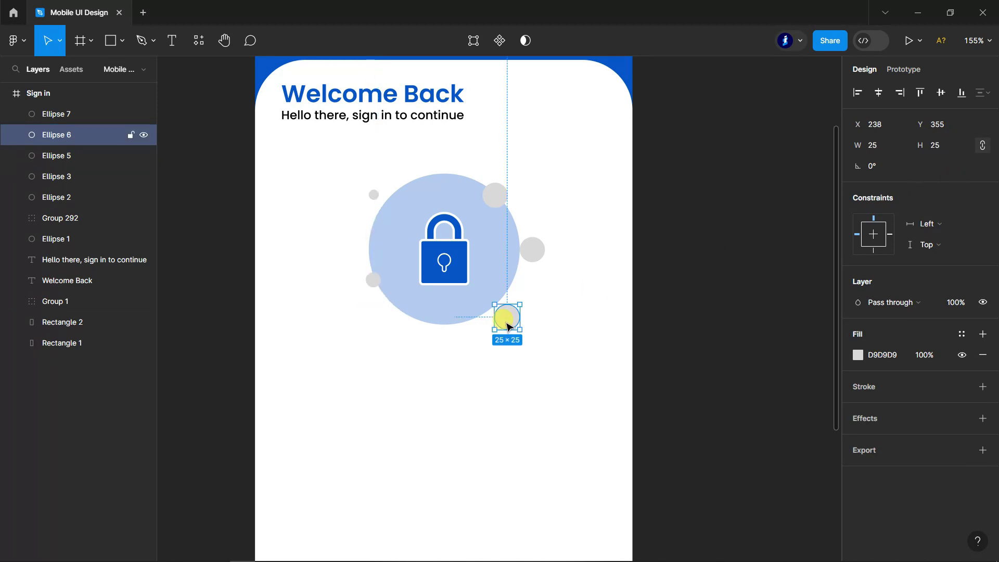
pyautogui.moveTo(497, 324)
pyautogui.mouseDown()
pyautogui.moveTo(465, 323)
pyautogui.moveTo(471, 331)
pyautogui.mouseUp()
# Move the right-hand dot, shrink it to 5×5, and colour it red.
pyautogui.click(531, 255)
pyautogui.moveTo(531, 255); pyautogui.dragTo(522, 275)
pyautogui.click(944, 147)
pyautogui.write('5')
pyautogui.press('Return')
pyautogui.click(857, 355)
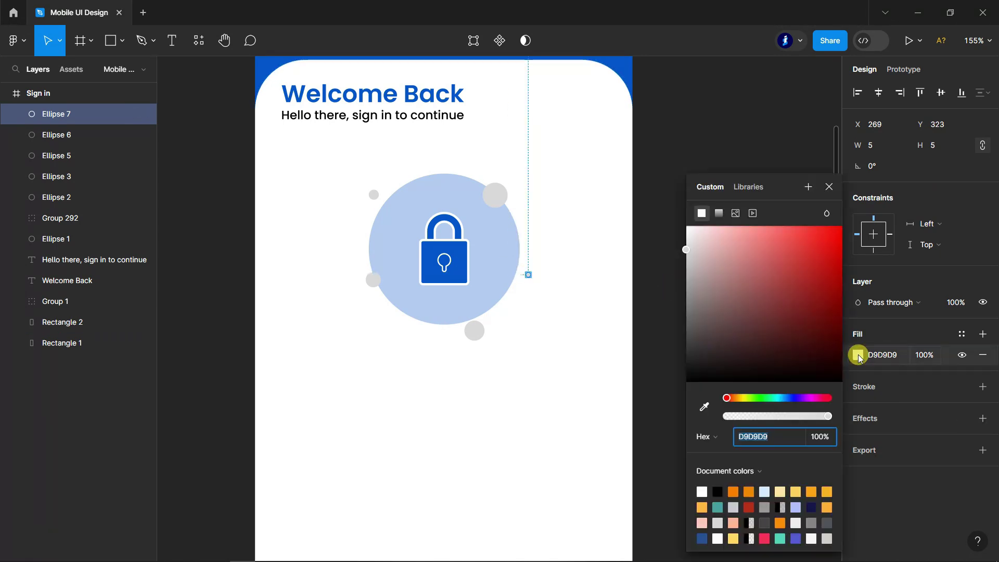
pyautogui.click(764, 538)
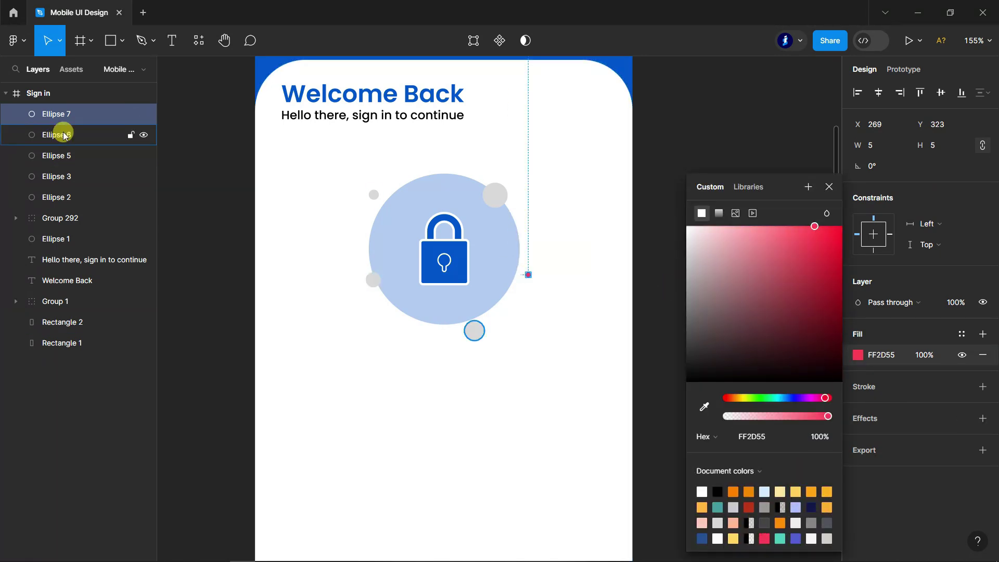
# Colour the bottom dot yellow and the left dot teal.
pyautogui.click(57, 135)
pyautogui.click(858, 355)
pyautogui.click(749, 536)
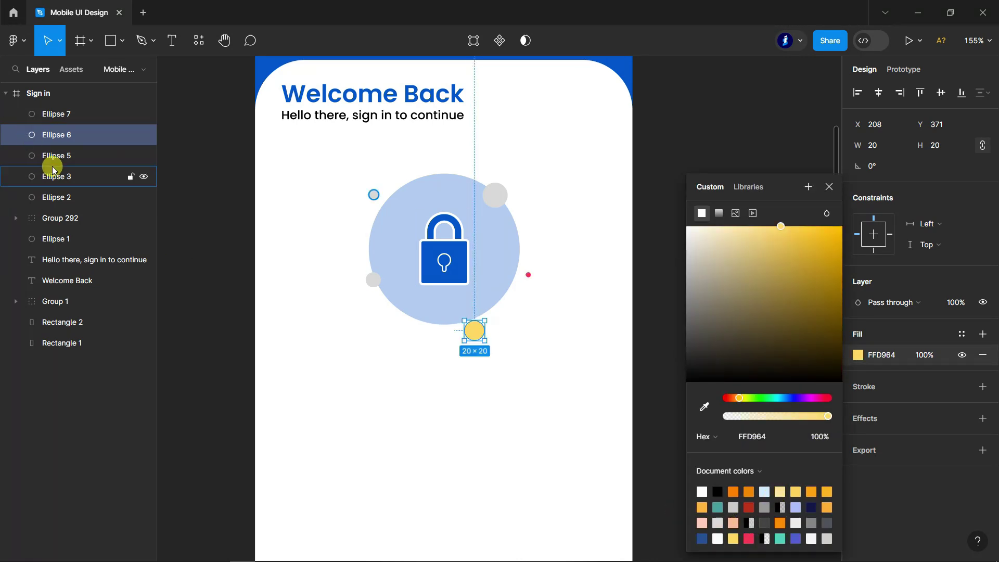
pyautogui.click(56, 156)
pyautogui.click(857, 355)
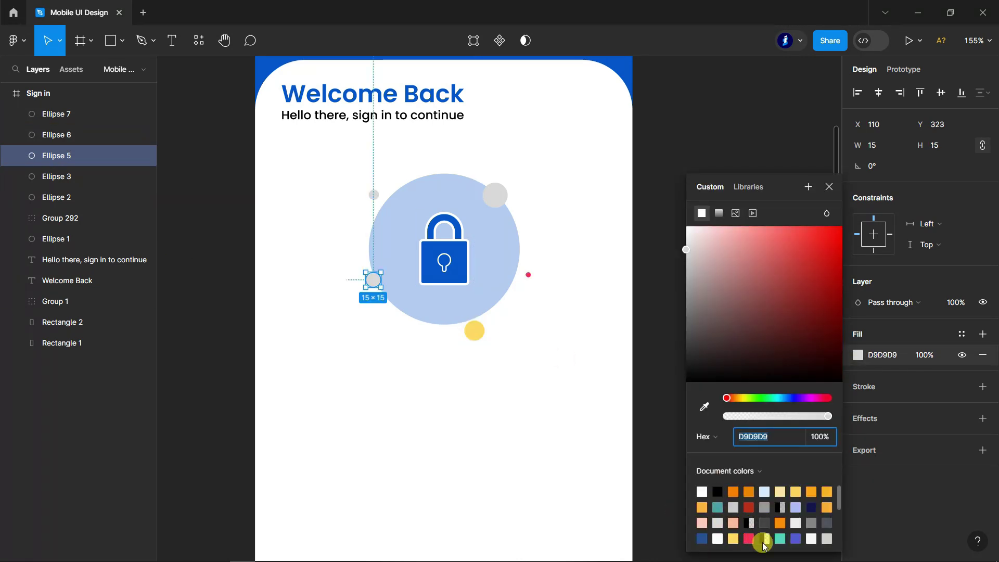
pyautogui.click(763, 542)
# Colour the top-left dot salmon and the top-right dot bright blue 1573FF.
pyautogui.click(54, 134)
pyautogui.click(55, 176)
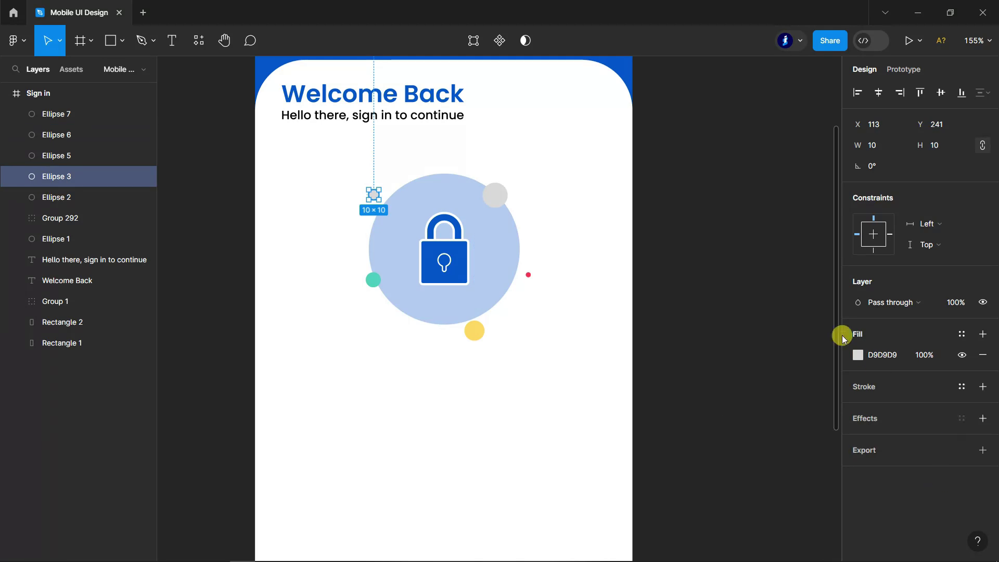
pyautogui.click(857, 355)
pyautogui.click(717, 486)
pyautogui.click(56, 198)
pyautogui.click(857, 355)
pyautogui.click(763, 515)
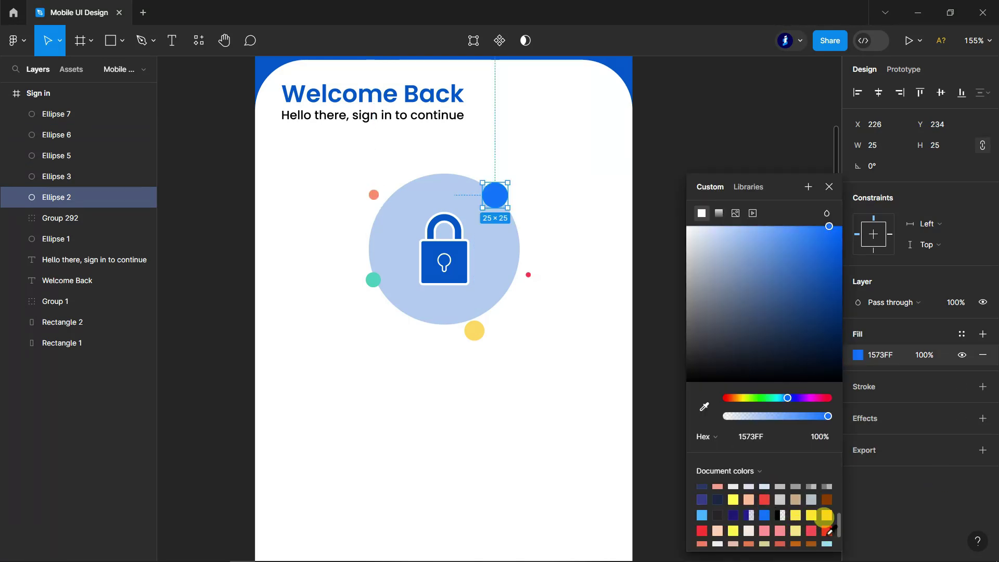
pyautogui.click(830, 187)
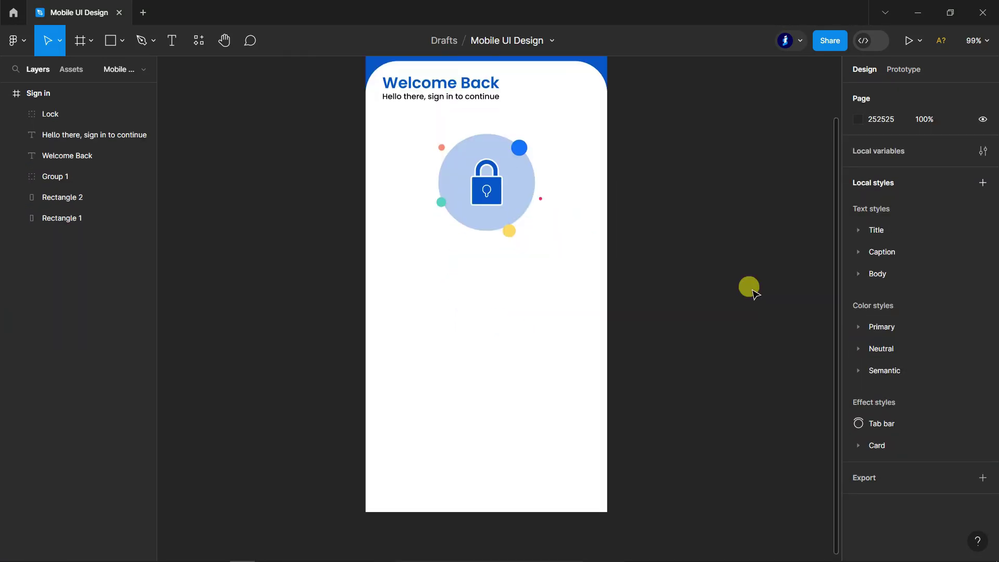
# Draw a wide rectangle below the lock spanning the layout grid columns.
pyautogui.click(109, 48)
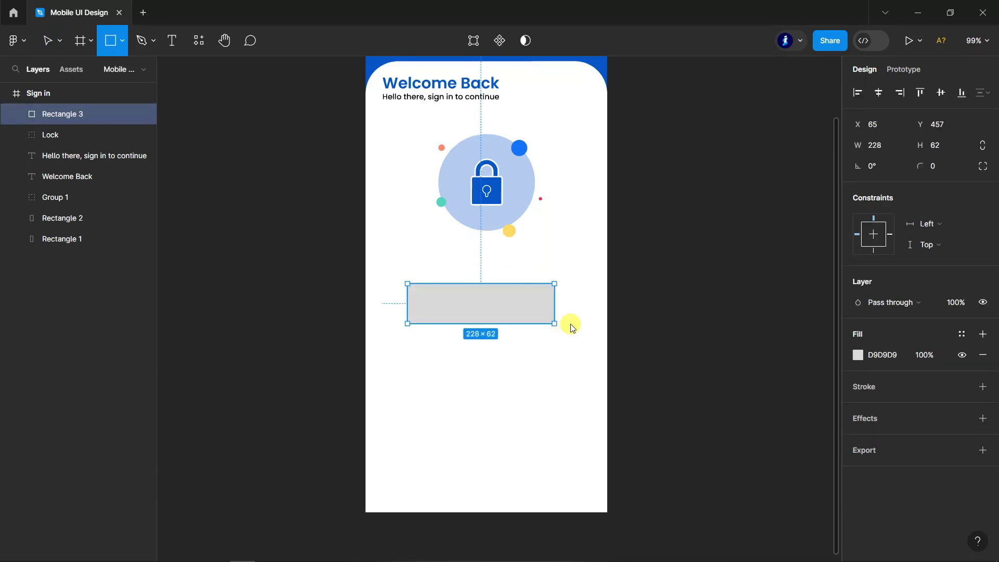
pyautogui.moveTo(408, 281); pyautogui.dragTo(576, 322)
pyautogui.scroll(2, 518, 303)
pyautogui.hotkey('shift', 'Return')
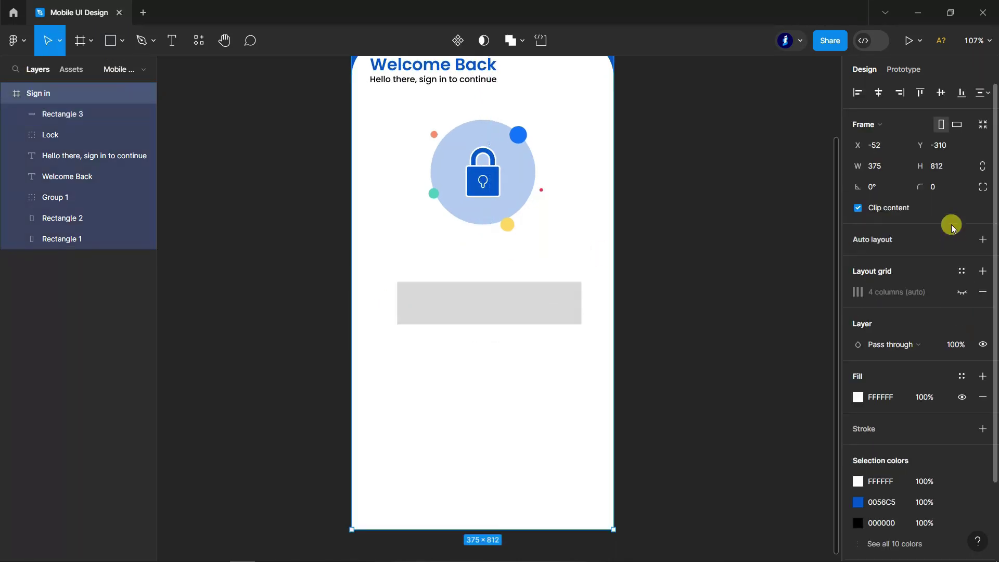
pyautogui.click(982, 270)
pyautogui.click(454, 304)
pyautogui.moveTo(386, 309); pyautogui.dragTo(369, 309)
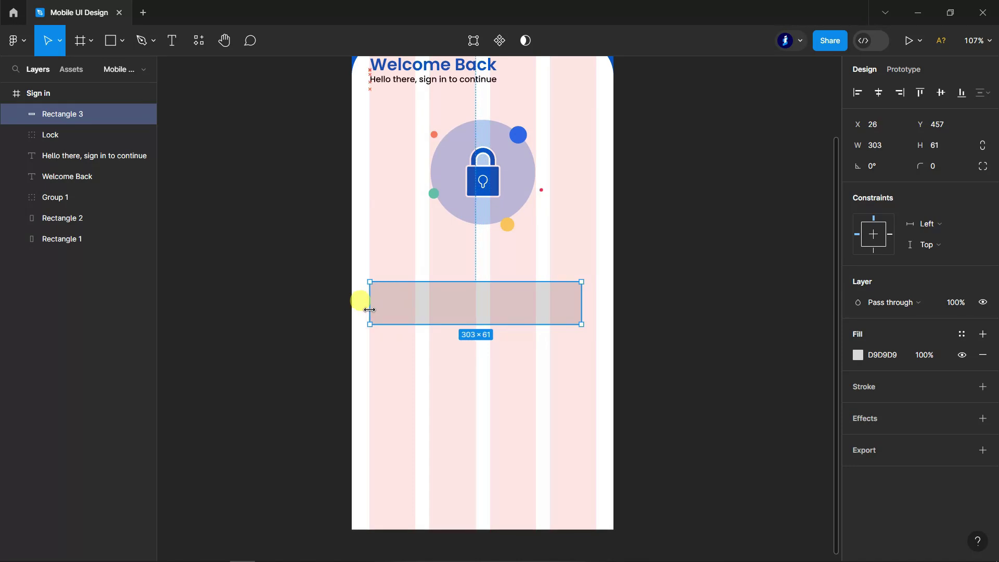
pyautogui.moveTo(580, 308); pyautogui.dragTo(596, 302)
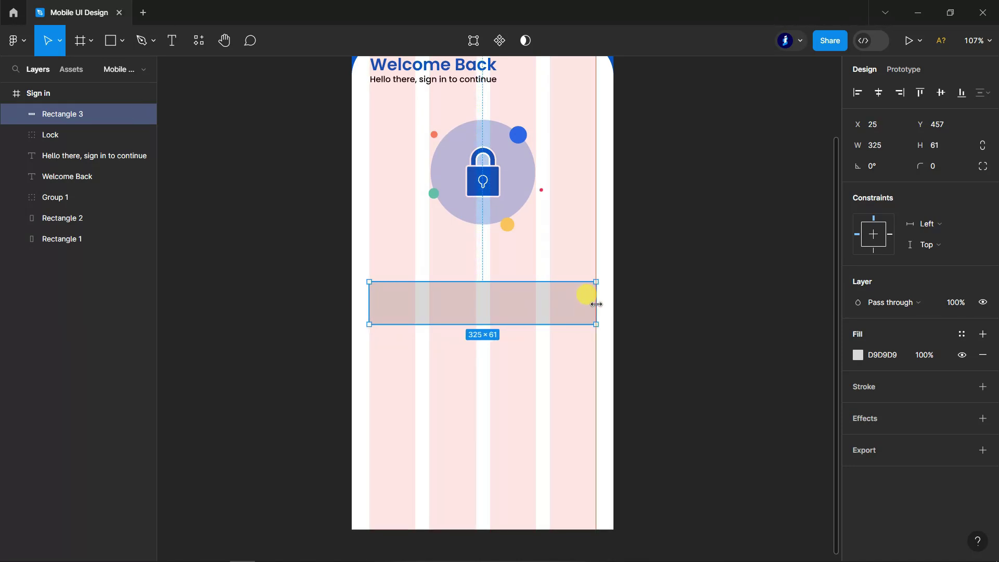
pyautogui.moveTo(469, 310); pyautogui.dragTo(467, 299)
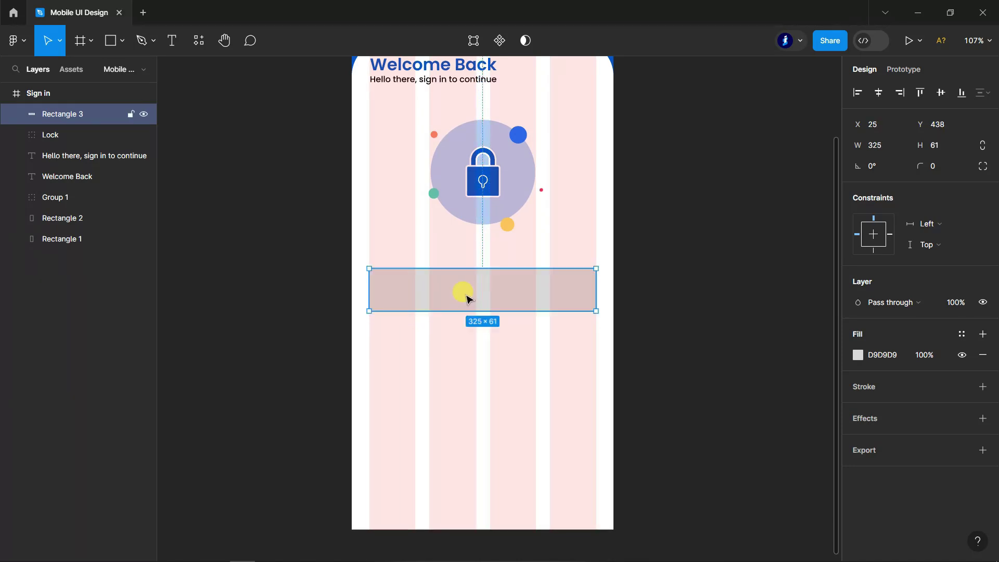
pyautogui.write('6')
# Give the rectangle 6 corner radius, no fill and a grey 979797 outline.
pyautogui.click(949, 200)
pyautogui.click(983, 387)
pyautogui.click(983, 355)
pyautogui.click(856, 387)
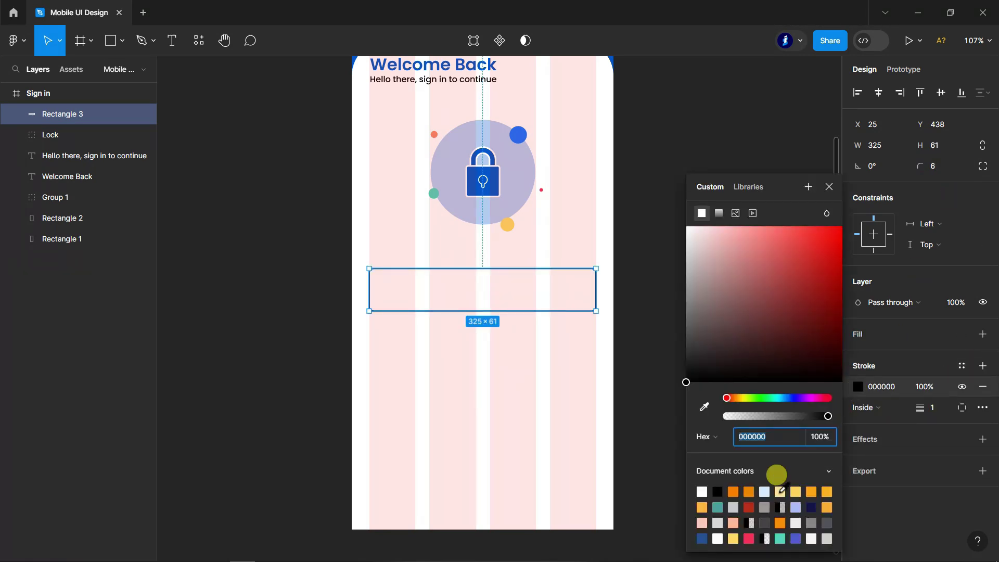
pyautogui.click(765, 507)
pyautogui.click(829, 187)
# Hide the Sign in frame's layout grid and change the border to light grey D2D2D2.
pyautogui.click(36, 93)
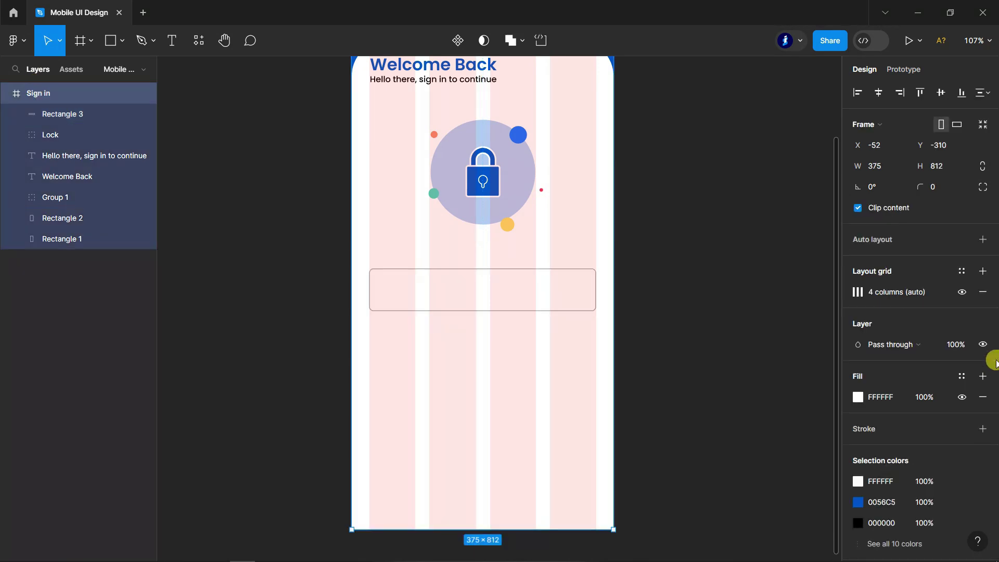
pyautogui.click(962, 292)
pyautogui.click(458, 269)
pyautogui.scroll(5, 736, 384)
pyautogui.scroll(-2, 735, 384)
pyautogui.scroll(-3, 735, 384)
pyautogui.click(858, 388)
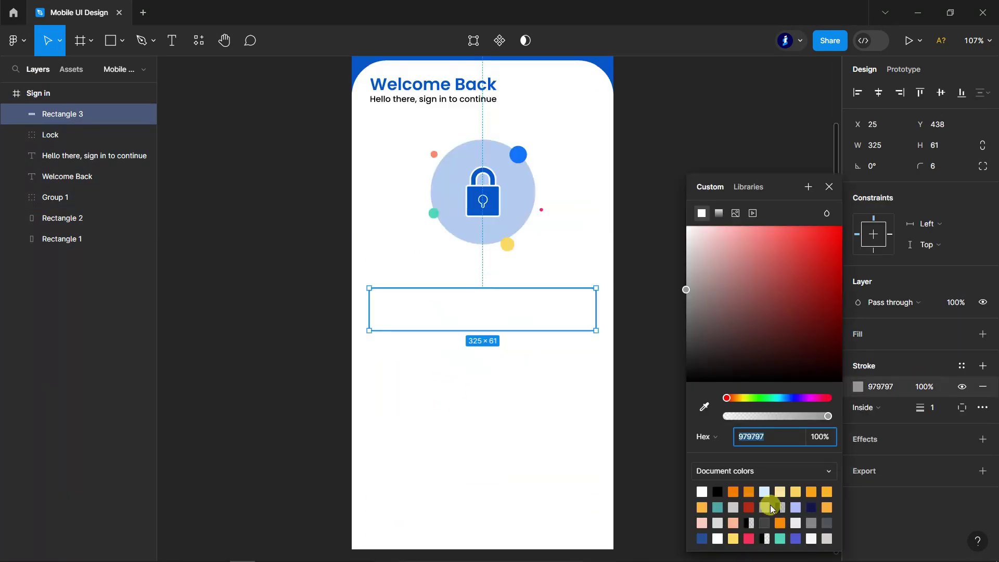
pyautogui.click(701, 492)
pyautogui.click(796, 522)
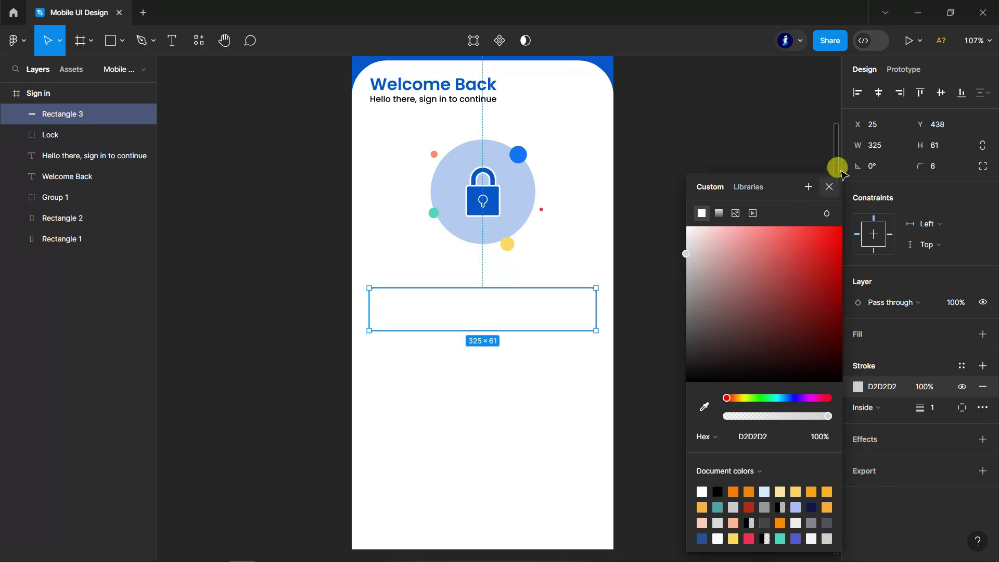
pyautogui.click(829, 186)
# Add 'Text Here...' placeholder text at the left side of the input box.
pyautogui.click(713, 252)
pyautogui.scroll(-1, 714, 252)
pyautogui.scroll(-2, 739, 286)
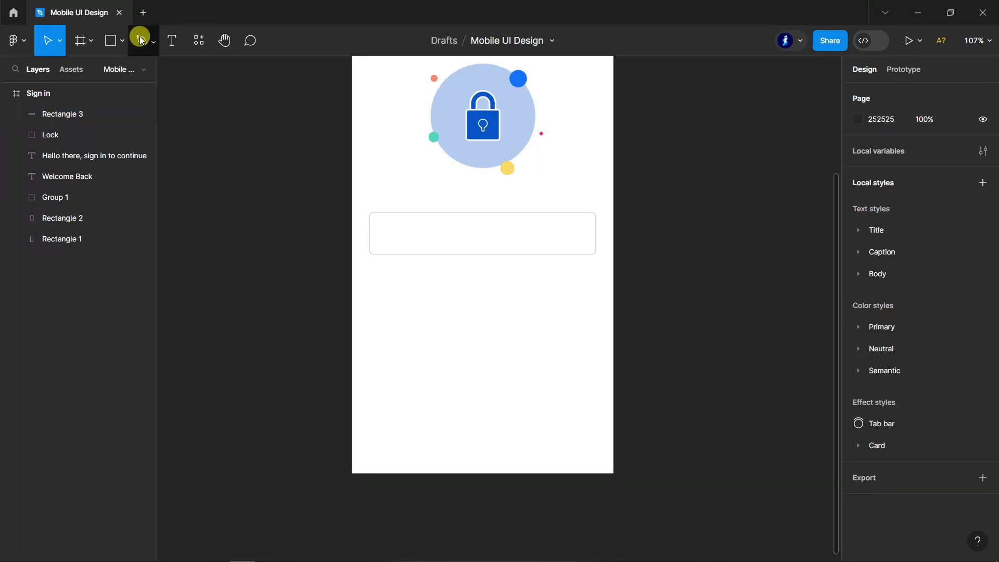
pyautogui.scroll(5, 636, 249)
pyautogui.scroll(-6, 637, 242)
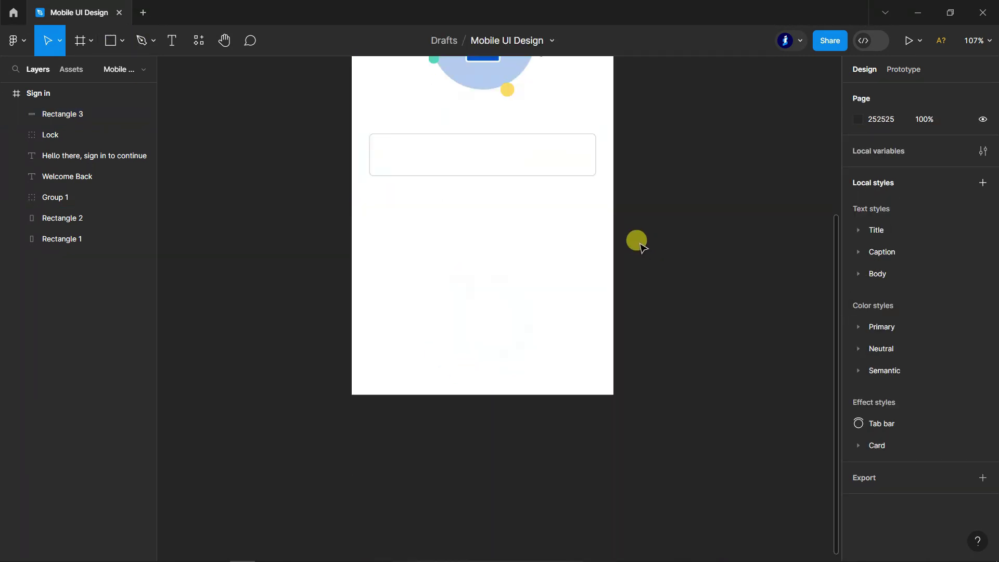
pyautogui.click(172, 40)
pyautogui.keyDown('ctrl'); pyautogui.scroll(5, 413, 141); pyautogui.keyUp('ctrl')
pyautogui.keyDown('ctrl'); pyautogui.scroll(1, 619, 145); pyautogui.keyUp('ctrl')
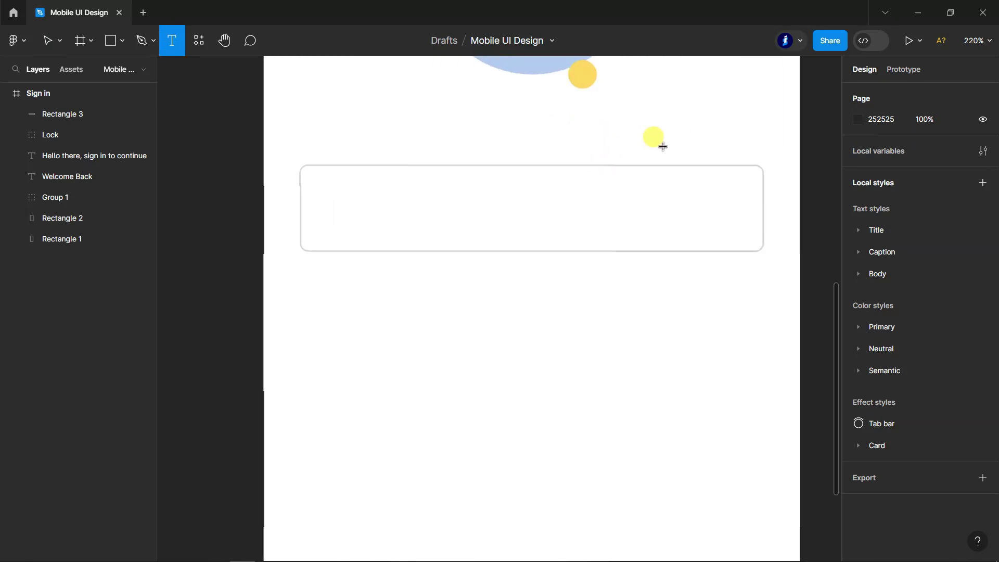
pyautogui.click(366, 195)
pyautogui.write('Text Here...')
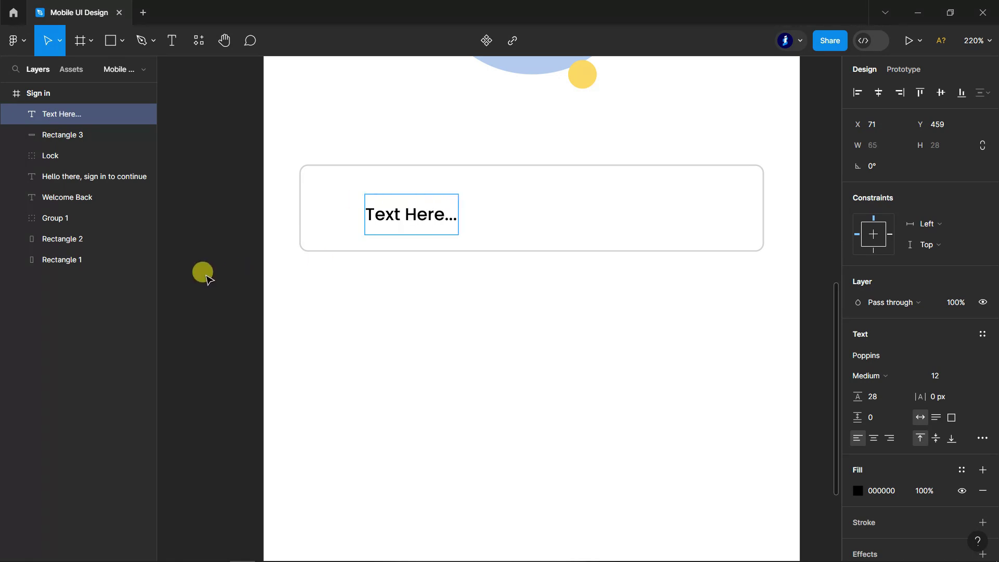
pyautogui.moveTo(391, 215); pyautogui.dragTo(402, 229)
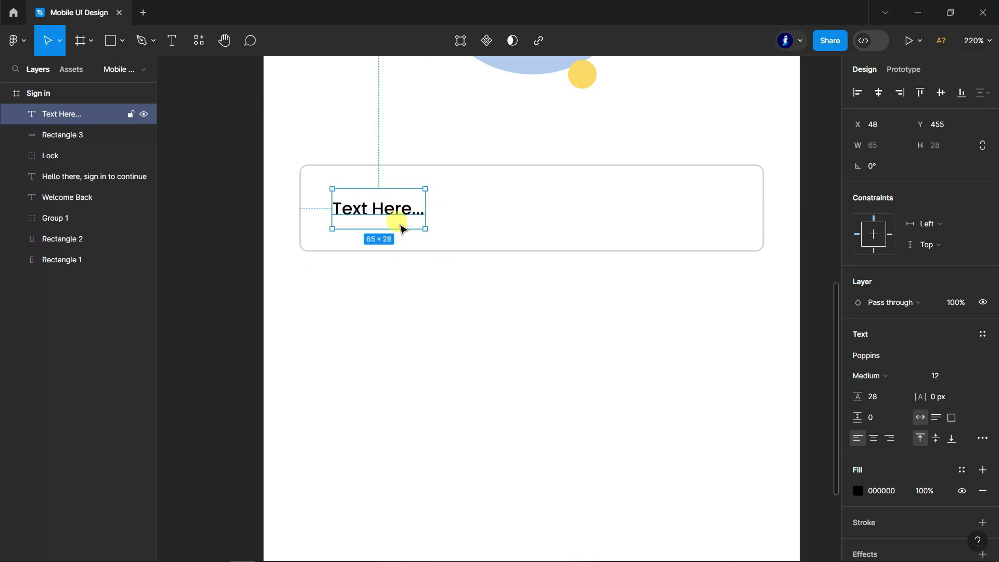
# Set the placeholder to size 14 with a light grey colour sampled from the canvas.
pyautogui.click(669, 250)
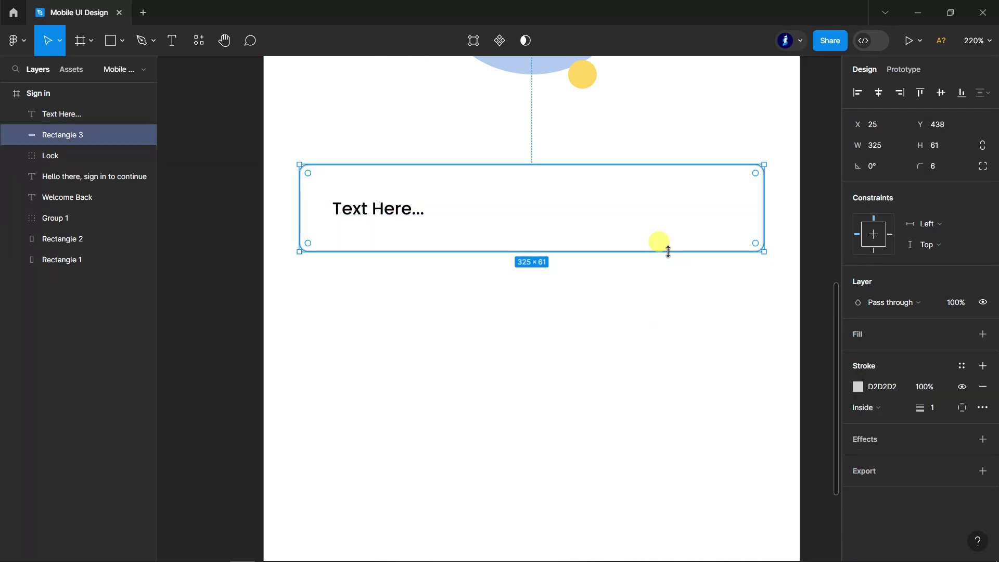
pyautogui.click(384, 214)
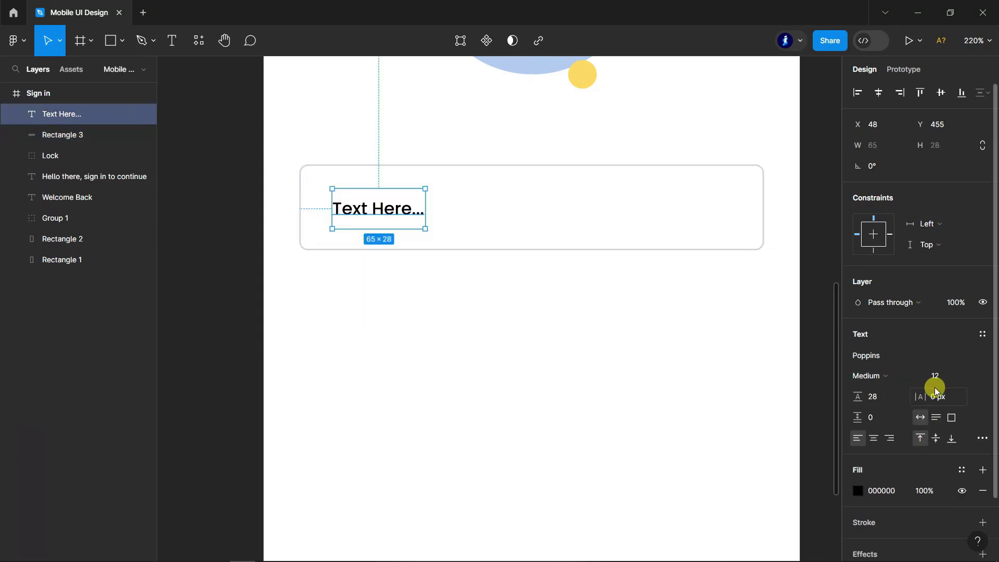
pyautogui.click(966, 376)
pyautogui.click(968, 377)
pyautogui.click(856, 490)
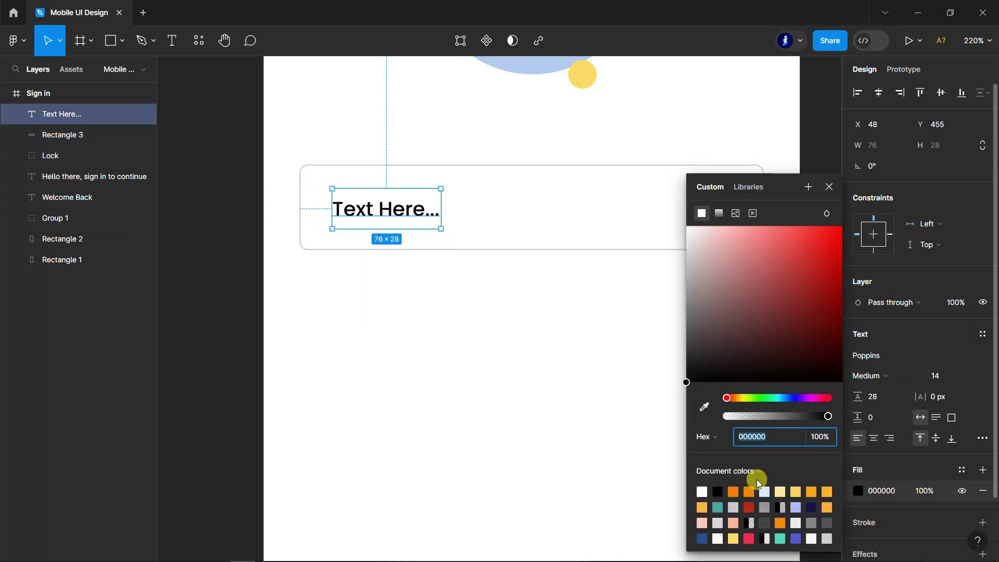
pyautogui.click(704, 405)
pyautogui.click(617, 248)
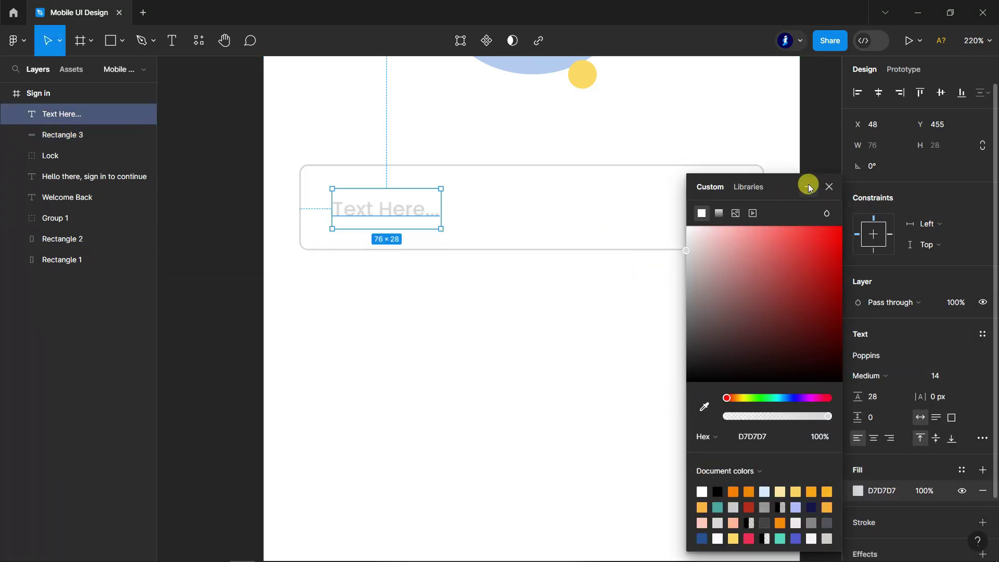
pyautogui.click(828, 187)
# Group the input box with its text and duplicate it just below.
pyautogui.click(452, 379)
pyautogui.hotkey('ctrl', 'g')
pyautogui.scroll(-2, 484, 272)
pyautogui.moveTo(452, 379)
pyautogui.mouseDown()
pyautogui.moveTo(484, 272)
pyautogui.moveTo(494, 345)
pyautogui.mouseUp()
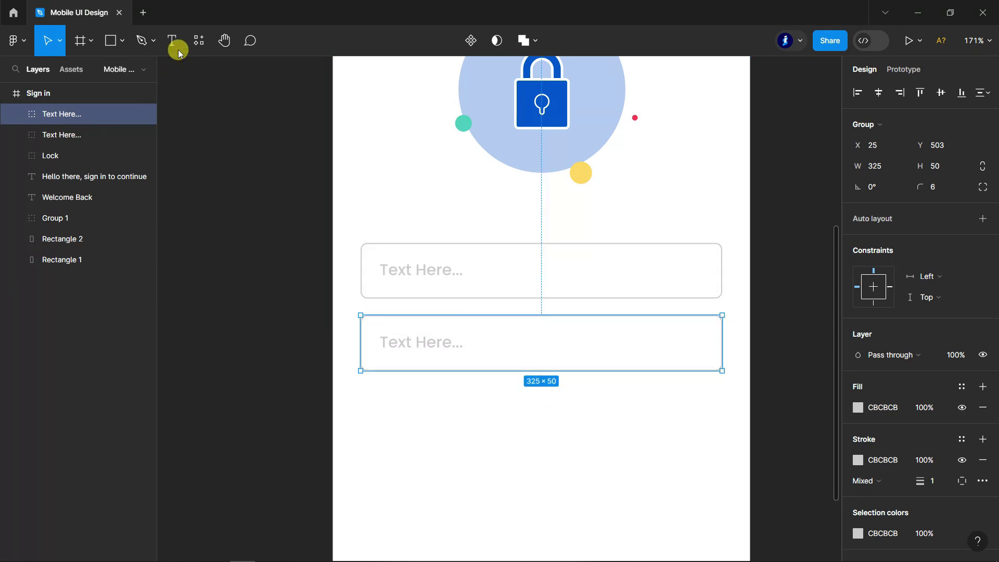
# Change the second field's placeholder text to 'Password...'.
pyautogui.press('t')
pyautogui.click(423, 349)
pyautogui.hotkey('ctrl', 'a')
pyautogui.write('Password')
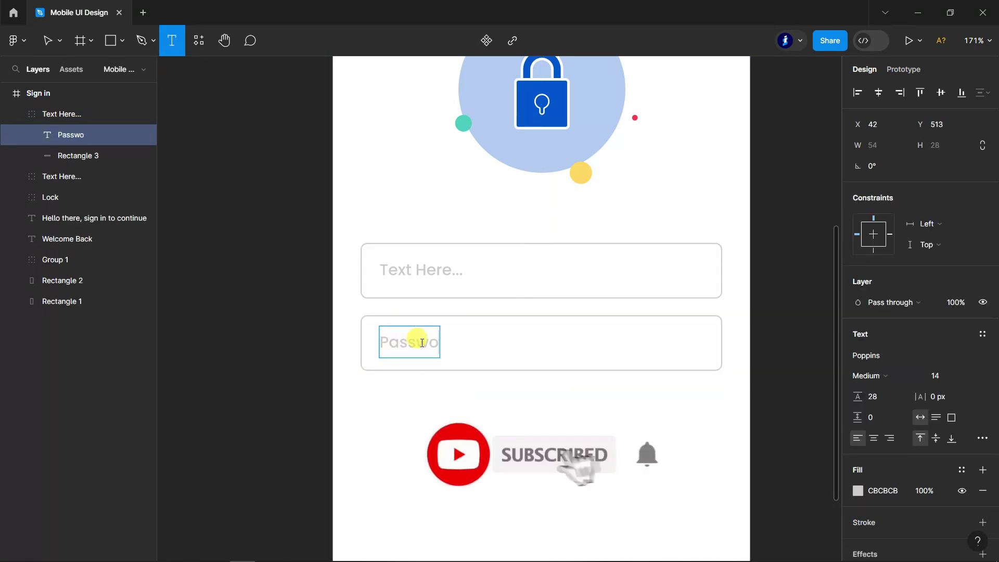
pyautogui.write('...')
pyautogui.click(47, 40)
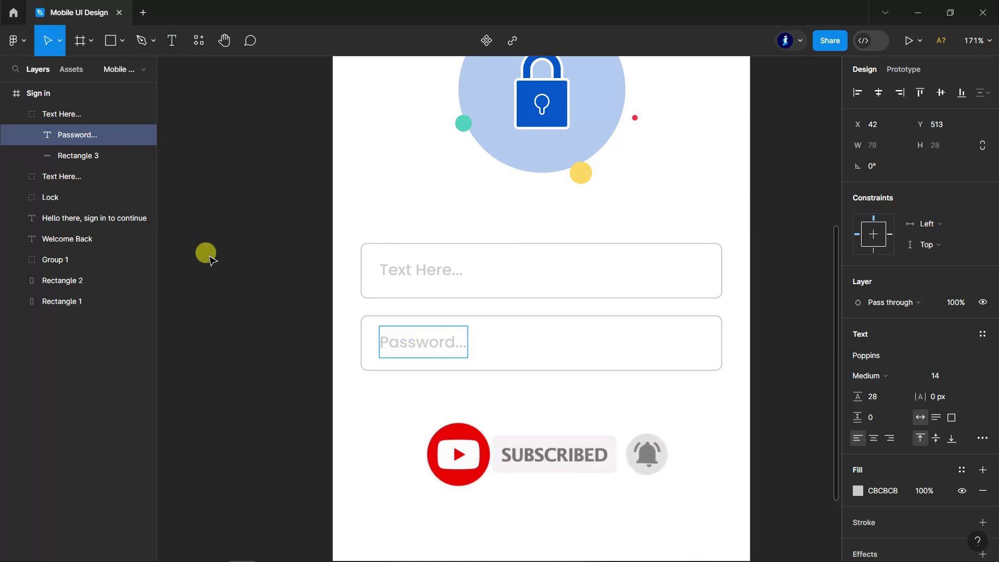
# Rename the second input field's group to 'Password...'.
pyautogui.click(66, 120)
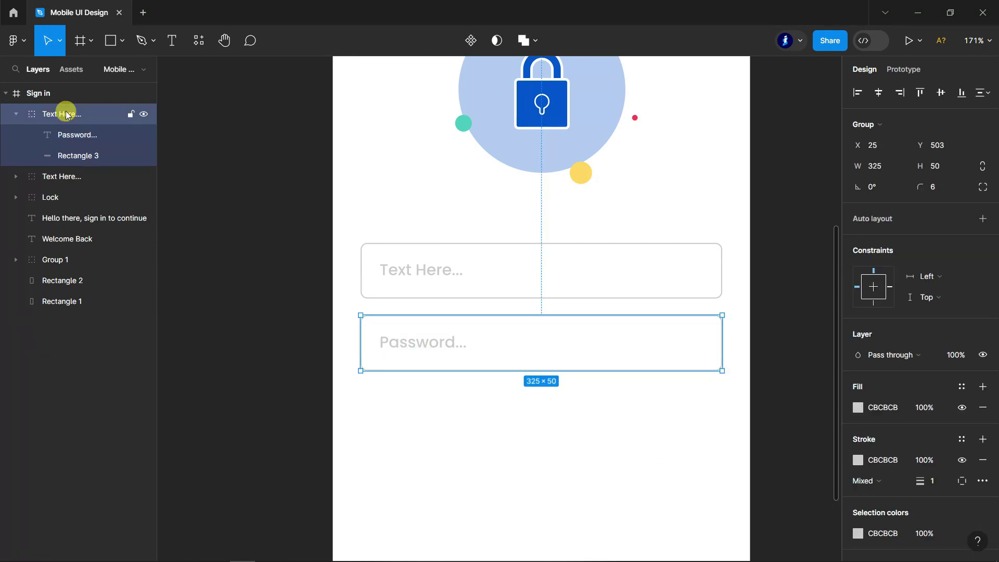
pyautogui.doubleClick(67, 114)
pyautogui.click(270, 218)
pyautogui.scroll(-5, 551, 365)
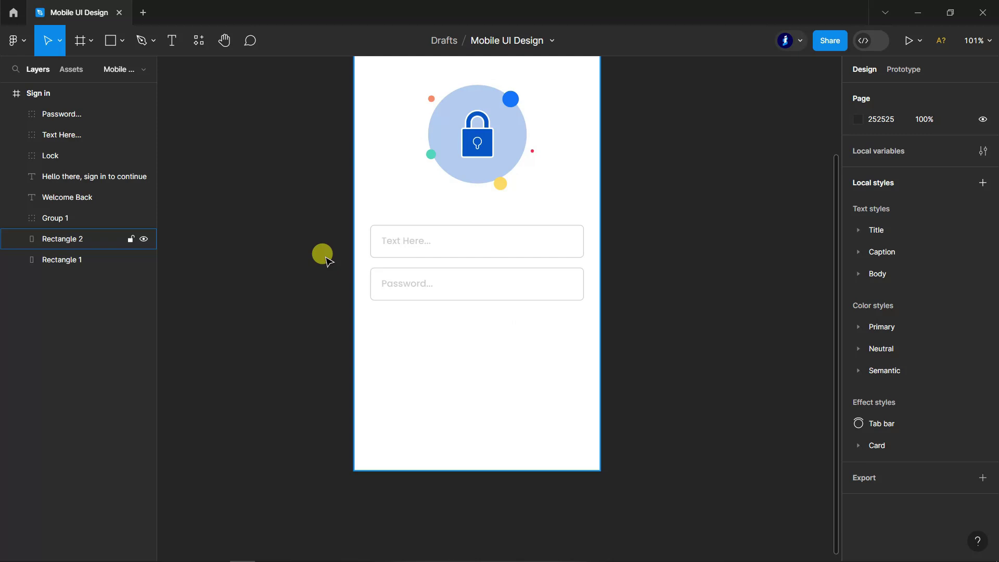
# Draw an arrow, shrink it to width 1 and rotate it -90° into a chevron at the password field's right end.
pyautogui.click(122, 40)
pyautogui.click(101, 101)
pyautogui.scroll(5, 562, 322)
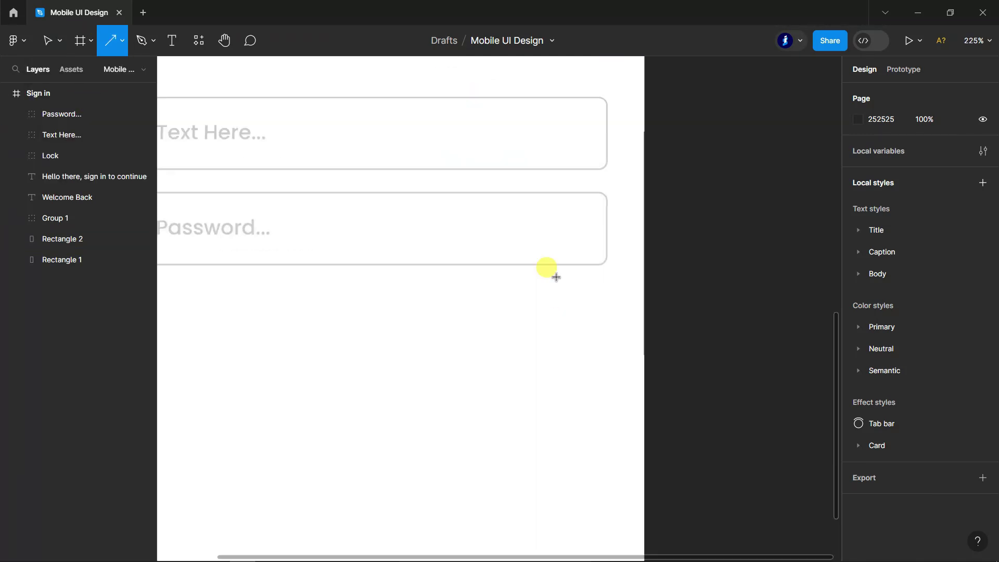
pyautogui.moveTo(477, 229); pyautogui.dragTo(625, 229)
pyautogui.click(889, 145)
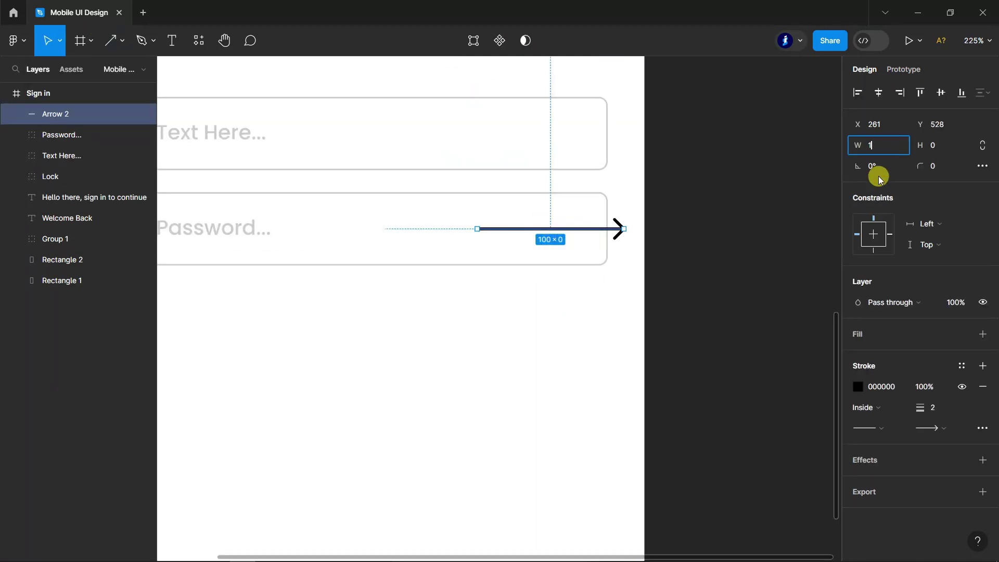
pyautogui.press('Return')
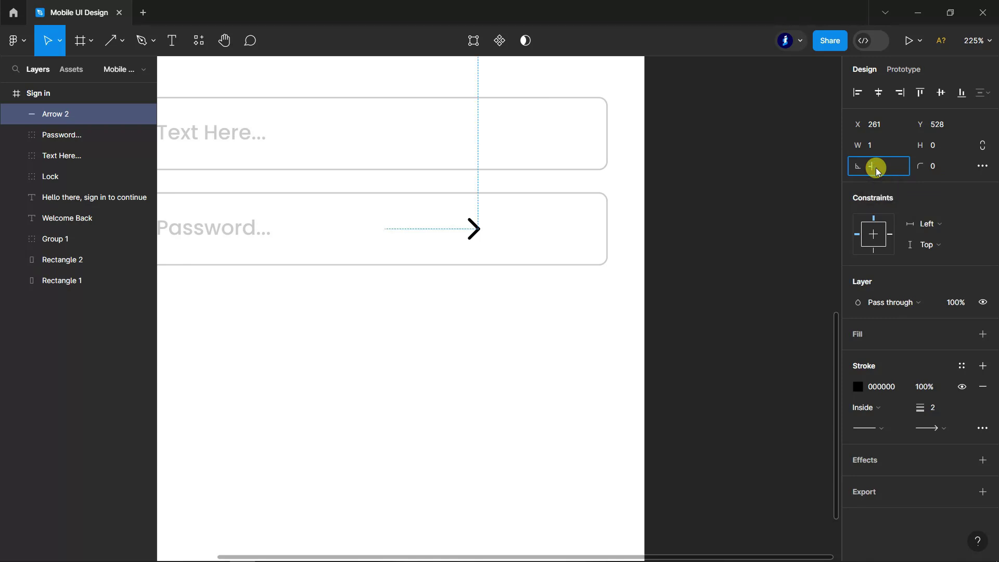
pyautogui.write('-90')
pyautogui.press('Return')
pyautogui.moveTo(478, 225); pyautogui.dragTo(577, 230)
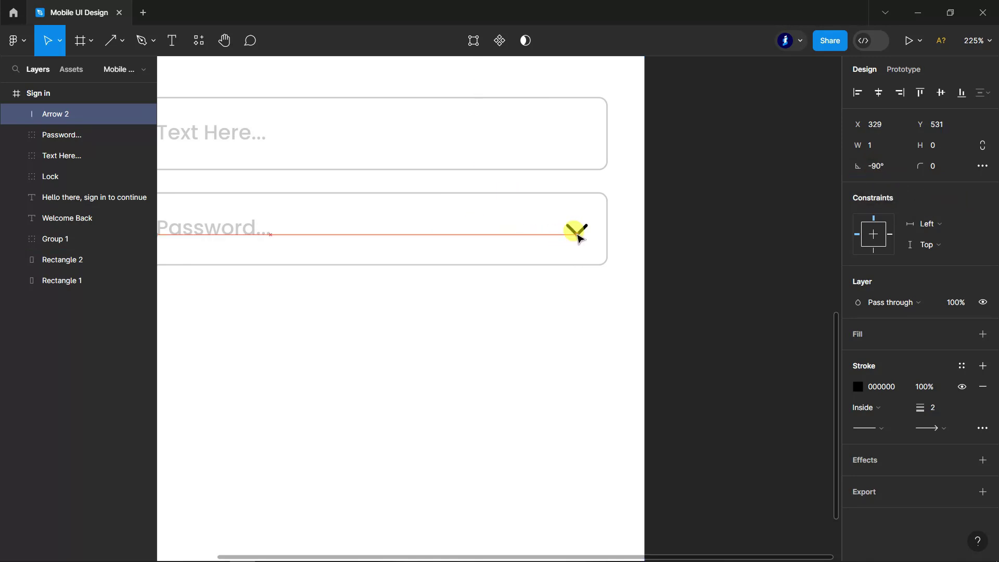
# Colour the chevron grey CBCBCB, sampled from the Password placeholder, then zoom out to the whole screen.
pyautogui.click(858, 386)
pyautogui.click(703, 406)
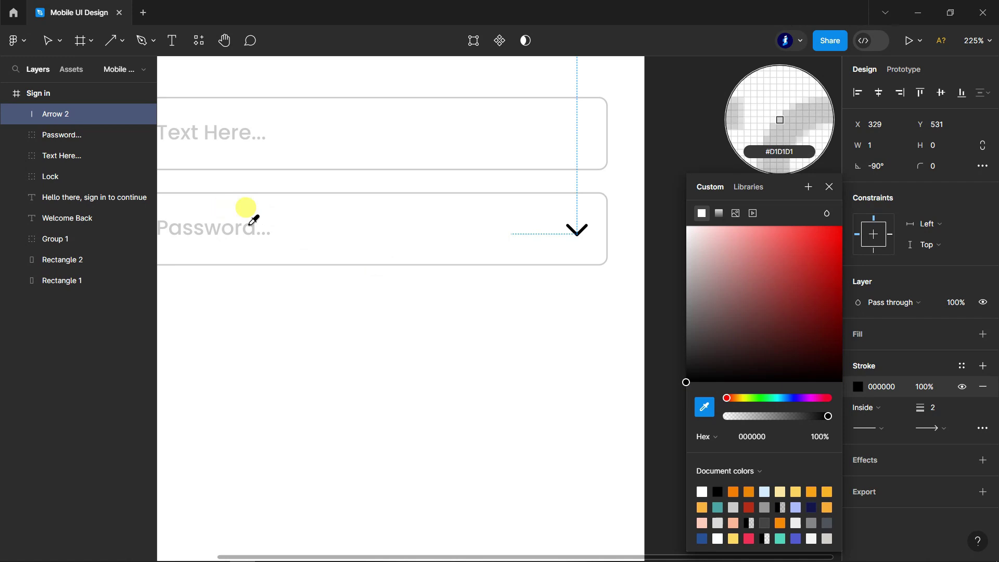
pyautogui.click(252, 223)
pyautogui.click(829, 187)
pyautogui.write('1.5')
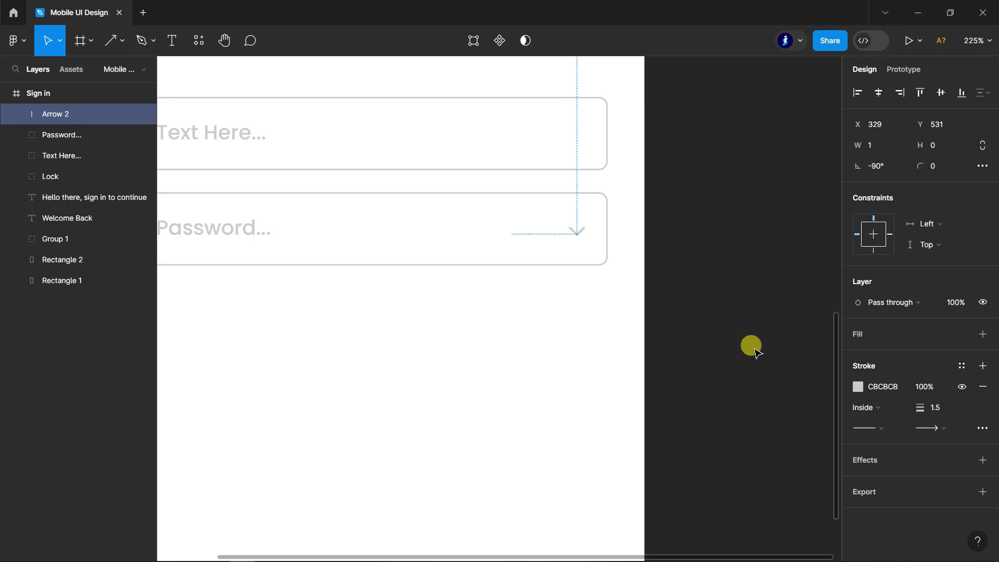
pyautogui.press('Escape')
pyautogui.hotkey('shift', '1')
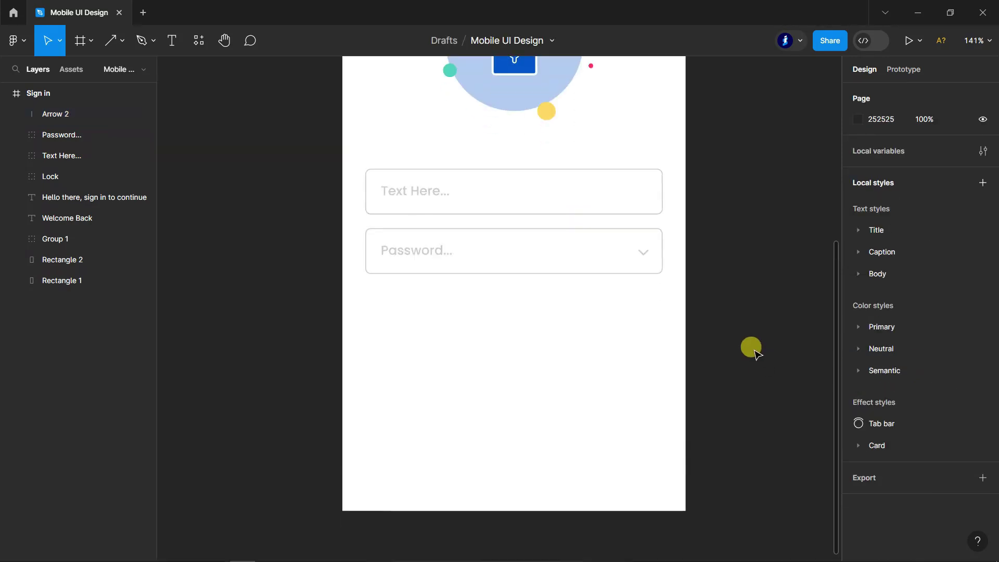
pyautogui.click(172, 41)
# Add grey CBCBCB 'Forget your Password?' text at size 12, aligned under the password field's right edge.
pyautogui.click(531, 286)
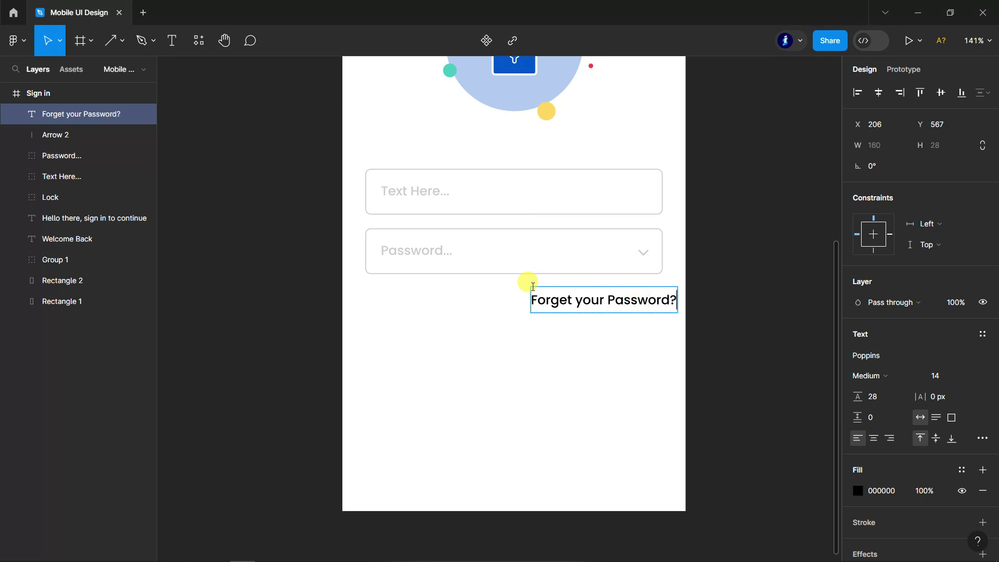
pyautogui.hotkey('ctrl', 'a')
pyautogui.click(858, 490)
pyautogui.click(705, 406)
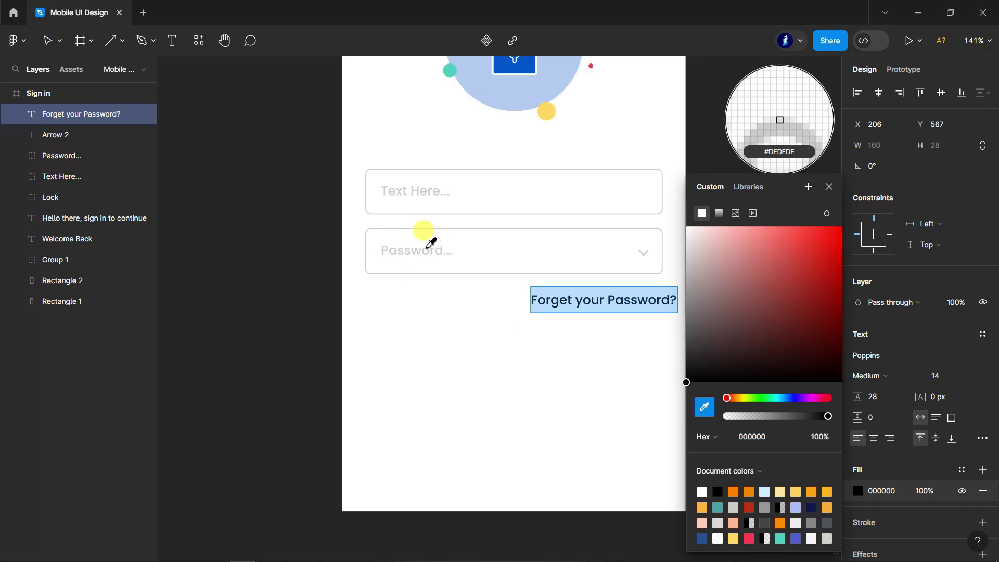
pyautogui.click(428, 247)
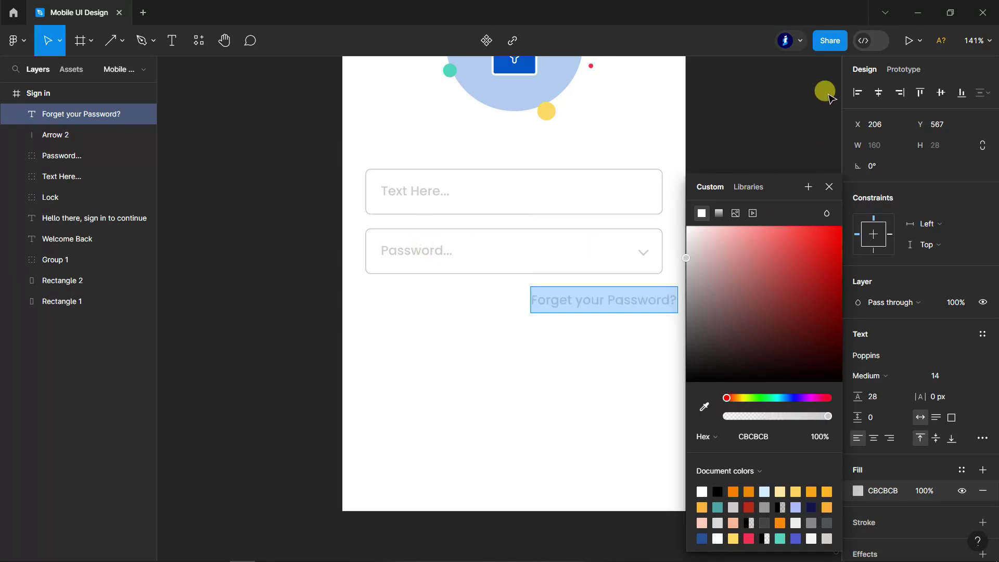
pyautogui.click(914, 283)
pyautogui.click(968, 374)
pyautogui.click(964, 341)
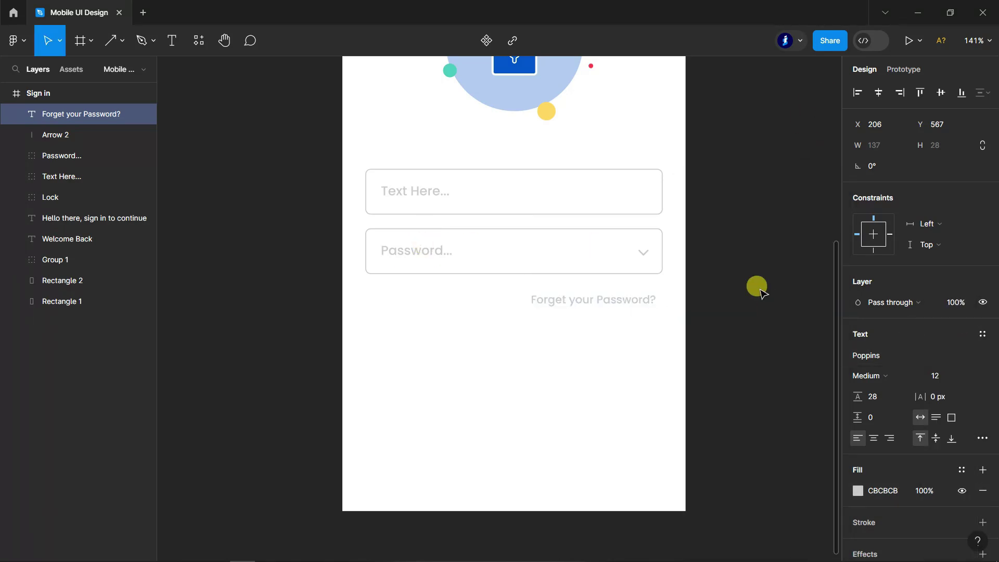
pyautogui.moveTo(618, 302); pyautogui.dragTo(623, 296)
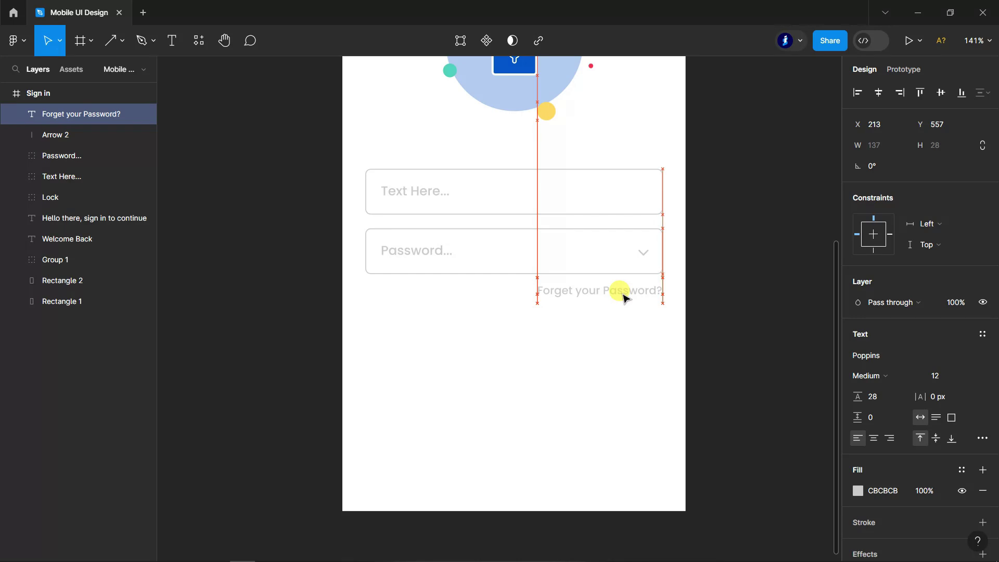
# Move the chevron (Arrow 2) into the Password layer group.
pyautogui.click(749, 313)
pyautogui.scroll(-1, 742, 385)
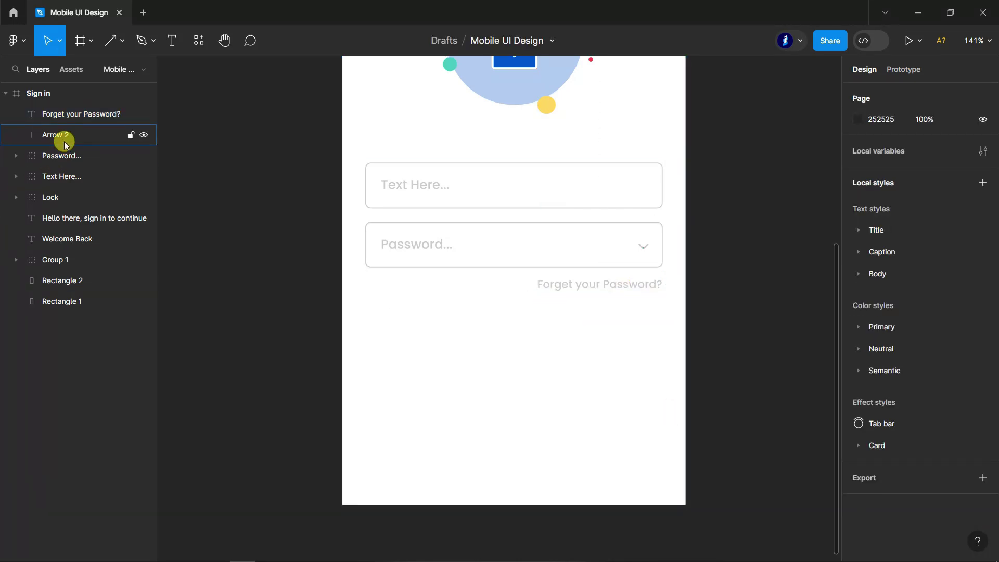
pyautogui.moveTo(65, 143); pyautogui.dragTo(18, 136)
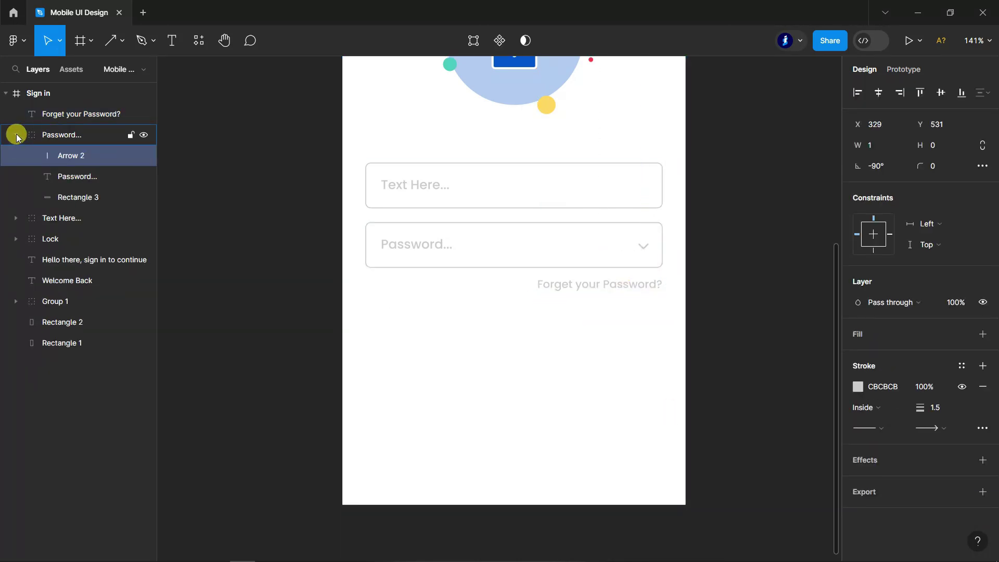
# Duplicate the Text Here input field below the password field and move it to the top of the layers.
pyautogui.click(17, 136)
pyautogui.click(62, 156)
pyautogui.moveTo(542, 190); pyautogui.dragTo(554, 346)
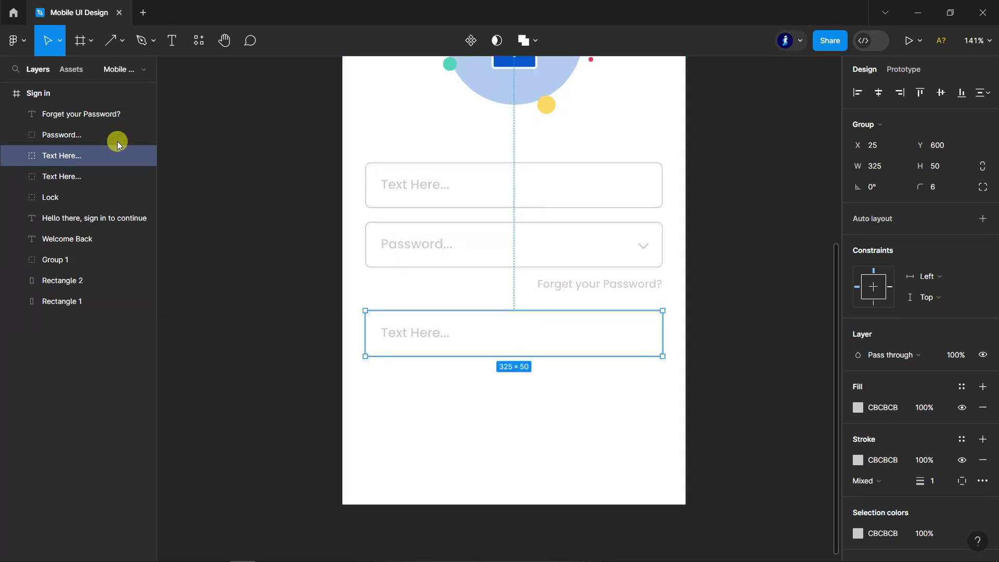
pyautogui.moveTo(56, 154); pyautogui.dragTo(72, 107)
pyautogui.click(173, 40)
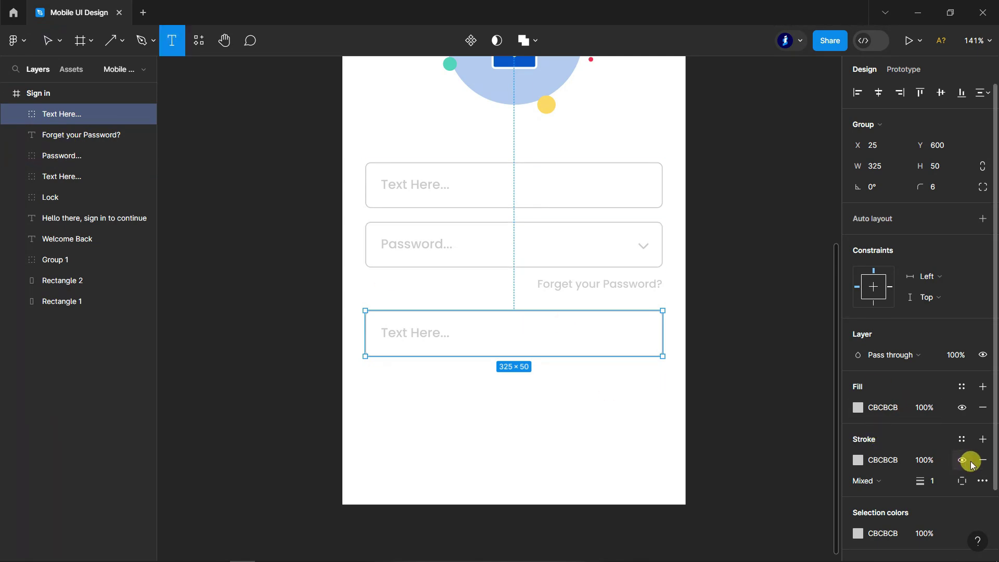
pyautogui.click(22, 114)
pyautogui.click(88, 155)
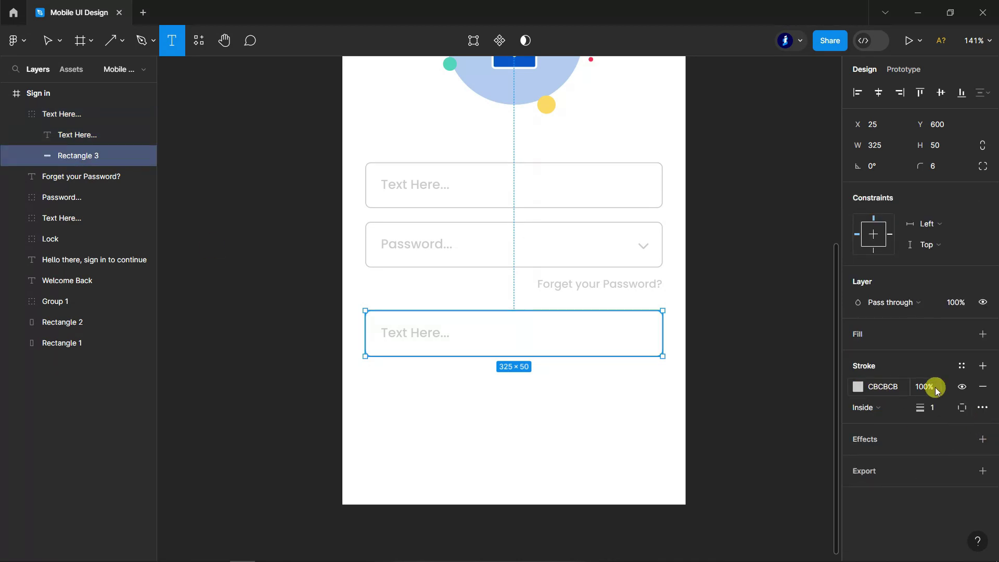
# Remove the copied field's grey outline and fill it with the header blue.
pyautogui.click(983, 387)
pyautogui.click(983, 334)
pyautogui.click(858, 355)
pyautogui.scroll(5, 535, 361)
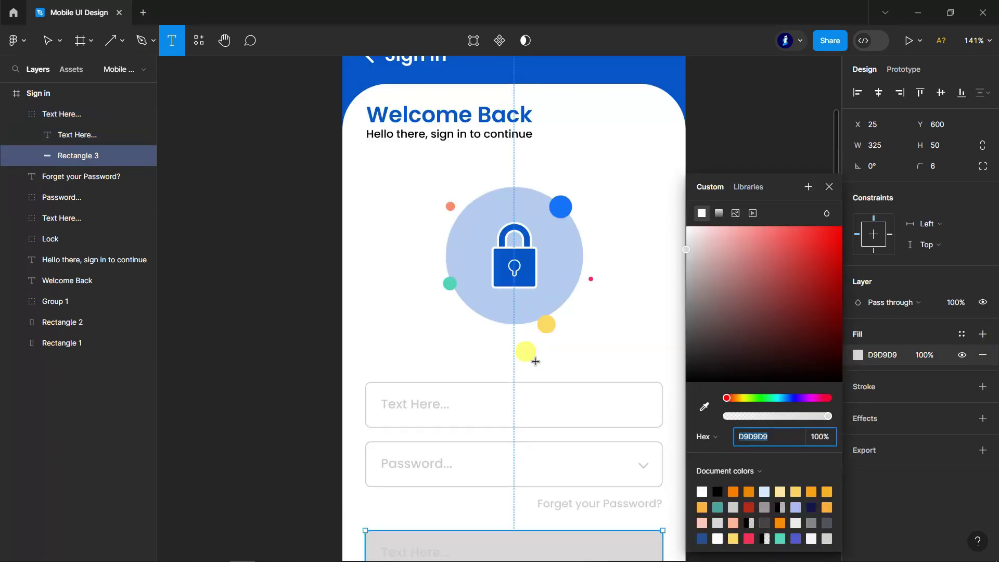
pyautogui.click(705, 406)
pyautogui.click(661, 65)
pyautogui.click(828, 187)
pyautogui.scroll(-5, 769, 197)
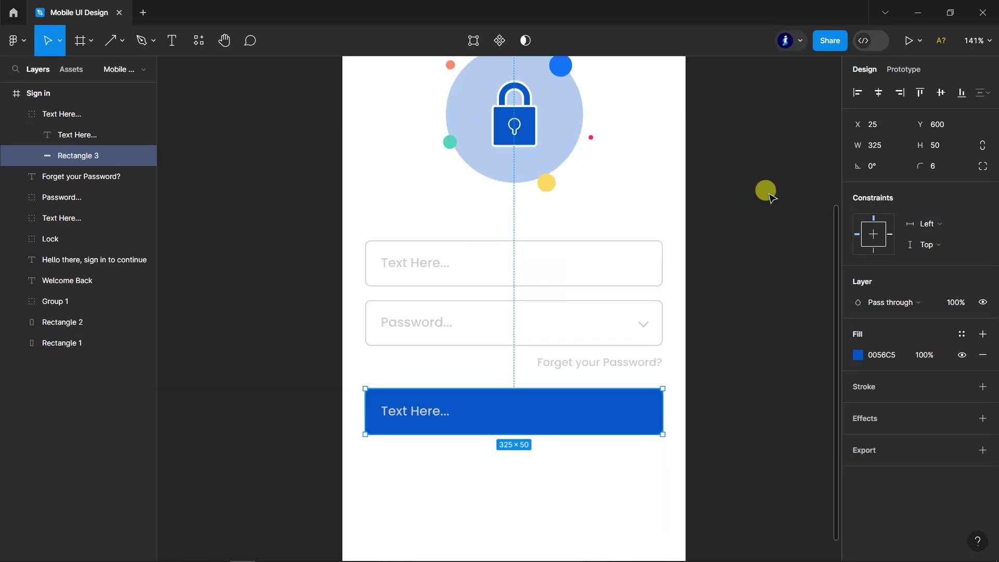
pyautogui.scroll(2, 417, 397)
# Centre the button label both ways and retype it as 'Sign in'.
pyautogui.click(416, 397)
pyautogui.click(878, 92)
pyautogui.click(940, 93)
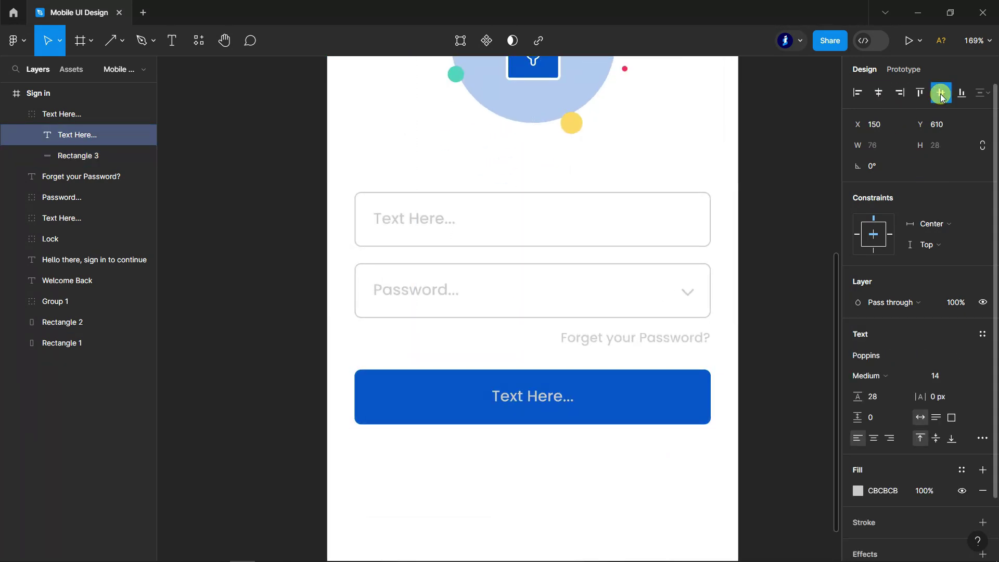
pyautogui.press('Return')
pyautogui.scroll(2, 660, 437)
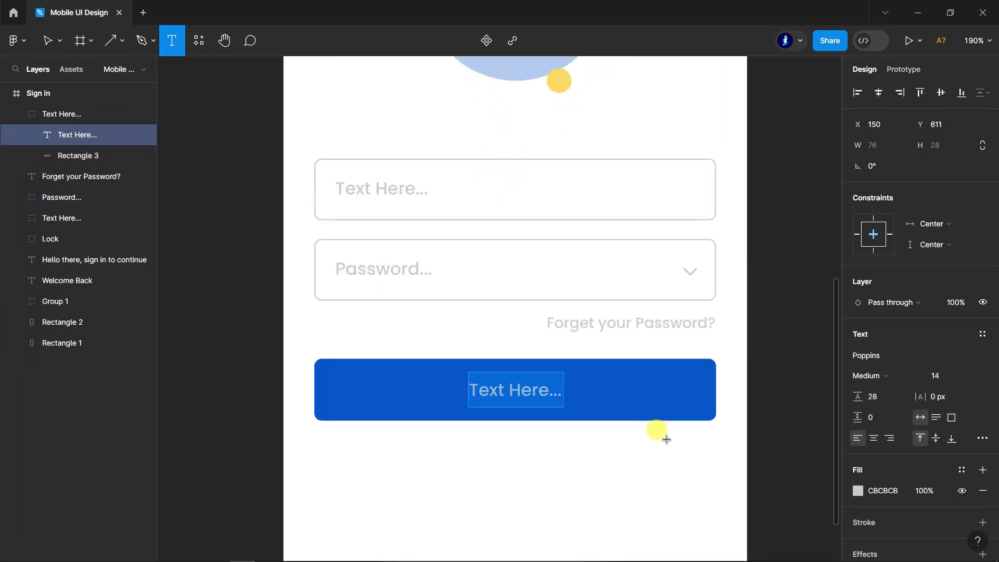
pyautogui.moveTo(485, 391); pyautogui.dragTo(569, 378)
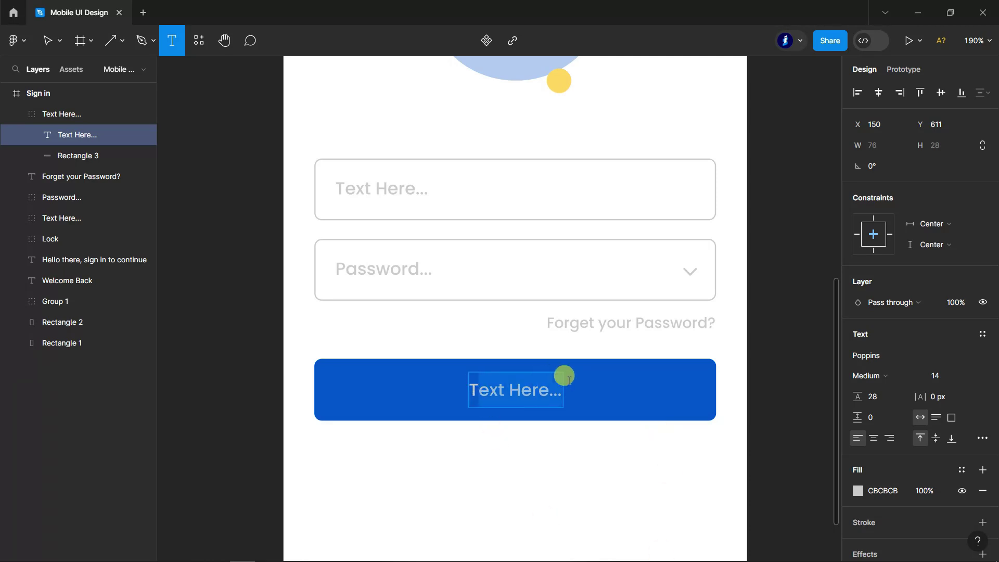
pyautogui.press('BackSpace')
pyautogui.press('BackSpace')
pyautogui.write('Sign in')
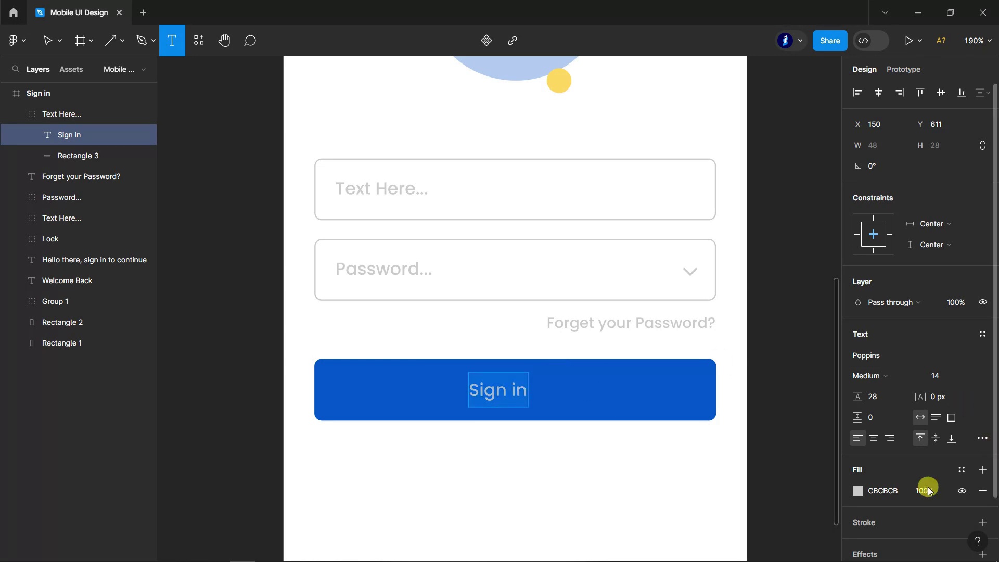
# Make the Sign in label white SemiBold and place the fingerprint icon below the button.
pyautogui.click(859, 491)
pyautogui.click(702, 491)
pyautogui.click(913, 376)
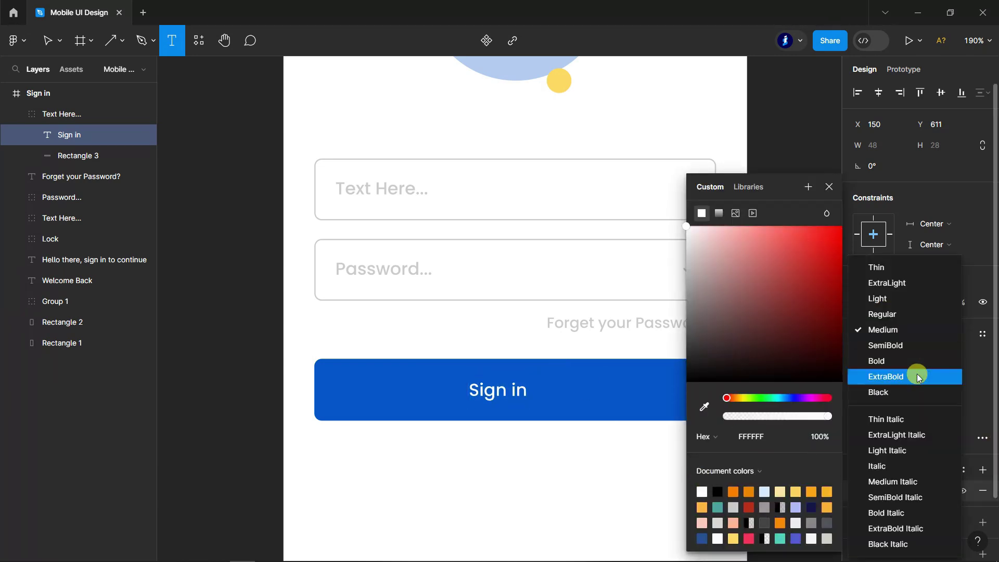
pyautogui.click(898, 346)
pyautogui.click(828, 187)
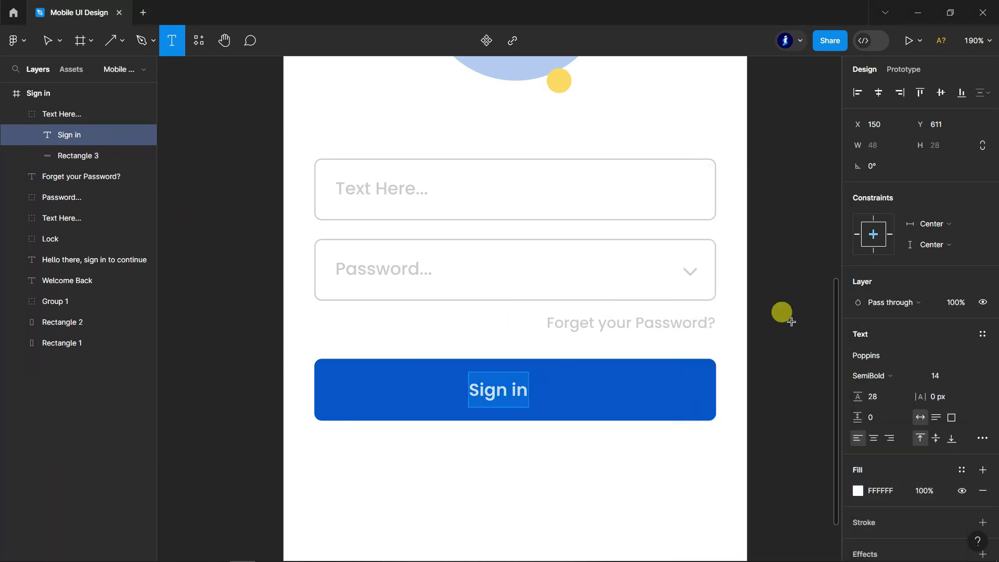
pyautogui.hotkey('shift', '1')
pyautogui.moveTo(486, 416); pyautogui.dragTo(445, 415)
# Centre the fingerprint icon horizontally and start a text line below it for the sign-up prompt.
pyautogui.click(878, 92)
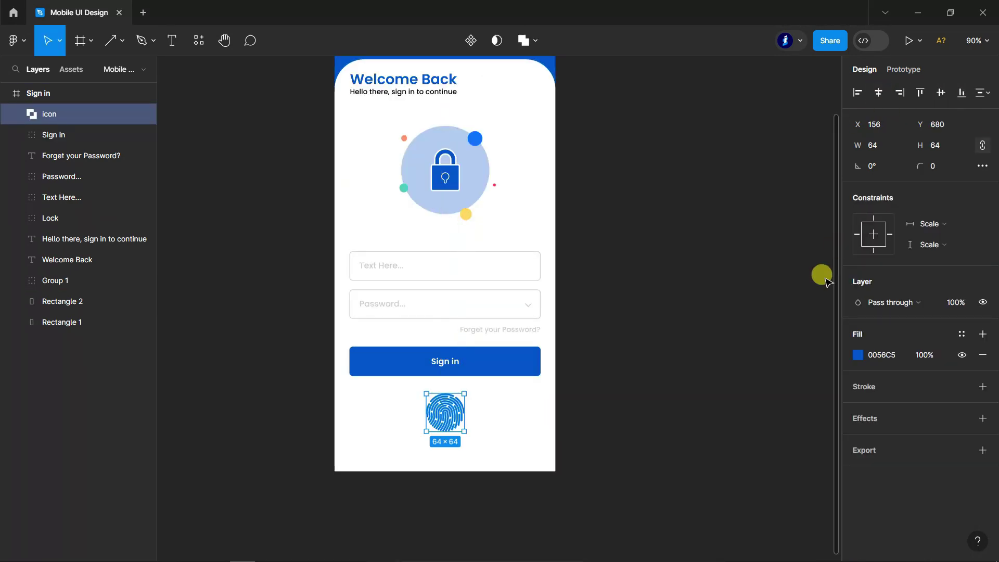
pyautogui.click(705, 232)
pyautogui.scroll(5, 708, 234)
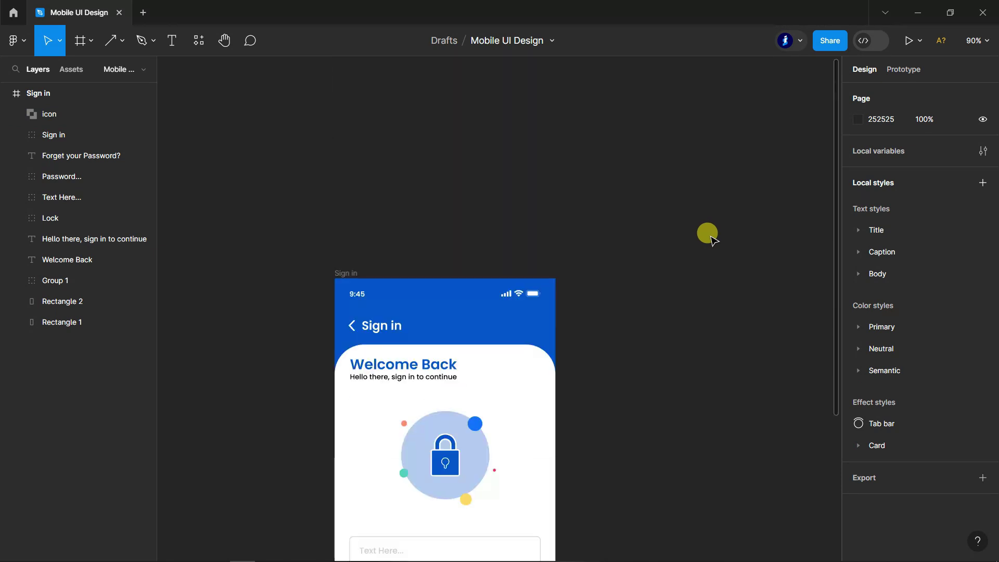
pyautogui.scroll(-4, 708, 234)
pyautogui.click(171, 40)
pyautogui.scroll(-3, 397, 414)
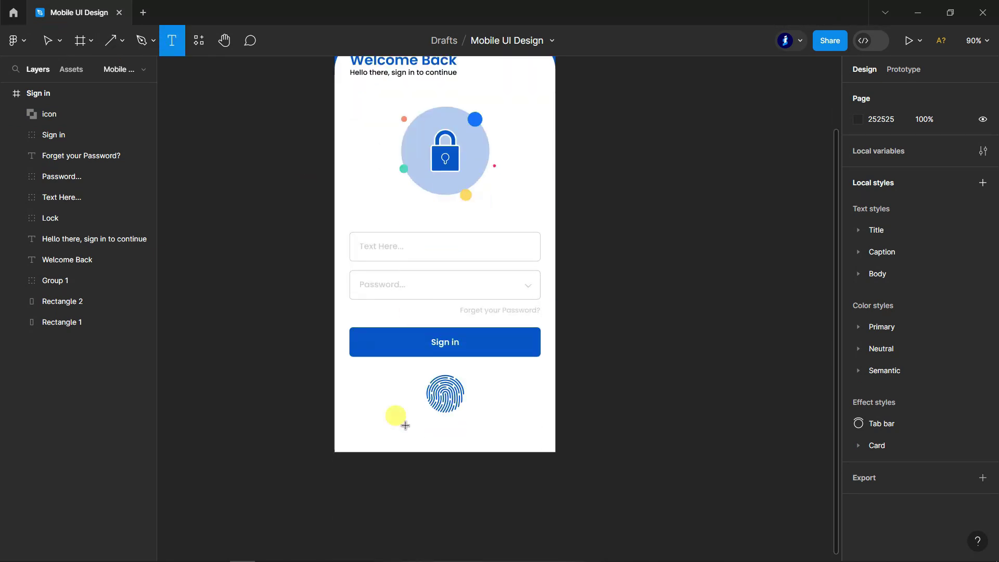
pyautogui.keyDown('ctrl'); pyautogui.scroll(5, 364, 416); pyautogui.keyUp('ctrl')
pyautogui.click(322, 420)
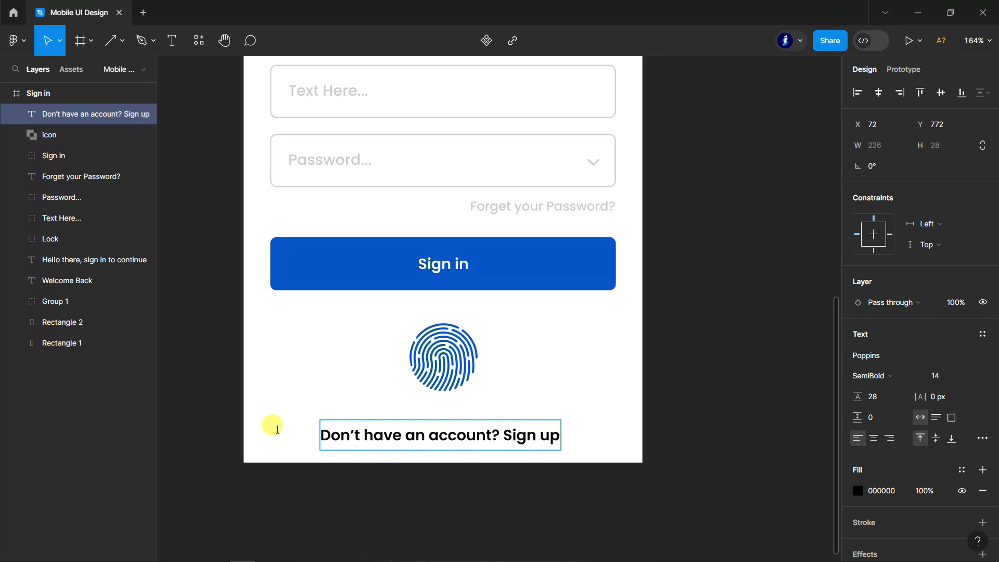
# Set the words 'Don't have an account?' to Regular weight.
pyautogui.press('Return')
pyautogui.click(498, 432)
pyautogui.moveTo(498, 431); pyautogui.dragTo(296, 437)
pyautogui.click(866, 375)
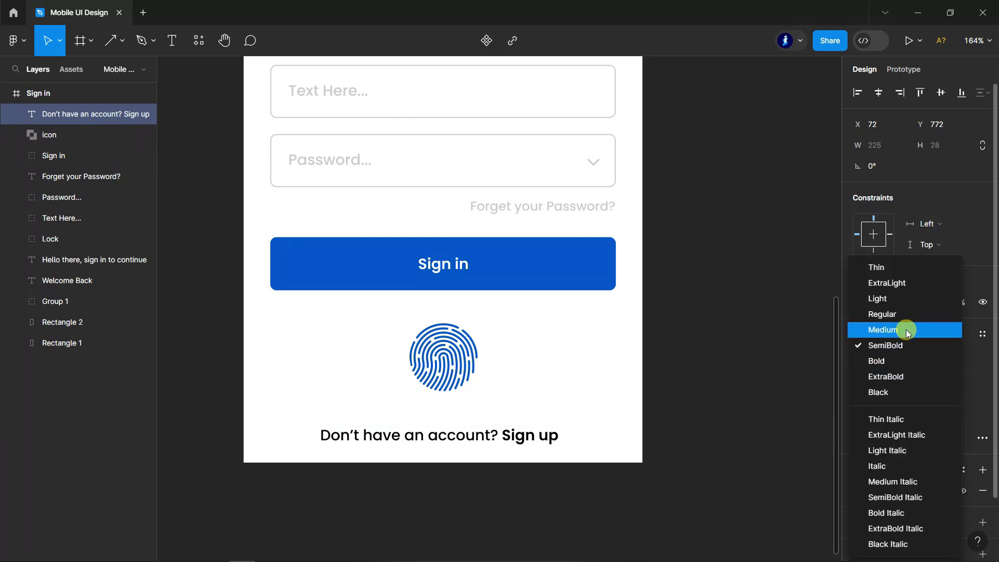
pyautogui.click(906, 317)
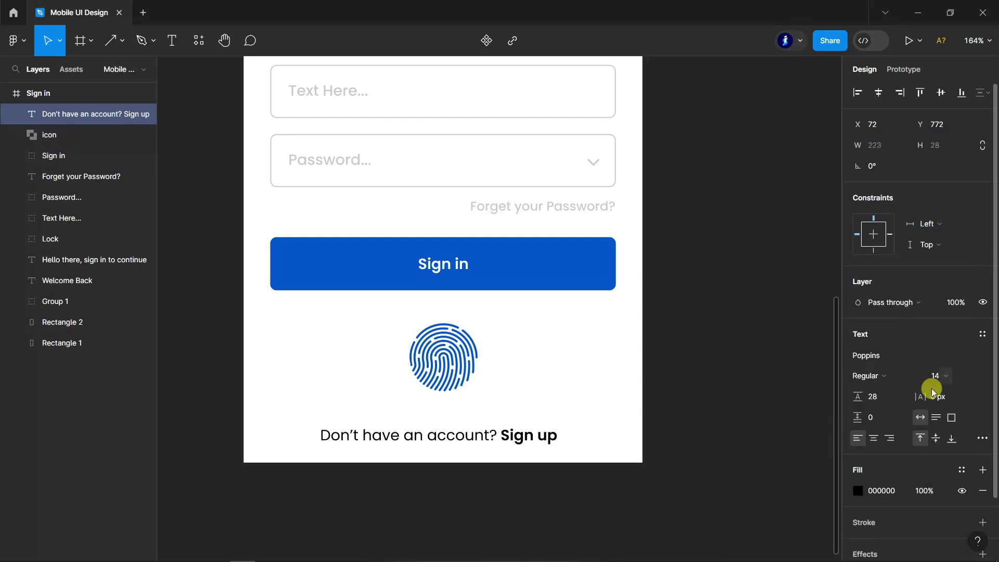
# Colour 'Sign up' blue, sampled from the Sign in button.
pyautogui.moveTo(500, 435); pyautogui.dragTo(557, 435)
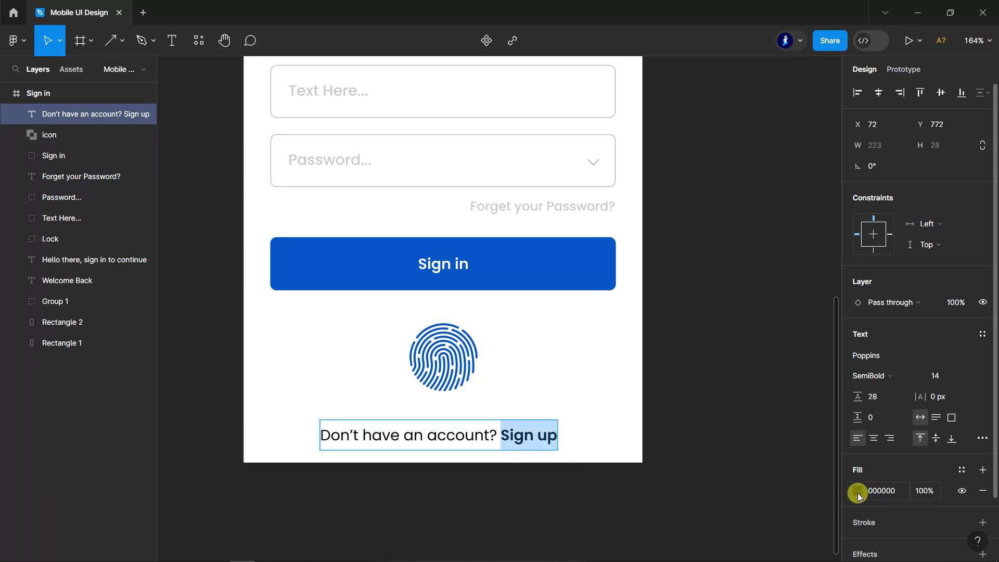
pyautogui.click(857, 492)
pyautogui.click(703, 407)
pyautogui.click(582, 252)
pyautogui.click(828, 186)
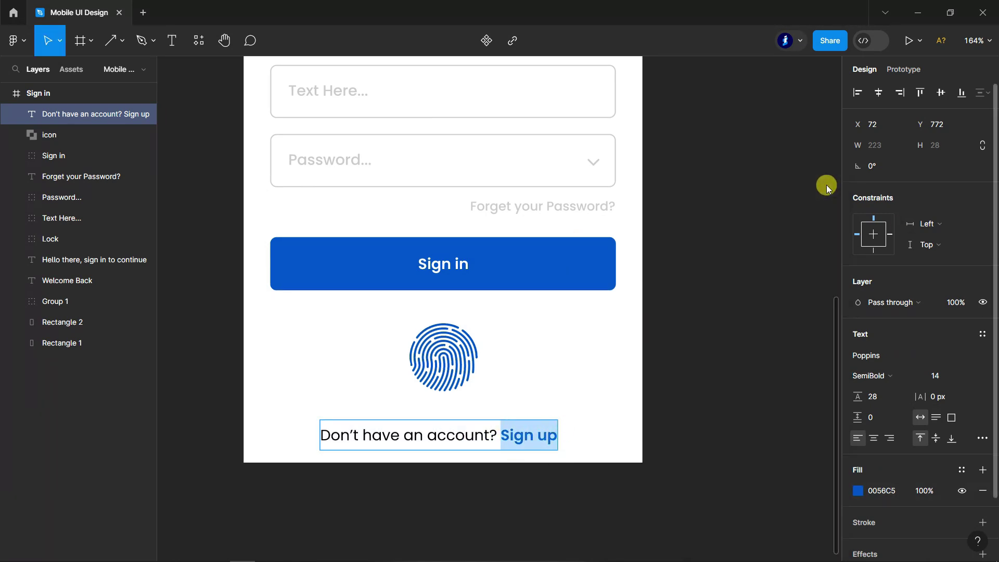
pyautogui.press('Escape')
# Set the prompt to font size 12 and centre it horizontally in the screen.
pyautogui.click(879, 93)
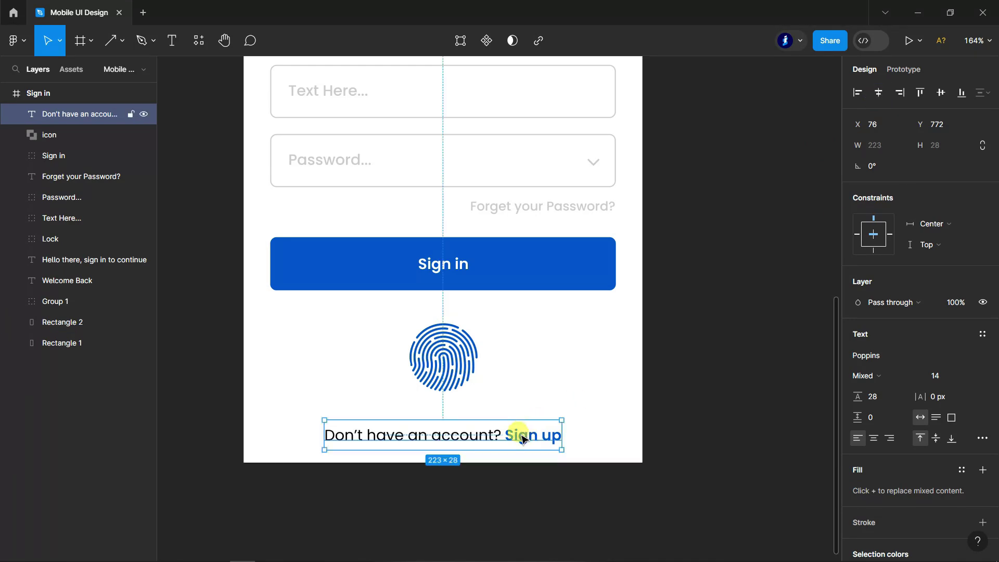
pyautogui.click(974, 375)
pyautogui.click(960, 344)
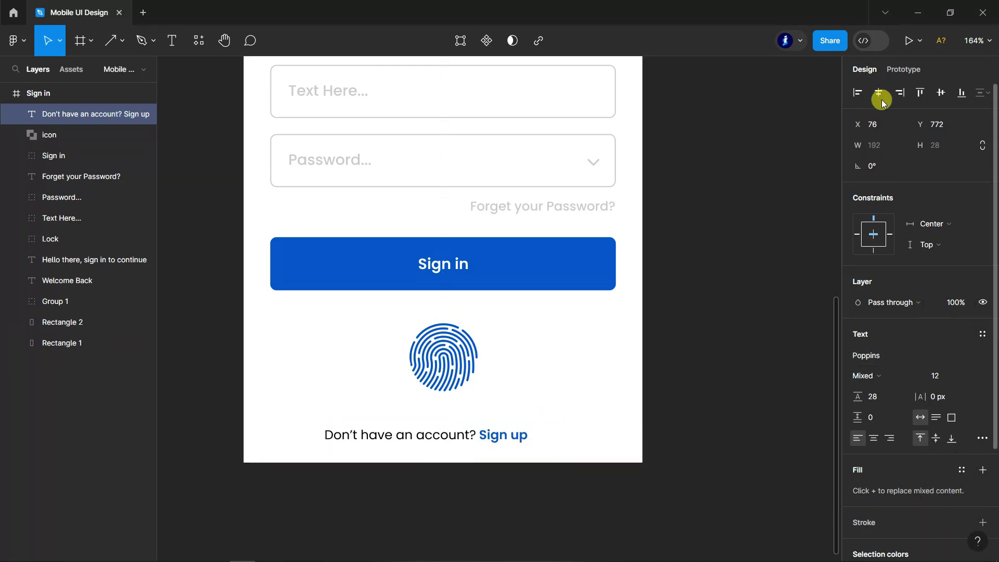
pyautogui.click(880, 99)
pyautogui.click(712, 431)
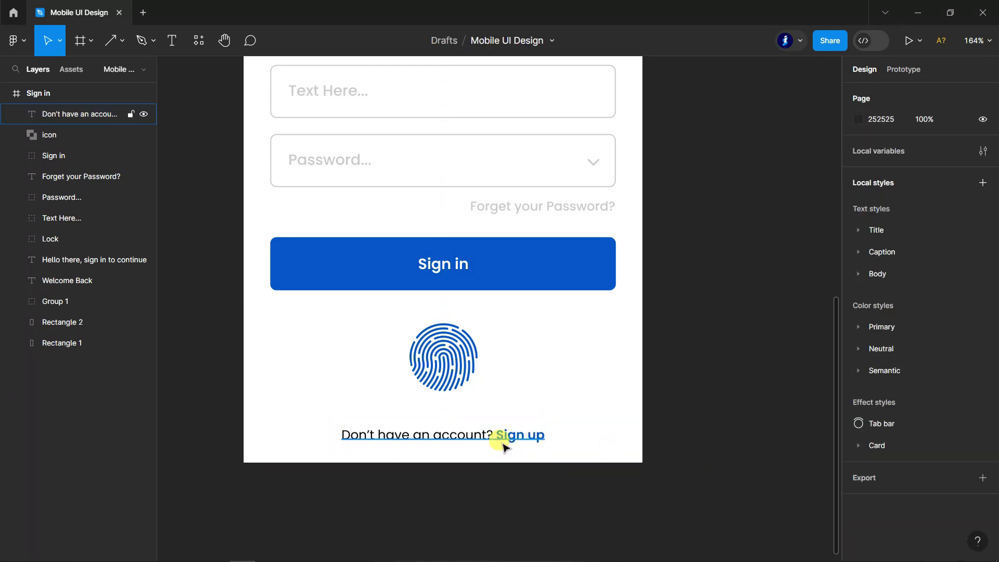
# Nudge the prompt slightly upward and zoom to fit the finished Sign in screen.
pyautogui.click(501, 444)
pyautogui.hotkey('shift', 'Up')
pyautogui.press('Up')
pyautogui.press('Up')
pyautogui.press('Up')
pyautogui.click(707, 431)
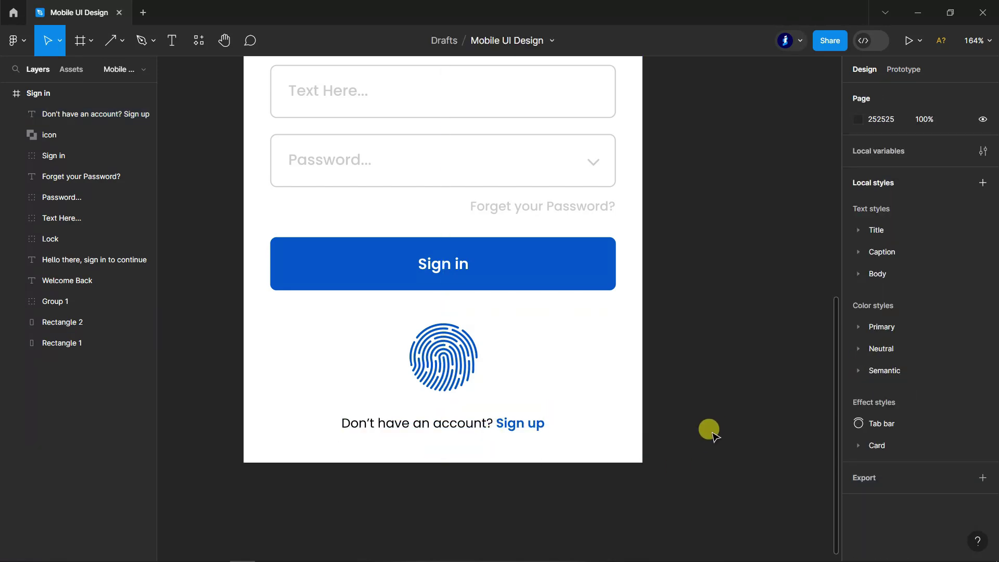
pyautogui.scroll(-3, 707, 430)
pyautogui.scroll(-3, 708, 430)
pyautogui.scroll(-2, 708, 430)
pyautogui.hotkey('shift', '1')
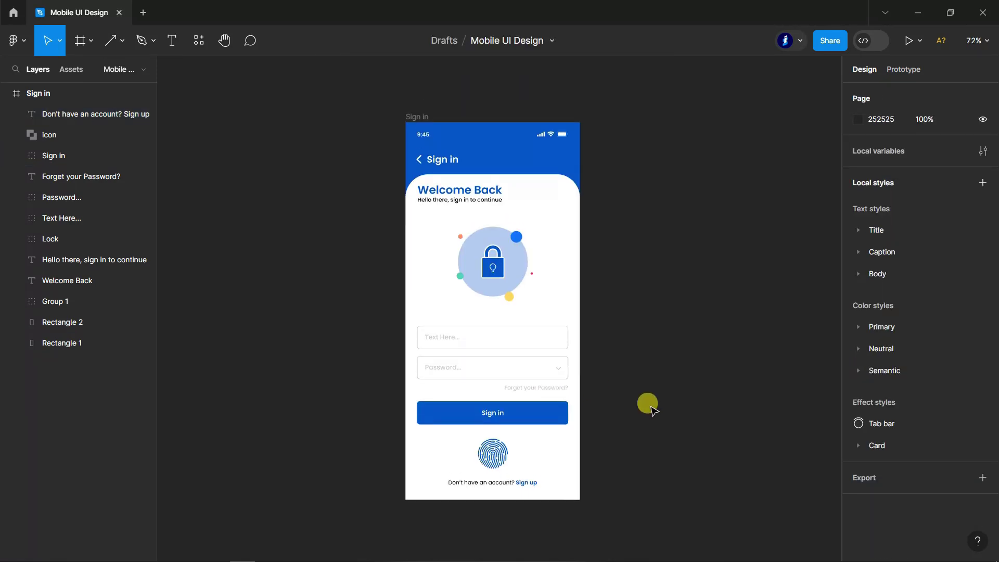
pyautogui.click(7, 93)
pyautogui.scroll(-1, 303, 234)
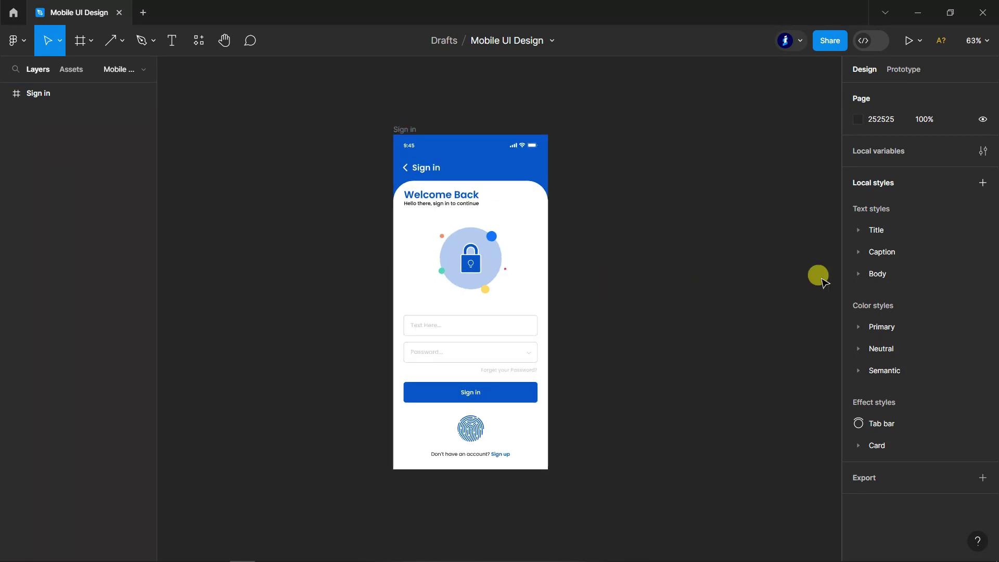
pyautogui.scroll(2, 804, 273)
pyautogui.scroll(1, 789, 268)
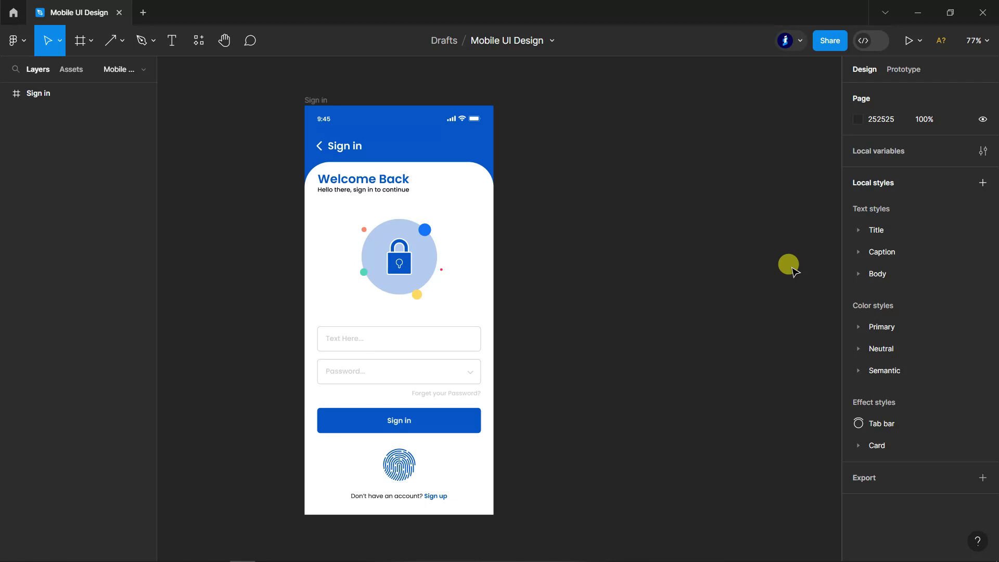
# Duplicate the Sign in screen beside the original and rename the copy 'Sign up'.
pyautogui.click(41, 94)
pyautogui.hotkey('ctrl', 'd')
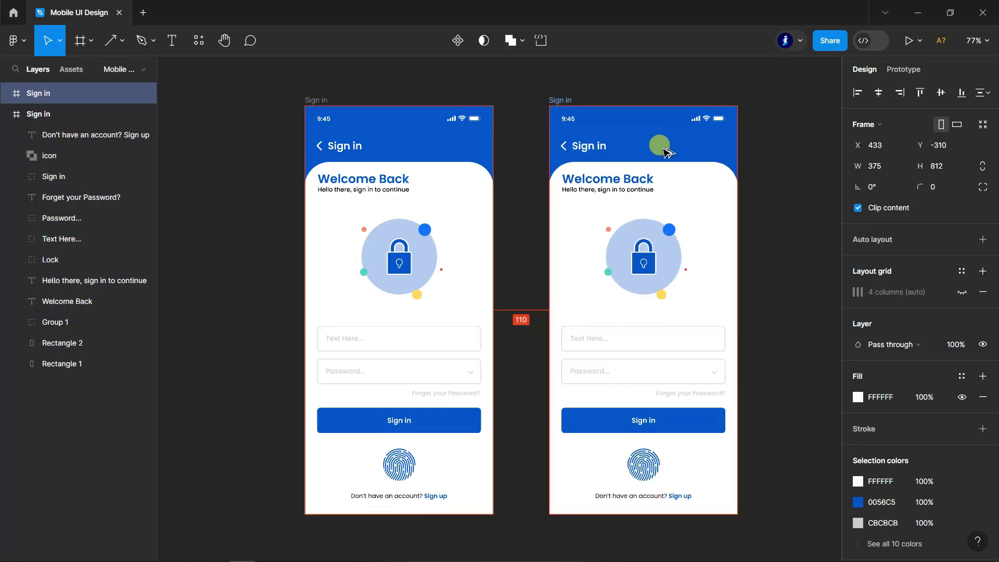
pyautogui.moveTo(657, 151); pyautogui.dragTo(655, 151)
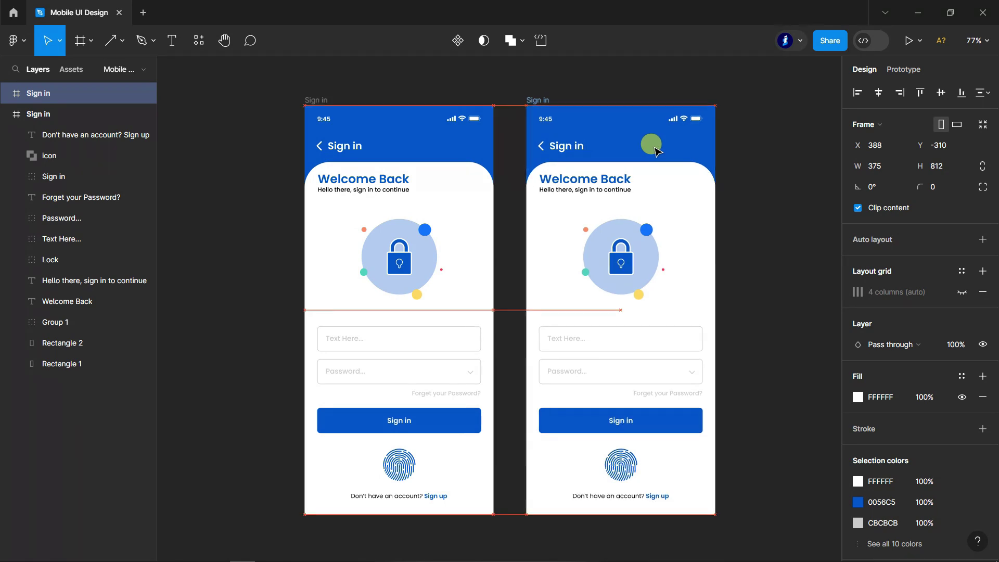
pyautogui.click(31, 103)
pyautogui.doubleClick(43, 94)
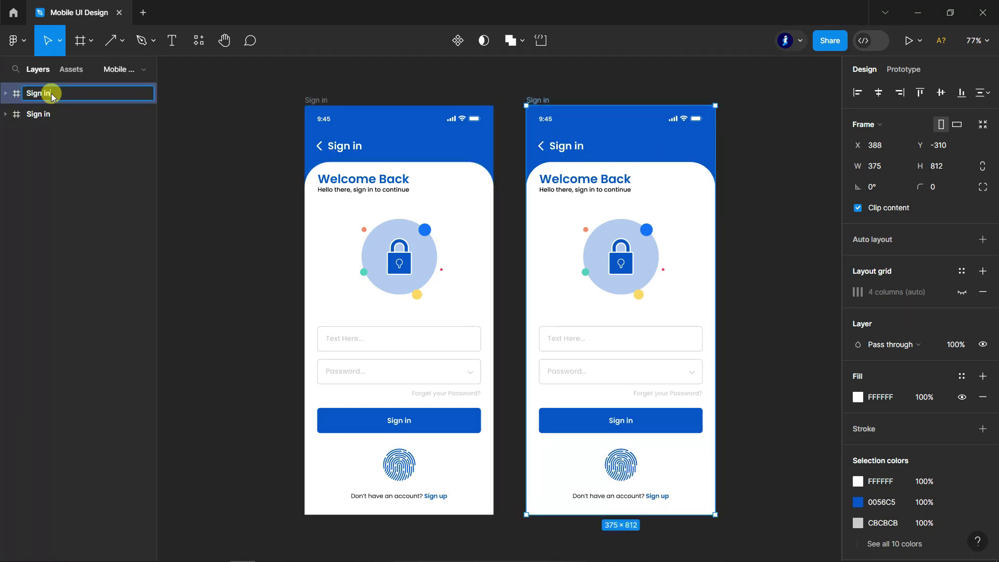
pyautogui.write('up')
pyautogui.click(245, 159)
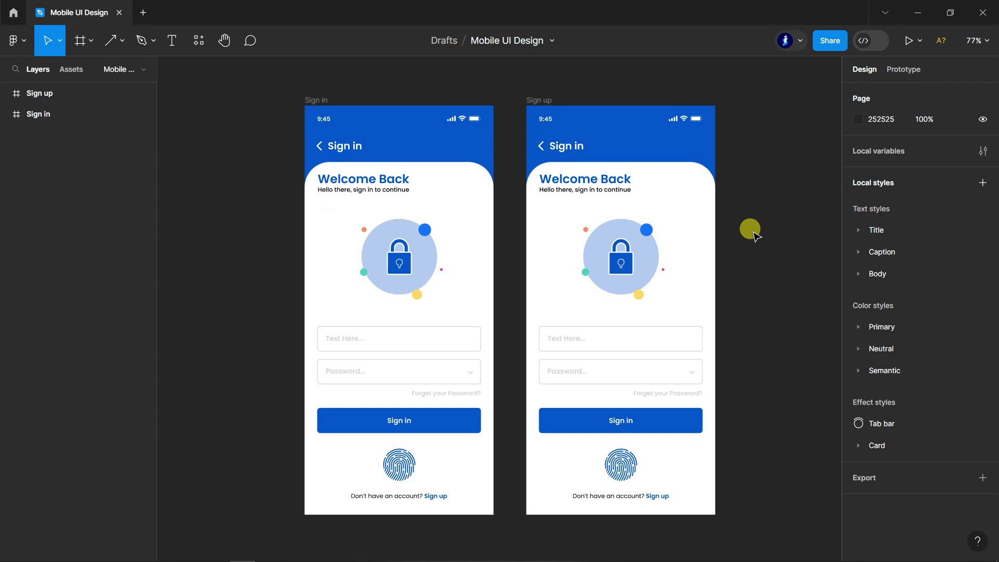
pyautogui.scroll(5, 749, 227)
pyautogui.click(172, 40)
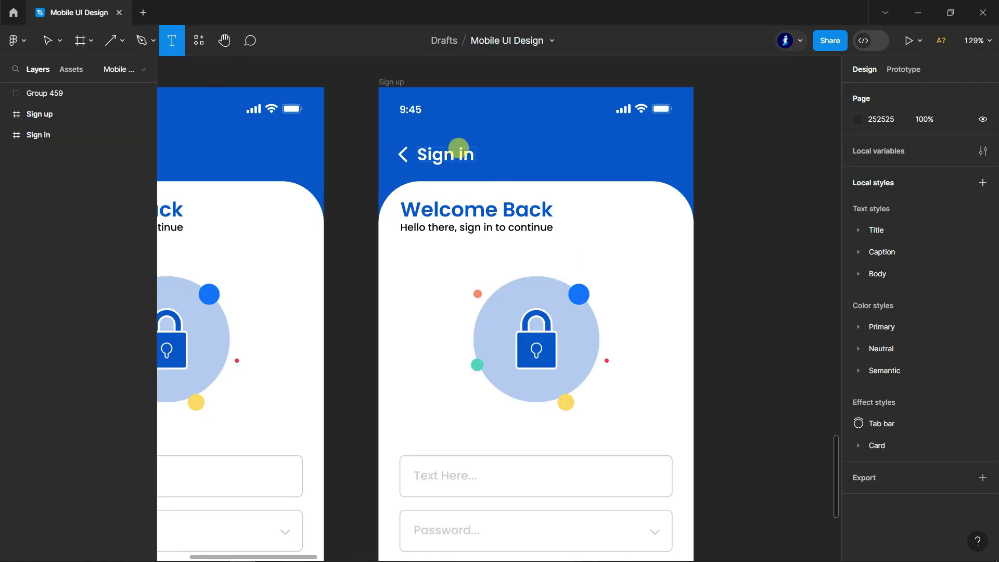
# Change the copy's title from 'Welcome Back' to 'Welcome to us,'.
pyautogui.click(468, 148)
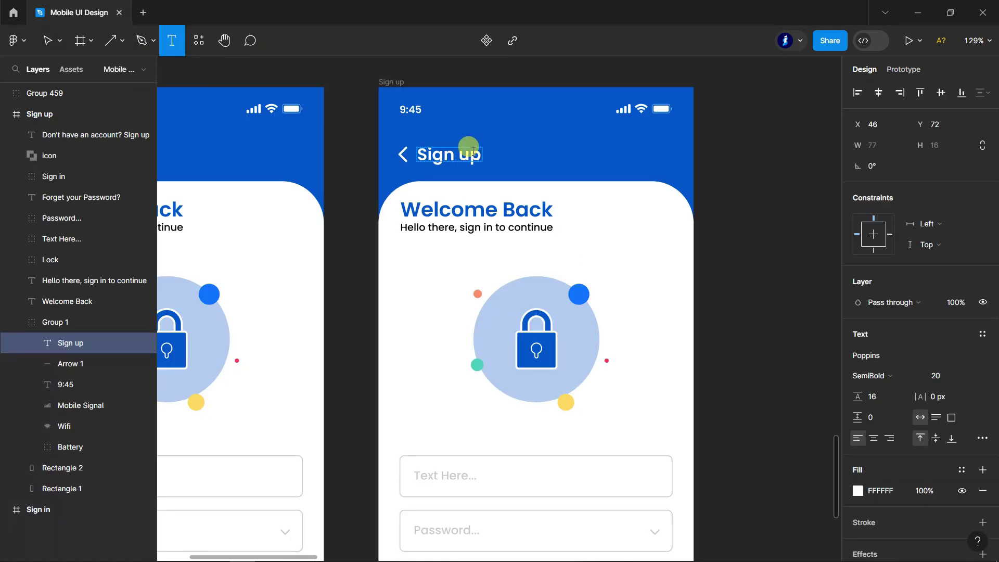
pyautogui.write('up')
pyautogui.click(502, 213)
pyautogui.moveTo(502, 210); pyautogui.dragTo(552, 209)
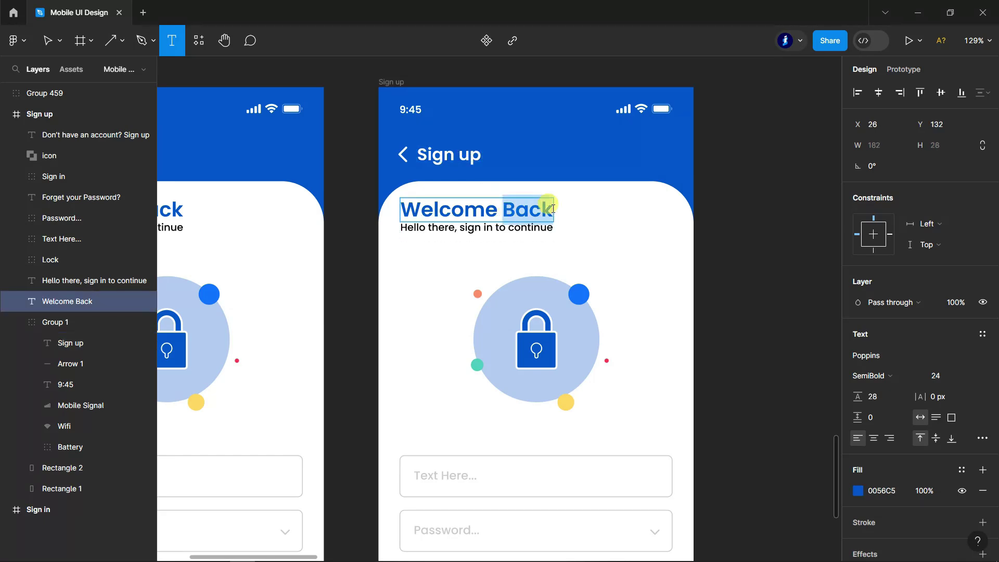
pyautogui.write('to us,')
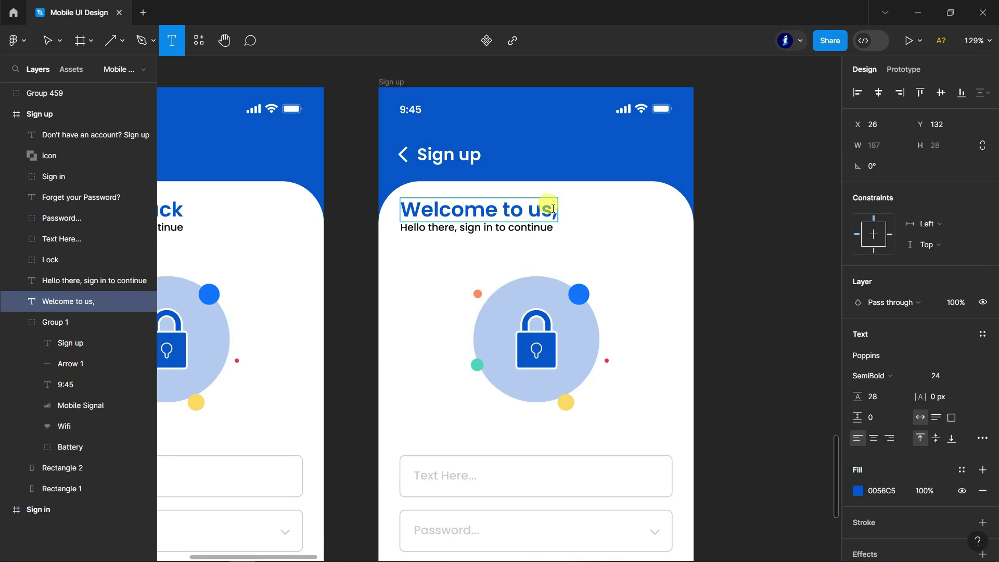
# Change the subtitle to 'Hello there, create New Account'.
pyautogui.click(463, 228)
pyautogui.moveTo(470, 226); pyautogui.dragTo(547, 226)
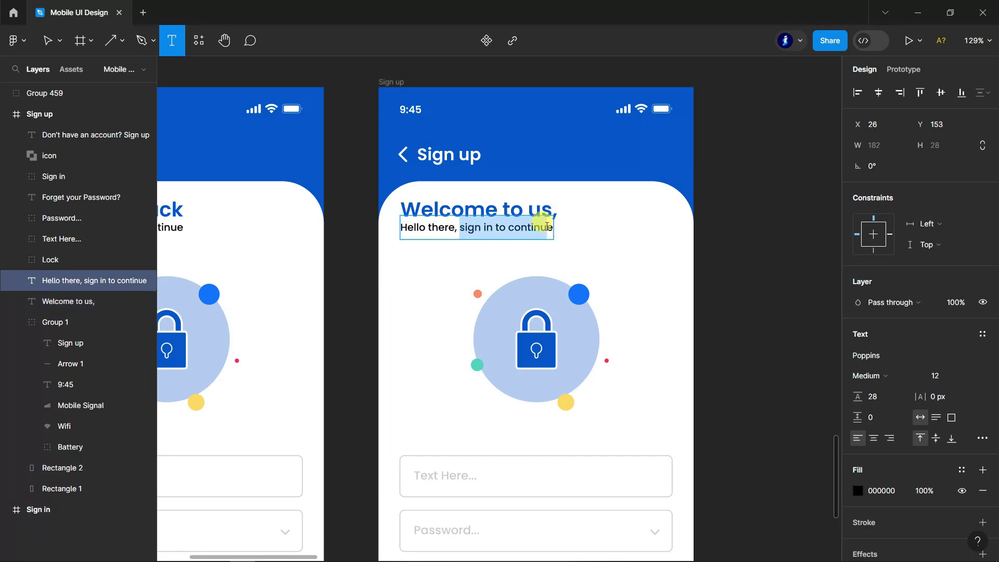
pyautogui.write('create')
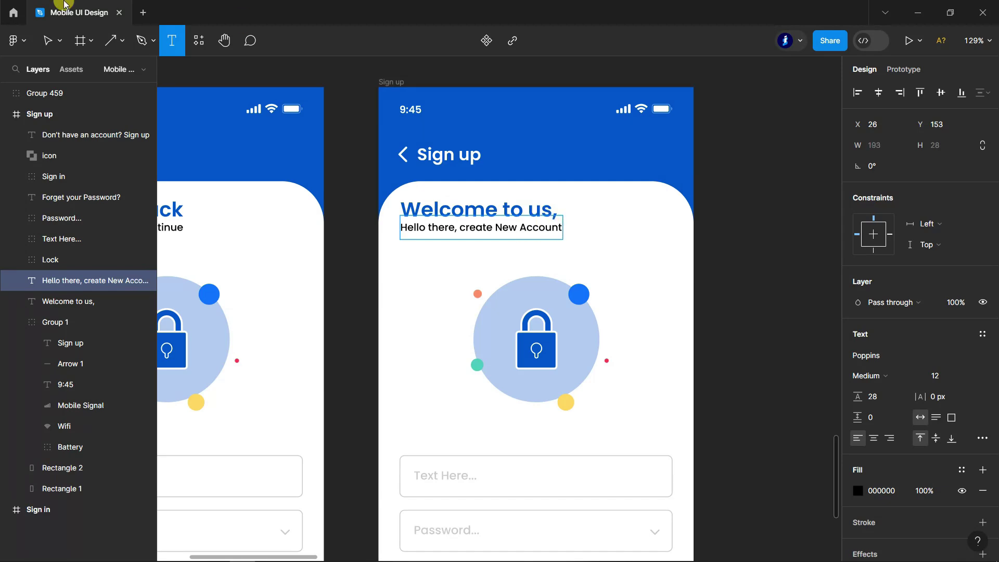
pyautogui.press('Escape')
# Paste the phone illustration into the Sign up screen in place of the lock graphic.
pyautogui.scroll(-2, 734, 212)
pyautogui.scroll(-1, 723, 255)
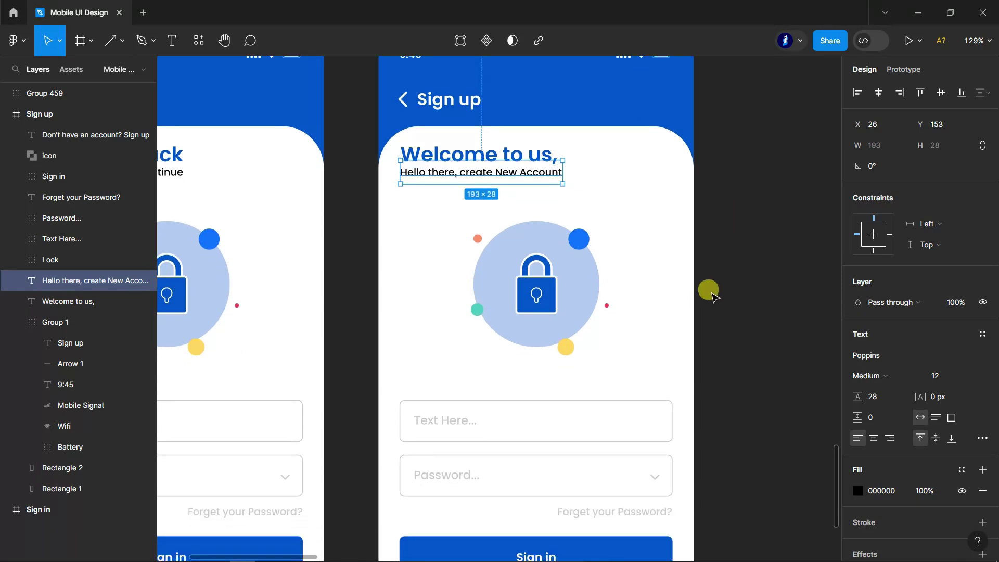
pyautogui.click(21, 321)
pyautogui.hotkey('ctrl', 'v')
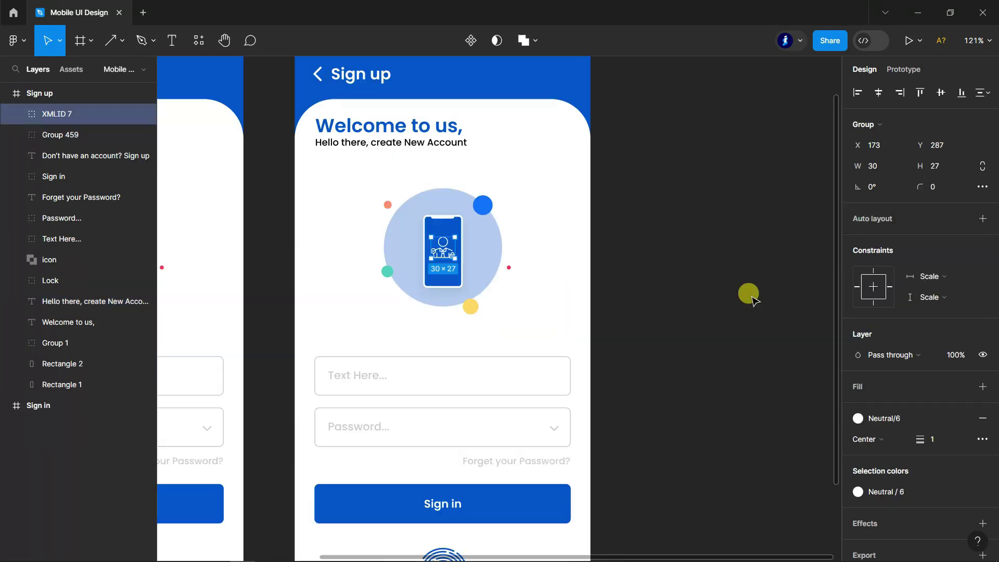
pyautogui.click(741, 294)
pyautogui.hotkey('shift', '1')
pyautogui.scroll(-1, 741, 294)
pyautogui.scroll(-1, 741, 294)
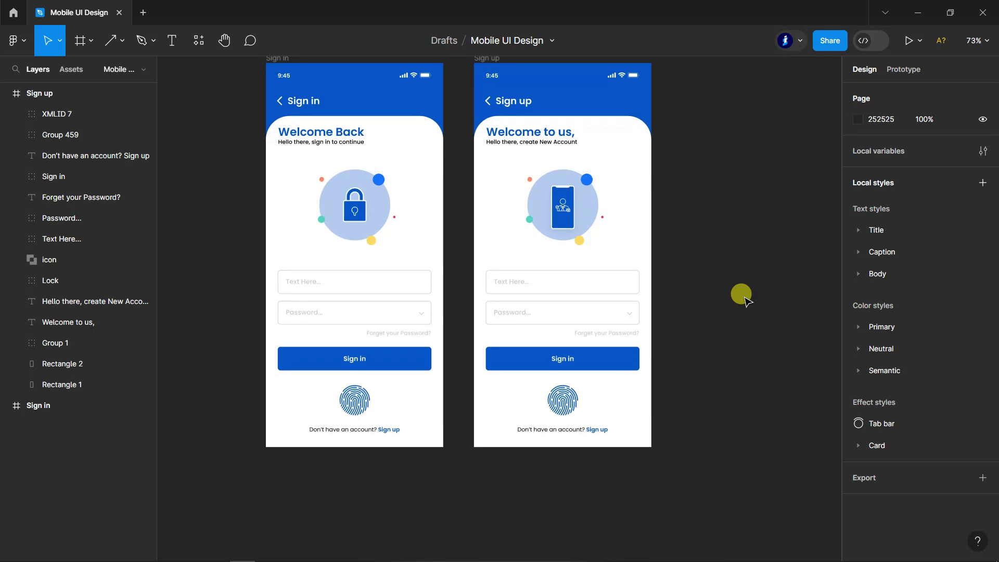
pyautogui.scroll(-1, 741, 294)
pyautogui.scroll(-1, 741, 294)
pyautogui.scroll(-1, 741, 294)
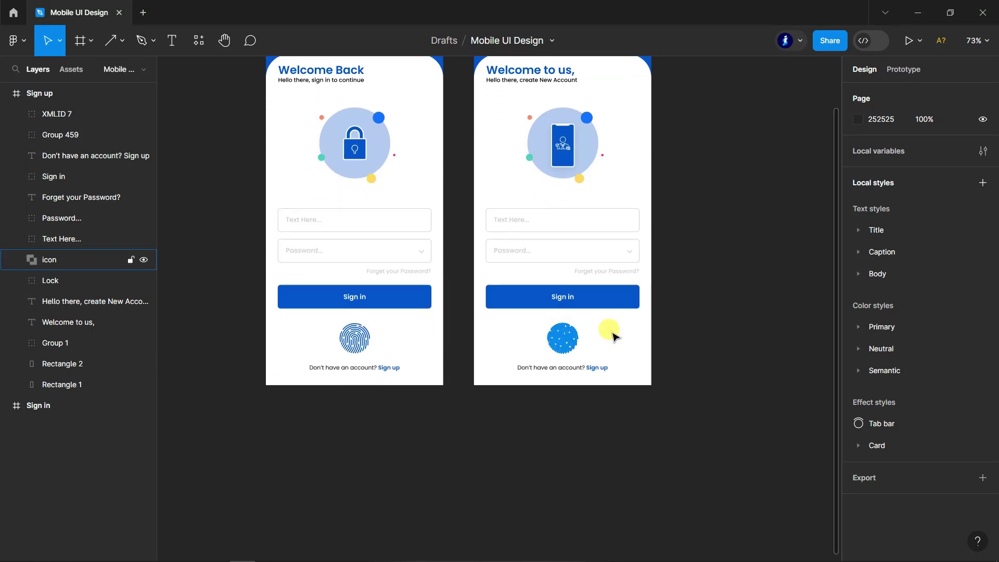
pyautogui.scroll(3, 609, 333)
pyautogui.scroll(2, 598, 245)
# Shift the Sign in button, forget-password line and sign-up prompt down together.
pyautogui.click(596, 296)
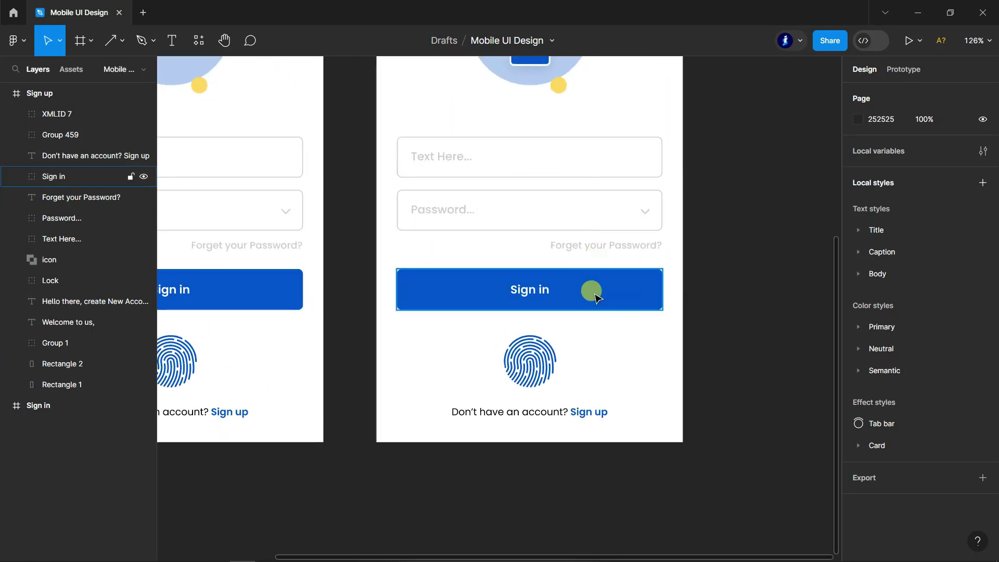
pyautogui.click(613, 245)
pyautogui.keyDown('shift'); pyautogui.click(588, 287); pyautogui.keyUp('shift')
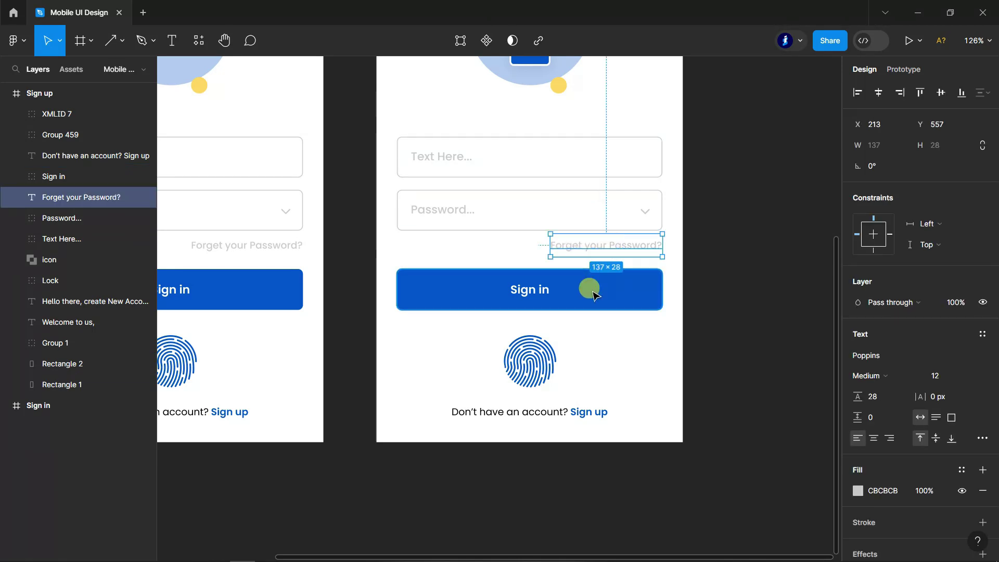
pyautogui.click(16, 176)
pyautogui.keyDown('shift'); pyautogui.click(48, 154); pyautogui.keyUp('shift')
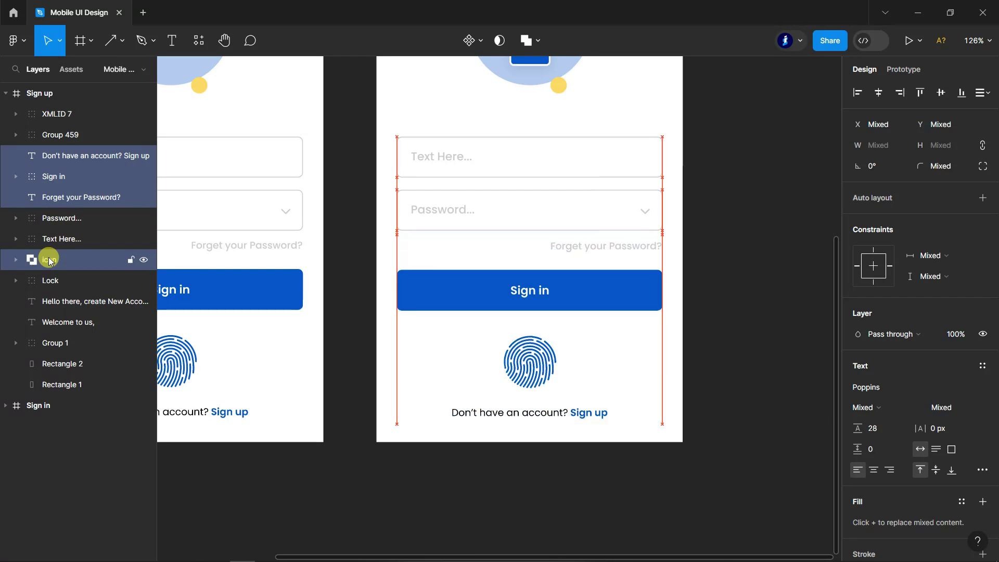
pyautogui.hotkey('shift', 'Down')
pyautogui.hotkey('shift', 'Down')
pyautogui.hotkey('shift', 'Down')
pyautogui.press('Down')
pyautogui.press('Down')
pyautogui.press('Down')
pyautogui.press('Down')
pyautogui.press('Down')
pyautogui.press('Down')
pyautogui.press('Down')
pyautogui.press('Down')
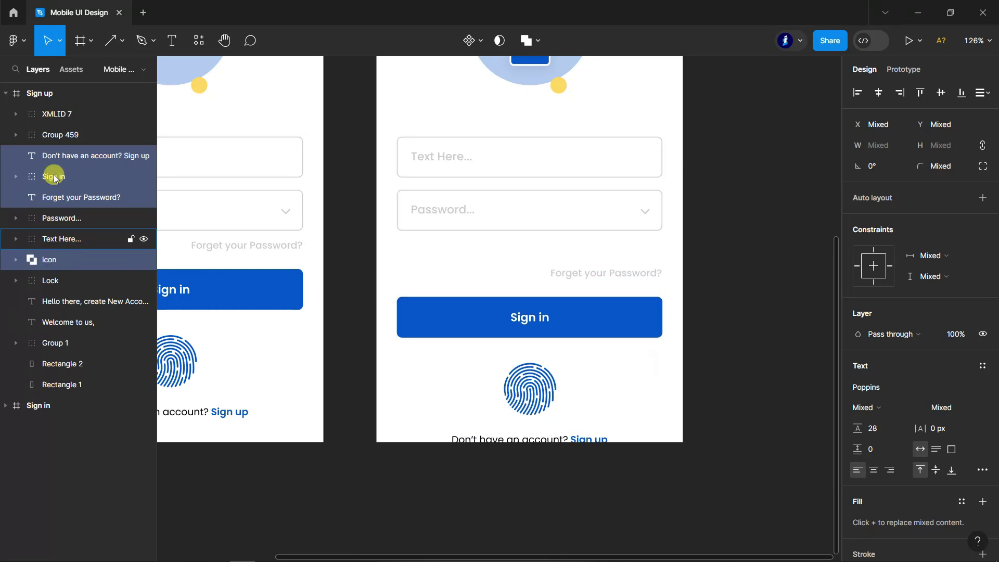
pyautogui.press('Down')
pyautogui.press('Down')
# Delete the fingerprint icon and move the sign-up prompt up.
pyautogui.click(58, 264)
pyautogui.press('Delete')
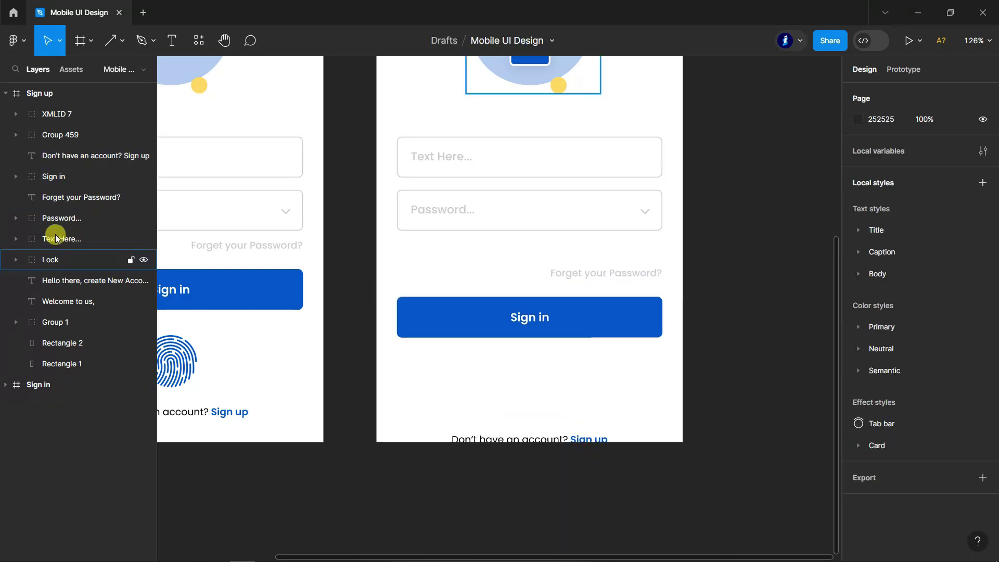
pyautogui.click(64, 156)
pyautogui.hotkey('shift', 'Up')
pyautogui.hotkey('shift', 'Up')
pyautogui.hotkey('shift', 'Up')
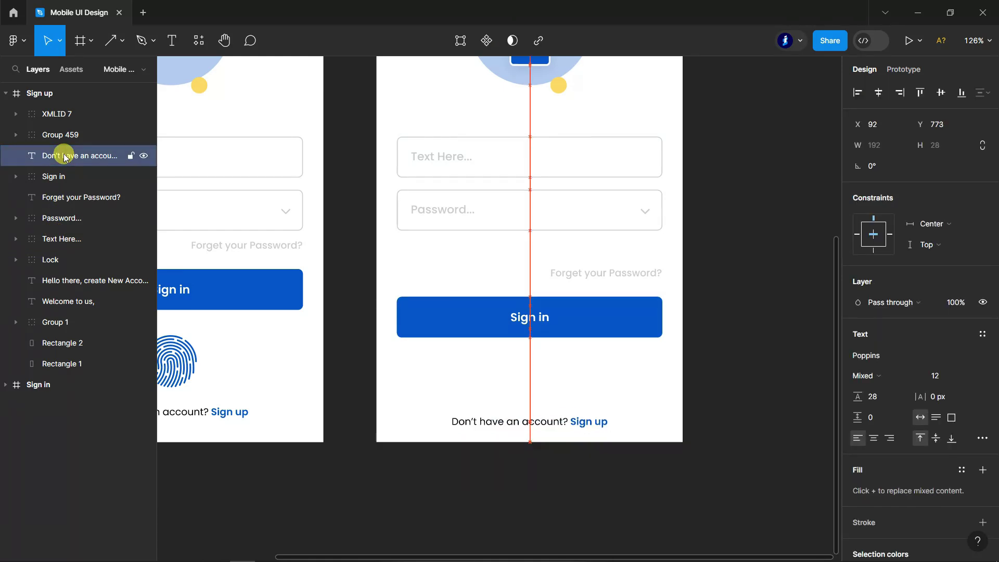
pyautogui.hotkey('shift', 'Up')
pyautogui.hotkey('shift', 'Up')
# Lower the Sign in button and forget-password line a little further.
pyautogui.click(56, 180)
pyautogui.keyDown('shift'); pyautogui.click(61, 197); pyautogui.keyUp('shift')
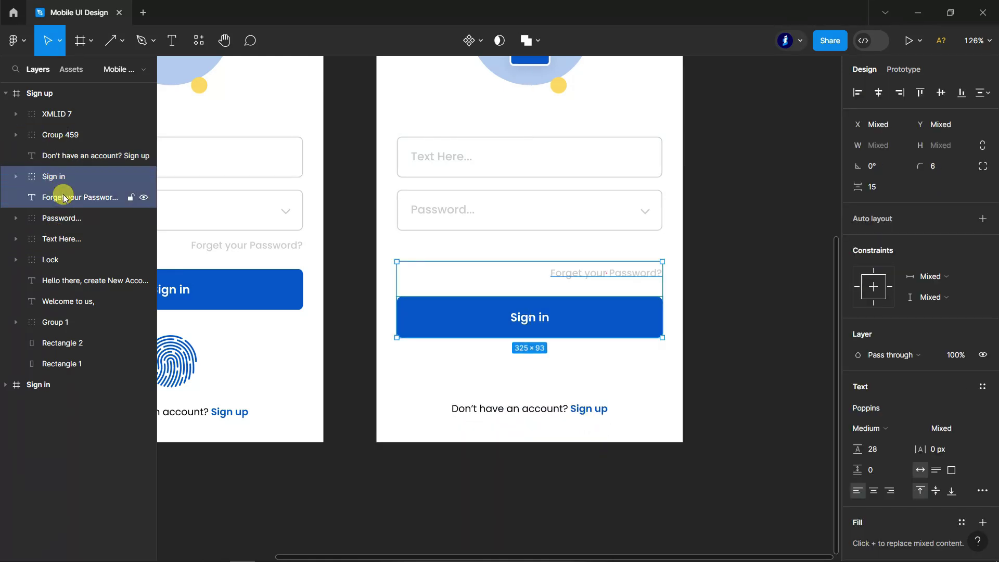
pyautogui.hotkey('shift', 'Down')
pyautogui.hotkey('shift', 'Down')
pyautogui.hotkey('shift', 'Down')
pyautogui.press('Down')
pyautogui.press('Down')
pyautogui.press('Down')
pyautogui.press('Down')
pyautogui.press('Down')
pyautogui.press('Down')
# Duplicate the two input fields and delete the extra Password copy, leaving two text fields.
pyautogui.click(61, 218)
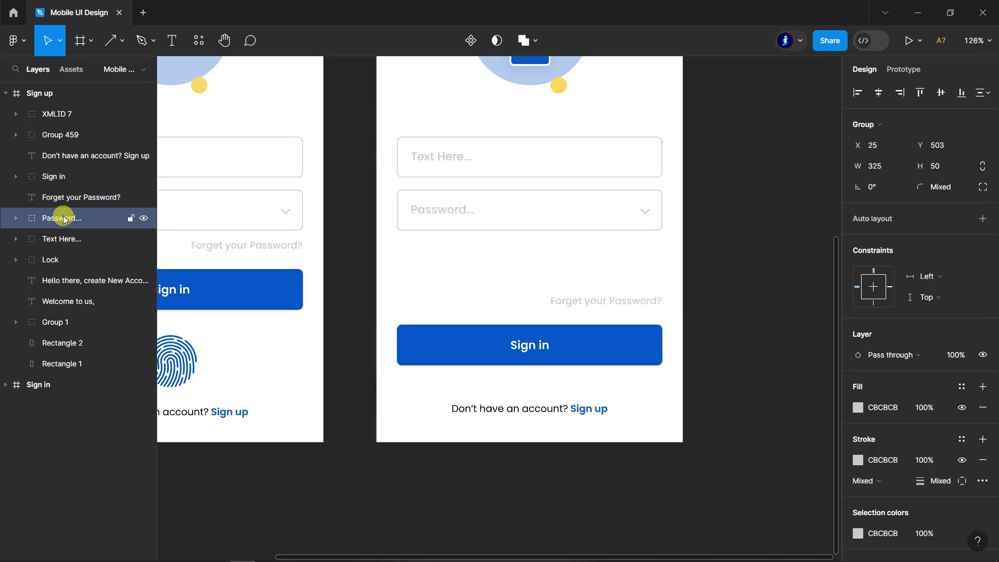
pyautogui.keyDown('shift'); pyautogui.click(61, 240); pyautogui.keyUp('shift')
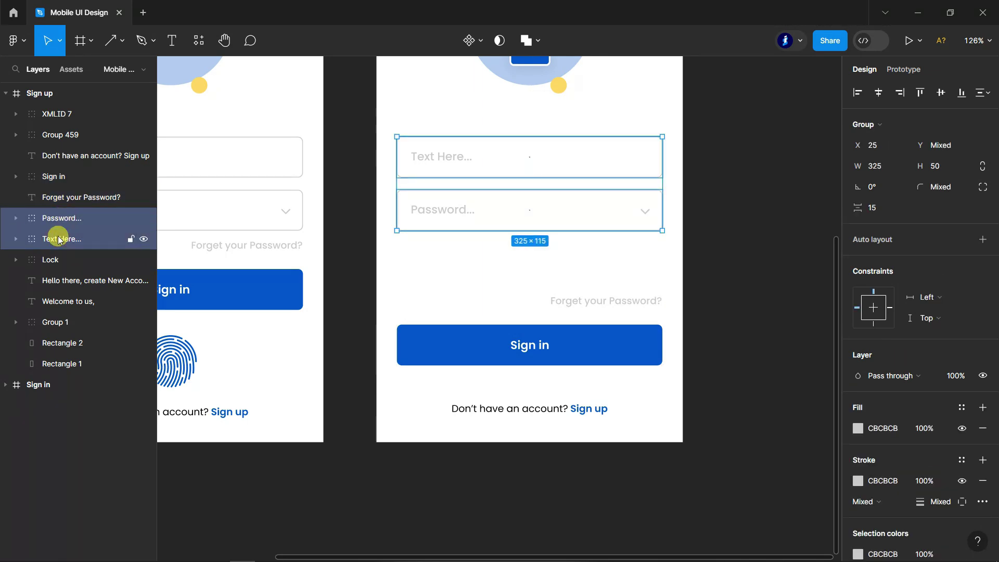
pyautogui.moveTo(563, 151); pyautogui.dragTo(564, 207)
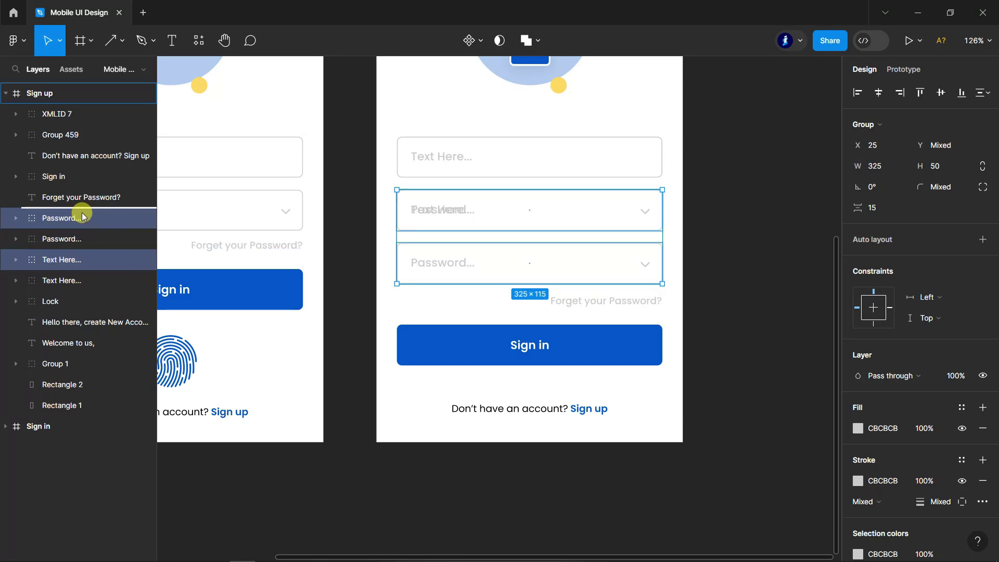
pyautogui.moveTo(82, 213); pyautogui.dragTo(82, 228)
pyautogui.click(68, 263)
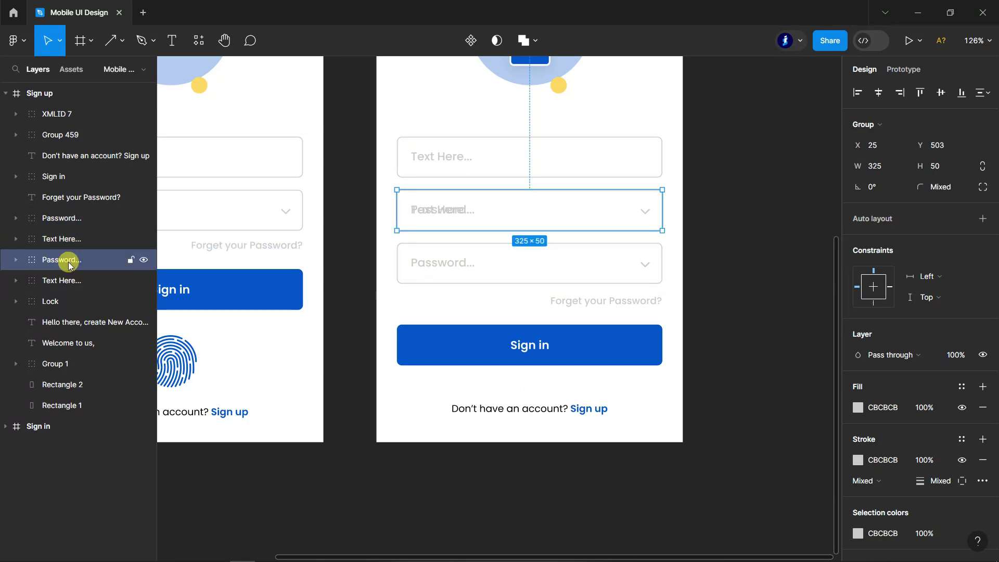
pyautogui.press('Delete')
pyautogui.click(172, 40)
# Change the top field's placeholder to 'Name'.
pyautogui.scroll(5, 453, 130)
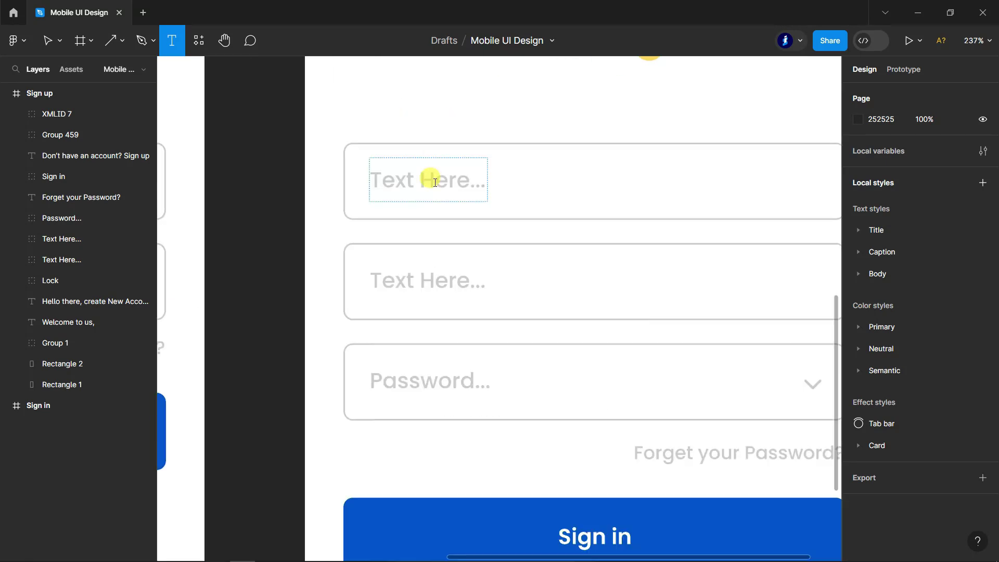
pyautogui.click(435, 182)
pyautogui.write('Name')
pyautogui.scroll(-5, 369, 192)
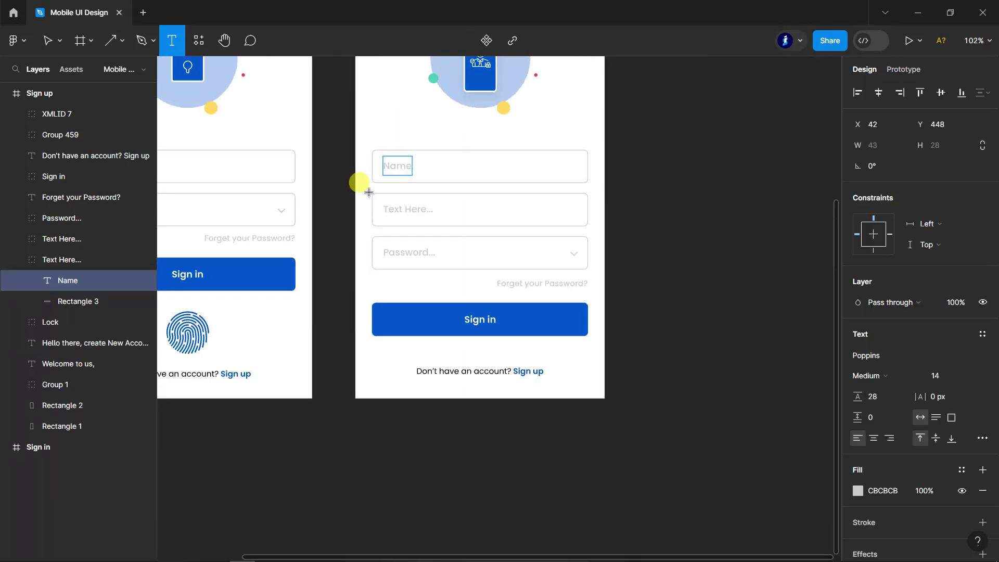
pyautogui.click(46, 40)
# Edit the footer prompt to read 'Have an account? Sign in'.
pyautogui.scroll(-3, 702, 197)
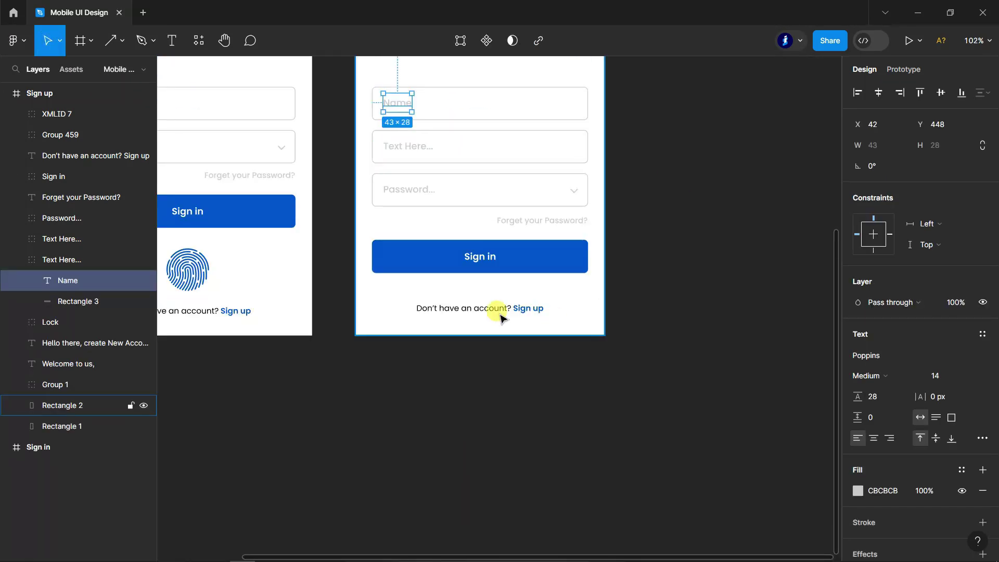
pyautogui.click(531, 310)
pyautogui.click(172, 40)
pyautogui.click(439, 312)
pyautogui.scroll(3, 442, 312)
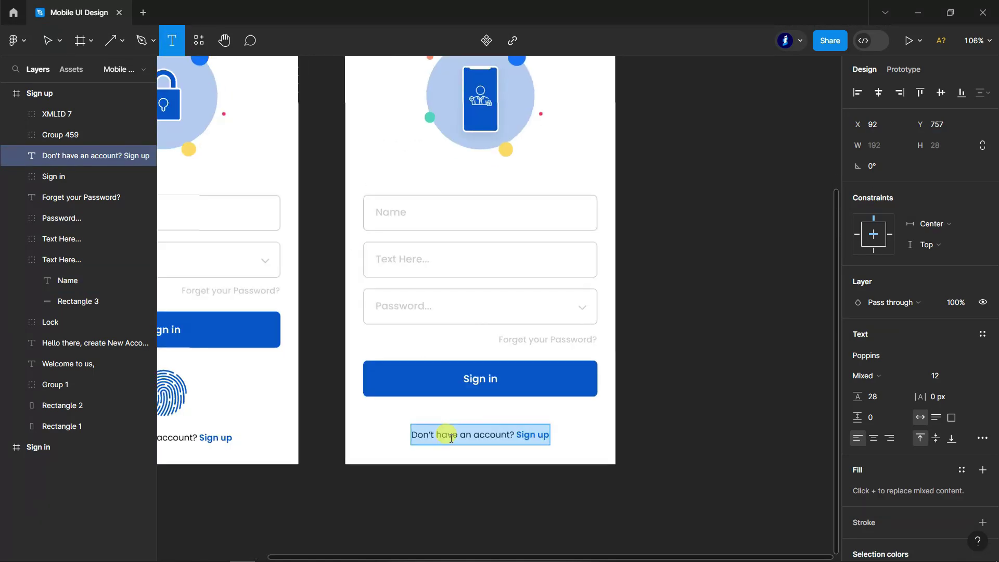
pyautogui.scroll(5, 451, 437)
pyautogui.moveTo(428, 427); pyautogui.dragTo(350, 426)
pyautogui.write('H')
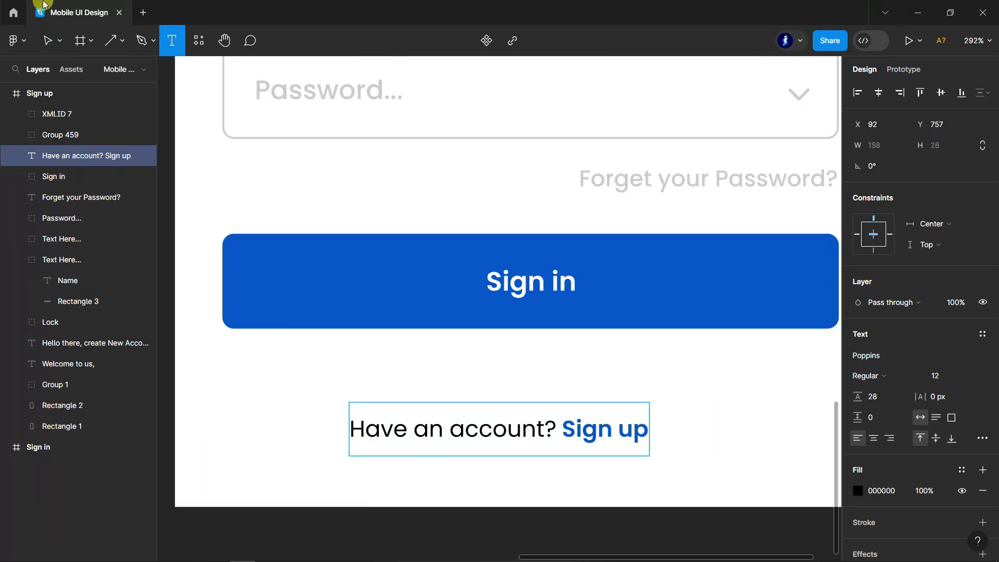
pyautogui.moveTo(620, 428); pyautogui.dragTo(649, 429)
pyautogui.write('in')
pyautogui.press('Escape')
# Centre the footer prompt horizontally and nudge the Sign in button down.
pyautogui.scroll(-3, 512, 365)
pyautogui.scroll(-2, 512, 366)
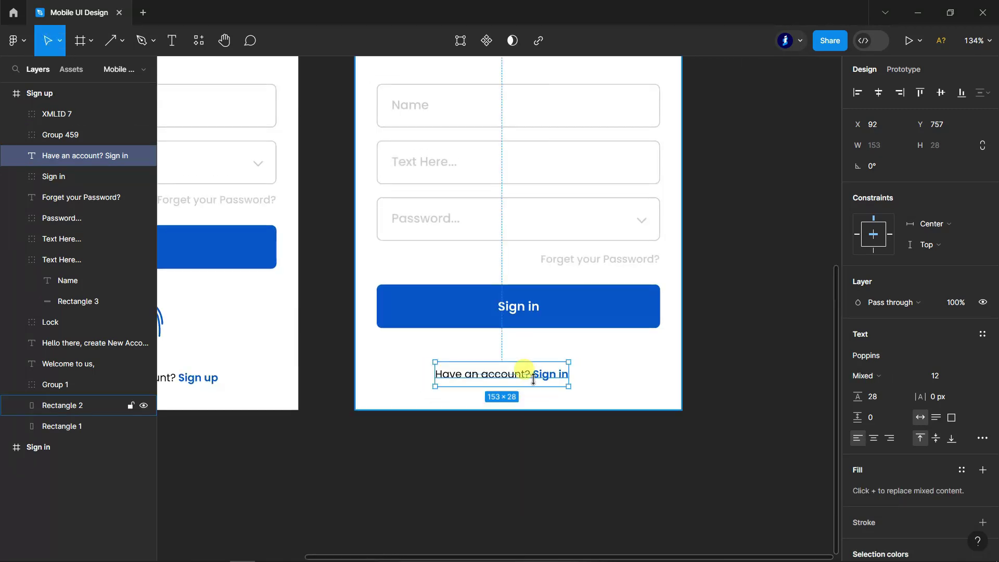
pyautogui.click(878, 92)
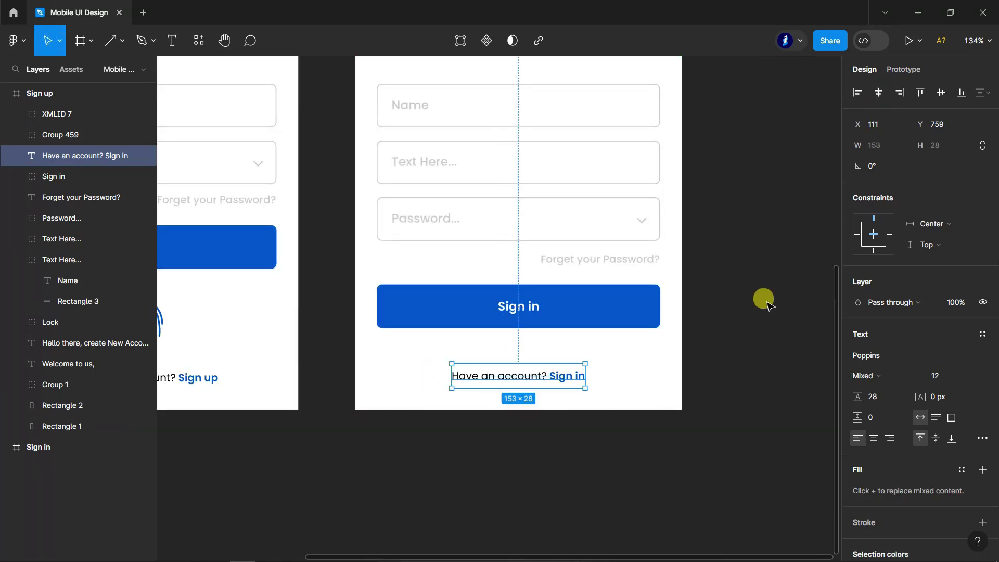
pyautogui.click(762, 296)
pyautogui.scroll(2, 548, 334)
pyautogui.click(548, 335)
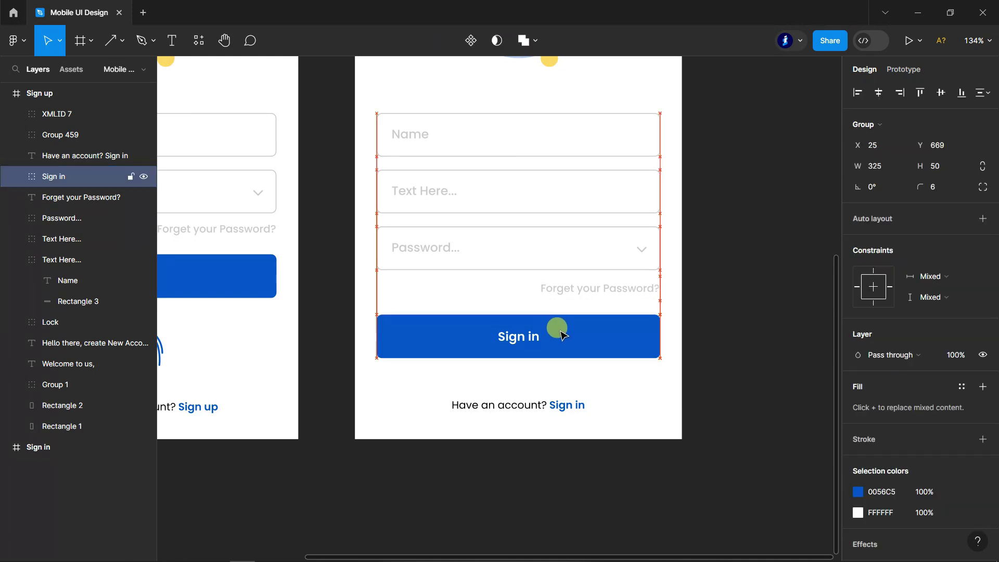
pyautogui.press('Down')
pyautogui.press('Down')
pyautogui.press('Down')
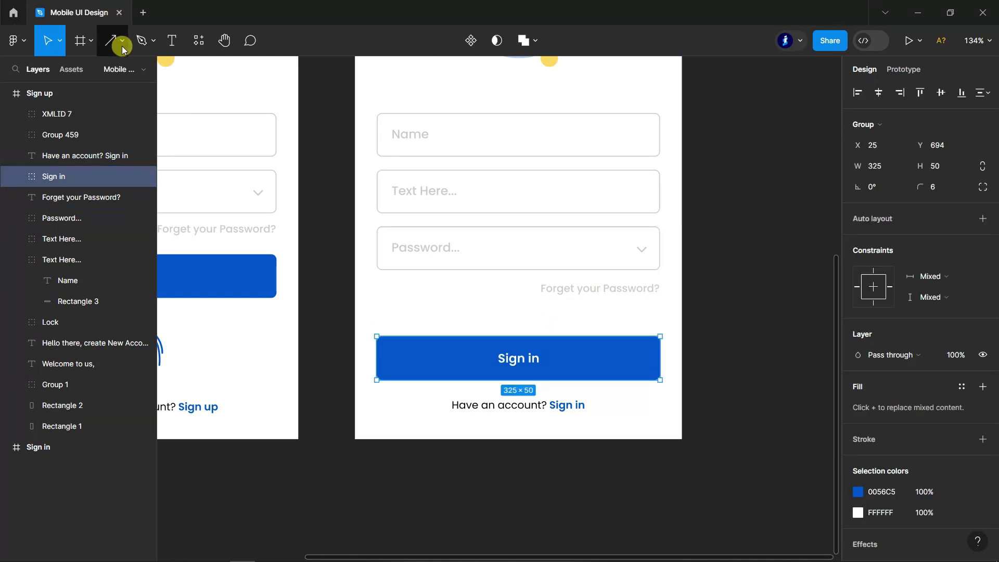
# Draw a small square below the password field, aligned to its left edge.
pyautogui.click(121, 40)
pyautogui.click(79, 72)
pyautogui.scroll(5, 365, 292)
pyautogui.scroll(3, 366, 291)
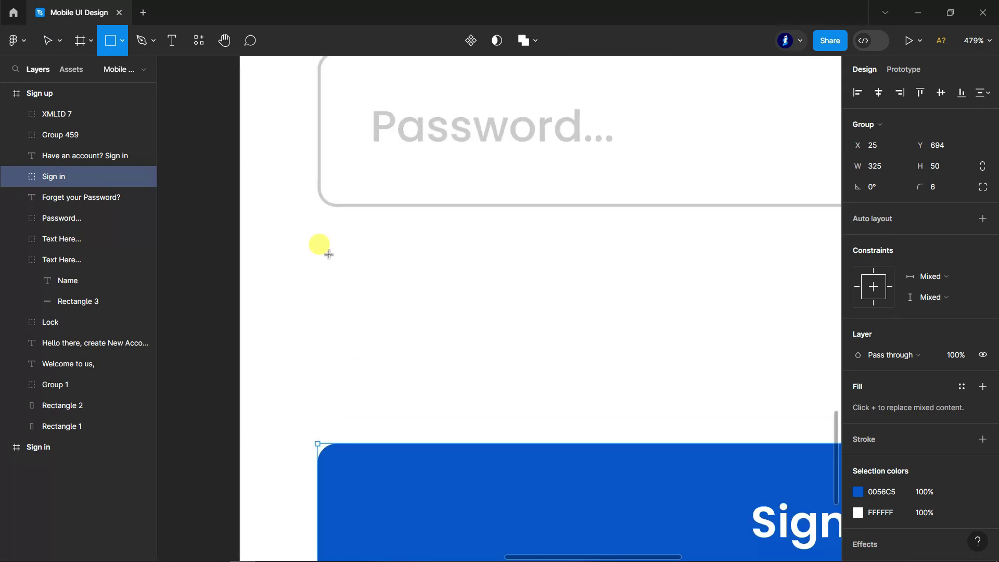
pyautogui.moveTo(327, 254); pyautogui.dragTo(389, 319)
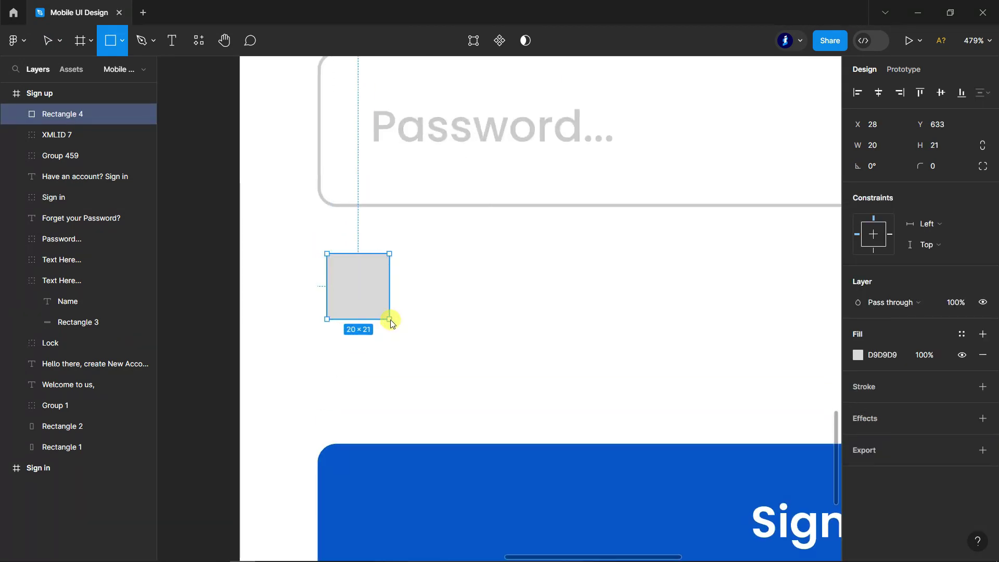
pyautogui.moveTo(357, 290); pyautogui.dragTo(345, 295)
# Set the square's width to 21 and corner radius to 3.
pyautogui.click(884, 145)
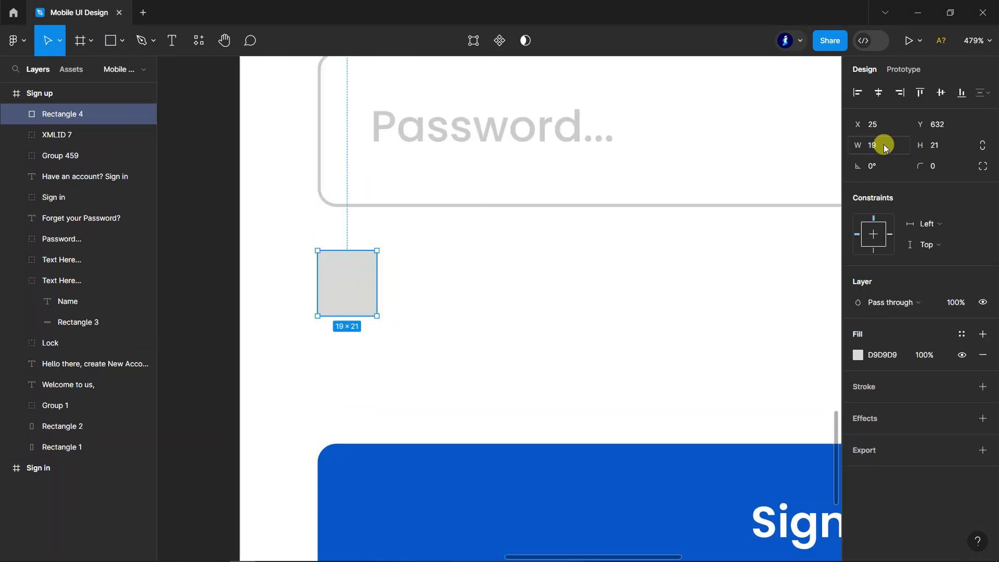
pyautogui.write('21')
pyautogui.press('Return')
pyautogui.write('3')
pyautogui.press('Return')
# Remove the square's fill and give it a grey CBCBCB outline sampled from a field border.
pyautogui.click(983, 386)
pyautogui.click(983, 355)
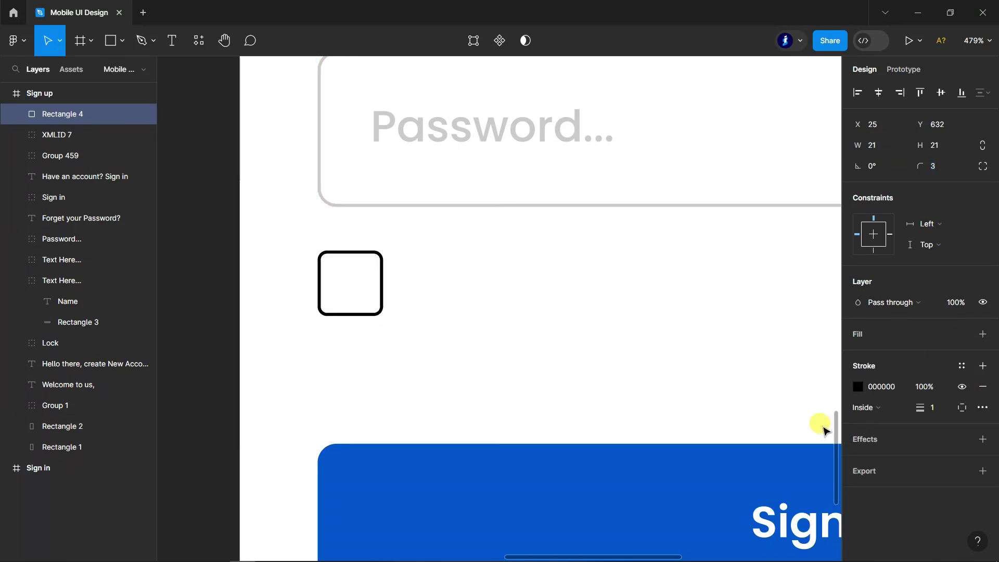
pyautogui.click(858, 386)
pyautogui.click(704, 406)
pyautogui.click(502, 120)
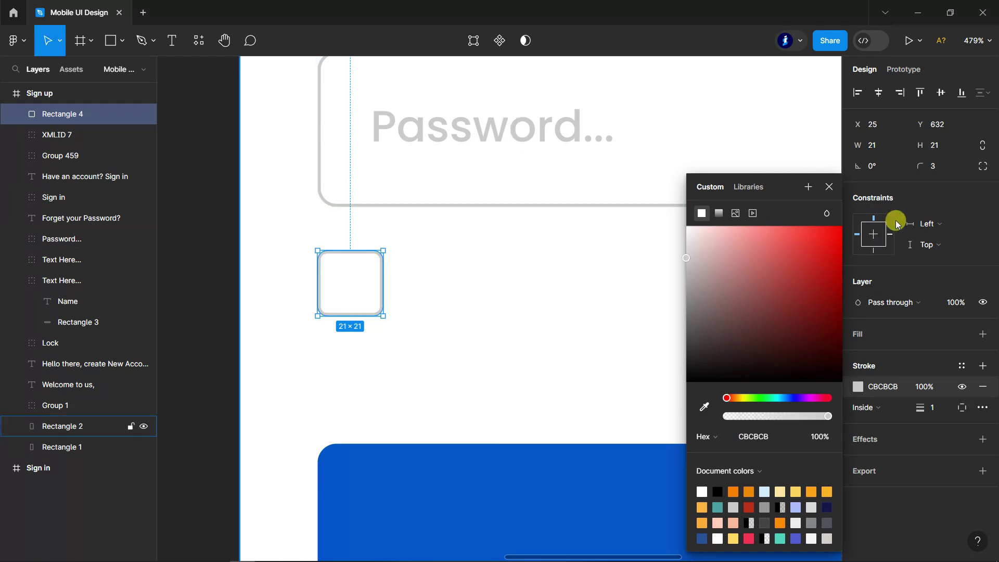
pyautogui.press('Escape')
pyautogui.keyDown('ctrl'); pyautogui.scroll(-10, 333, 318); pyautogui.keyUp('ctrl')
pyautogui.click(738, 299)
# Move the Forget text beside the checkbox and replace it with 'By creating an account your aggree to our Term and Condtions'.
pyautogui.scroll(-1, 619, 297)
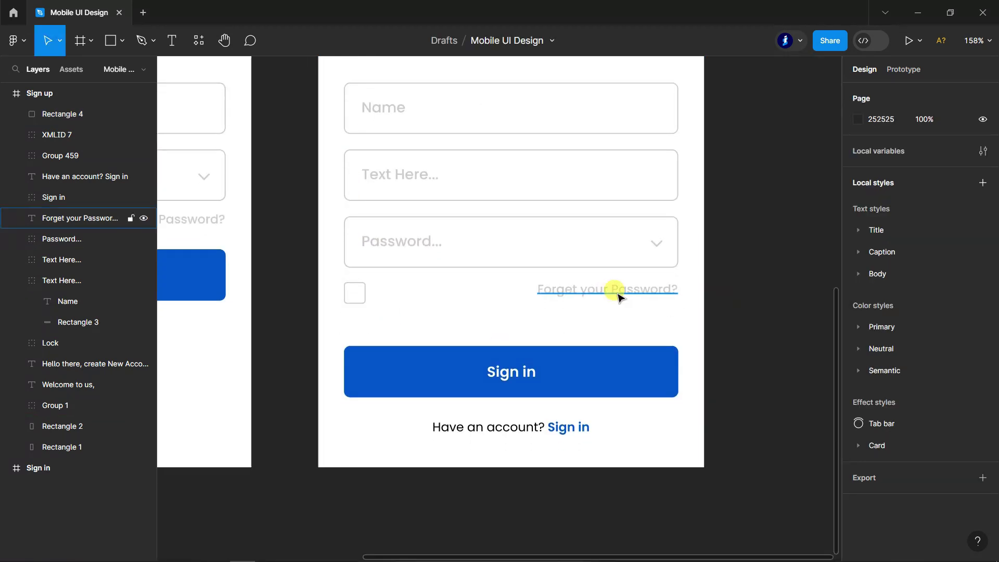
pyautogui.moveTo(591, 290); pyautogui.dragTo(437, 297)
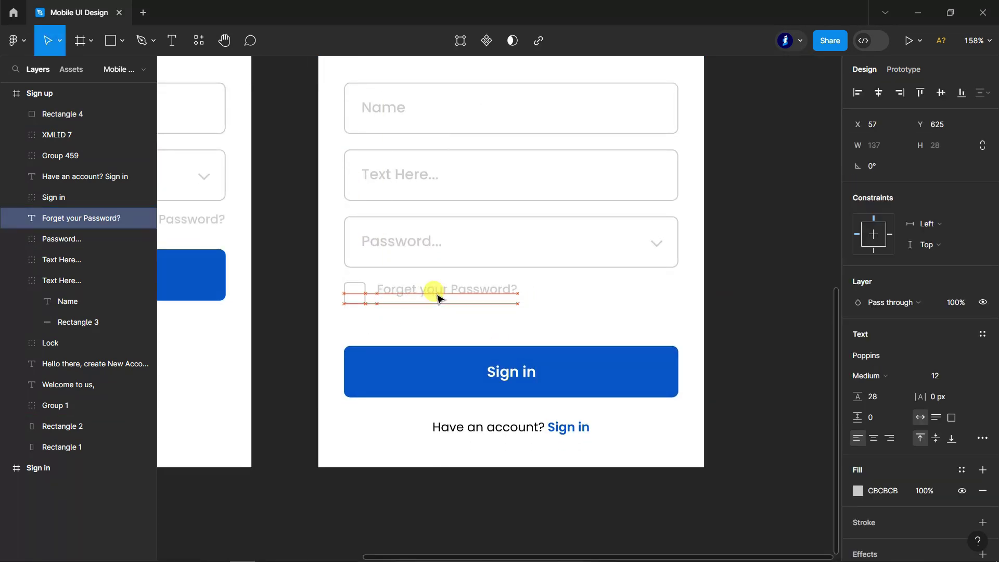
pyautogui.doubleClick(383, 287)
pyautogui.hotkey('ctrl', 'a')
pyautogui.hotkey('ctrl', 'v')
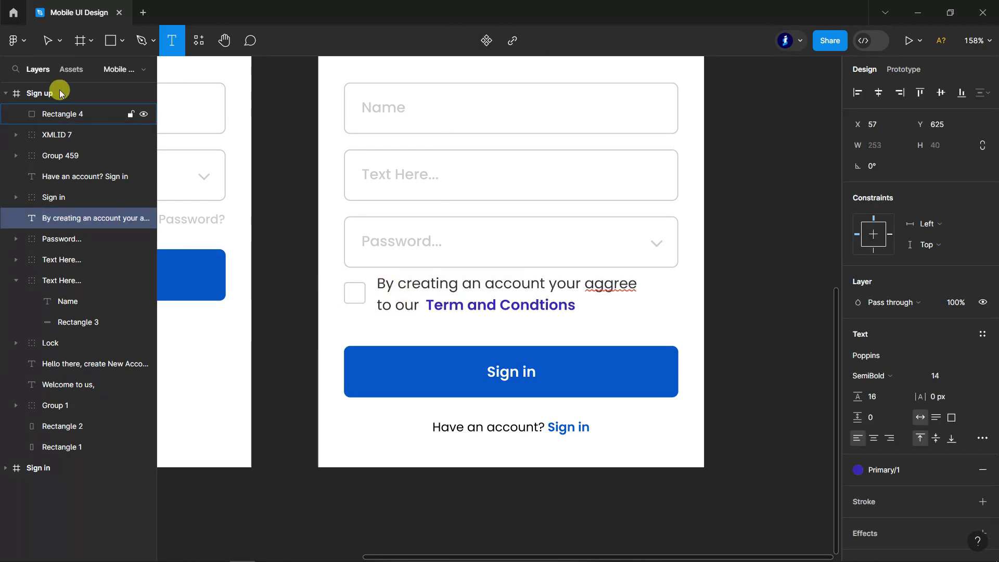
pyautogui.press('Escape')
pyautogui.moveTo(422, 288); pyautogui.dragTo(417, 297)
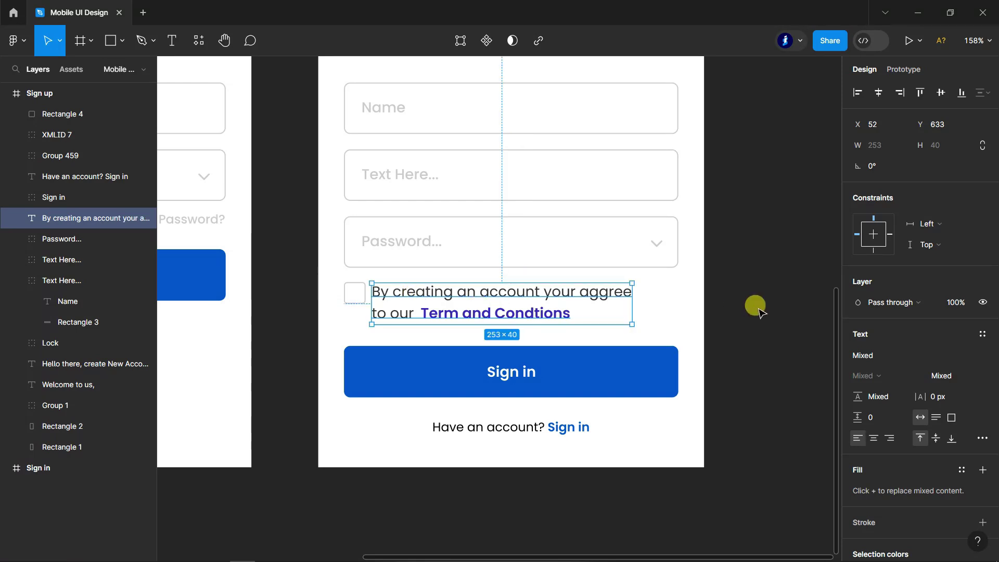
pyautogui.click(758, 306)
# Centre the button label horizontally within the blue button.
pyautogui.press('t')
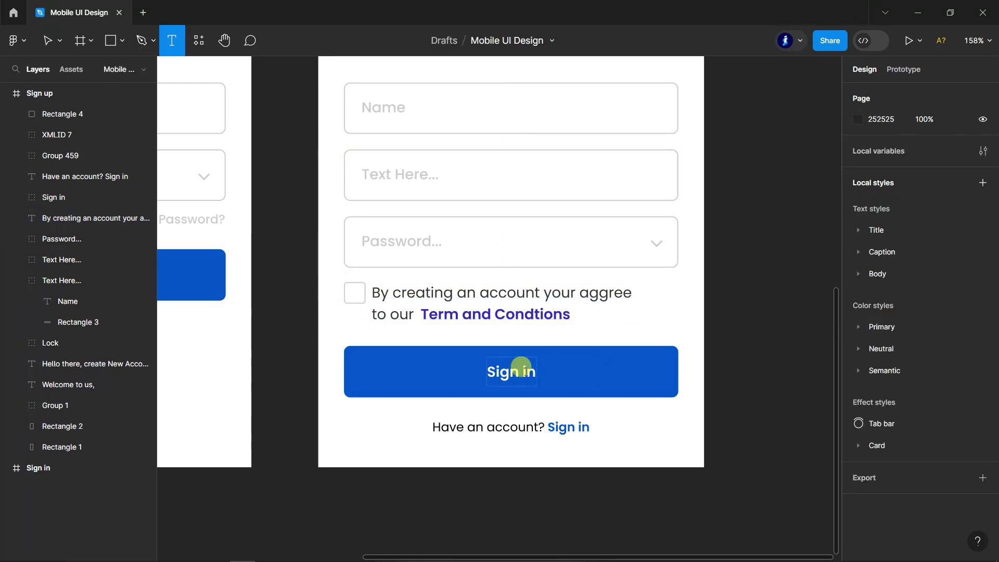
pyautogui.moveTo(521, 366); pyautogui.dragTo(529, 363)
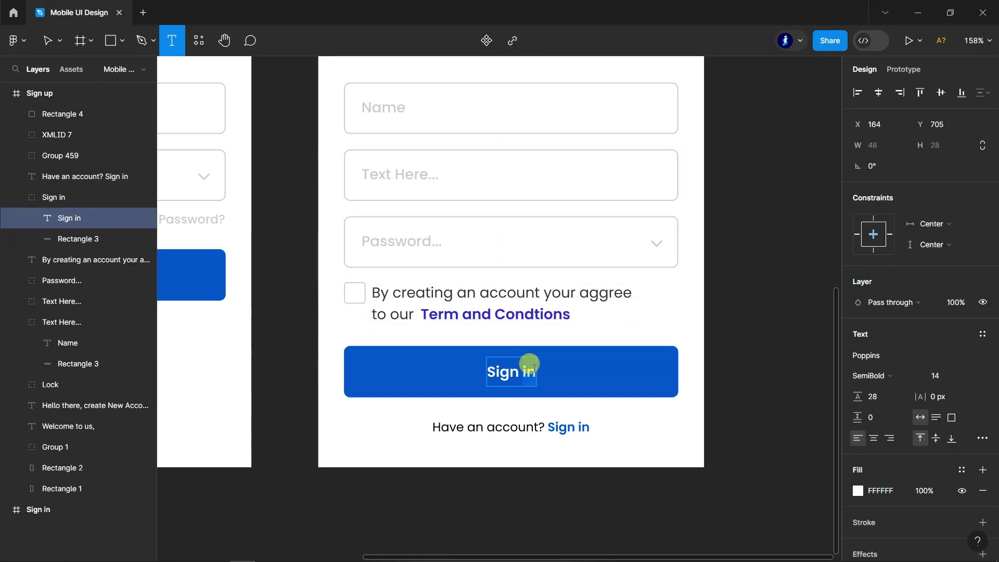
pyautogui.click(46, 36)
pyautogui.click(878, 92)
pyautogui.click(802, 200)
# Change the button label to 'Sign up' and collapse the layers list.
pyautogui.click(173, 40)
pyautogui.moveTo(520, 367); pyautogui.dragTo(541, 365)
pyautogui.write('up')
pyautogui.click(48, 39)
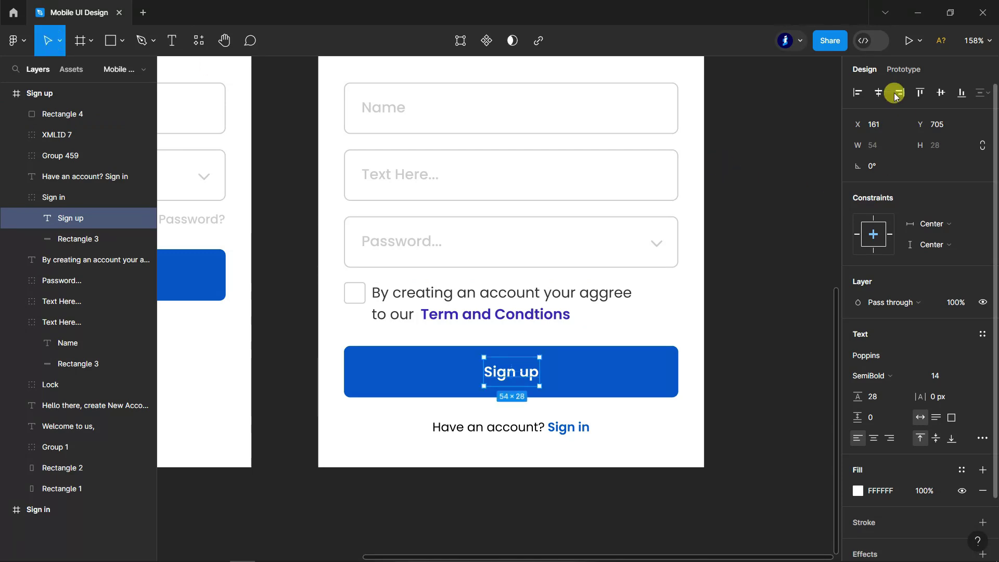
pyautogui.click(13, 94)
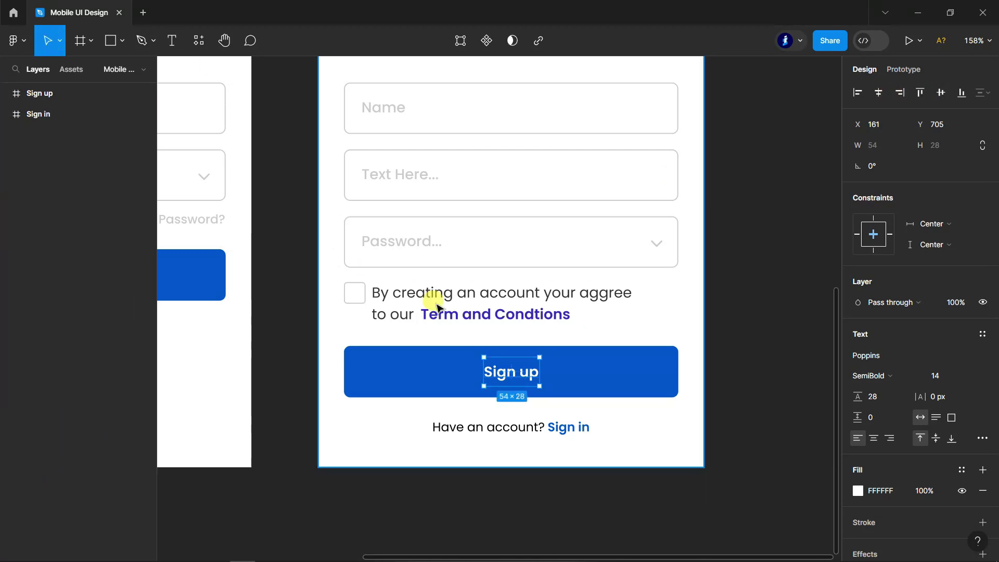
pyautogui.scroll(-5, 431, 364)
pyautogui.click(435, 452)
pyautogui.scroll(-3, 435, 444)
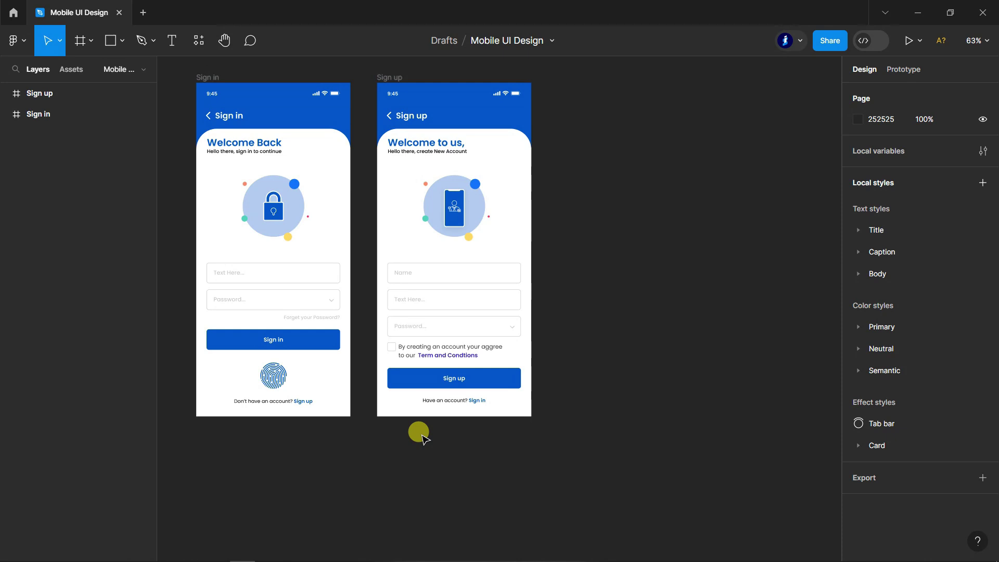
# Duplicate the Sign up screen to the right.
pyautogui.click(464, 141)
pyautogui.moveTo(465, 141); pyautogui.dragTo(645, 154)
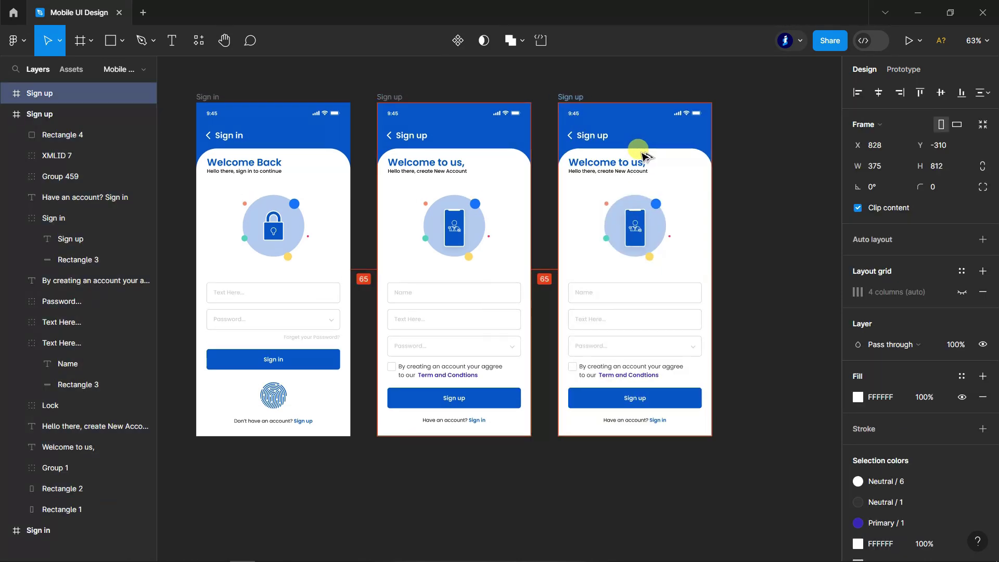
pyautogui.scroll(-2, 484, 270)
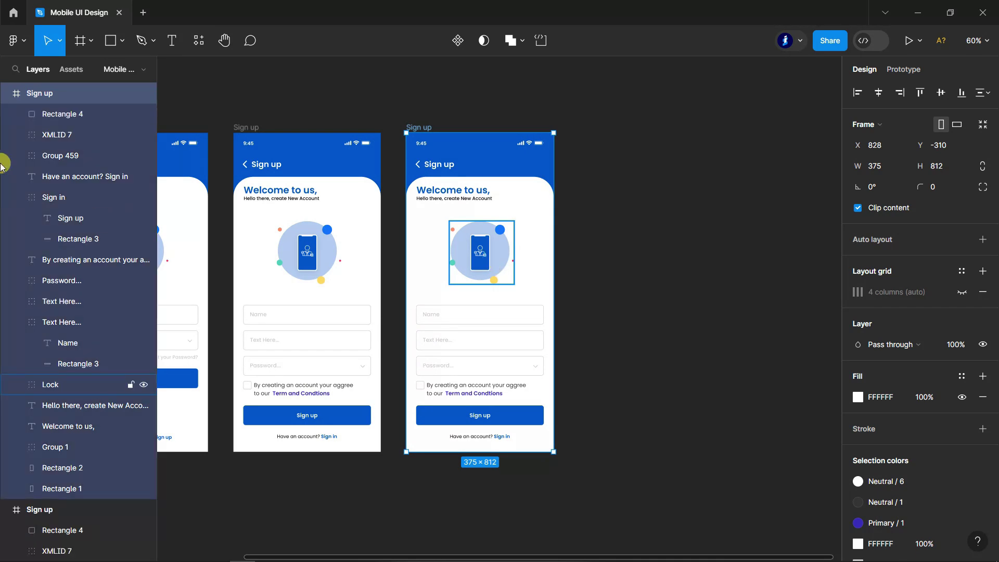
# Delete the copy's three input fields, blue button, terms text and checkbox.
pyautogui.click(51, 384)
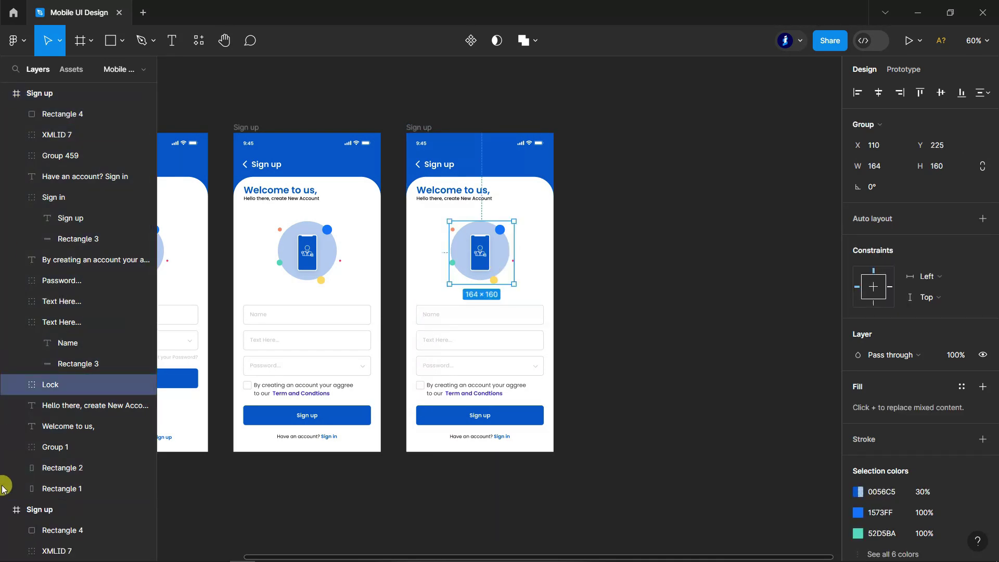
pyautogui.click(62, 322)
pyautogui.keyDown('shift'); pyautogui.click(61, 301); pyautogui.keyUp('shift')
pyautogui.keyDown('shift'); pyautogui.click(62, 283); pyautogui.keyUp('shift')
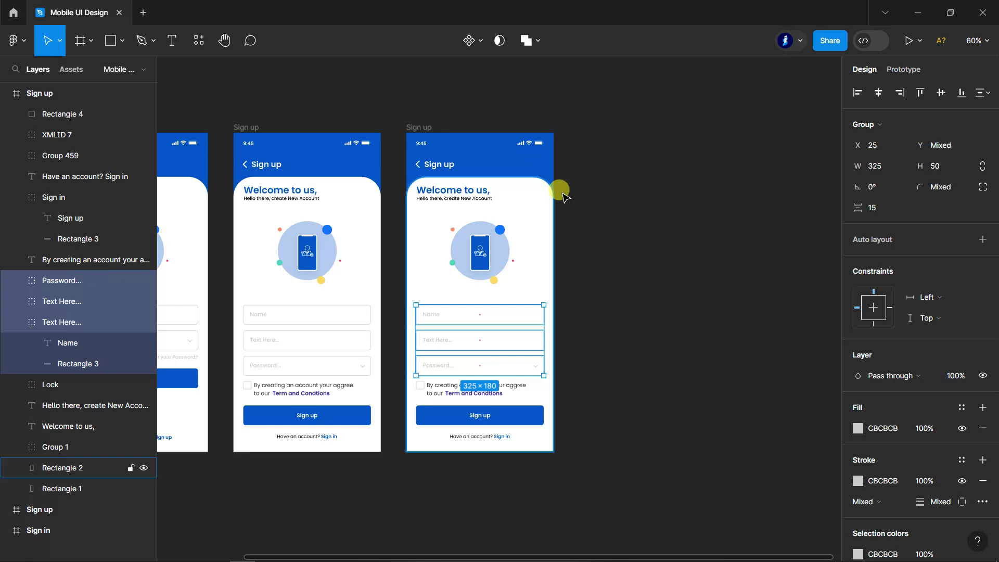
pyautogui.click(15, 197)
pyautogui.keyDown('shift'); pyautogui.click(51, 202); pyautogui.keyUp('shift')
pyautogui.keyDown('shift'); pyautogui.click(57, 216); pyautogui.keyUp('shift')
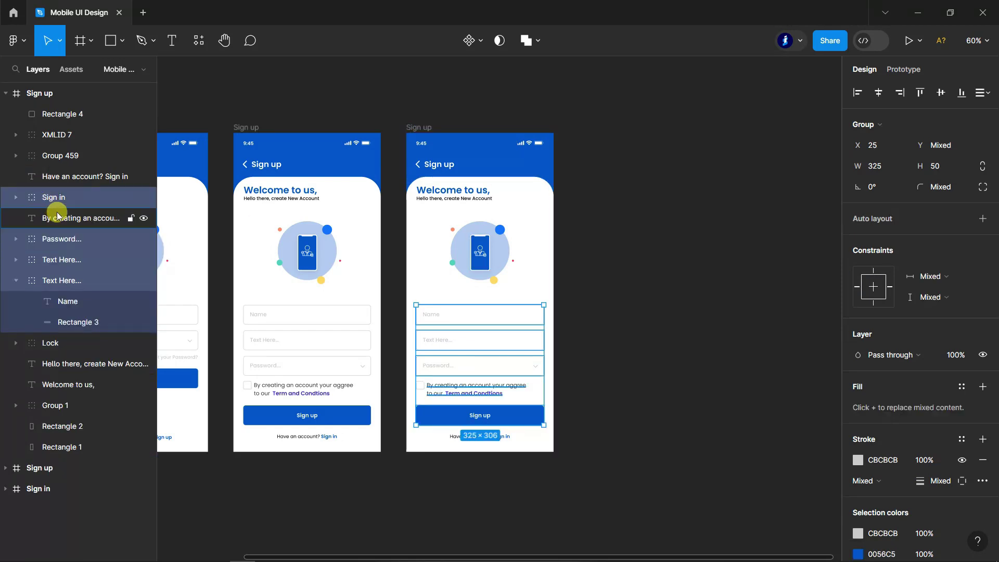
pyautogui.moveTo(57, 219); pyautogui.dragTo(58, 113)
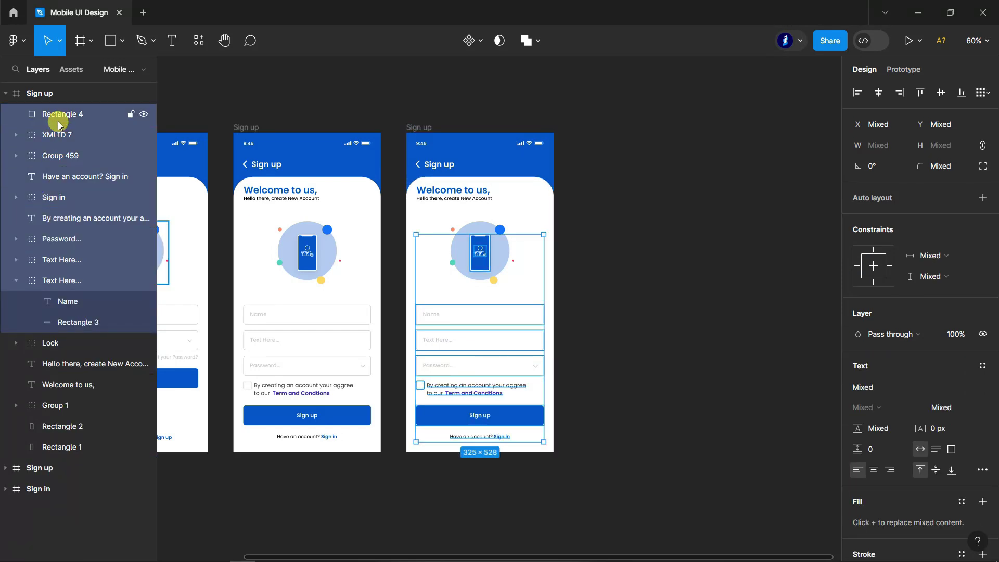
pyautogui.press('Delete')
# Delete the copy's phone illustration and select the Welcome heading and subtitle.
pyautogui.click(479, 252)
pyautogui.press('Delete')
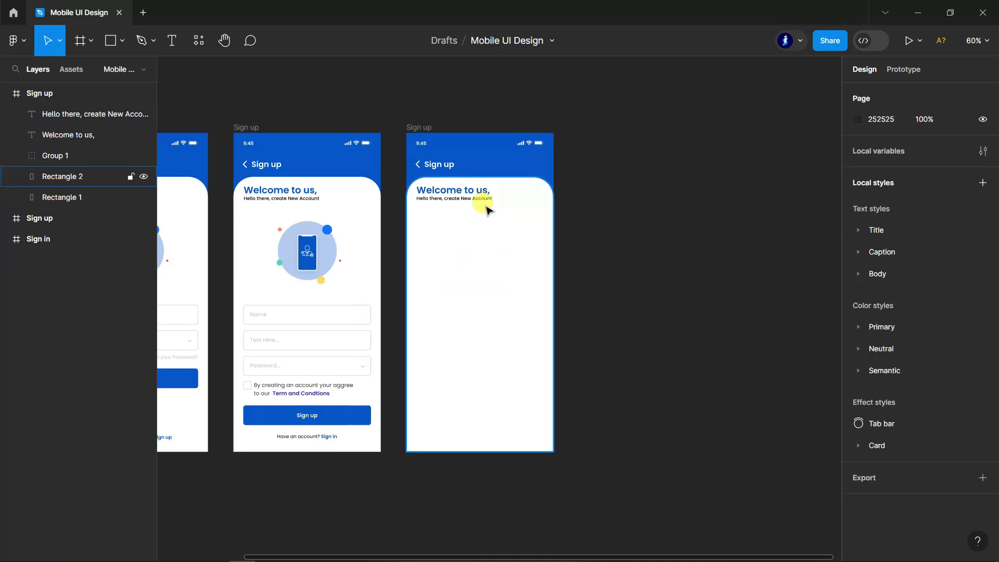
pyautogui.click(66, 113)
pyautogui.keyDown('shift'); pyautogui.click(70, 134); pyautogui.keyUp('shift')
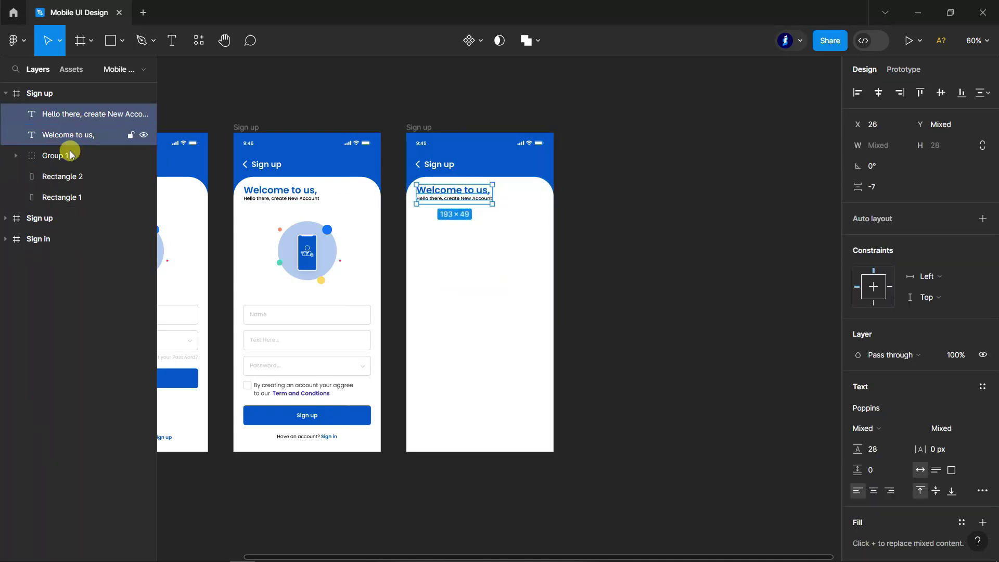
# Delete the greeting headings and the white rounded panel.
pyautogui.keyDown('shift'); pyautogui.click(67, 177); pyautogui.keyUp('shift')
pyautogui.press('Delete')
pyautogui.click(62, 135)
pyautogui.scroll(5, 714, 260)
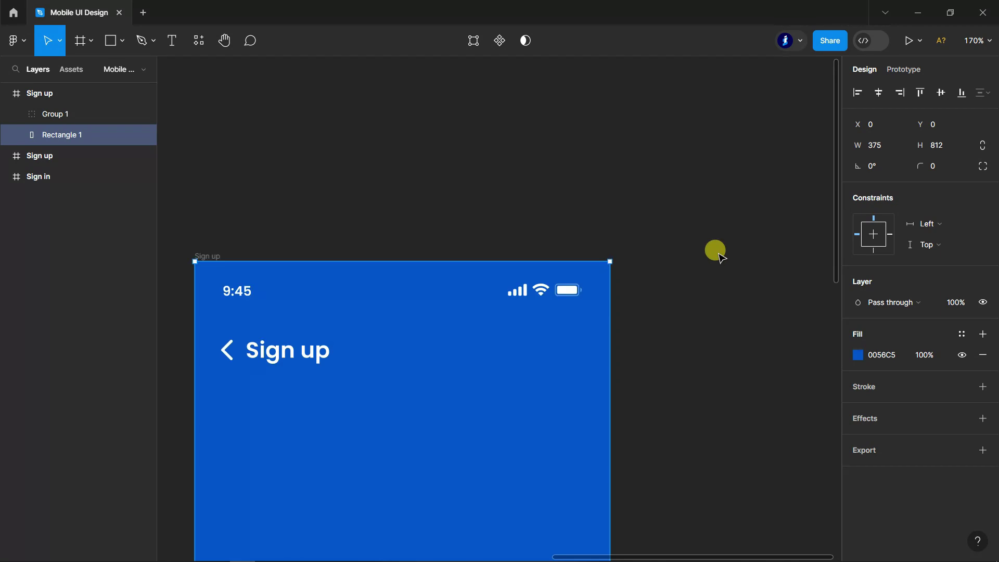
# Make the 9:45 clock, signal and wifi icons black.
pyautogui.click(245, 271)
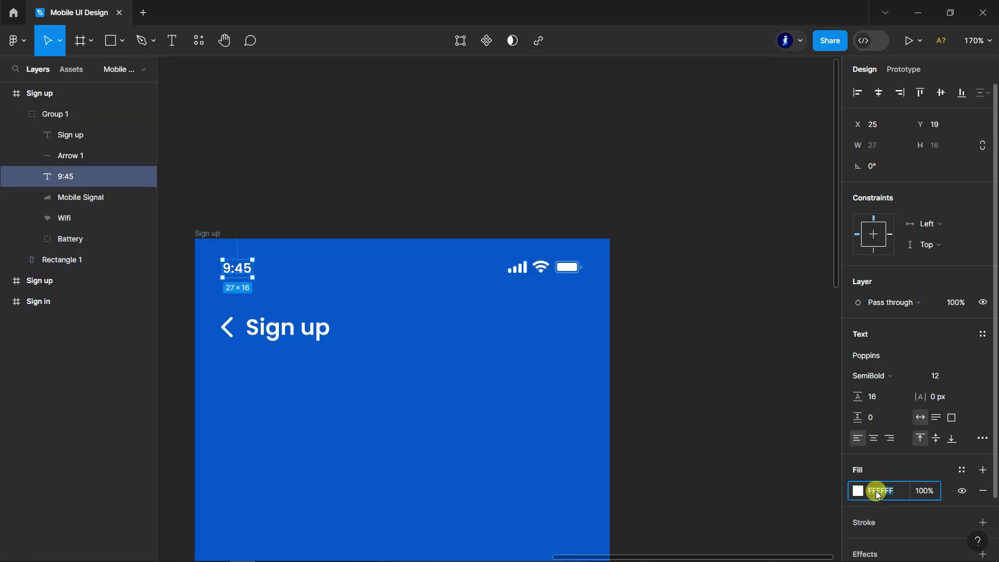
pyautogui.write('000000')
pyautogui.press('Return')
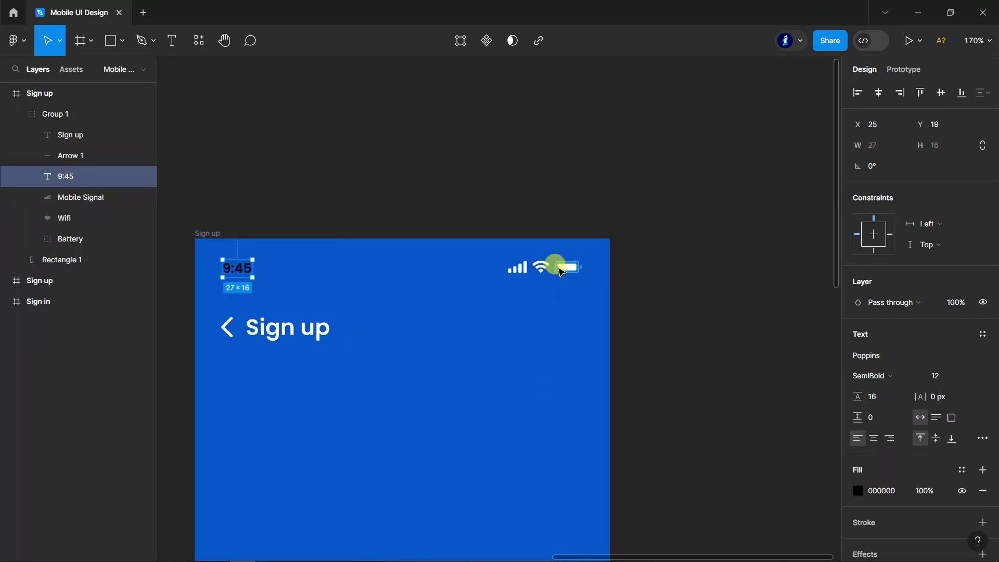
pyautogui.click(66, 200)
pyautogui.keyDown('shift'); pyautogui.click(65, 219); pyautogui.keyUp('shift')
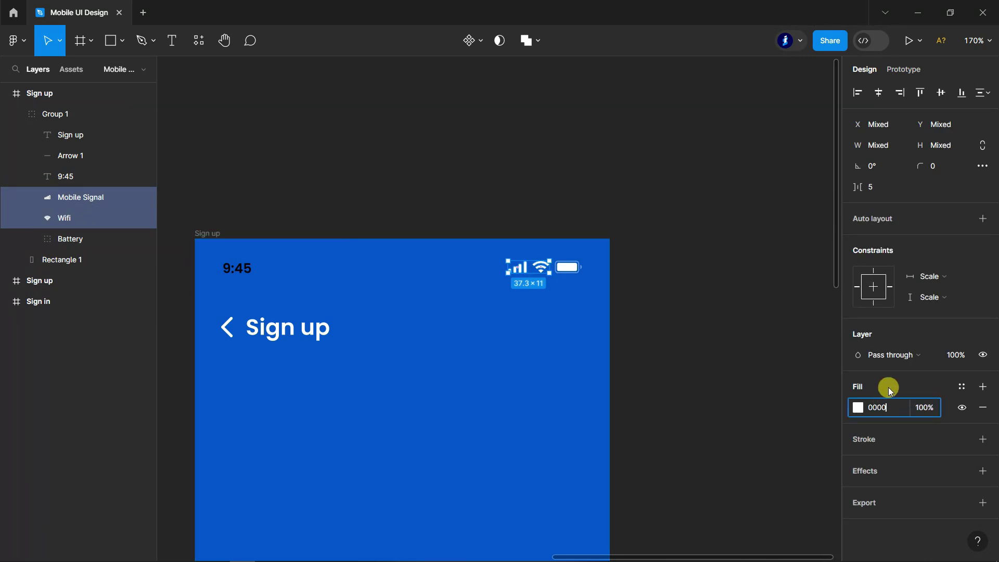
pyautogui.write('00')
pyautogui.press('Return')
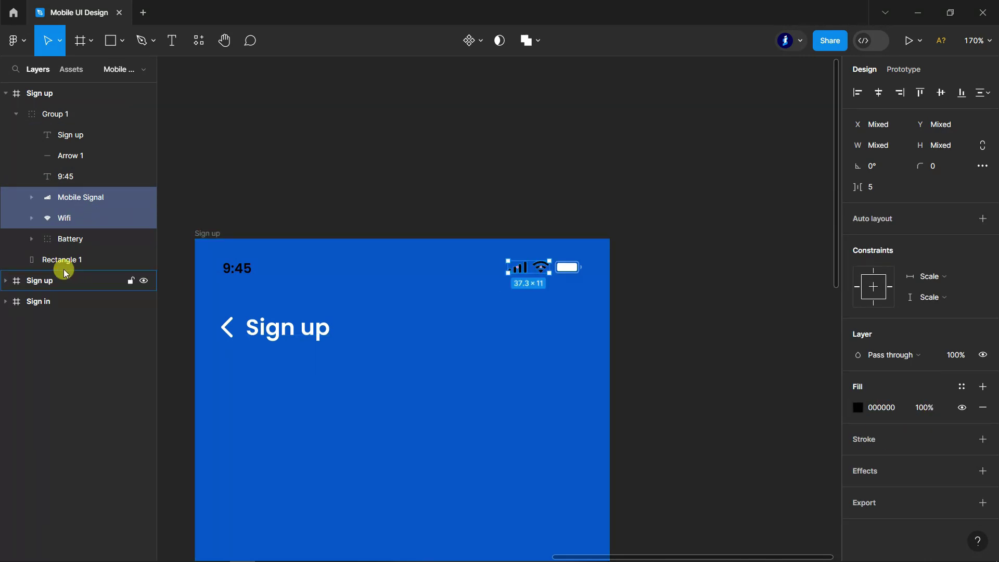
# Set the battery icon's fill and outline to black at full opacity.
pyautogui.click(70, 238)
pyautogui.scroll(-3, 926, 380)
pyautogui.scroll(-1, 885, 364)
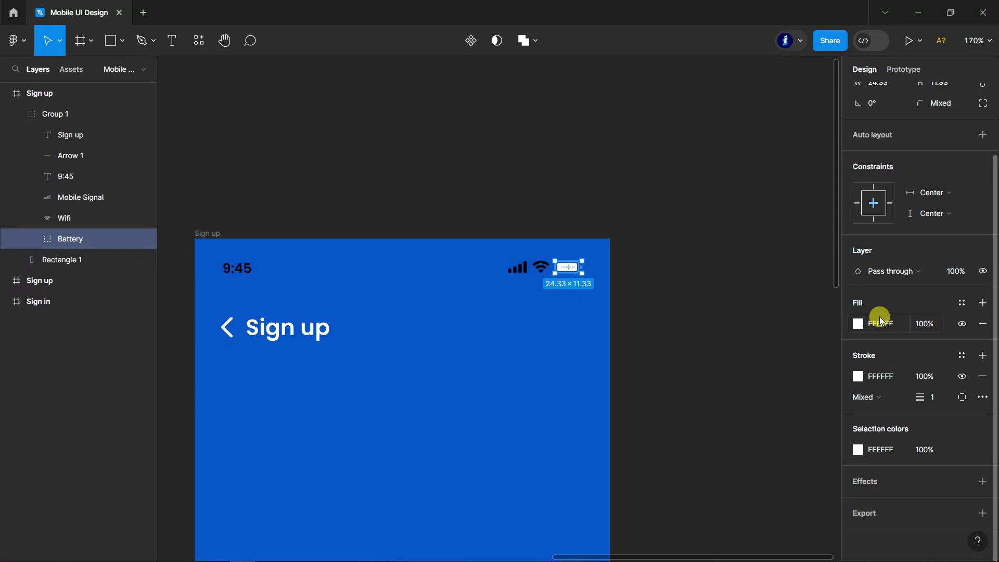
pyautogui.click(879, 319)
pyautogui.write('00000')
pyautogui.press('Return')
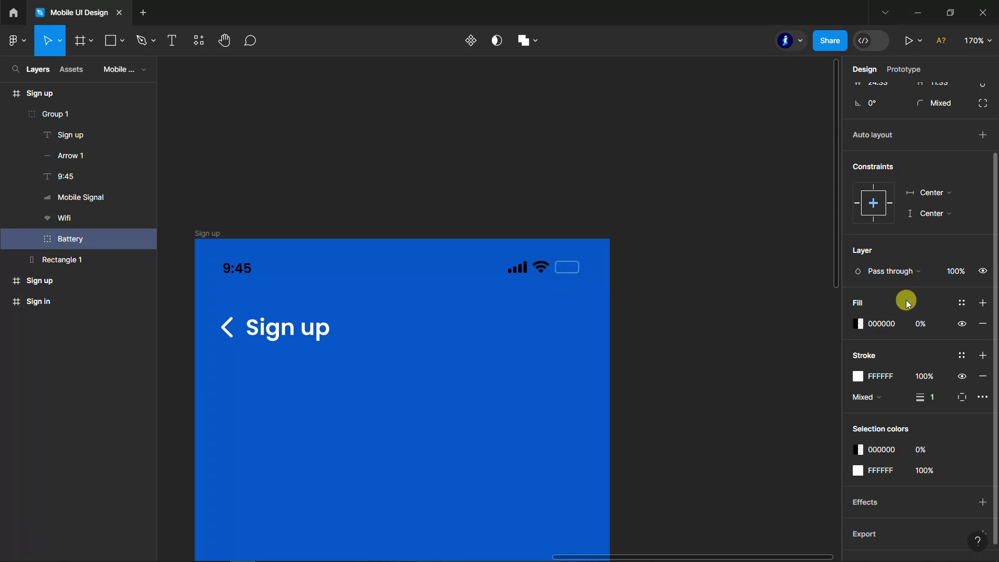
pyautogui.write('00')
pyautogui.press('Return')
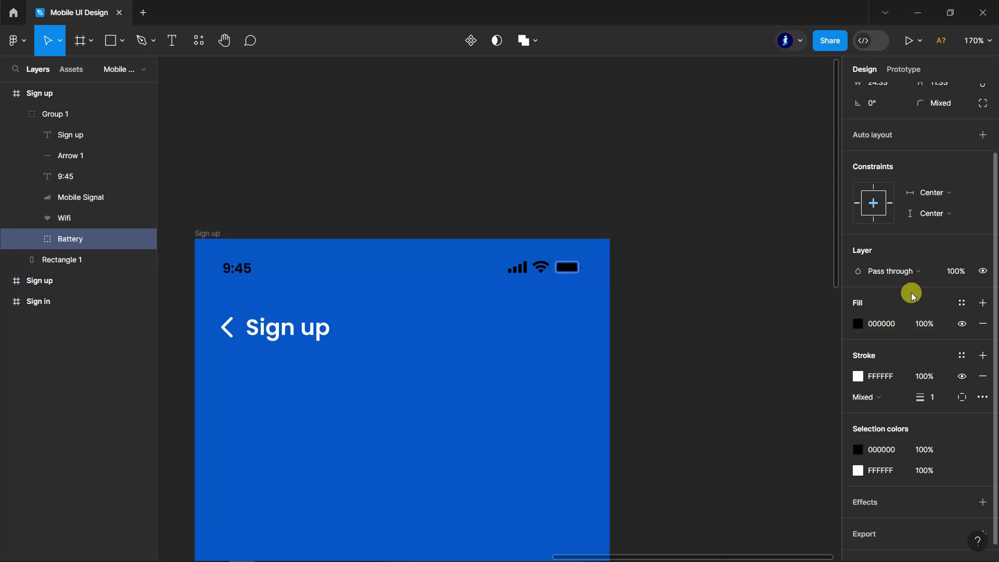
pyautogui.click(884, 377)
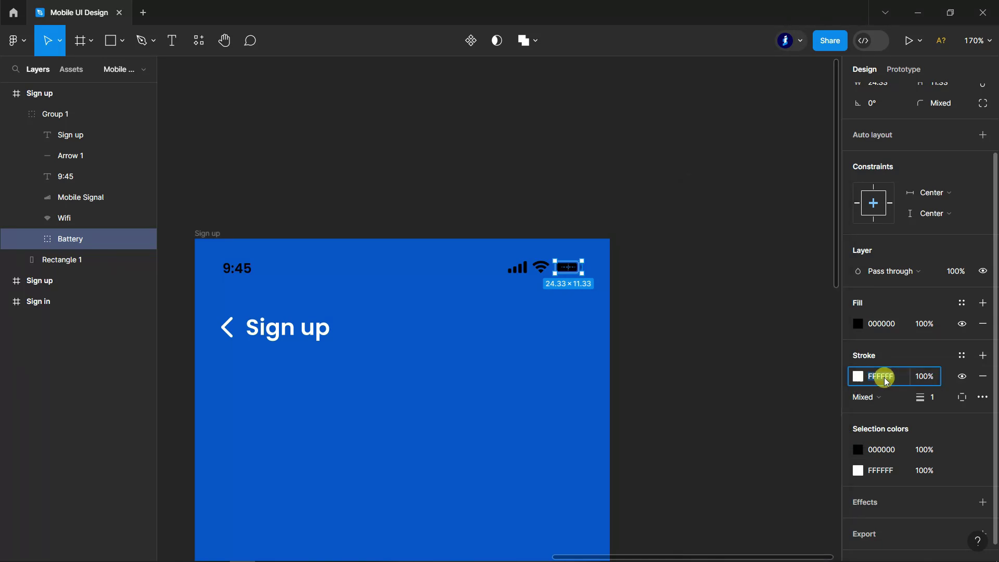
pyautogui.write('0000')
pyautogui.write('00')
pyautogui.press('Return')
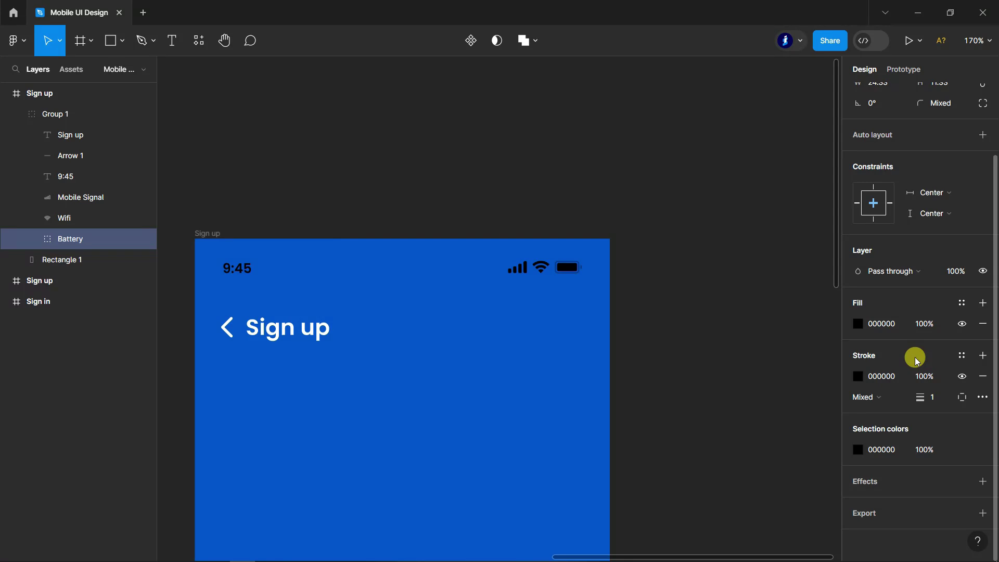
pyautogui.press('Return')
pyautogui.click(721, 352)
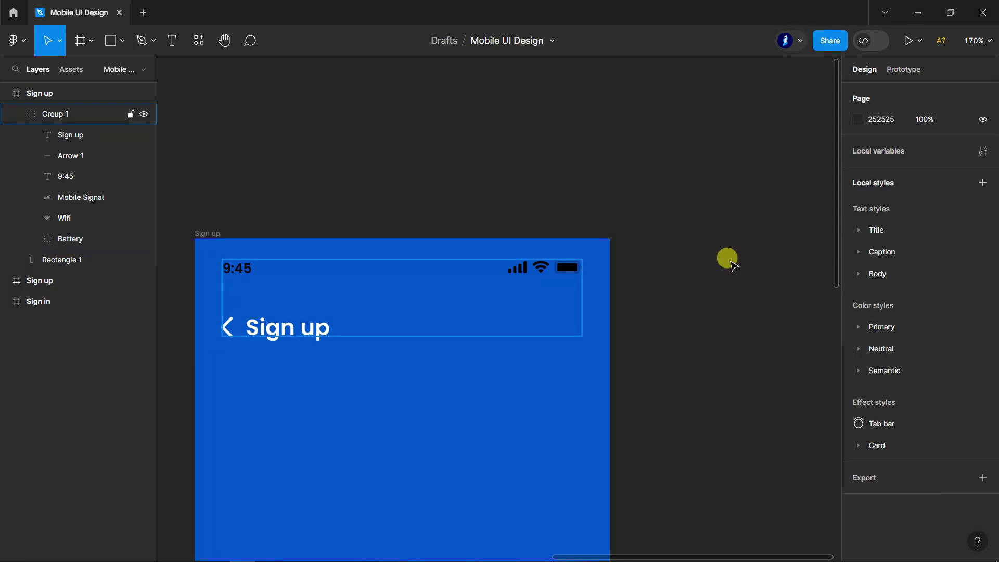
# Colour the back arrow and Sign up heading dark grey 343434.
pyautogui.scroll(-1, 727, 258)
pyautogui.click(58, 155)
pyautogui.keyDown('shift'); pyautogui.click(67, 136); pyautogui.keyUp('shift')
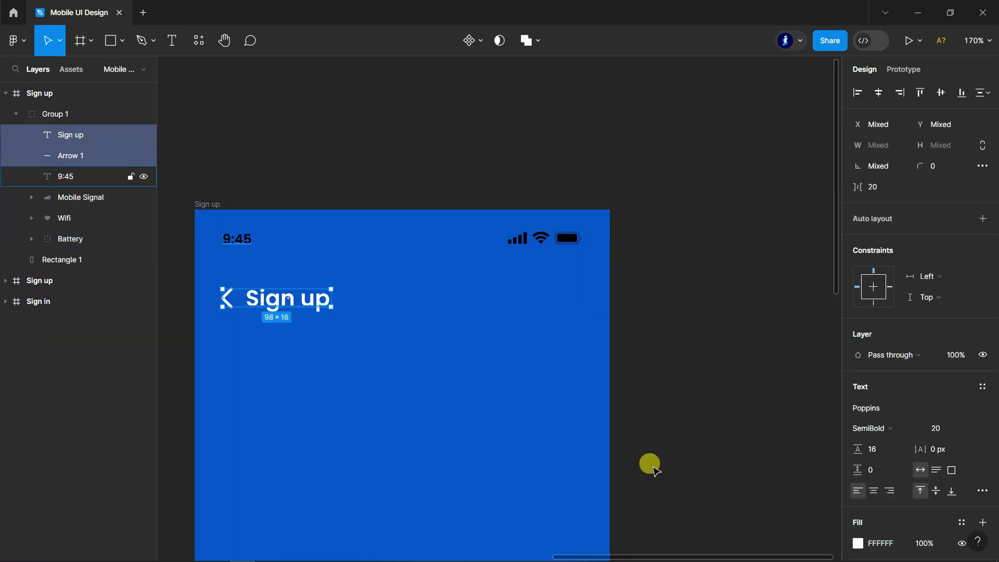
pyautogui.write('343434')
pyautogui.click(878, 467)
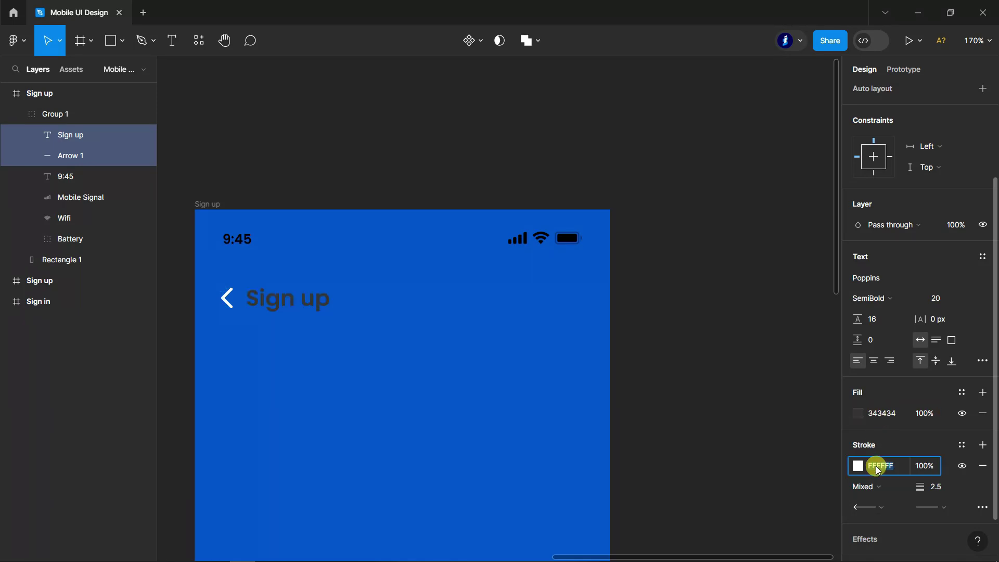
# Delete the blue background rectangle so the screen turns white.
pyautogui.click(660, 319)
pyautogui.click(501, 379)
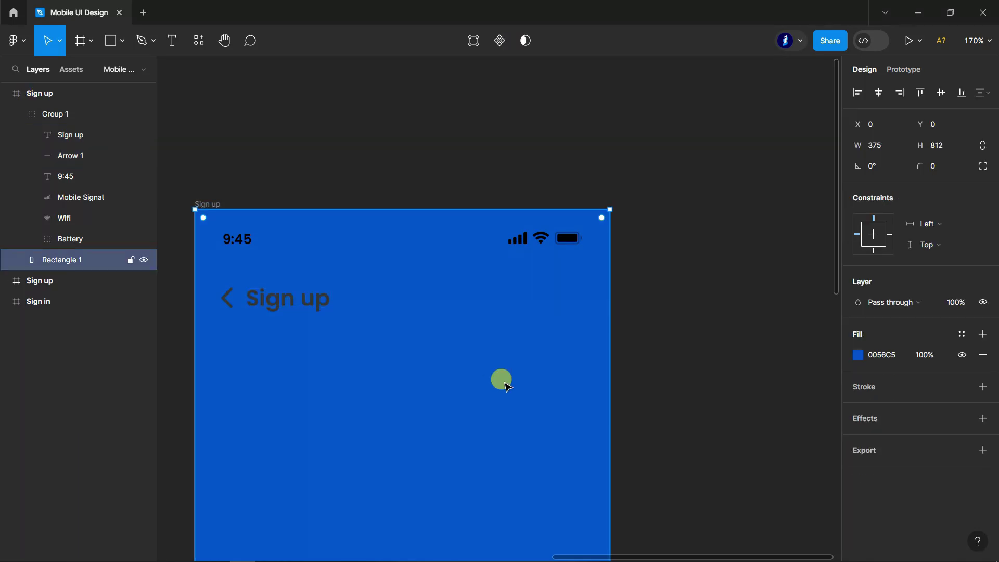
pyautogui.press('Delete')
# Replace the 'Sign up' header title with 'Forget Password'.
pyautogui.click(172, 40)
pyautogui.scroll(2, 254, 294)
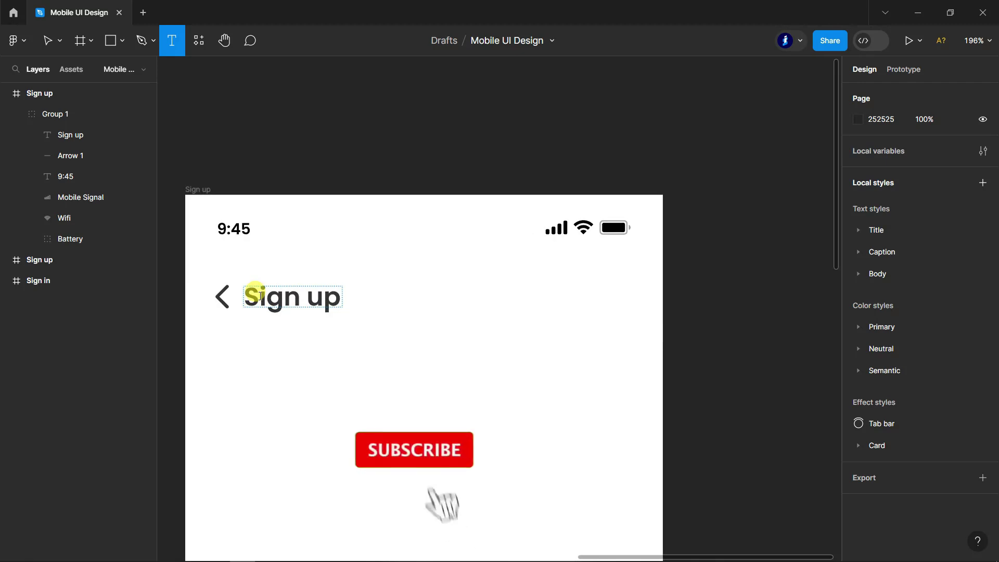
pyautogui.moveTo(249, 294); pyautogui.dragTo(337, 290)
pyautogui.write('Fo')
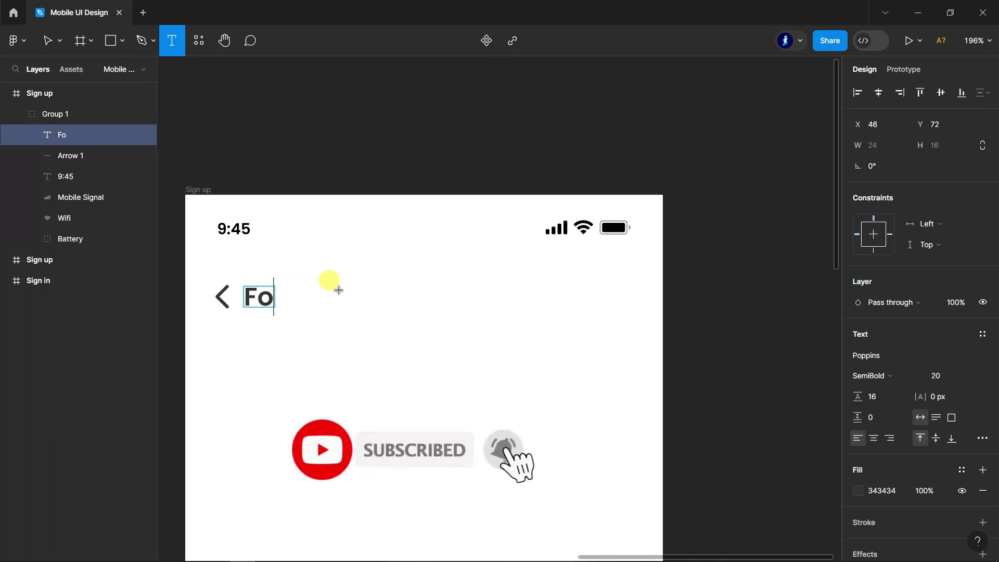
pyautogui.write('rget P')
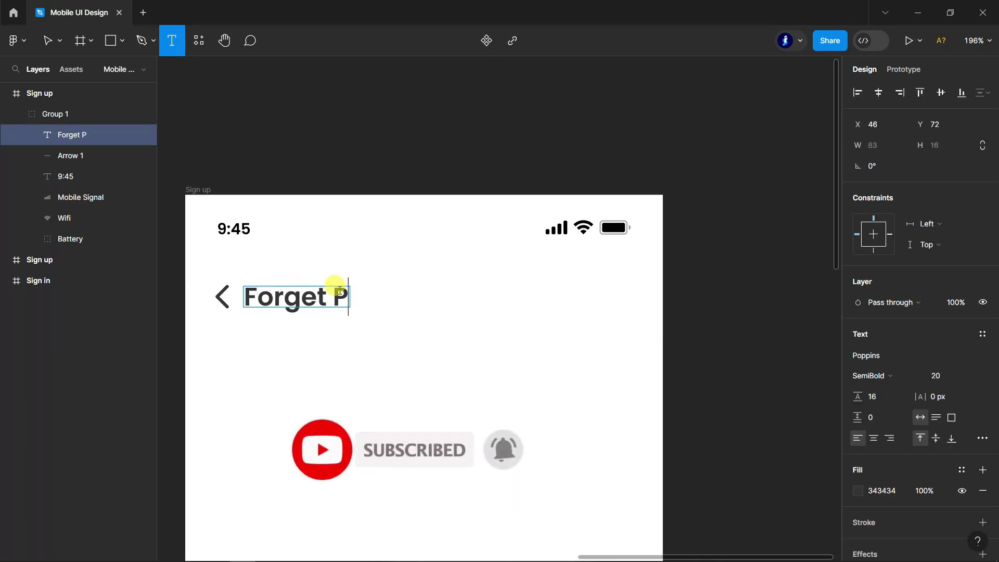
pyautogui.write('assword')
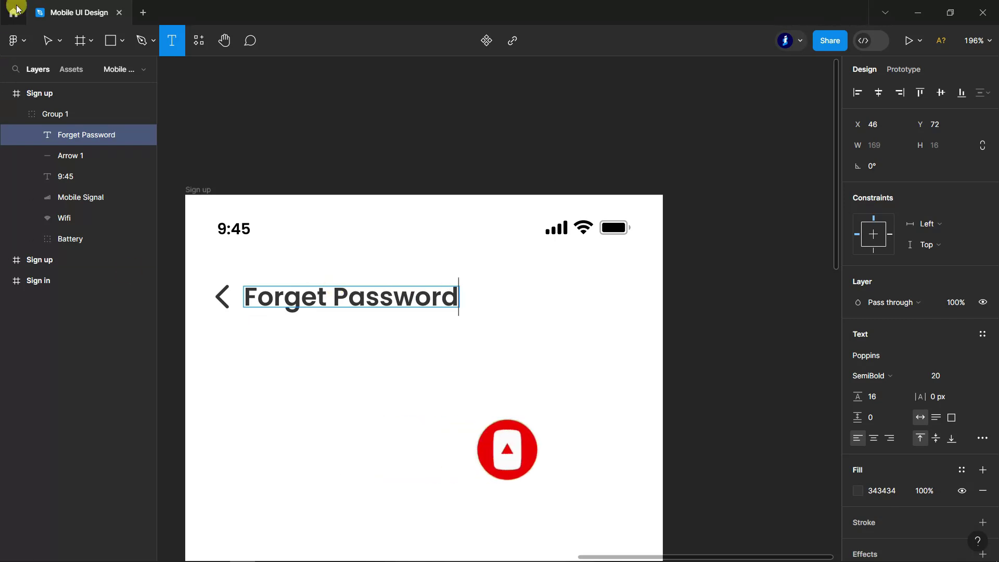
pyautogui.press('Escape')
pyautogui.scroll(-3, 457, 208)
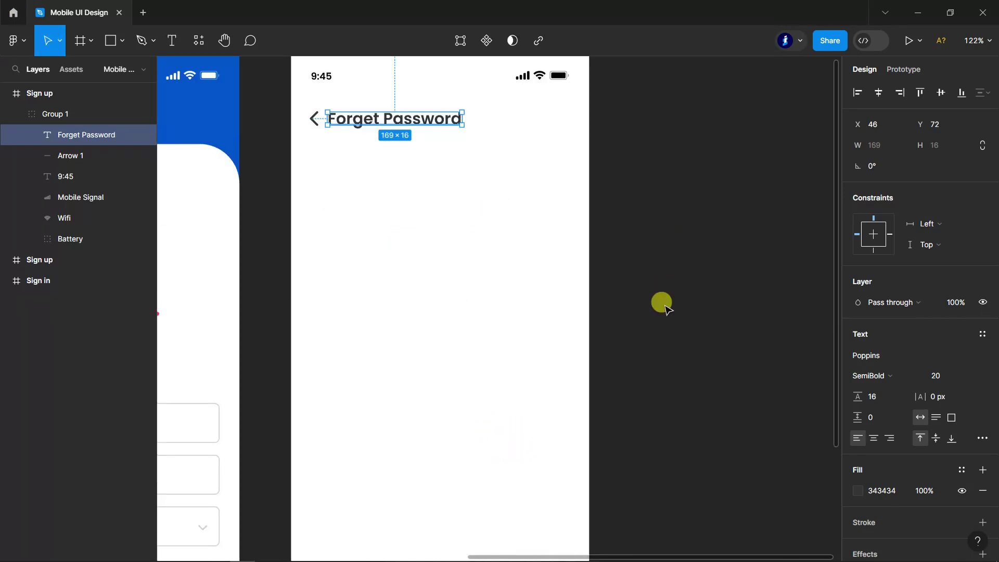
pyautogui.click(662, 301)
# Check the Forget Password text layer inside Group 1 in Layers, then clear the selection.
pyautogui.click(16, 114)
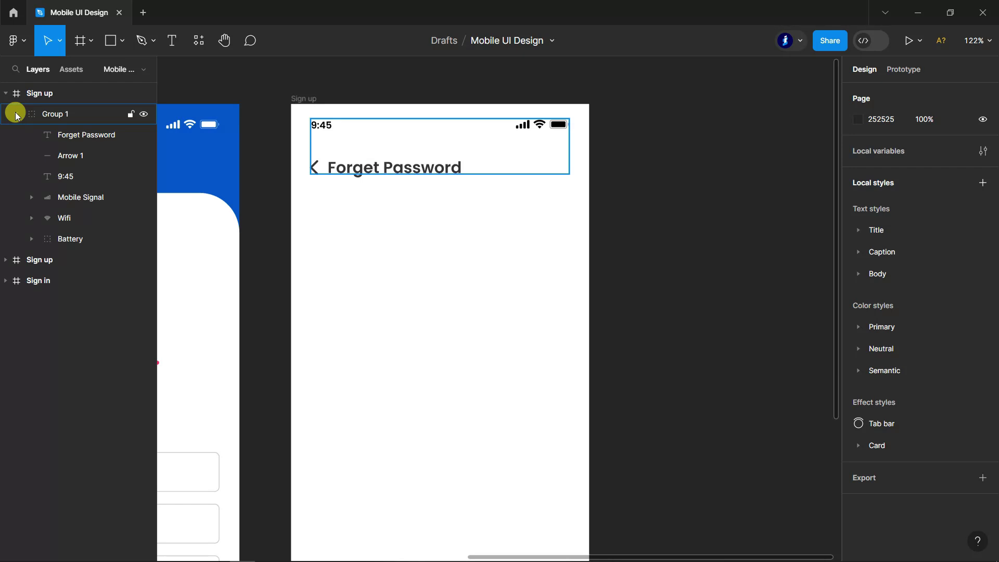
pyautogui.click(77, 138)
pyautogui.click(71, 107)
pyautogui.click(66, 136)
pyautogui.click(68, 140)
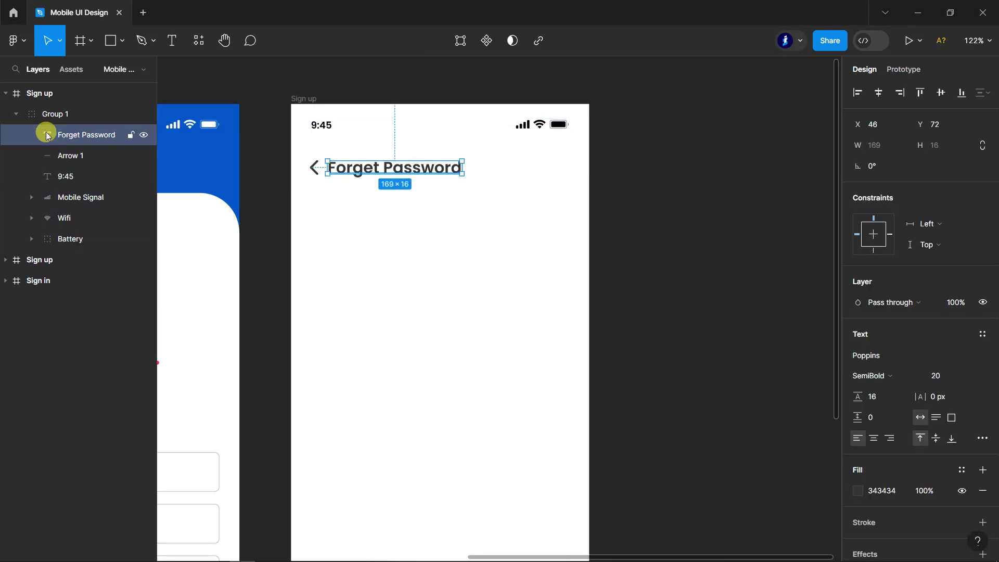
pyautogui.click(718, 187)
pyautogui.scroll(-5, 666, 171)
# Draw a rectangle below the Forget Password title and widen it to about 325 px.
pyautogui.click(115, 42)
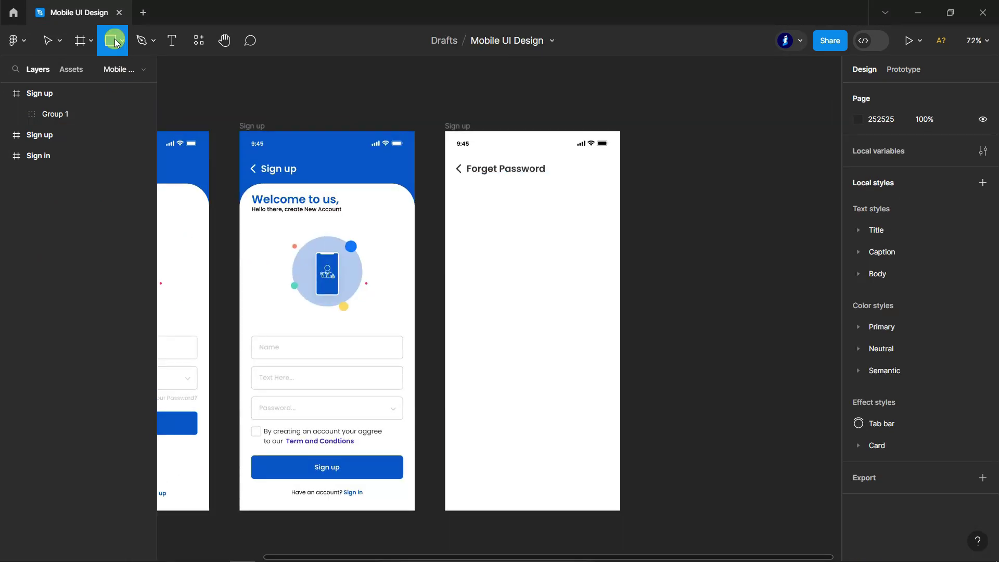
pyautogui.moveTo(457, 192); pyautogui.dragTo(602, 315)
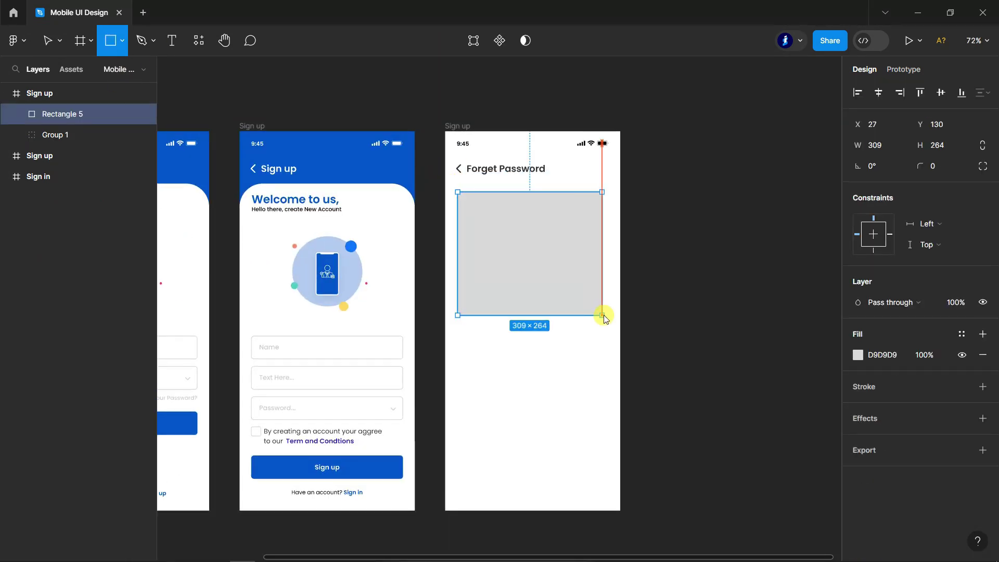
pyautogui.click(52, 94)
pyautogui.click(963, 313)
pyautogui.scroll(3, 636, 214)
pyautogui.click(569, 245)
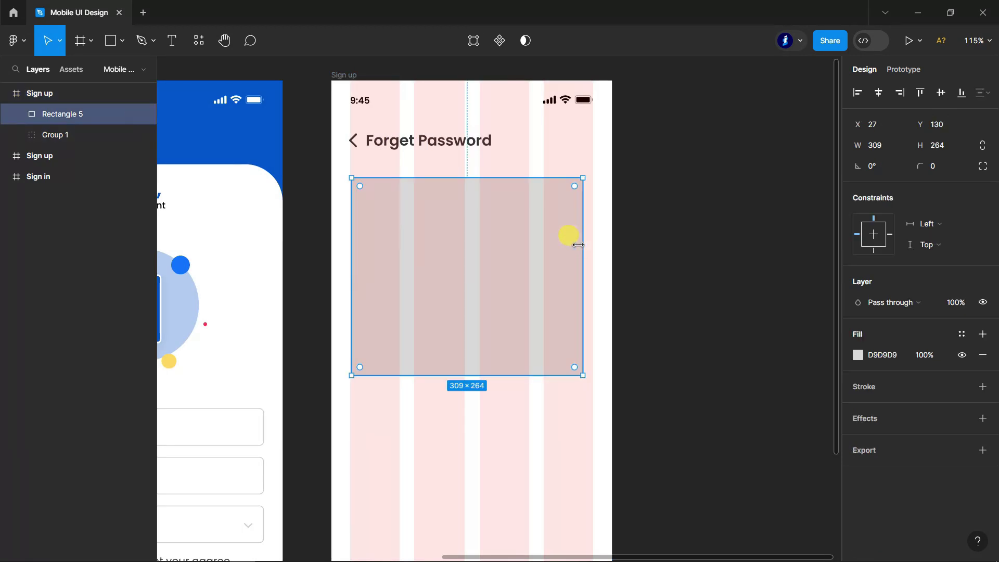
pyautogui.moveTo(439, 245); pyautogui.dragTo(429, 253)
pyautogui.moveTo(588, 263); pyautogui.dragTo(595, 263)
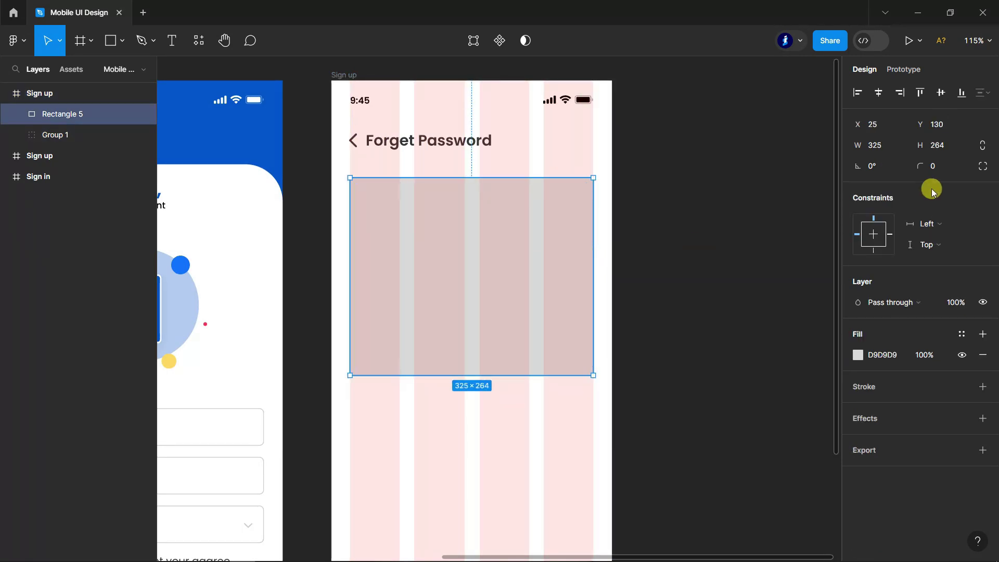
# Give the card a 20 px corner radius and a white FFFFFF fill.
pyautogui.click(940, 167)
pyautogui.press('Return')
pyautogui.click(943, 169)
pyautogui.press('Return')
pyautogui.click(888, 358)
pyautogui.press('Return')
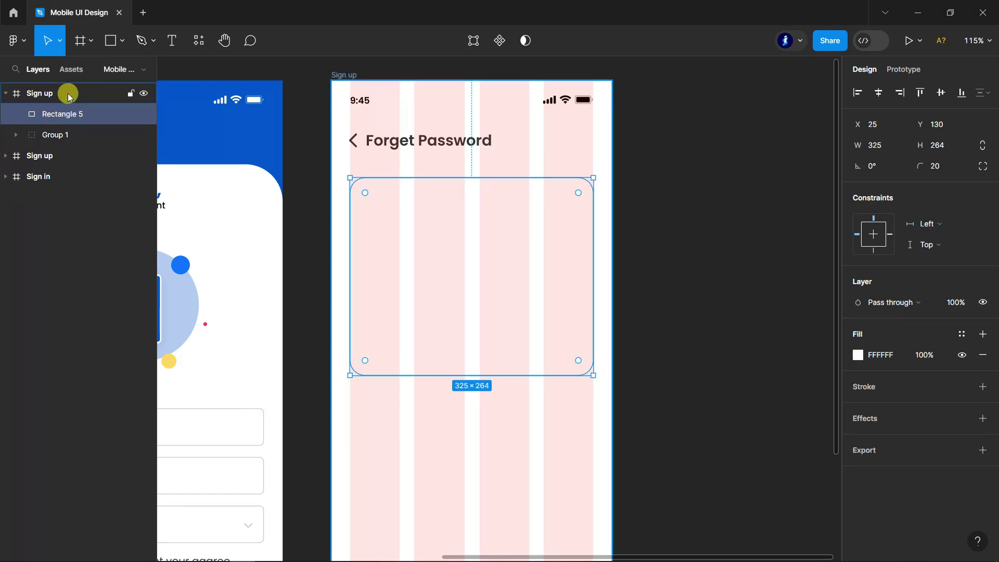
# Add a drop shadow to the card: colour 0056C5, 7% opacity, blur 30.
pyautogui.click(67, 94)
pyautogui.click(961, 312)
pyautogui.click(465, 249)
pyautogui.click(982, 417)
pyautogui.click(857, 439)
pyautogui.click(810, 474)
pyautogui.write('0')
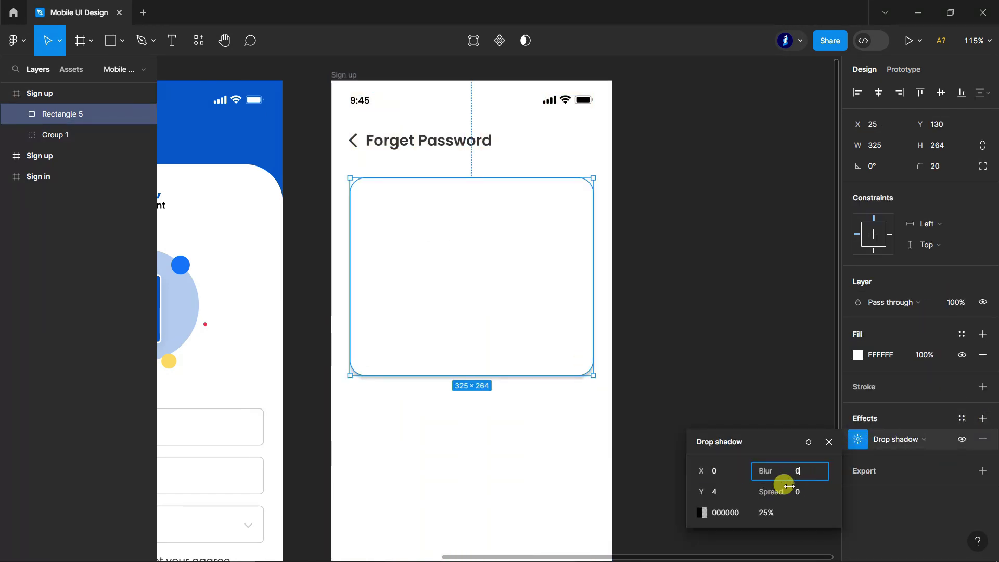
pyautogui.click(772, 514)
pyautogui.click(702, 513)
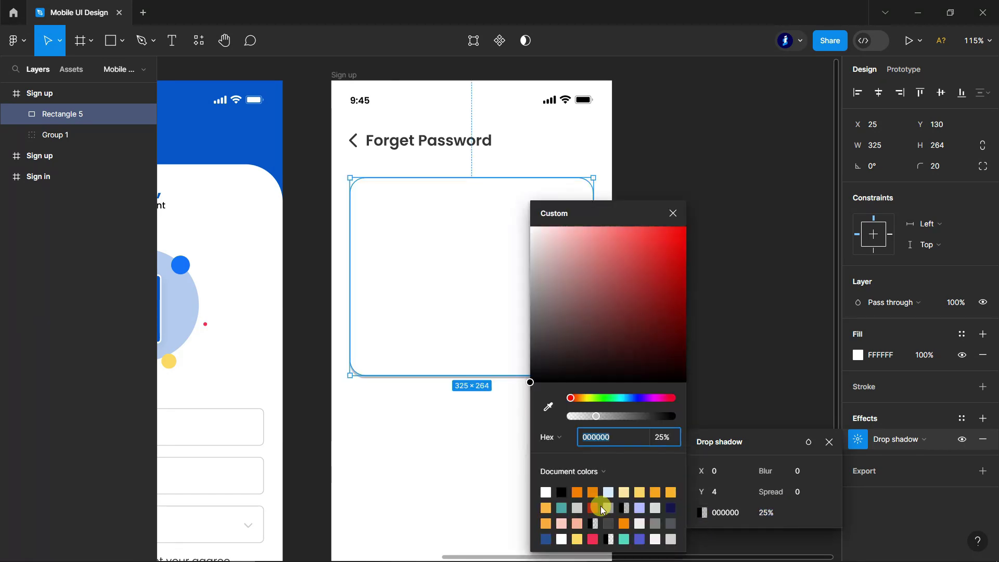
pyautogui.click(549, 409)
pyautogui.click(244, 119)
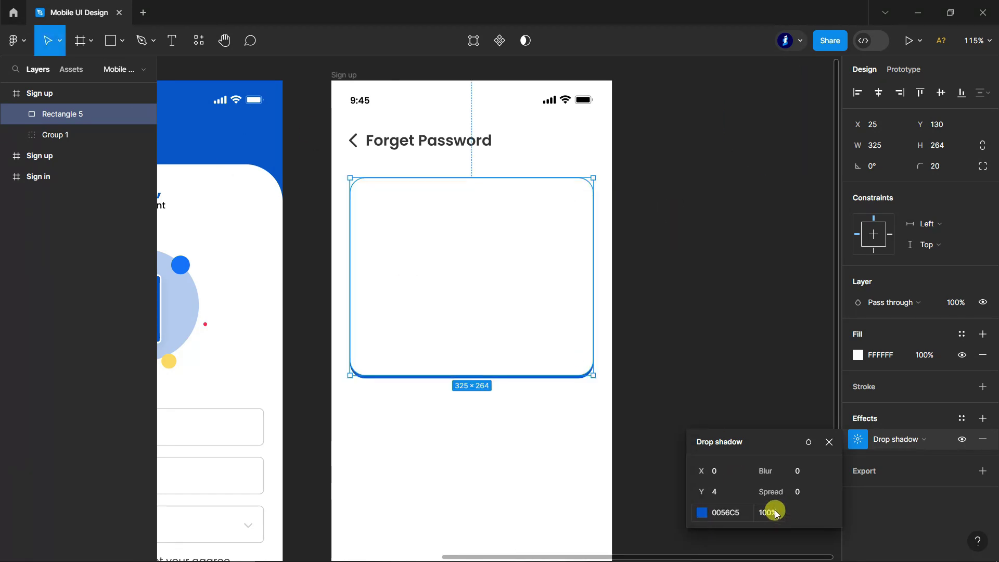
pyautogui.write('7')
pyautogui.press('Return')
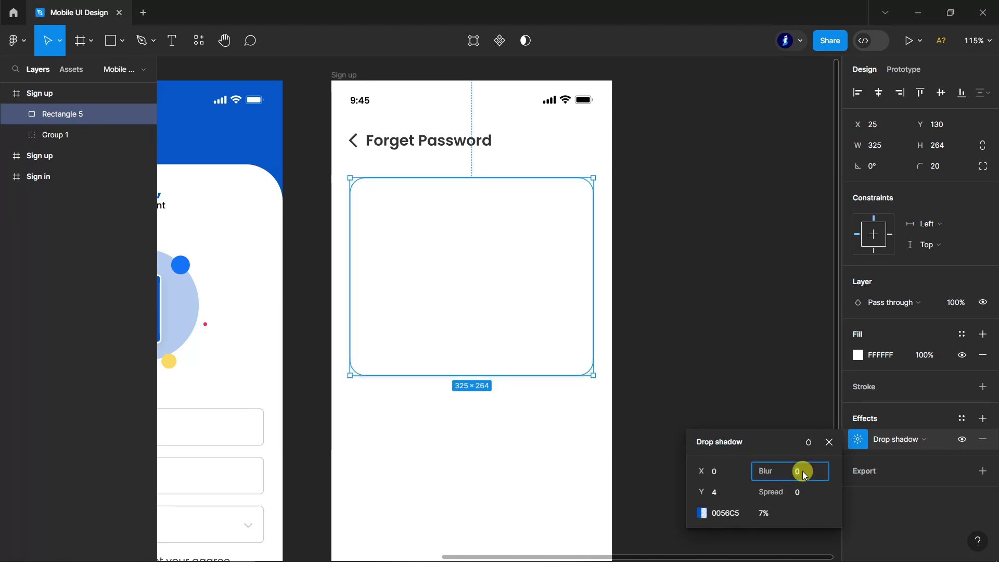
pyautogui.write('30')
pyautogui.press('Return')
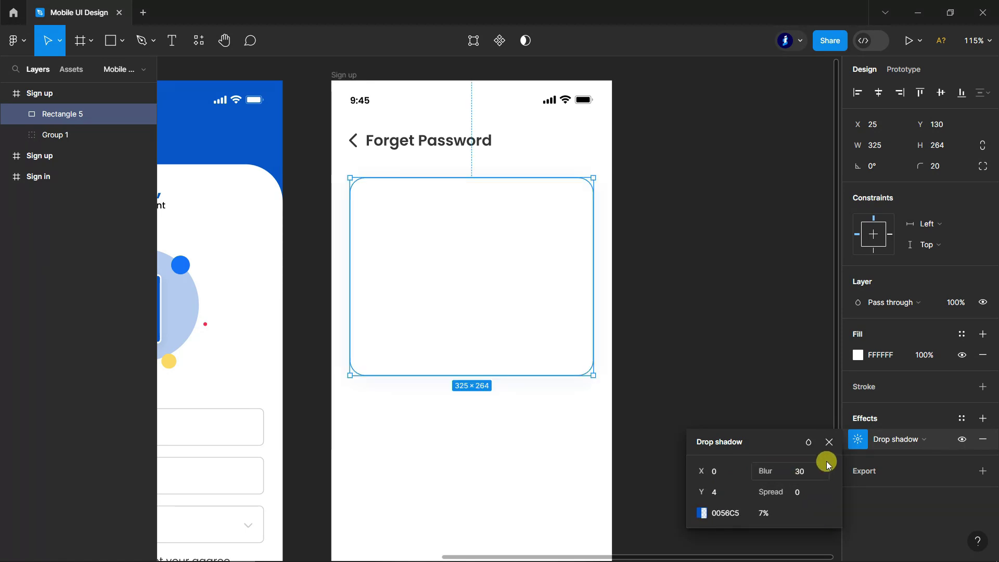
pyautogui.click(829, 446)
pyautogui.click(708, 428)
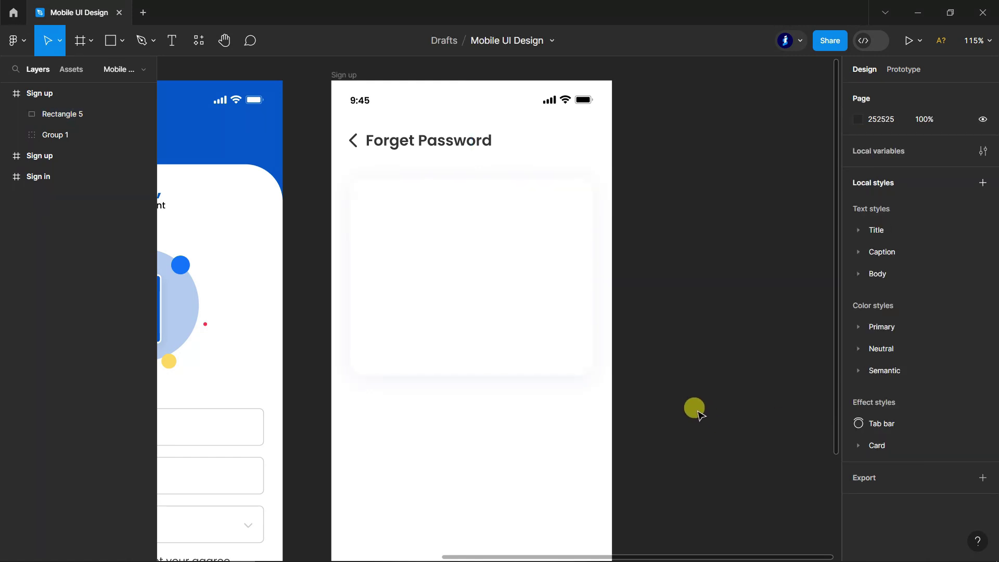
# Rename the screen frame to 'Forget Password' using the heading layer's copied name.
pyautogui.click(172, 40)
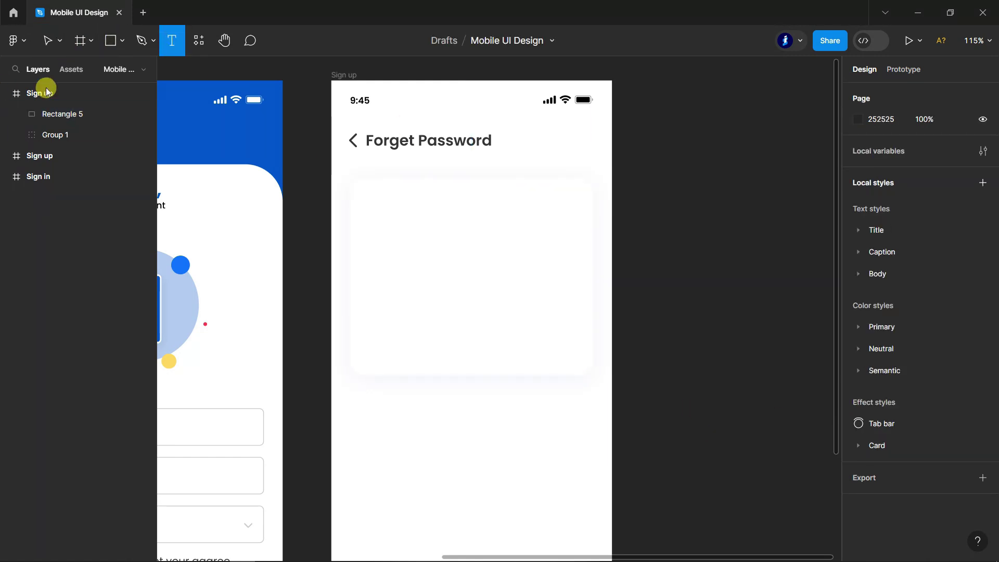
pyautogui.click(15, 135)
pyautogui.doubleClick(80, 157)
pyautogui.moveTo(136, 163); pyautogui.dragTo(59, 161)
pyautogui.hotkey('ctrl', 'c')
pyautogui.click(13, 93)
pyautogui.doubleClick(13, 93)
pyautogui.hotkey('ctrl', 'v')
pyautogui.click(15, 135)
# Raise the card's drop shadow opacity to 11%.
pyautogui.press('v')
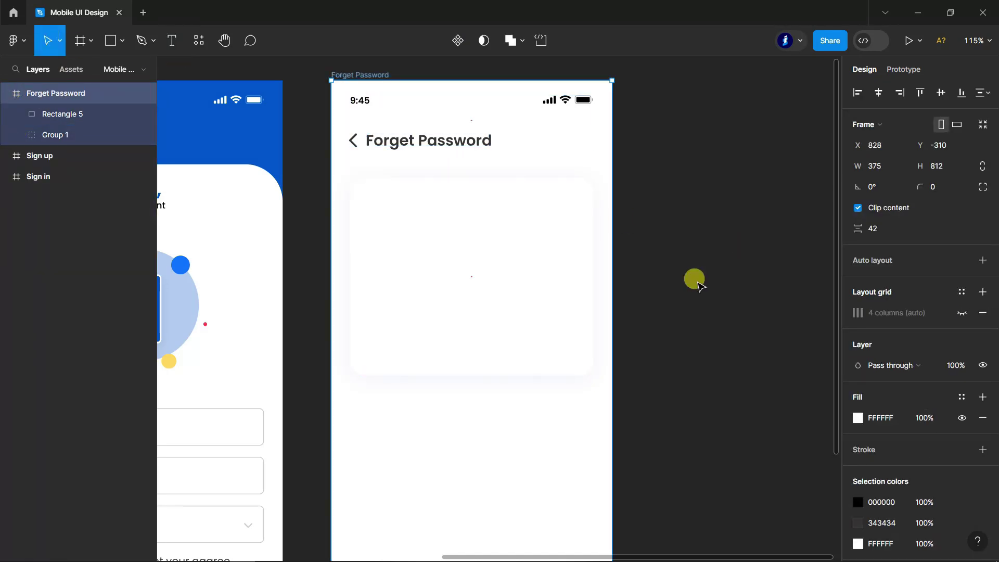
pyautogui.click(693, 279)
pyautogui.scroll(2, 694, 279)
pyautogui.click(515, 362)
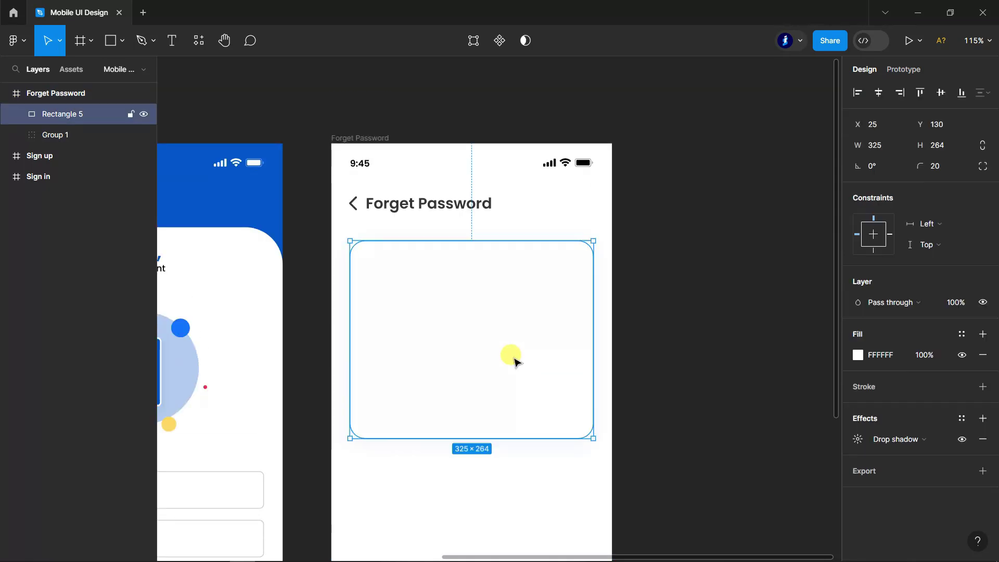
pyautogui.click(858, 441)
pyautogui.click(770, 522)
pyautogui.write('11')
pyautogui.press('Return')
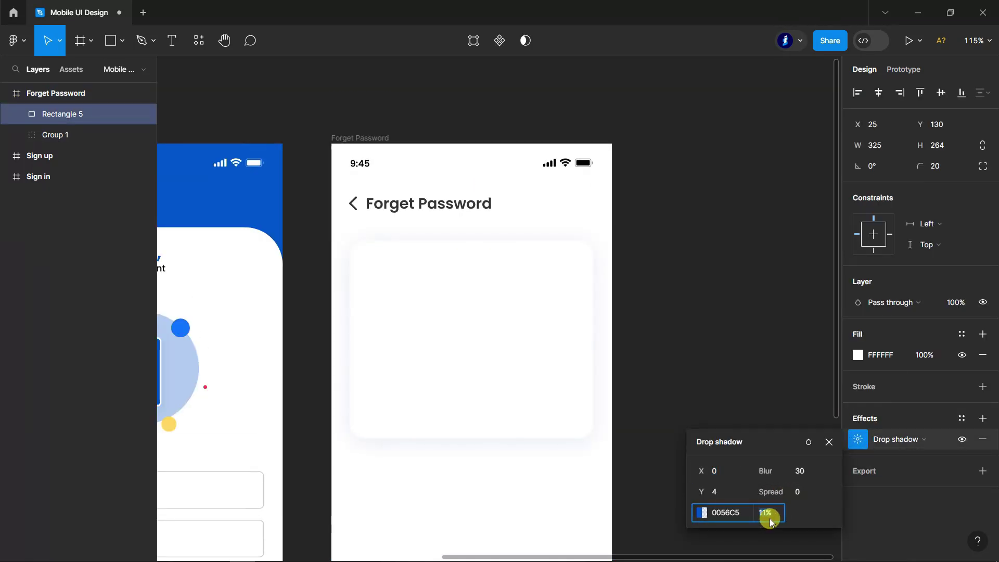
pyautogui.press('Escape')
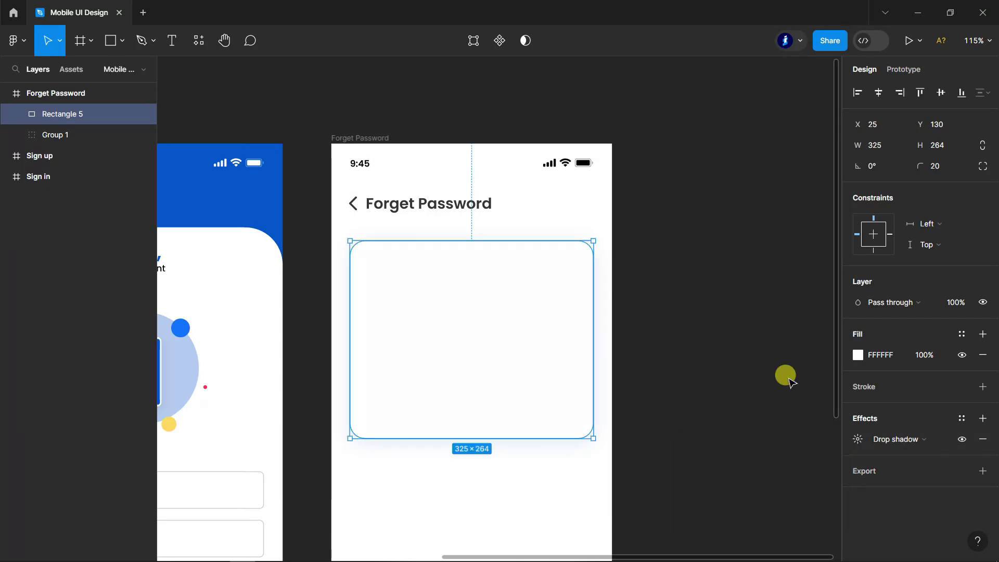
pyautogui.click(736, 306)
pyautogui.scroll(-5, 735, 306)
pyautogui.scroll(3, 486, 401)
pyautogui.keyDown('ctrl'); pyautogui.scroll(-2, 382, 148); pyautogui.keyUp('ctrl')
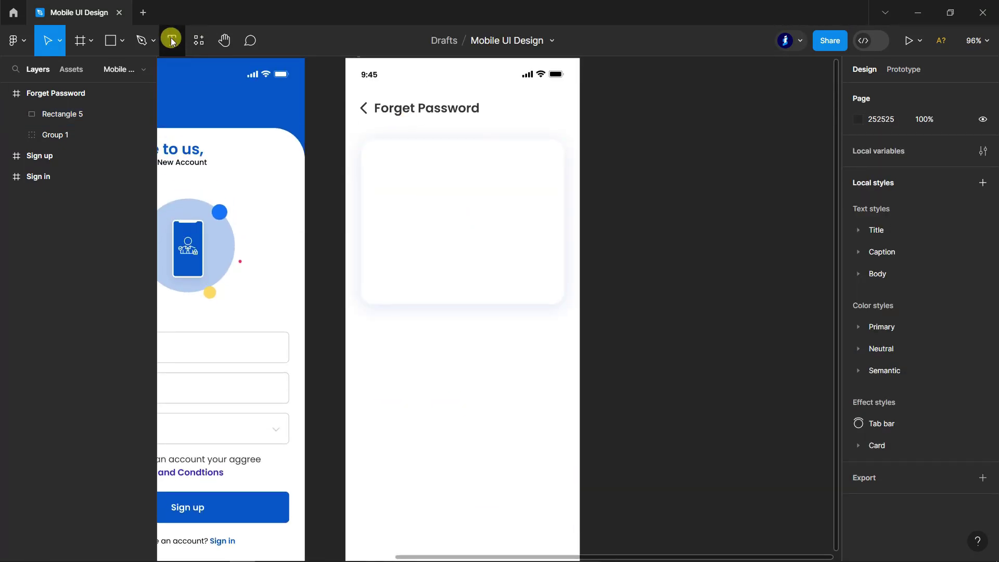
# Place a new text box inside the card.
pyautogui.click(172, 40)
pyautogui.scroll(3, 408, 115)
pyautogui.click(381, 176)
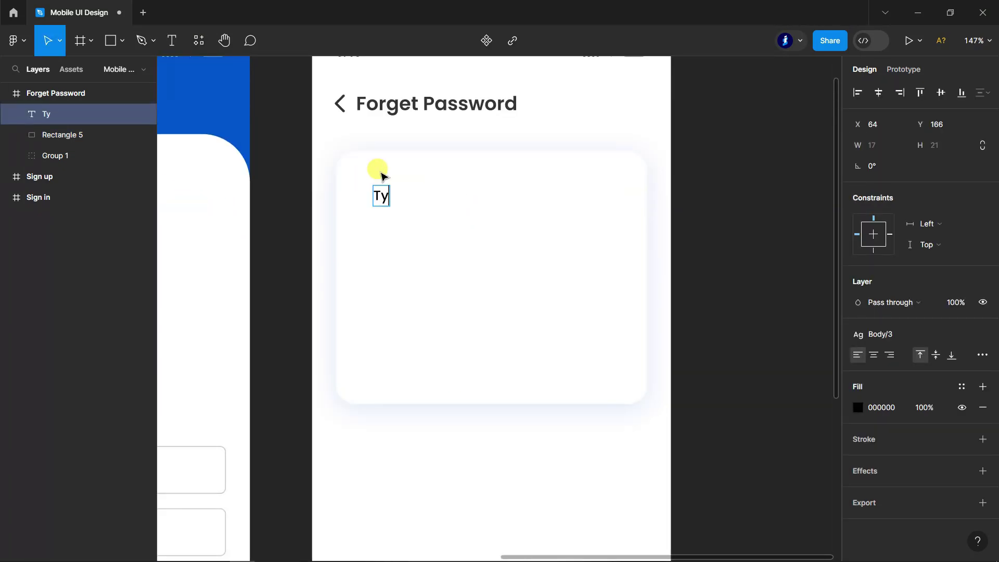
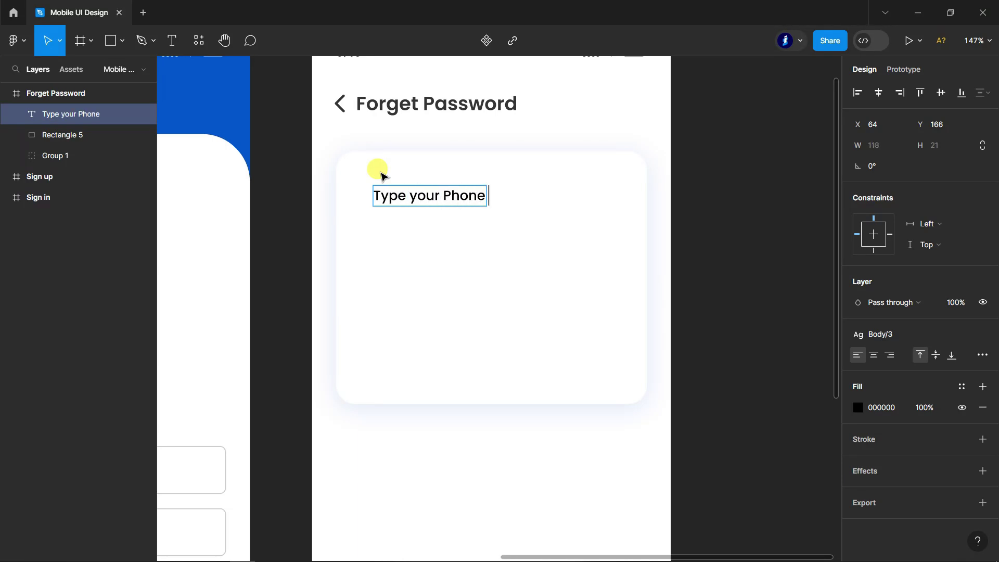
# Move the phone label into the card corner and make it grey 979797 and SemiBold.
pyautogui.press('Escape')
pyautogui.moveTo(437, 194); pyautogui.dragTo(418, 175)
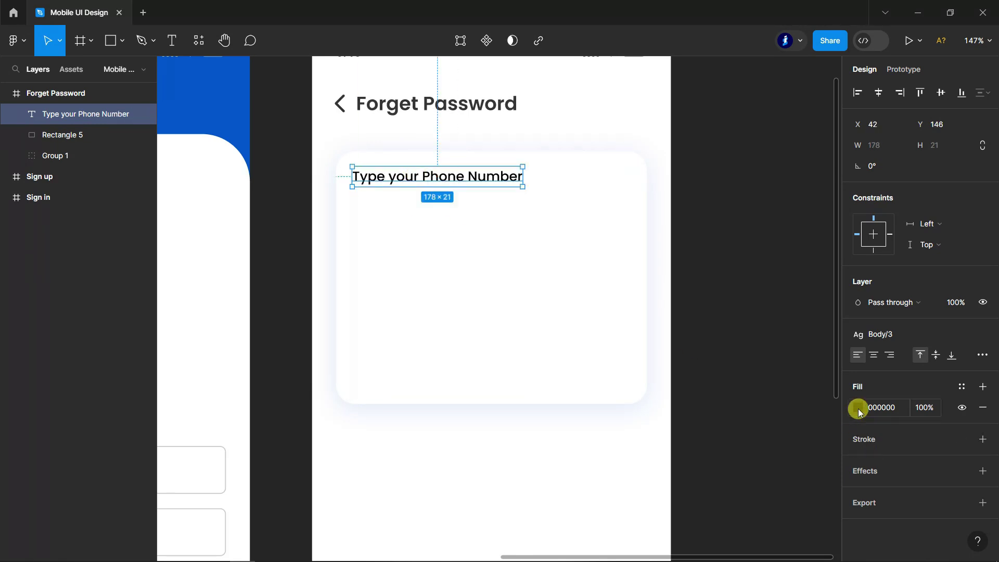
pyautogui.click(857, 408)
pyautogui.click(764, 507)
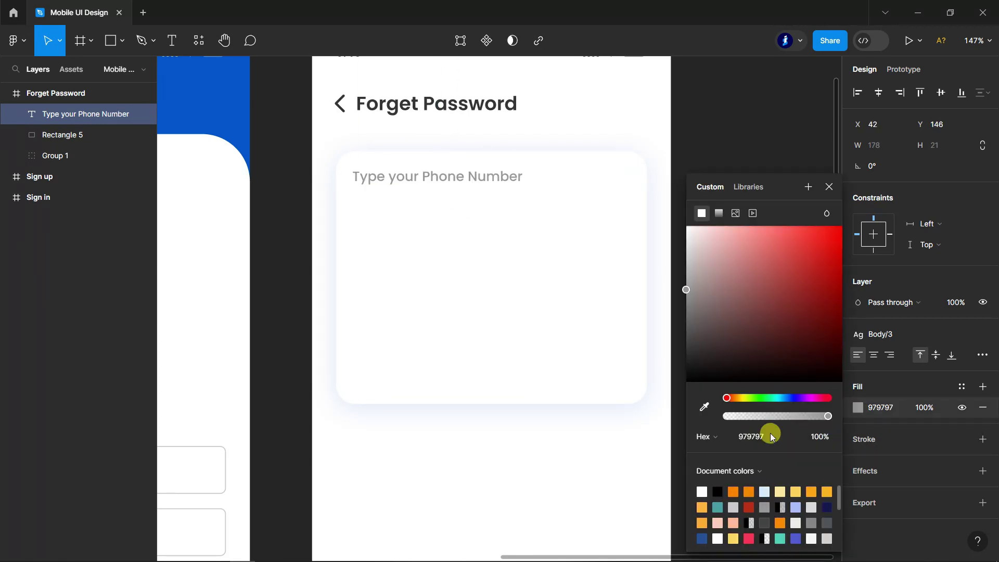
pyautogui.click(829, 188)
pyautogui.click(975, 335)
pyautogui.click(916, 379)
pyautogui.click(893, 345)
pyautogui.moveTo(397, 180)
pyautogui.mouseDown()
pyautogui.moveTo(598, 251)
pyautogui.moveTo(633, 246)
pyautogui.mouseUp()
# Draw a rectangle below the label, 295 wide with corner radius 6.
pyautogui.click(110, 40)
pyautogui.write('289')
pyautogui.press('Return')
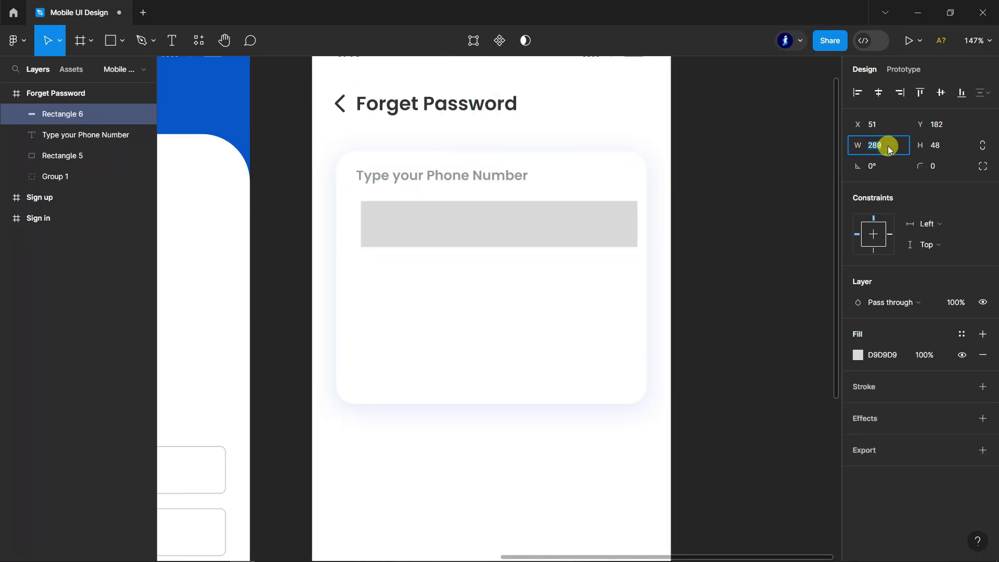
pyautogui.press('Up')
pyautogui.press('Up')
pyautogui.click(940, 170)
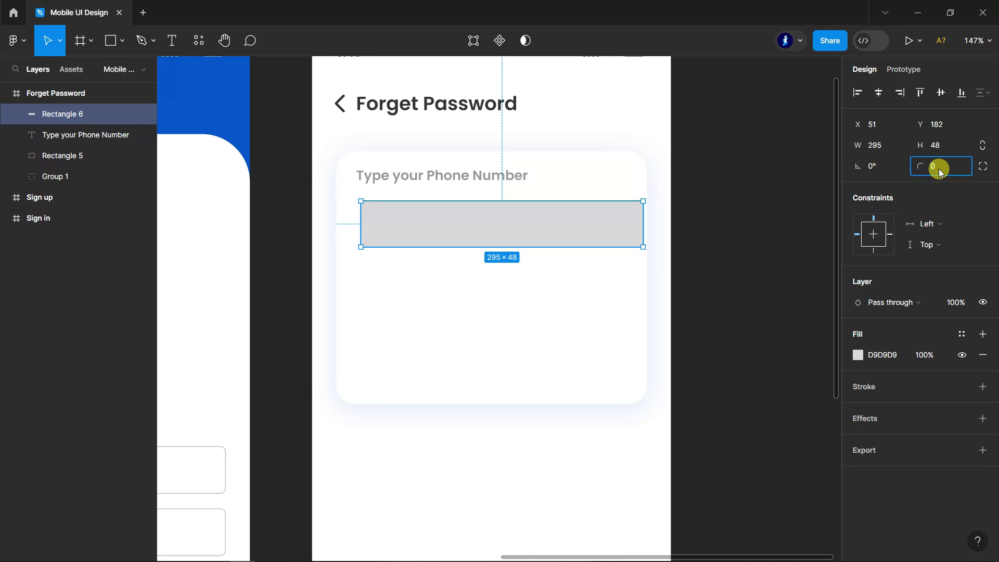
pyautogui.write('6')
pyautogui.press('Return')
# Remove the box's fill, give it a CBCBCB grey outline, and position it in the card.
pyautogui.click(983, 386)
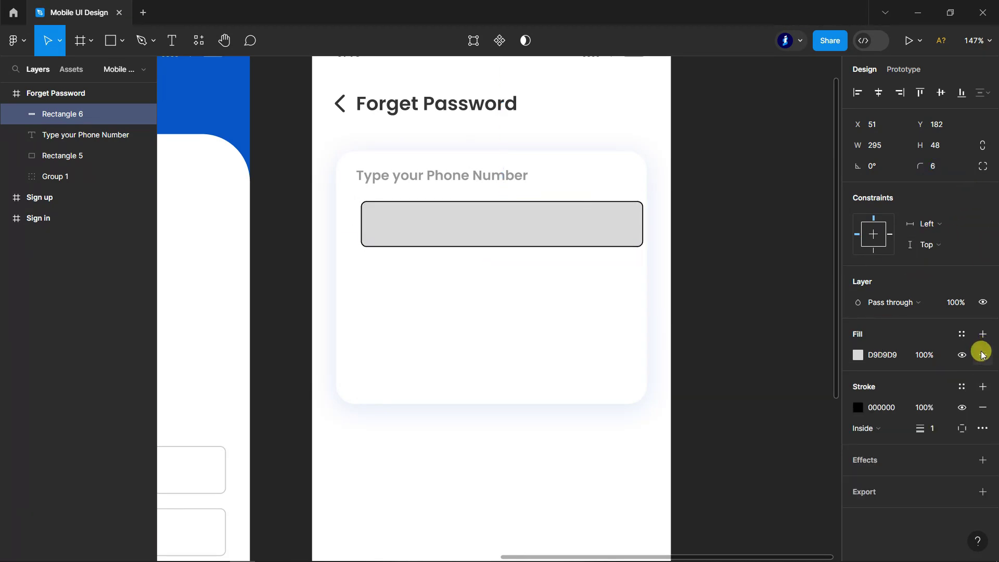
pyautogui.click(982, 354)
pyautogui.click(857, 387)
pyautogui.click(702, 414)
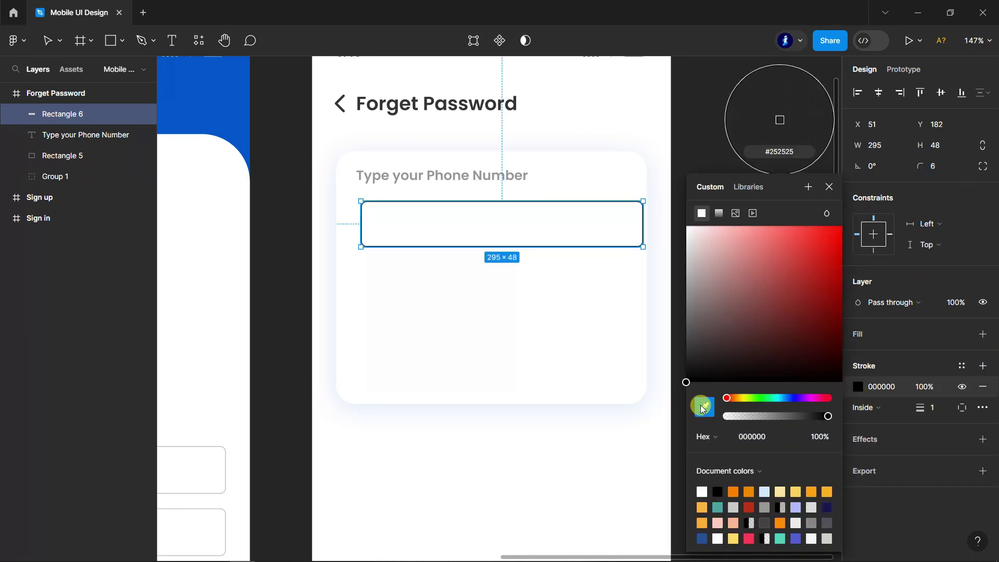
pyautogui.scroll(-3, 598, 292)
pyautogui.click(290, 403)
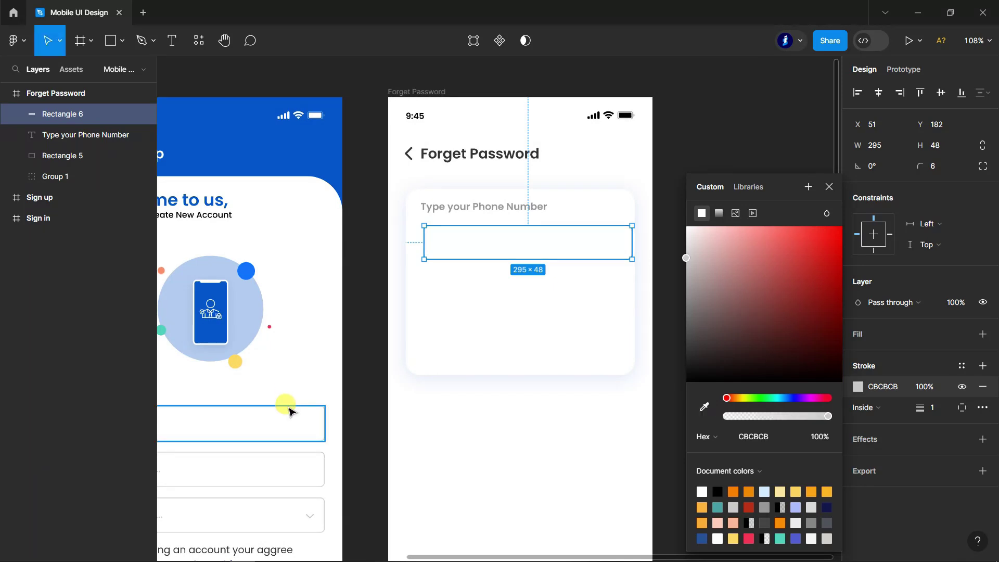
pyautogui.click(828, 186)
pyautogui.click(720, 172)
pyautogui.moveTo(527, 260); pyautogui.dragTo(521, 261)
pyautogui.click(172, 40)
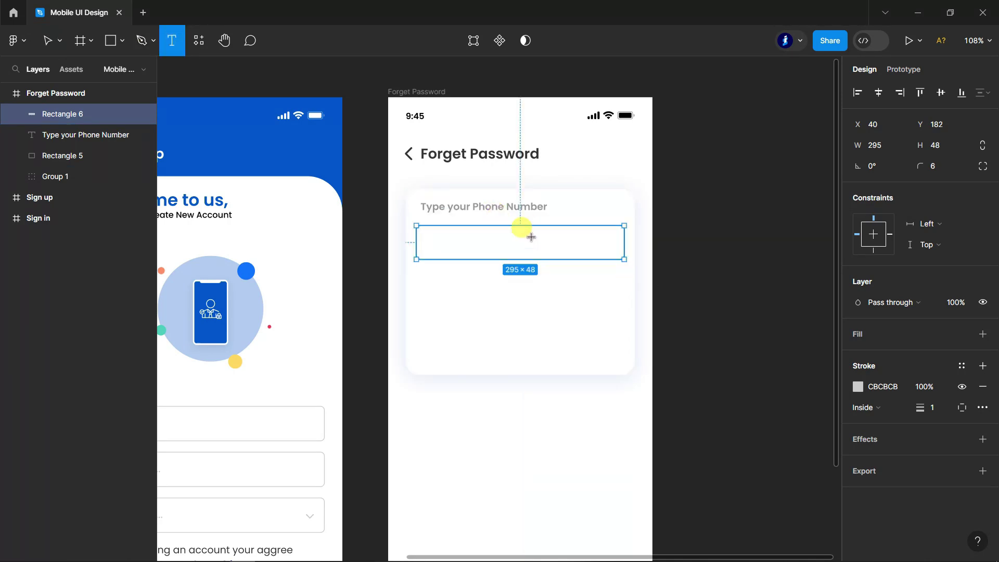
pyautogui.scroll(5, 474, 236)
pyautogui.click(364, 253)
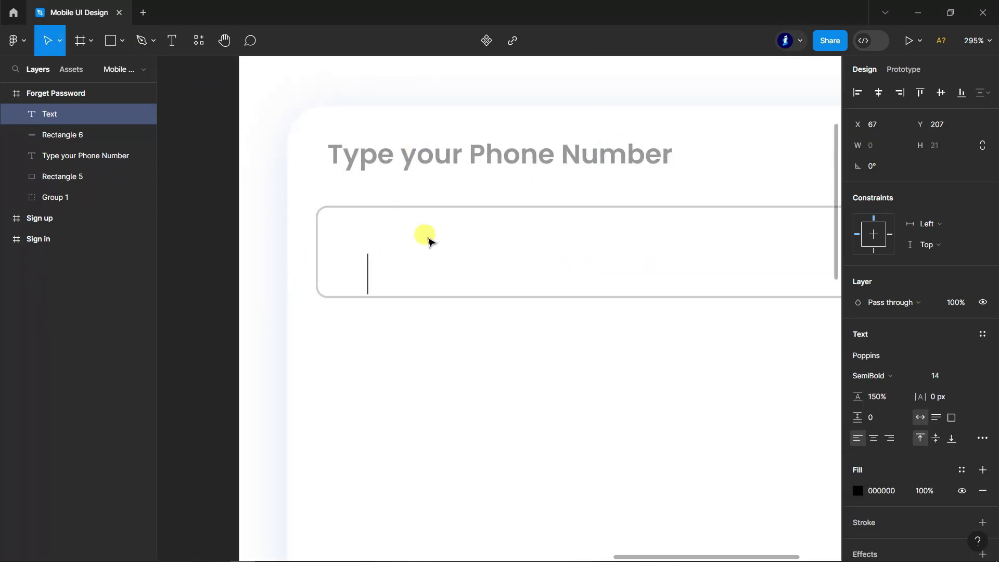
pyautogui.write('+010')
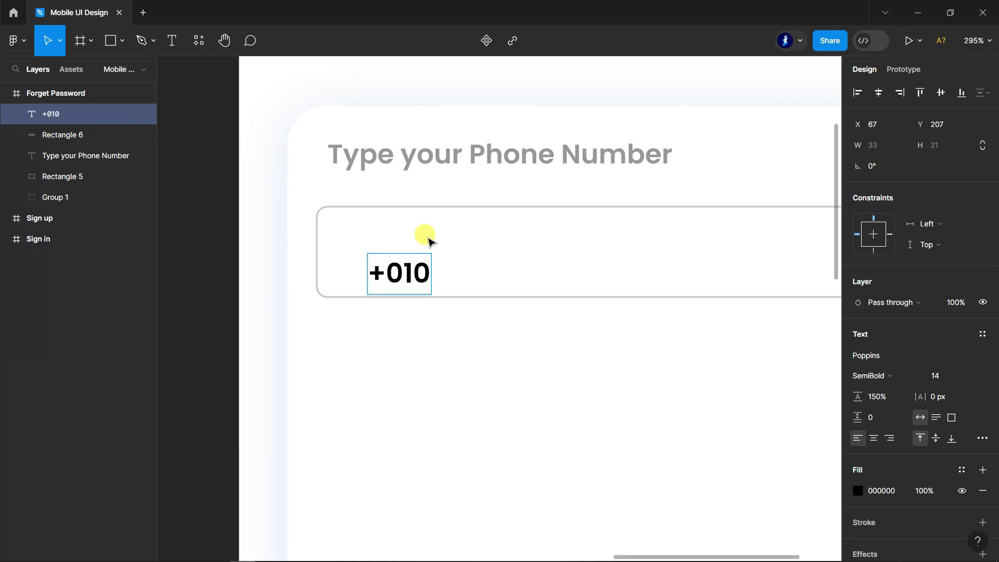
pyautogui.write(' 5437 328')
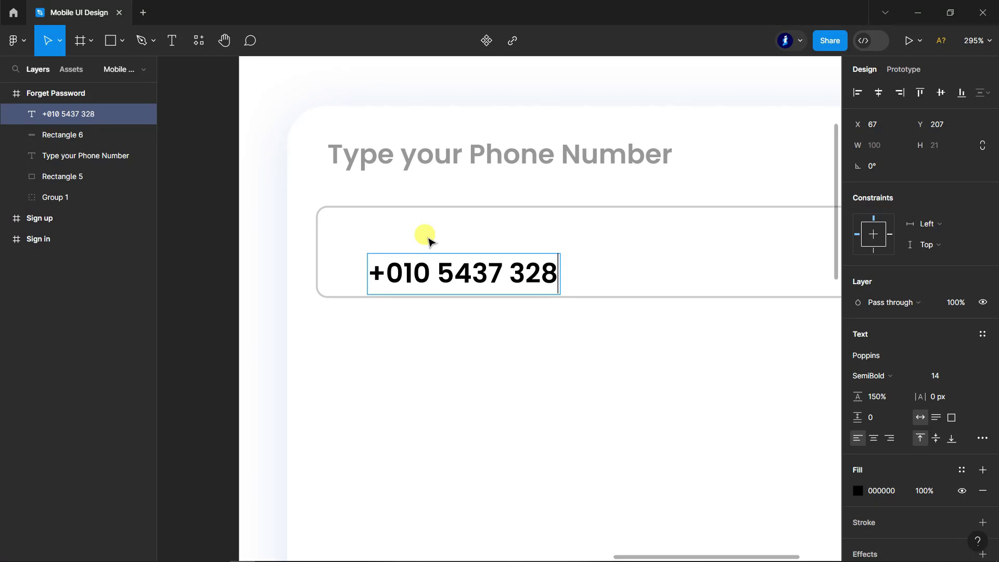
pyautogui.press('Escape')
pyautogui.moveTo(459, 270); pyautogui.dragTo(447, 249)
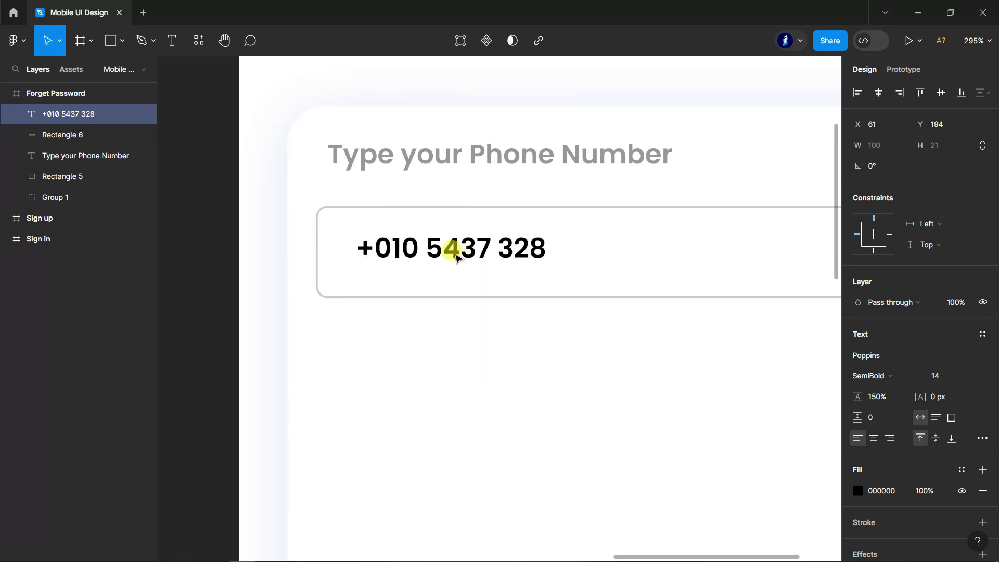
# Set both the phone number and the Type your Phone Number label to Medium weight.
pyautogui.click(864, 376)
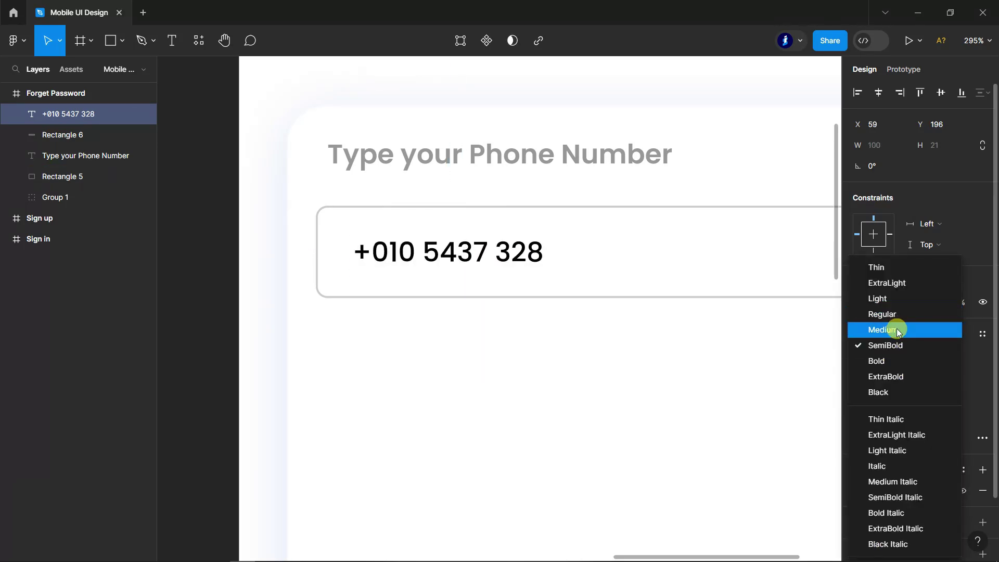
pyautogui.click(897, 331)
pyautogui.click(589, 161)
pyautogui.click(923, 377)
pyautogui.click(897, 331)
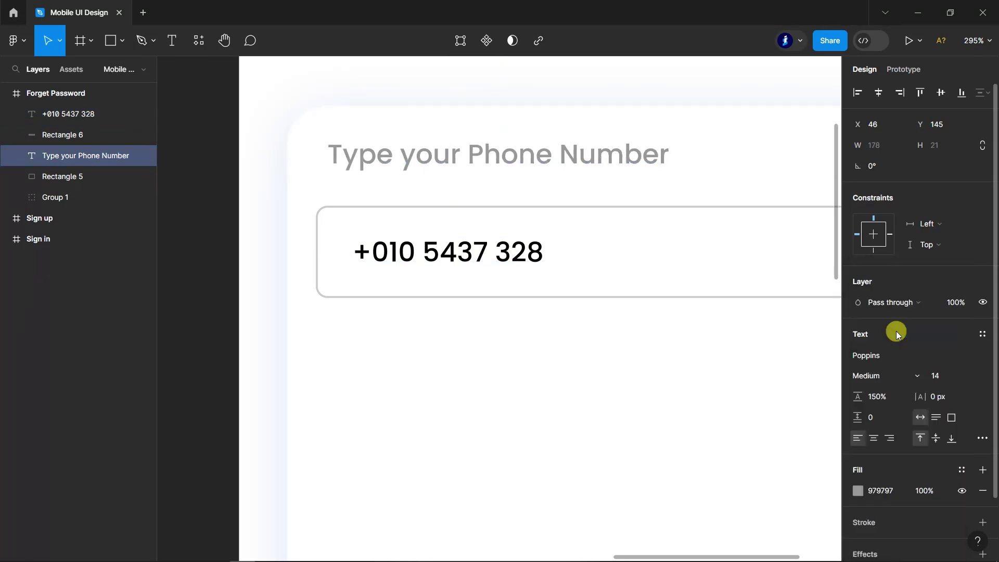
pyautogui.click(203, 298)
# Paste the verification note under the phone field and break it onto two lines.
pyautogui.keyDown('ctrl'); pyautogui.scroll(-5, 203, 299); pyautogui.keyUp('ctrl')
pyautogui.press('t')
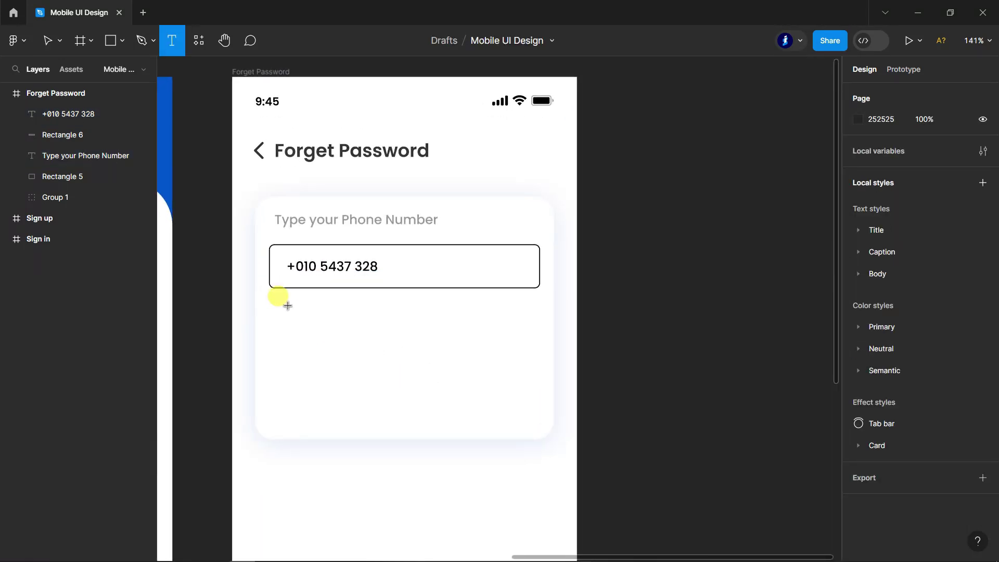
pyautogui.click(287, 305)
pyautogui.hotkey('ctrl', 'v')
pyautogui.press('Escape')
pyautogui.moveTo(437, 318); pyautogui.dragTo(418, 311)
pyautogui.press('Return')
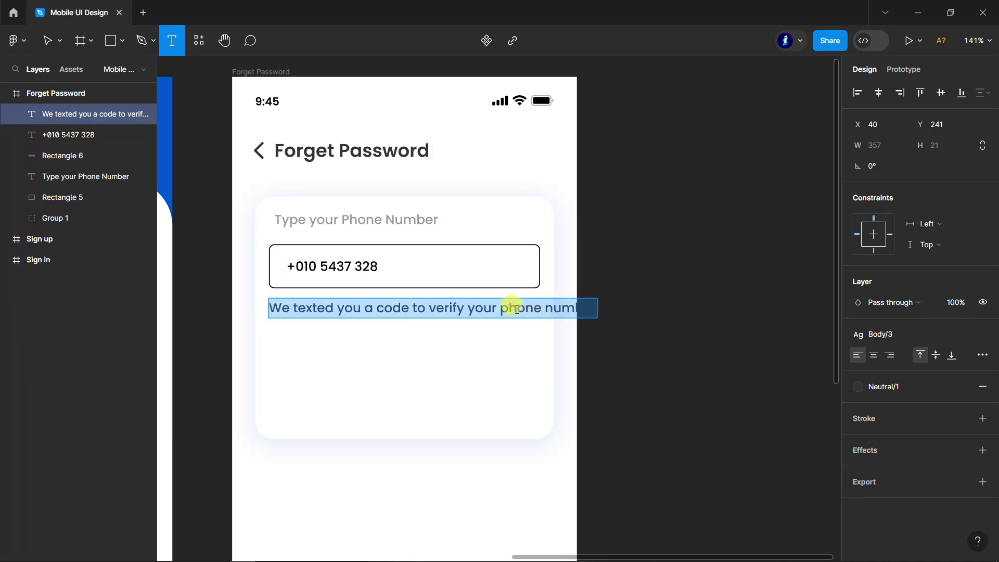
pyautogui.click(502, 308)
pyautogui.press('Return')
pyautogui.press('Escape')
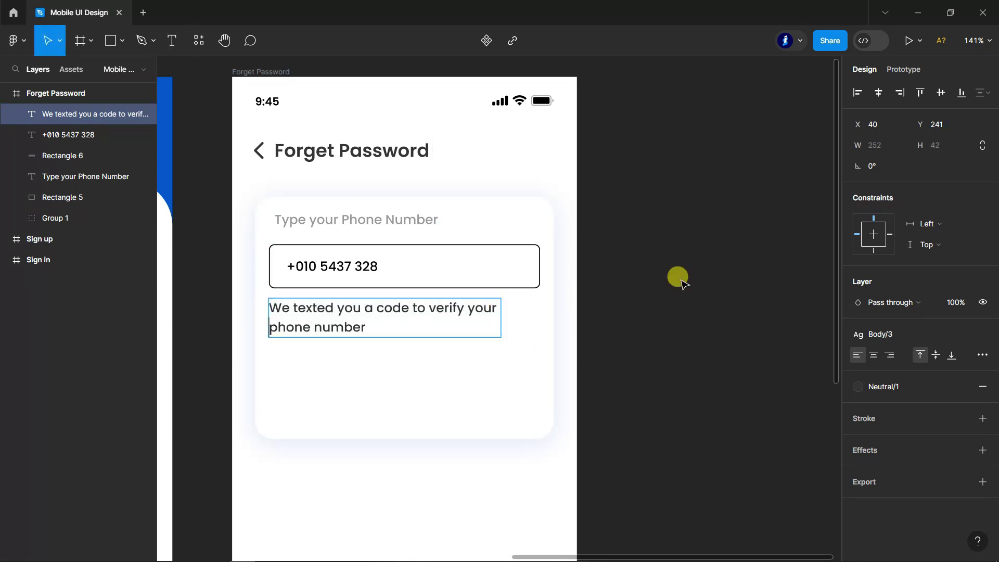
pyautogui.click(675, 278)
pyautogui.click(525, 280)
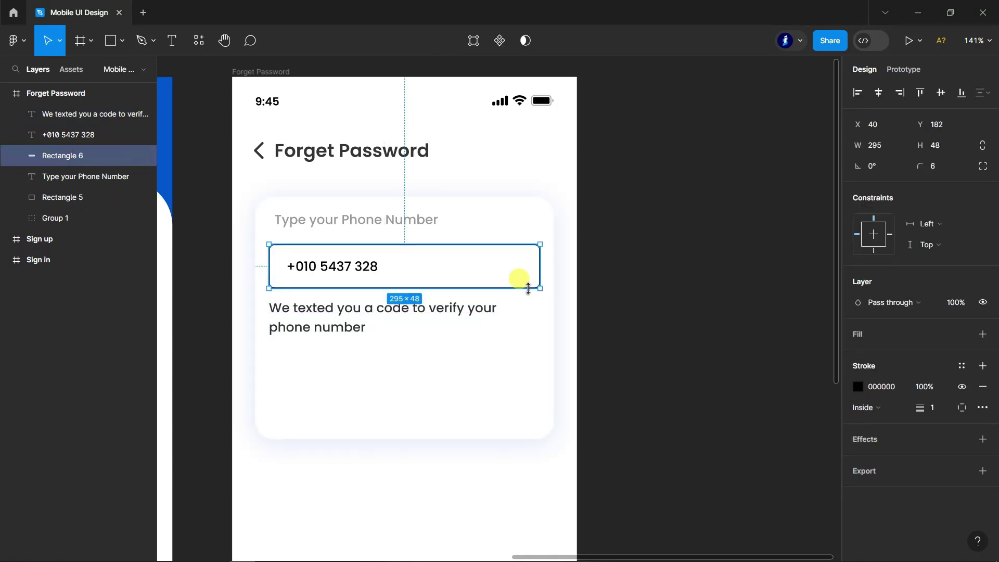
# Copy the phone field below the note and fill the copy blue 0056C5 without outline.
pyautogui.keyDown('shift'); pyautogui.click(57, 134); pyautogui.keyUp('shift')
pyautogui.moveTo(363, 269); pyautogui.dragTo(359, 384)
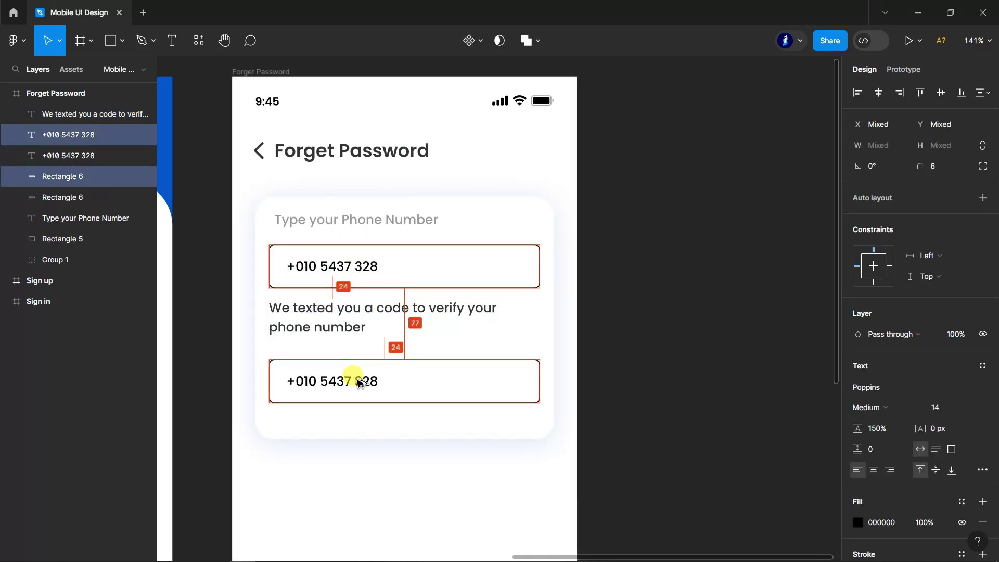
pyautogui.click(66, 182)
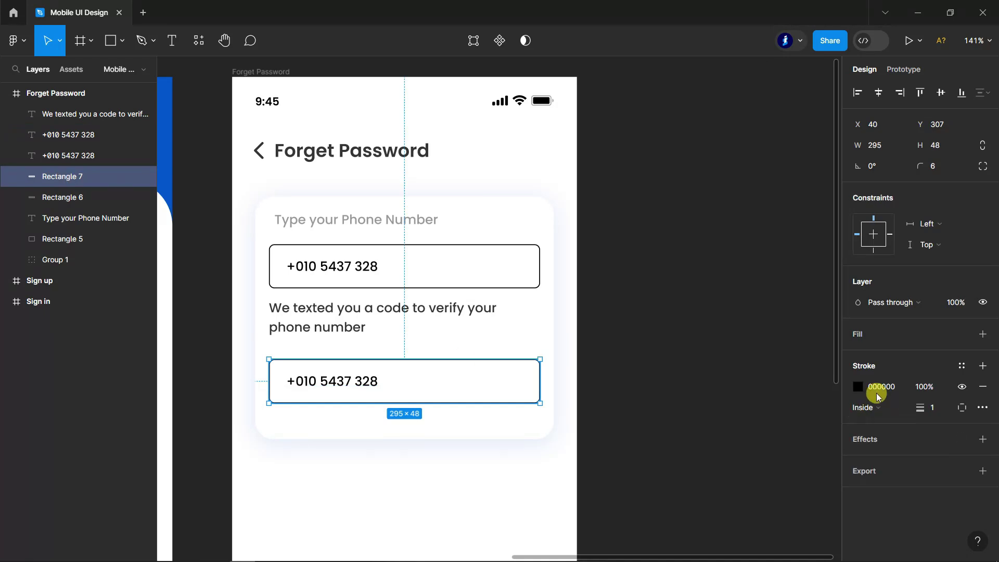
pyautogui.click(982, 335)
pyautogui.click(982, 408)
pyautogui.click(858, 355)
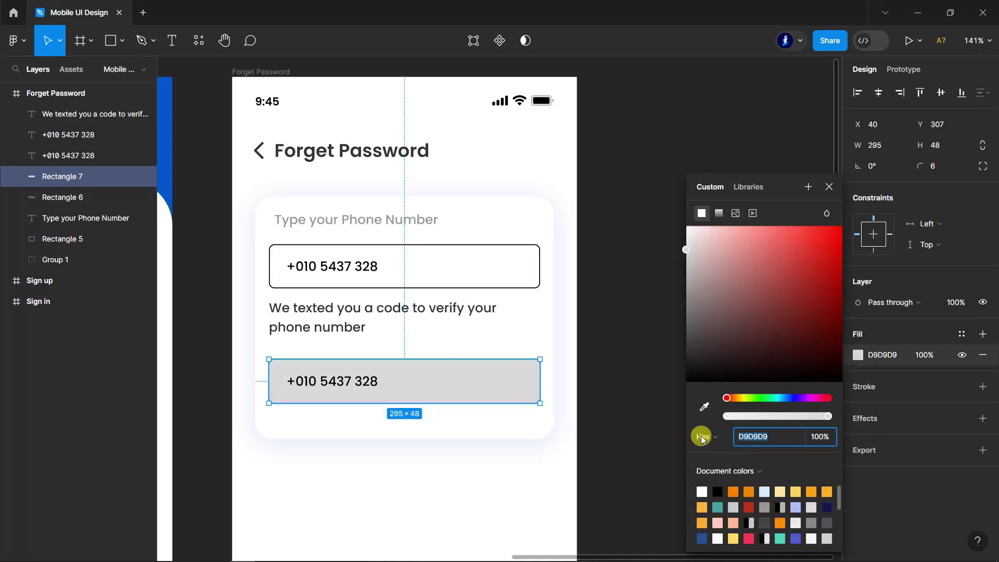
pyautogui.click(702, 408)
pyautogui.click(162, 139)
pyautogui.press('Escape')
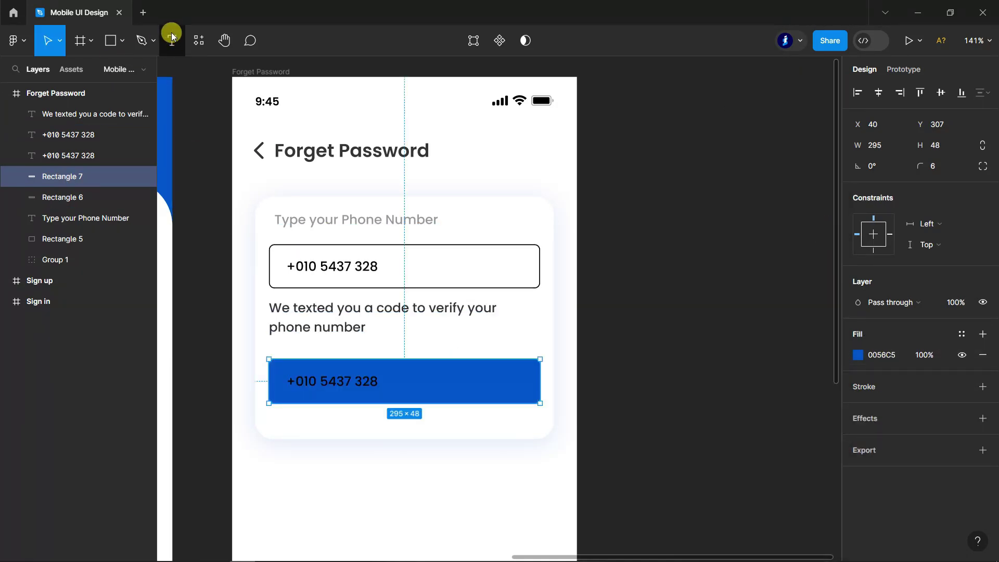
# Change the copied text to Send in Medium weight.
pyautogui.click(172, 41)
pyautogui.click(318, 382)
pyautogui.write('Send')
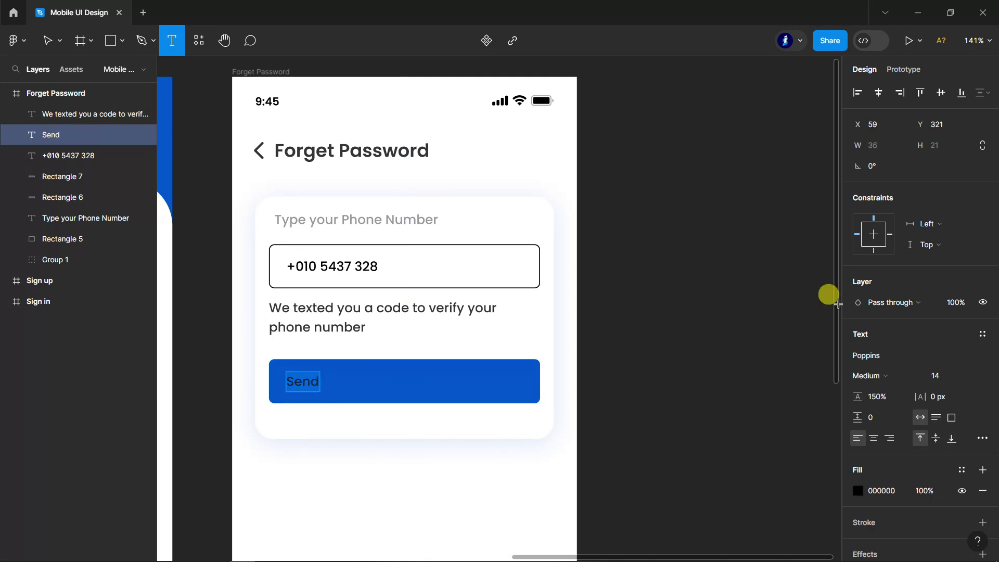
pyautogui.click(918, 378)
pyautogui.click(890, 345)
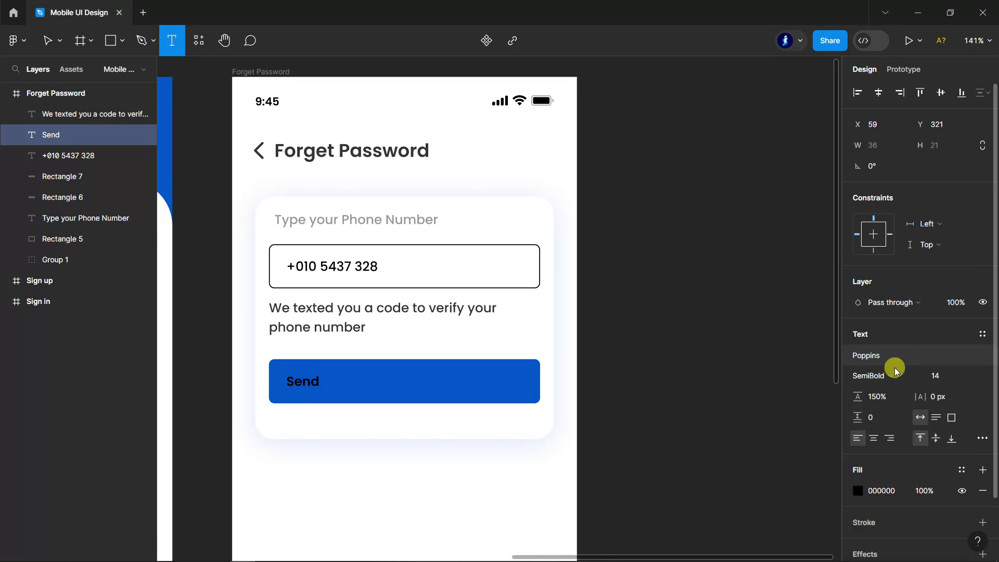
pyautogui.click(916, 376)
pyautogui.click(893, 329)
# Make the Send text white and centre it horizontally on the button.
pyautogui.click(856, 490)
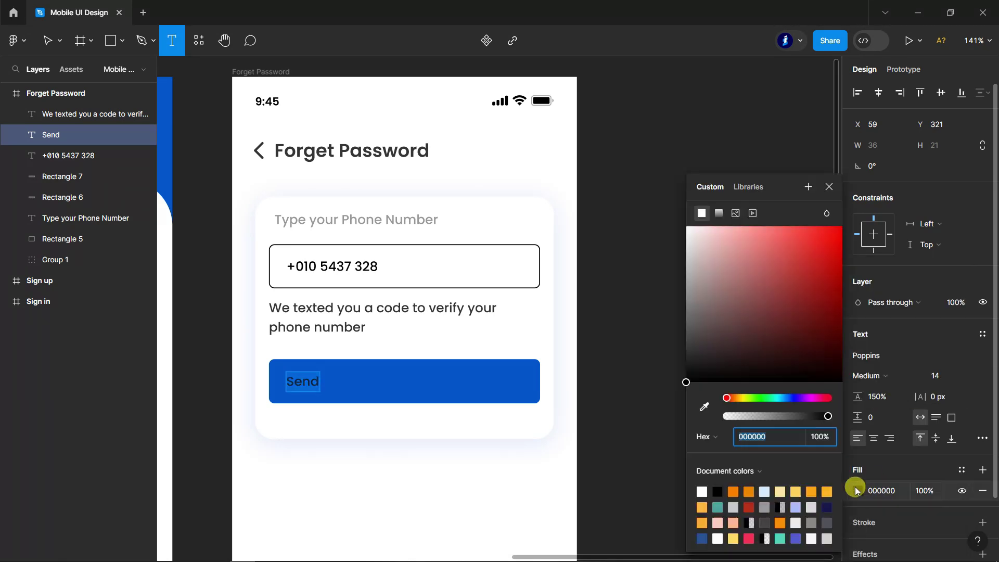
pyautogui.moveTo(693, 240); pyautogui.dragTo(679, 218)
pyautogui.click(829, 186)
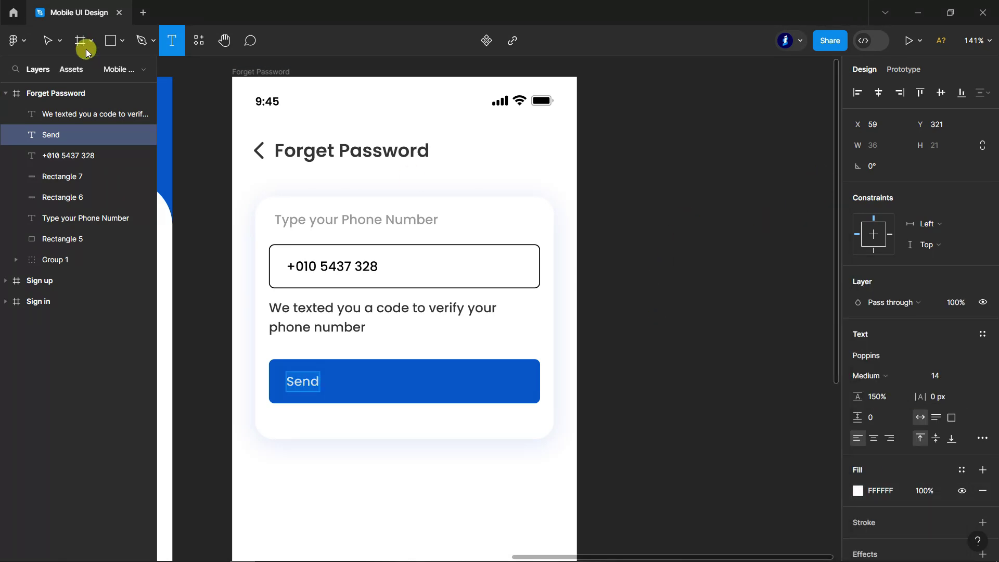
pyautogui.click(48, 41)
pyautogui.click(878, 92)
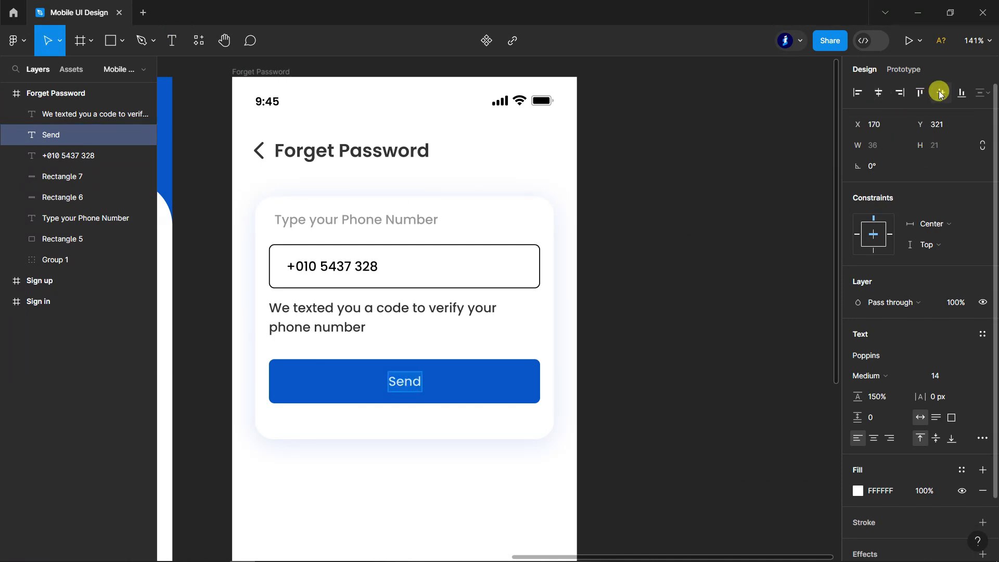
pyautogui.scroll(-3, 676, 234)
# Draw a 290-tall grey rectangle across the bottom of the Forget Password screen.
pyautogui.scroll(-2, 691, 258)
pyautogui.click(691, 259)
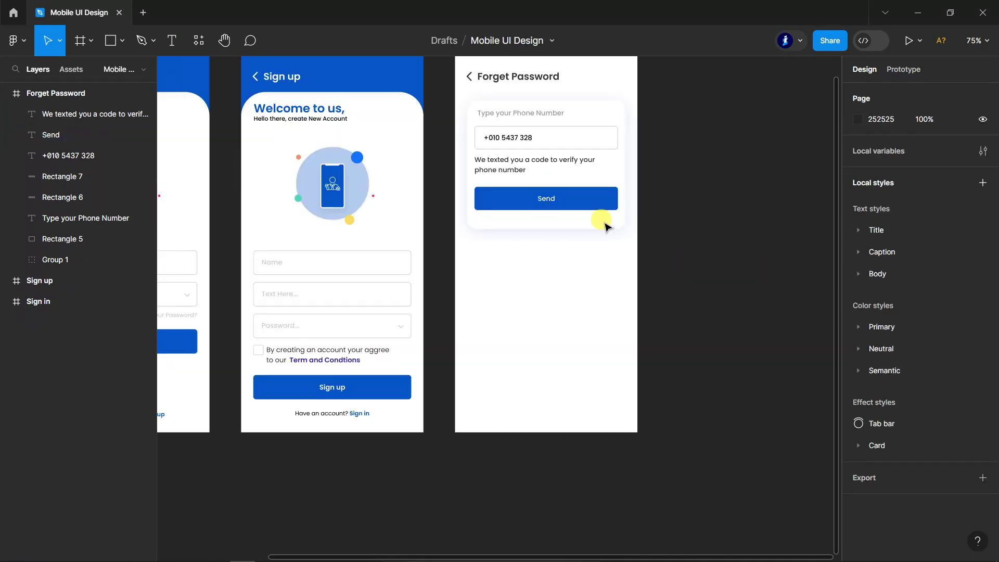
pyautogui.click(109, 41)
pyautogui.moveTo(456, 306); pyautogui.dragTo(638, 432)
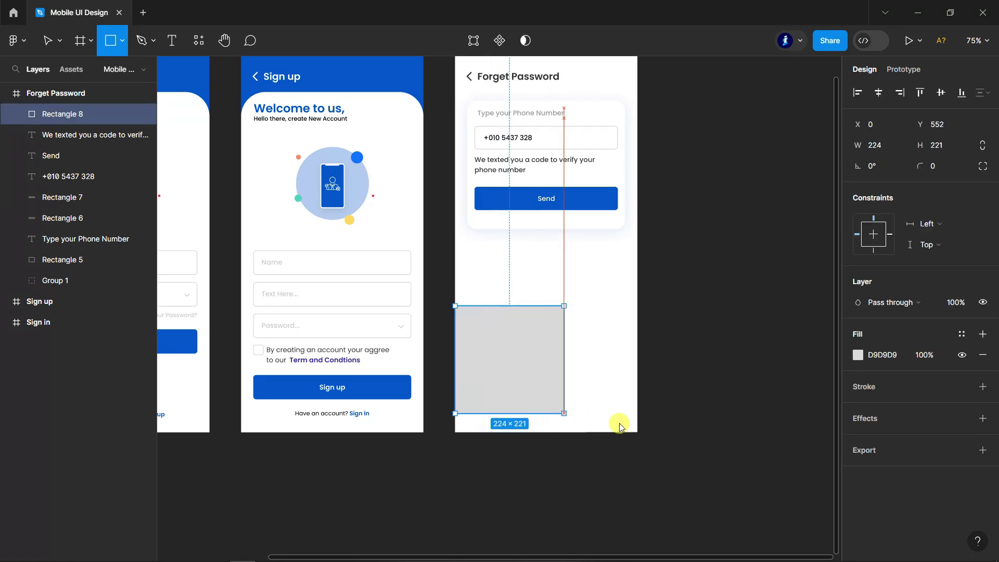
pyautogui.moveTo(529, 306); pyautogui.dragTo(520, 290)
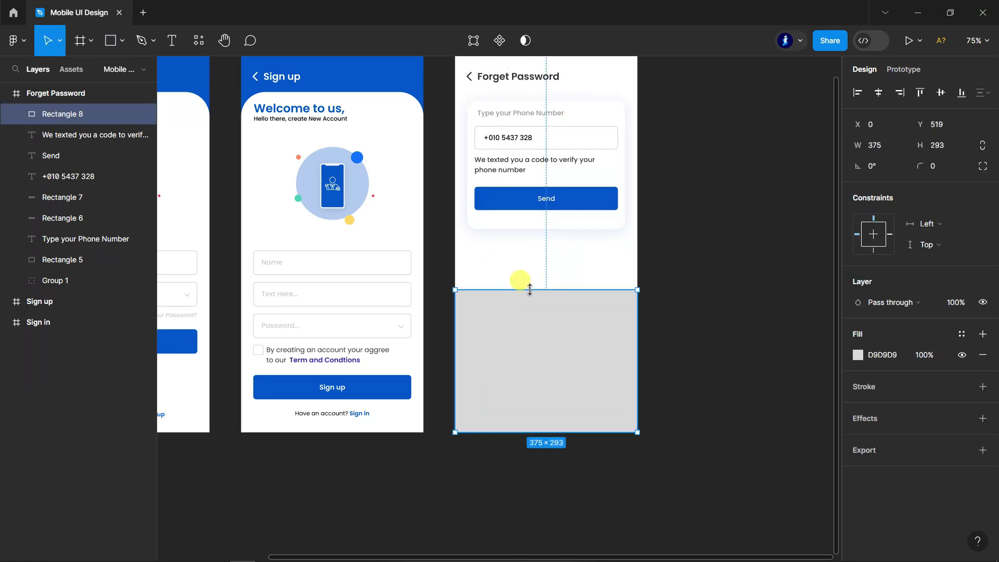
pyautogui.click(939, 146)
pyautogui.write('290')
pyautogui.press('Return')
pyautogui.moveTo(557, 371); pyautogui.dragTo(558, 373)
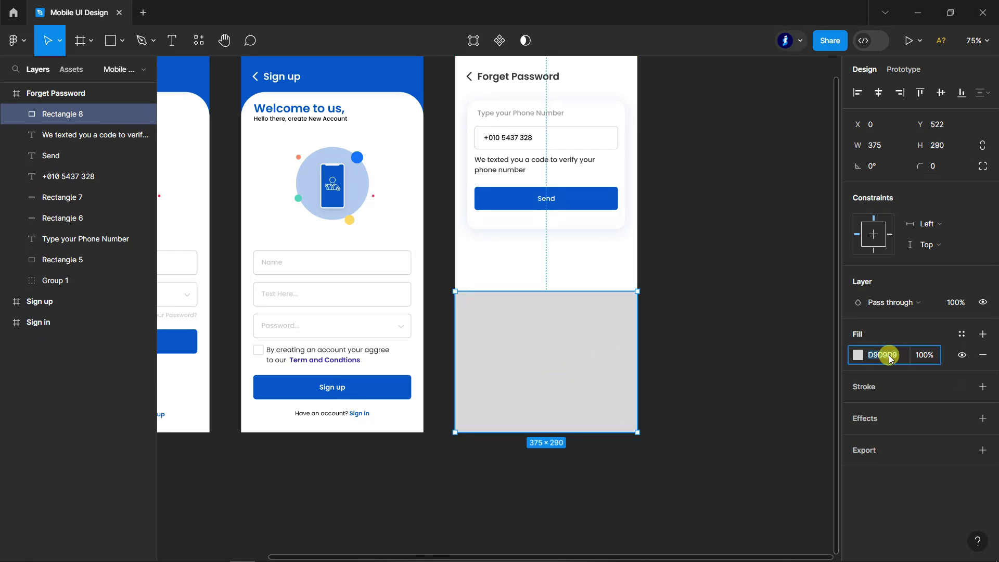
# Group the phone card's layers and name the group send.
pyautogui.click(721, 457)
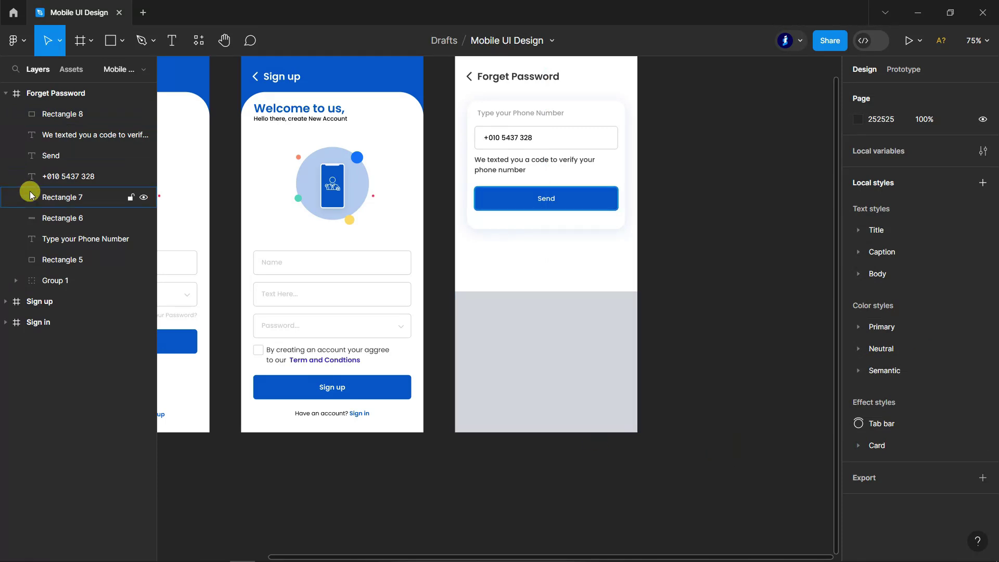
pyautogui.moveTo(58, 260); pyautogui.dragTo(59, 136)
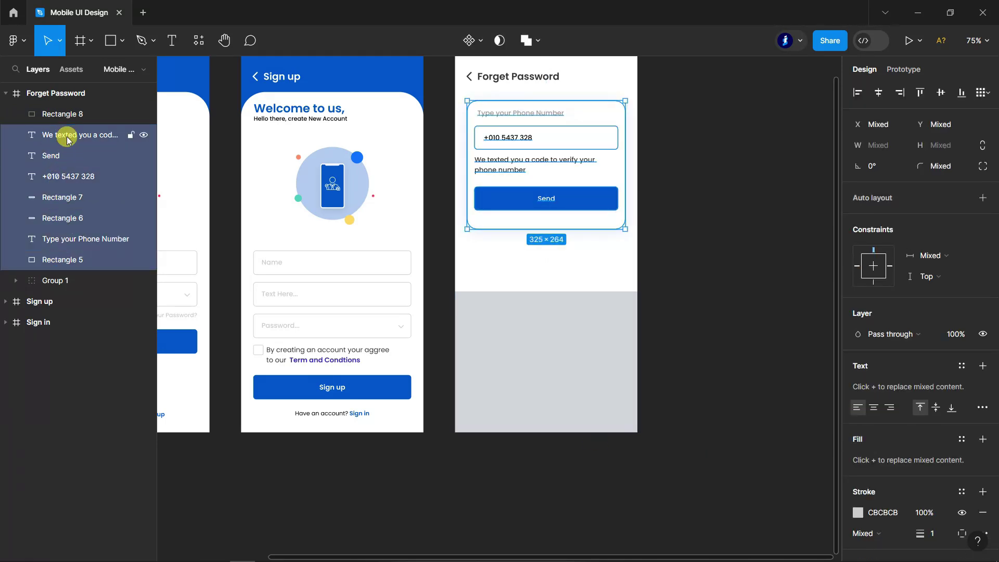
pyautogui.hotkey('ctrl', 'g')
pyautogui.doubleClick(54, 136)
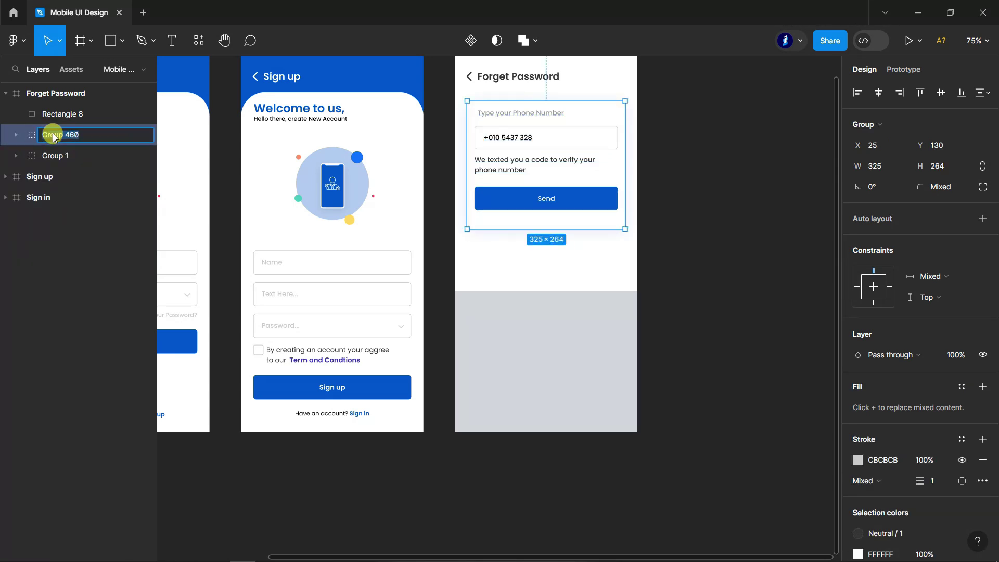
pyautogui.write('se')
pyautogui.press('BackSpace')
pyautogui.write('d')
pyautogui.click(707, 236)
pyautogui.scroll(-3, 713, 272)
pyautogui.scroll(1, 550, 181)
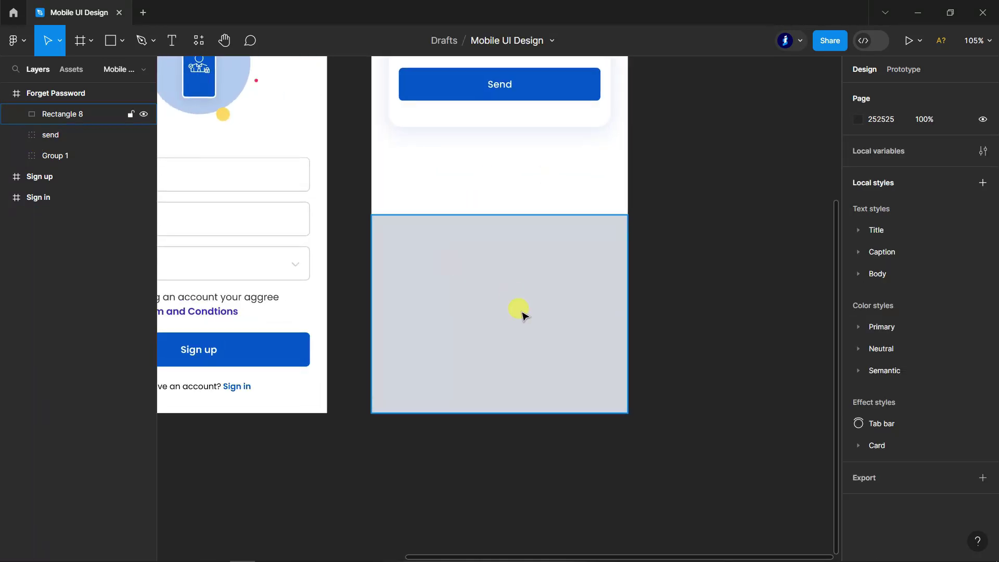
pyautogui.scroll(5, 515, 304)
pyautogui.scroll(-5, 485, 312)
pyautogui.scroll(5, 486, 312)
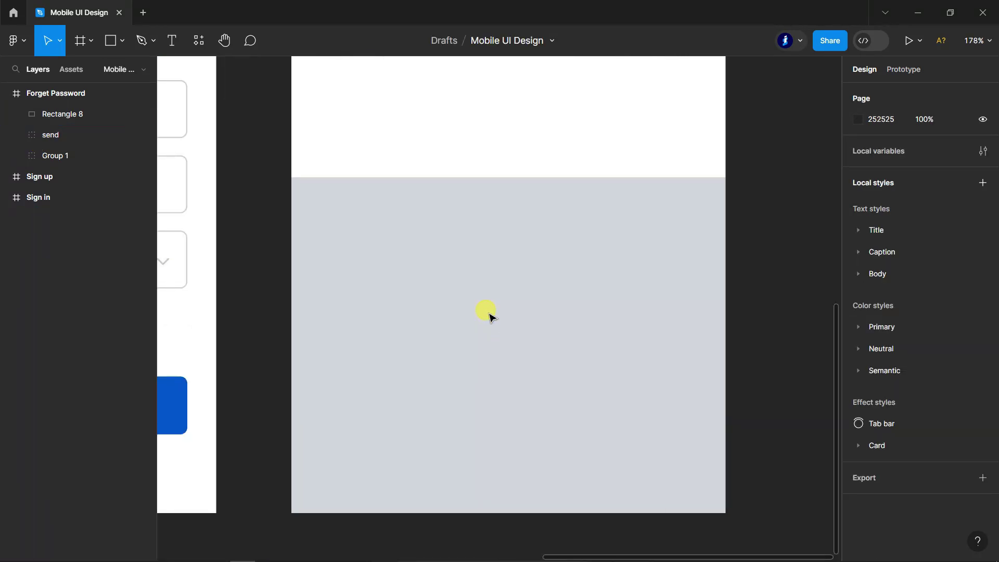
# Draw a small 32×42 key rectangle at the panel's top-left.
pyautogui.click(111, 40)
pyautogui.scroll(3, 321, 201)
pyautogui.moveTo(321, 201); pyautogui.dragTo(383, 276)
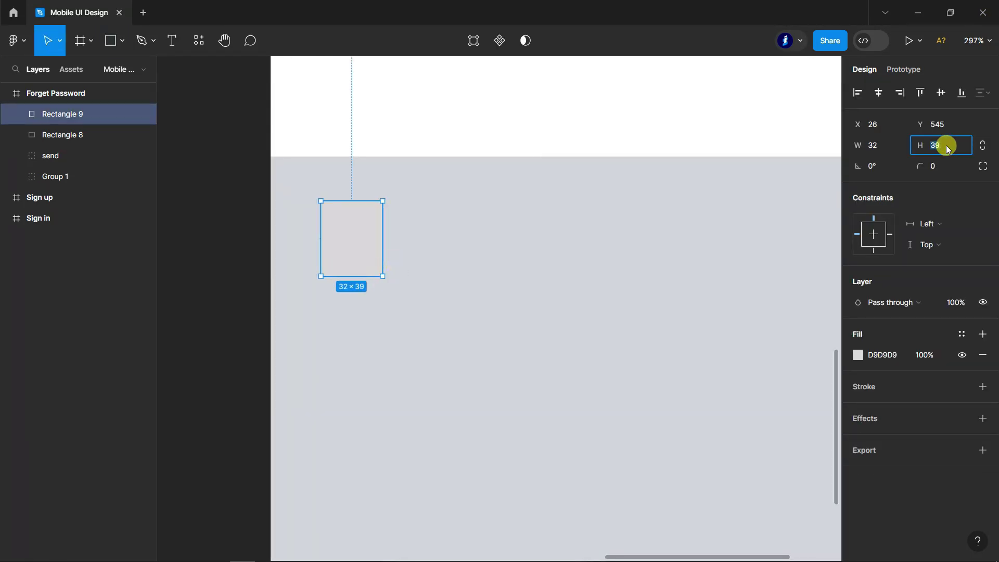
pyautogui.write('42')
pyautogui.press('Return')
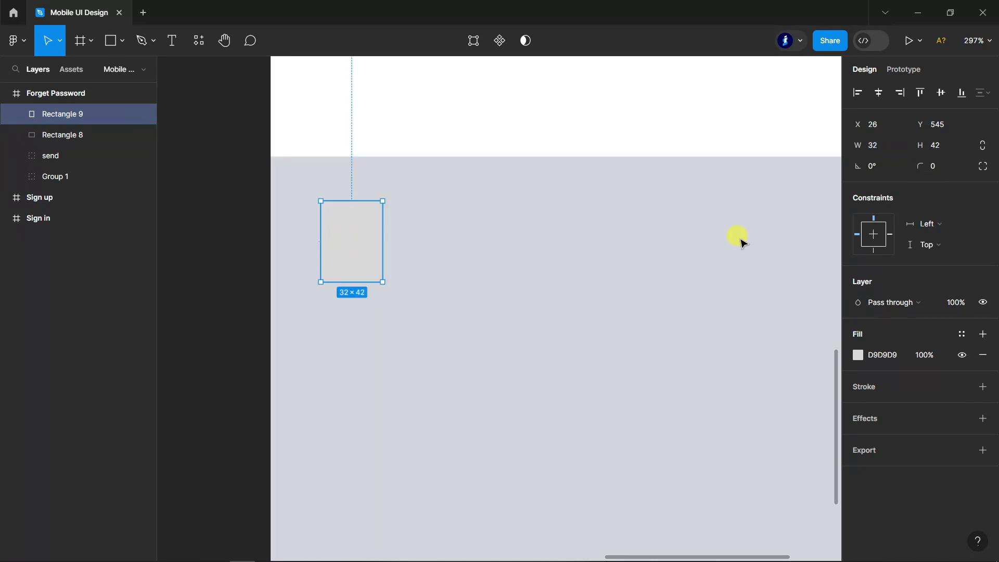
# Give the key radius 7, white FFFFFF fill, and a drop shadow with blur 0, Y 1.
pyautogui.write('7')
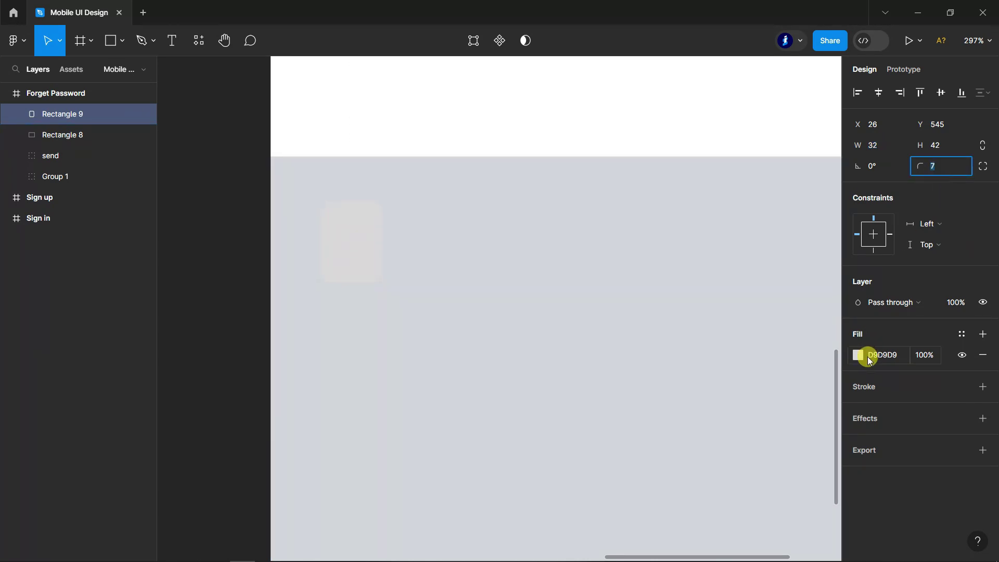
pyautogui.click(870, 357)
pyautogui.write('fffff')
pyautogui.press('Return')
pyautogui.click(983, 418)
pyautogui.click(857, 441)
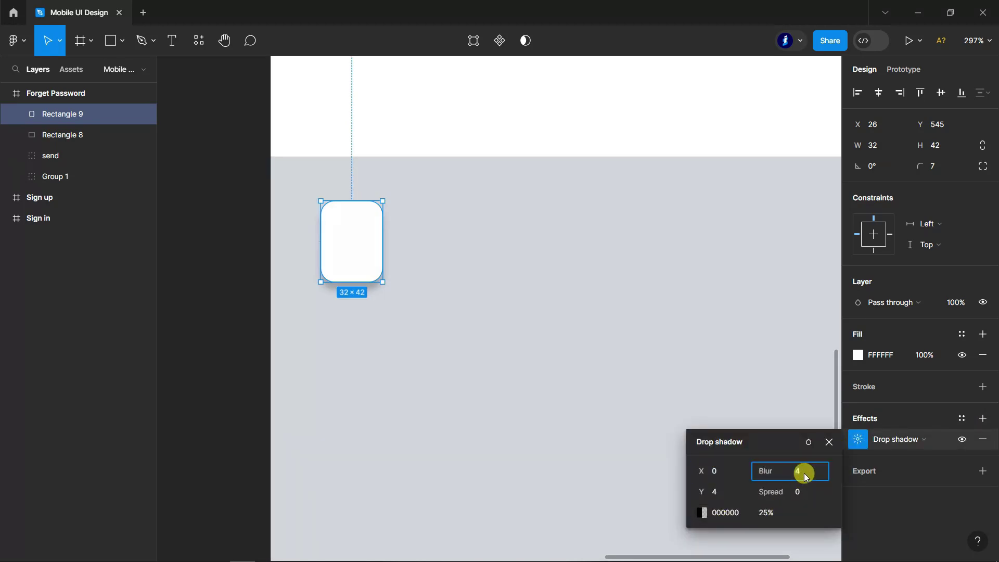
pyautogui.write('0')
pyautogui.click(723, 493)
pyautogui.write('1')
pyautogui.press('Return')
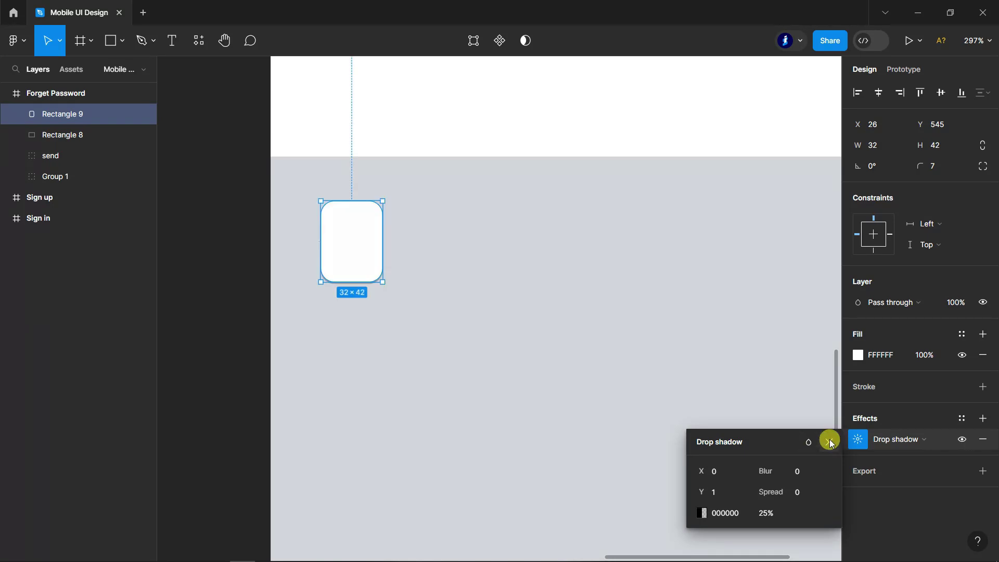
pyautogui.click(829, 442)
# Add a lowercase q text centred on the key.
pyautogui.click(171, 41)
pyautogui.scroll(3, 307, 243)
pyautogui.click(303, 228)
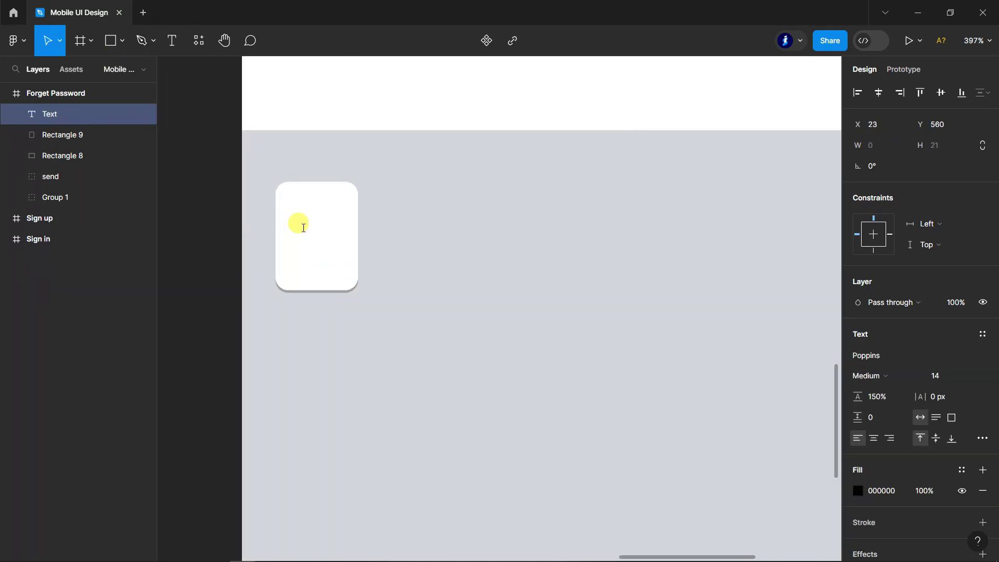
pyautogui.write('q')
pyautogui.press('Escape')
pyautogui.moveTo(313, 258); pyautogui.dragTo(323, 244)
pyautogui.moveTo(322, 244); pyautogui.dragTo(322, 244)
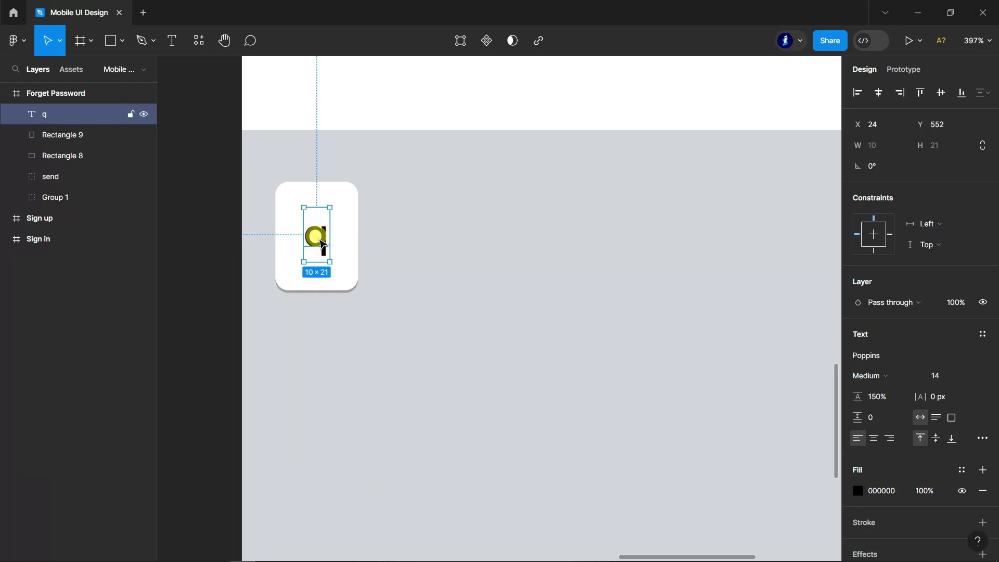
# Set the q to Regular weight and group it with the key rectangle.
pyautogui.click(203, 251)
pyautogui.keyDown('ctrl'); pyautogui.scroll(-1, 203, 251); pyautogui.keyUp('ctrl')
pyautogui.click(312, 240)
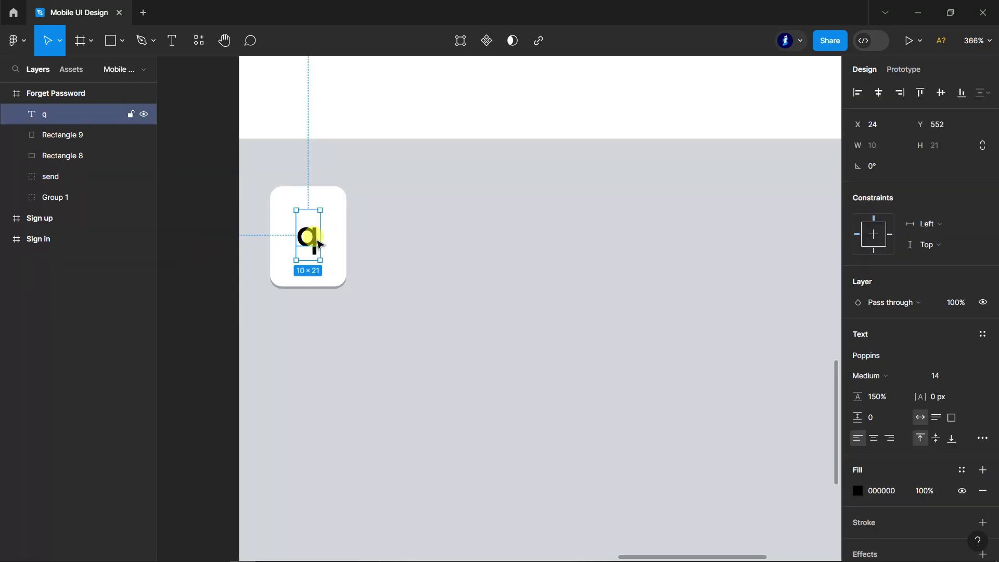
pyautogui.click(916, 375)
pyautogui.click(893, 314)
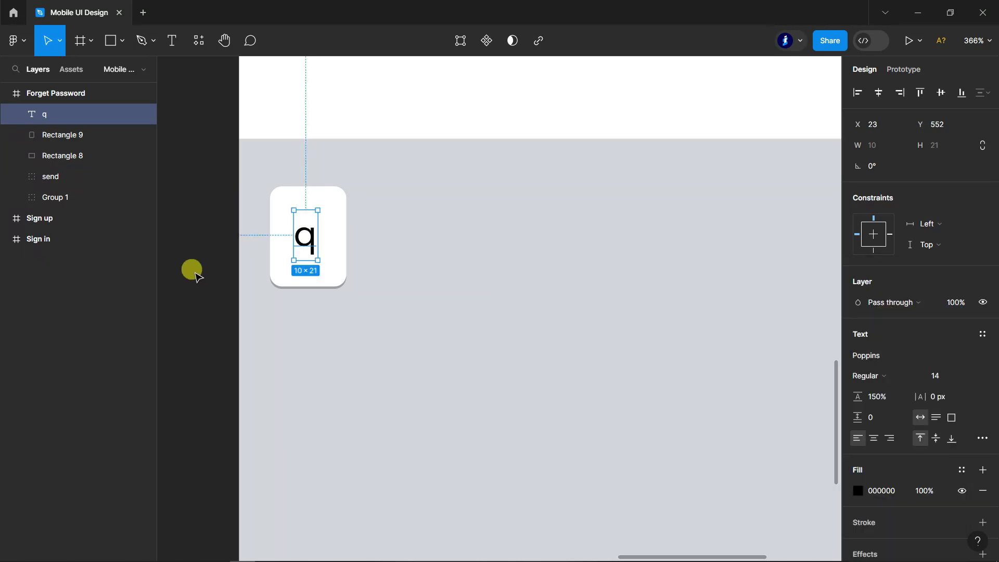
pyautogui.click(192, 272)
pyautogui.click(51, 134)
pyautogui.keyDown('shift'); pyautogui.click(52, 117); pyautogui.keyUp('shift')
pyautogui.hotkey('ctrl', 'g')
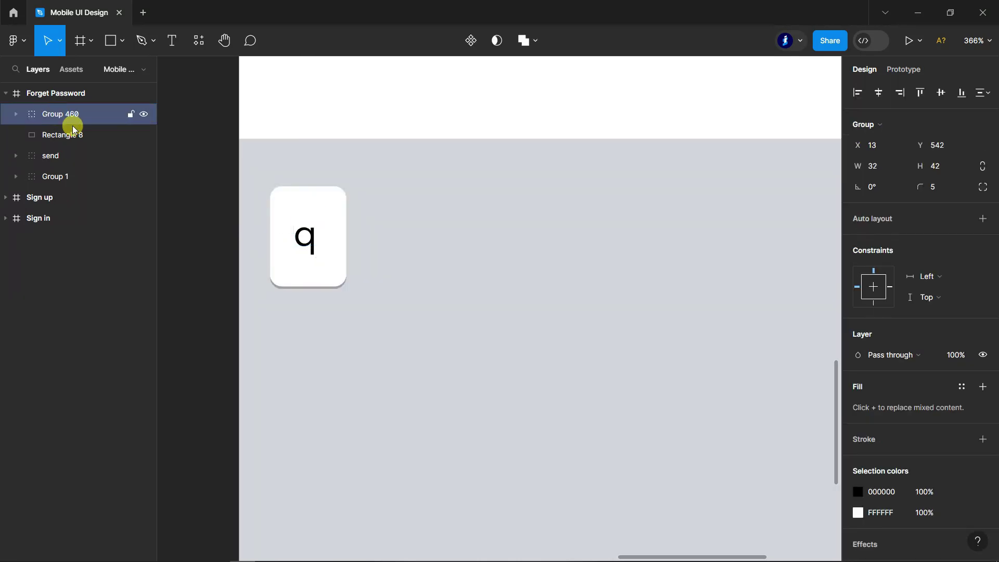
# Duplicate the q key to its right and group the copy.
pyautogui.keyDown('ctrl'); pyautogui.scroll(-3, 417, 263); pyautogui.keyUp('ctrl')
pyautogui.moveTo(378, 250)
pyautogui.mouseDown()
pyautogui.moveTo(493, 243)
pyautogui.moveTo(467, 240)
pyautogui.mouseUp()
pyautogui.hotkey('ctrl', 'g')
pyautogui.keyDown('shift'); pyautogui.click(72, 135); pyautogui.keyUp('shift')
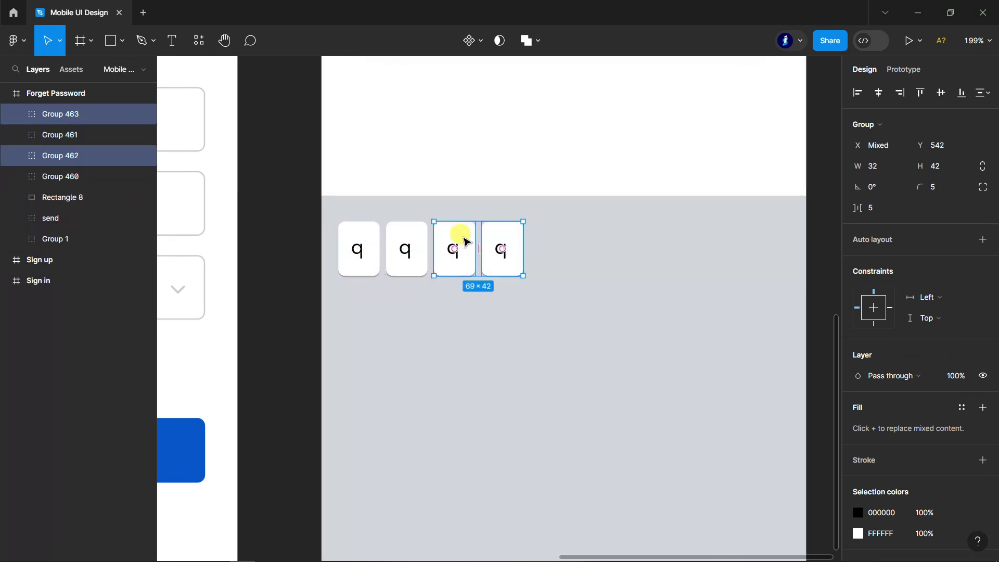
pyautogui.scroll(3, 442, 242)
pyautogui.scroll(5, 431, 245)
pyautogui.scroll(2, 417, 245)
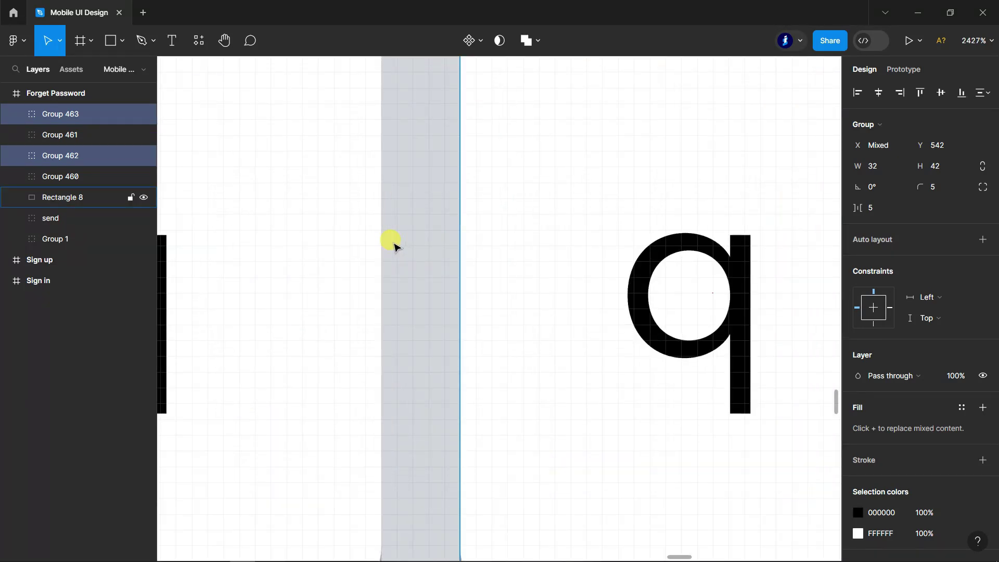
pyautogui.scroll(-8, 419, 242)
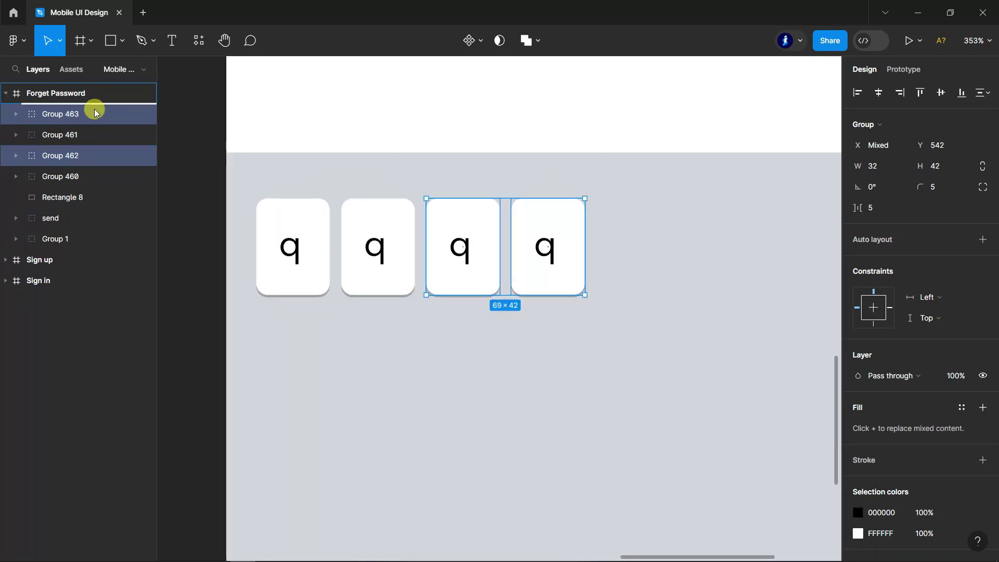
# Duplicate four keys, then two more, to build a row of ten q keys.
pyautogui.moveTo(95, 112); pyautogui.dragTo(95, 109)
pyautogui.keyDown('shift'); pyautogui.click(78, 176); pyautogui.keyUp('shift')
pyautogui.scroll(-3, 320, 208)
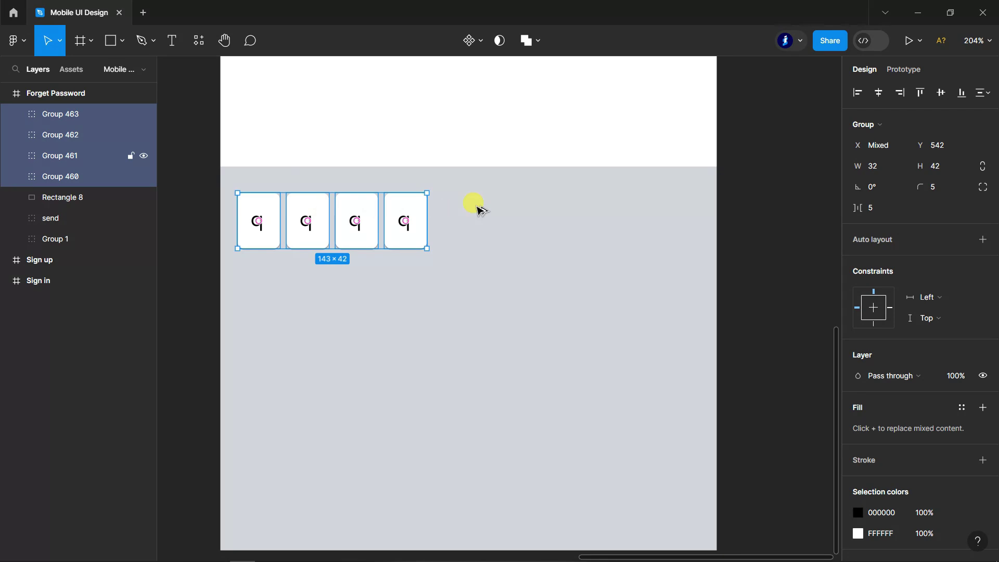
pyautogui.hotkey('ctrl', 'd')
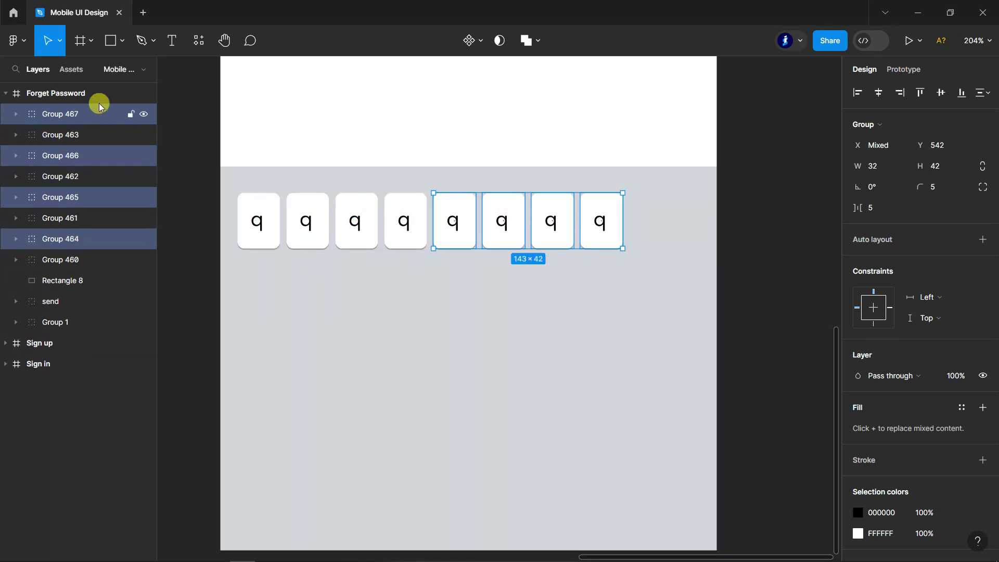
pyautogui.moveTo(99, 114); pyautogui.dragTo(86, 110)
pyautogui.click(83, 114)
pyautogui.keyDown('shift'); pyautogui.click(82, 136); pyautogui.keyUp('shift')
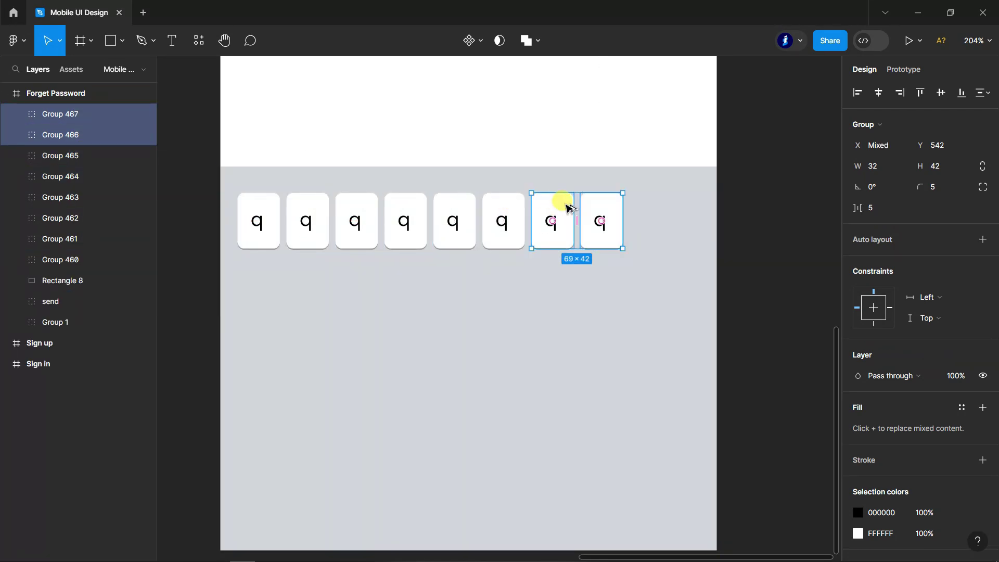
pyautogui.hotkey('ctrl', 'd')
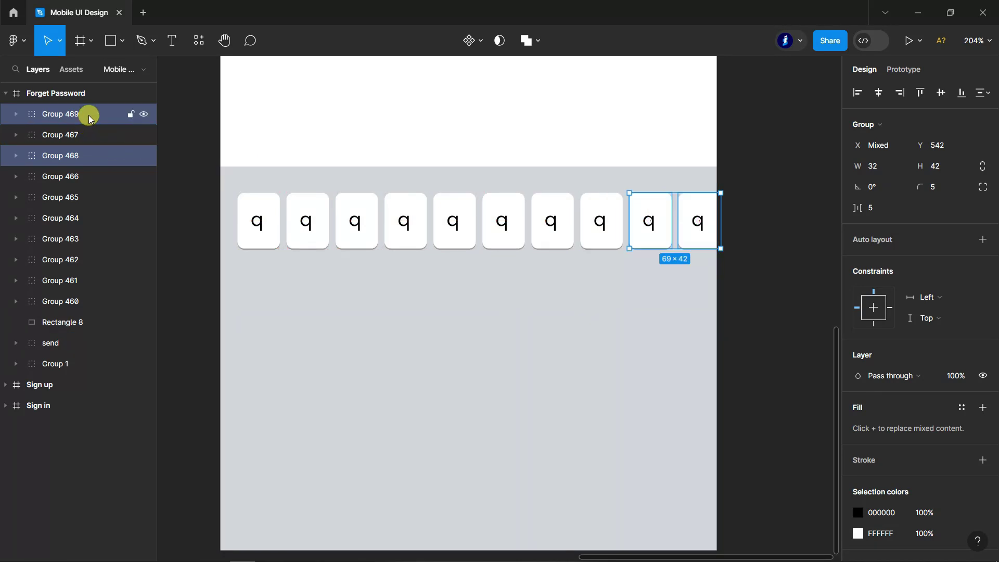
pyautogui.moveTo(89, 116); pyautogui.dragTo(86, 107)
# Select all ten key groups and centre the row across the keyboard panel.
pyautogui.keyDown('shift'); pyautogui.click(67, 302); pyautogui.keyUp('shift')
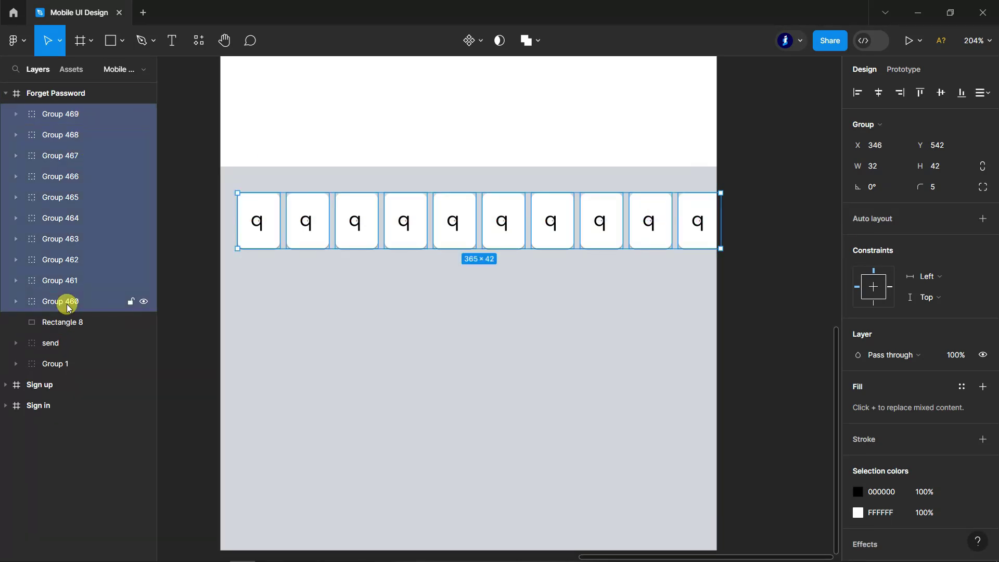
pyautogui.moveTo(517, 208); pyautogui.dragTo(505, 210)
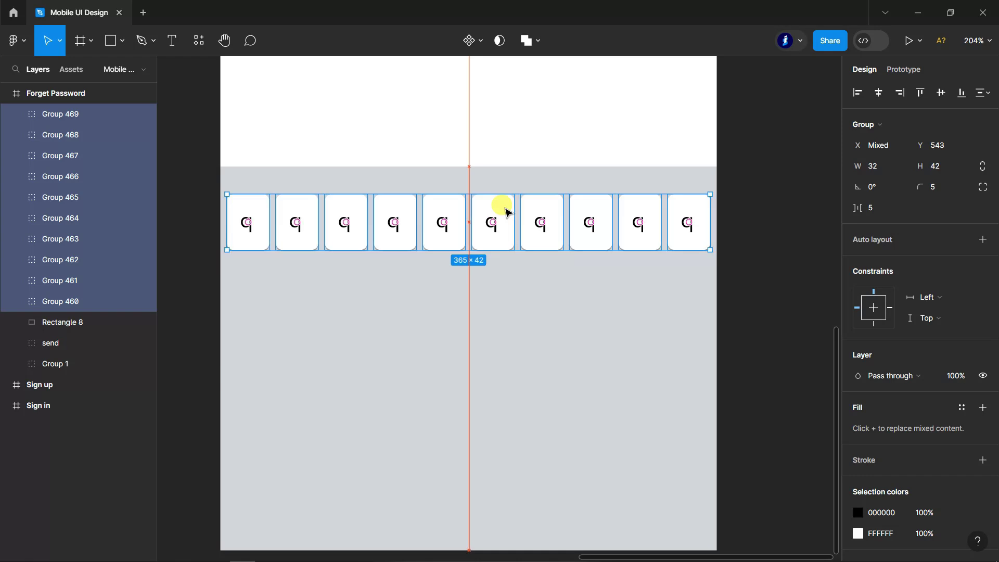
pyautogui.click(775, 241)
pyautogui.scroll(-2, 775, 242)
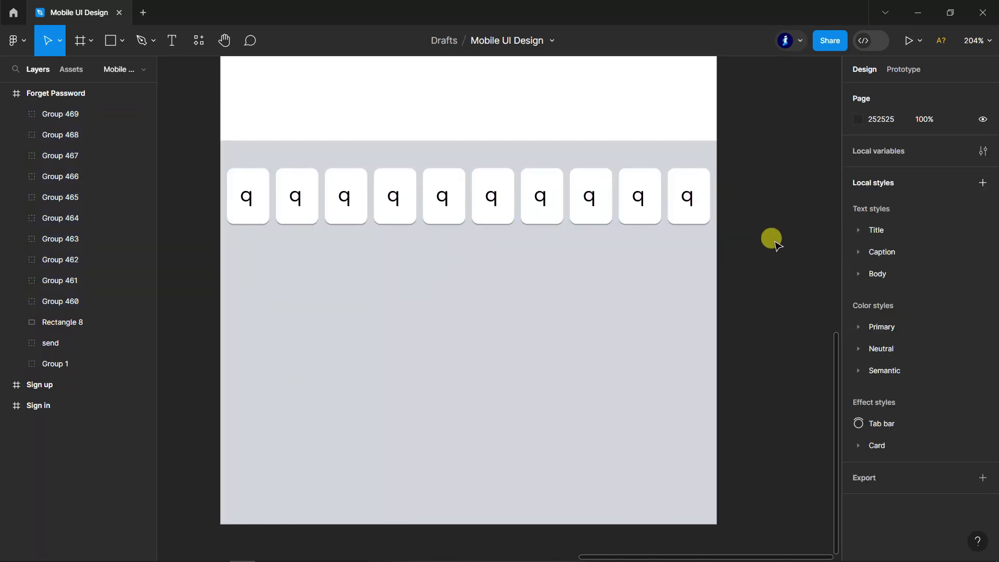
pyautogui.click(52, 301)
# Group the ten keys into a row and duplicate it below as a centred nine-key row.
pyautogui.keyDown('shift'); pyautogui.click(62, 116); pyautogui.keyUp('shift')
pyautogui.hotkey('ctrl', 'g')
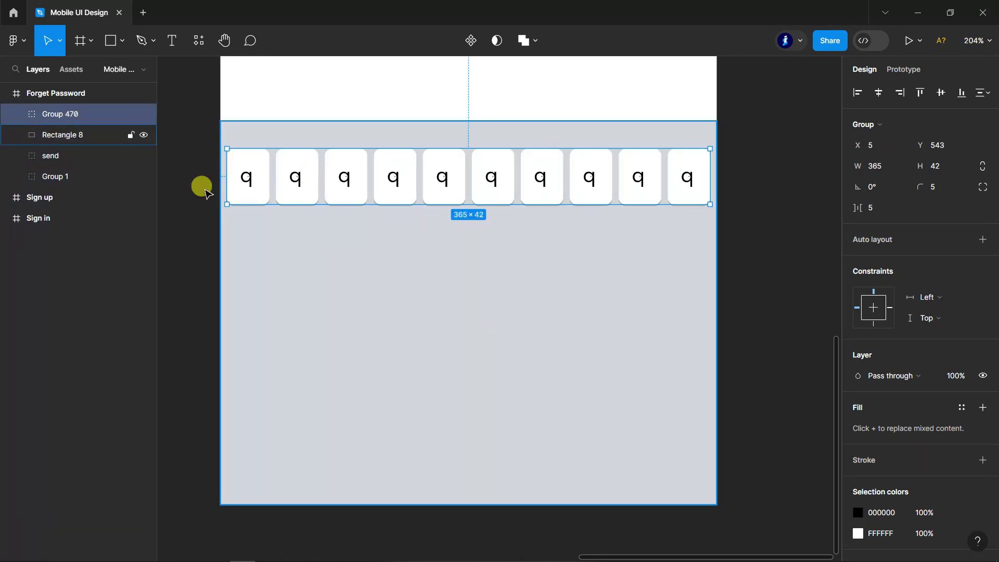
pyautogui.moveTo(446, 163); pyautogui.dragTo(447, 232)
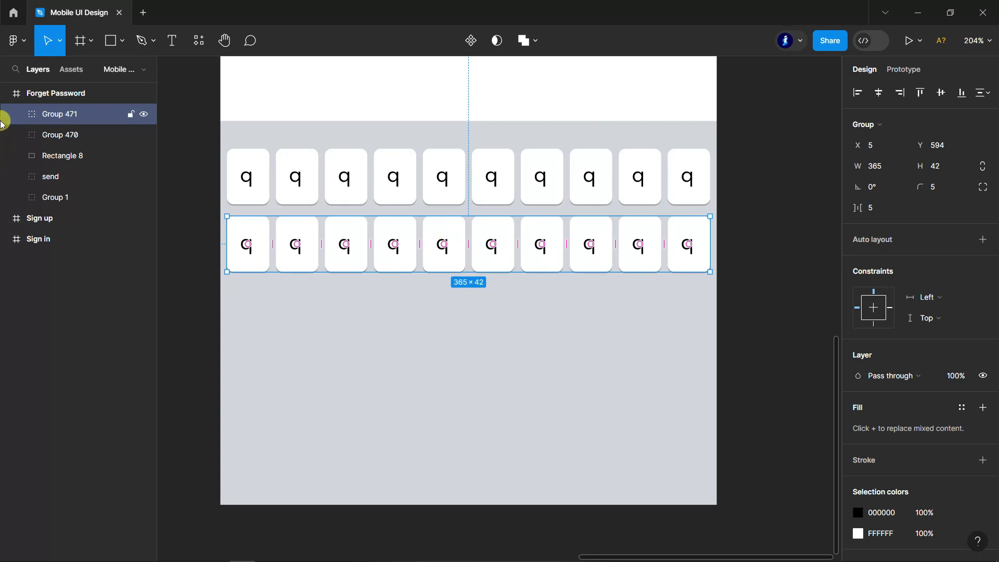
pyautogui.press('Return')
pyautogui.press('Delete')
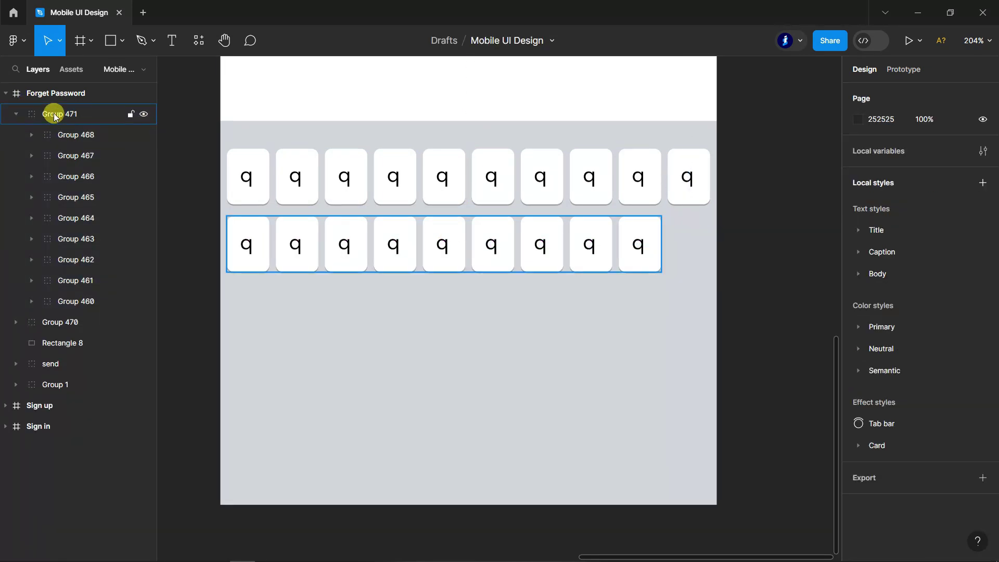
pyautogui.click(48, 114)
pyautogui.click(878, 92)
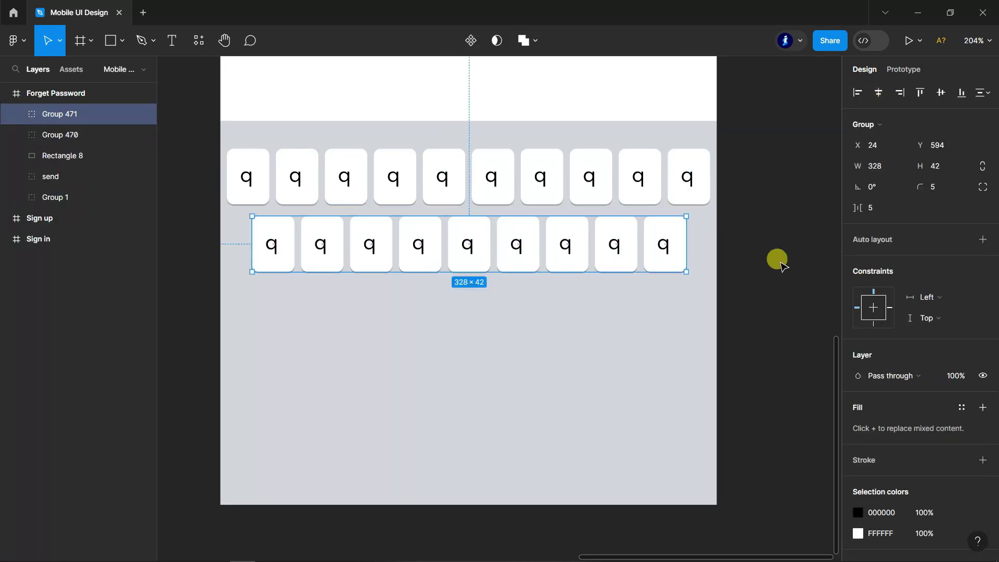
pyautogui.click(780, 254)
# Duplicate the nine-key row below as a third row, evenly spaced.
pyautogui.scroll(-1, 779, 254)
pyautogui.scroll(1, 776, 247)
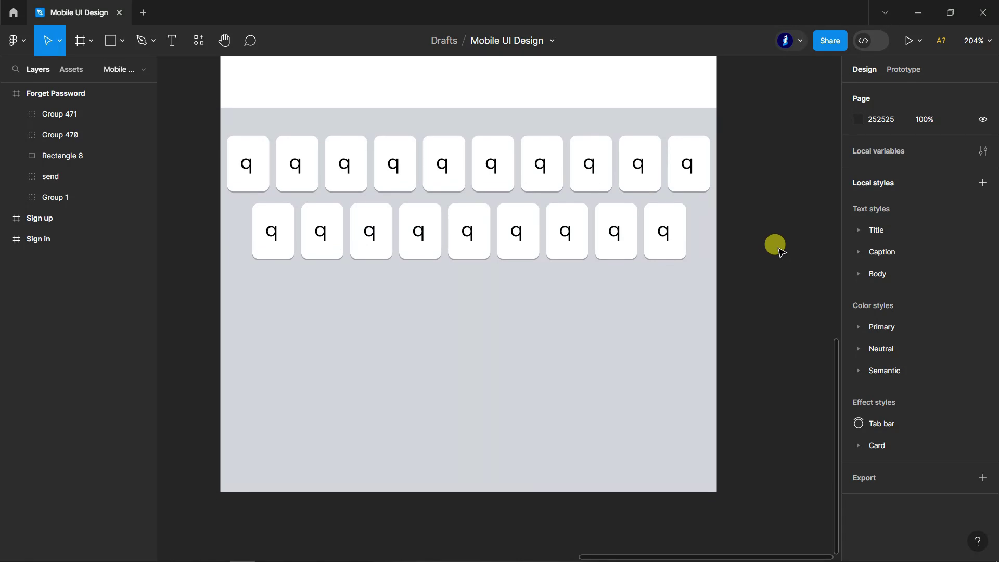
pyautogui.click(17, 114)
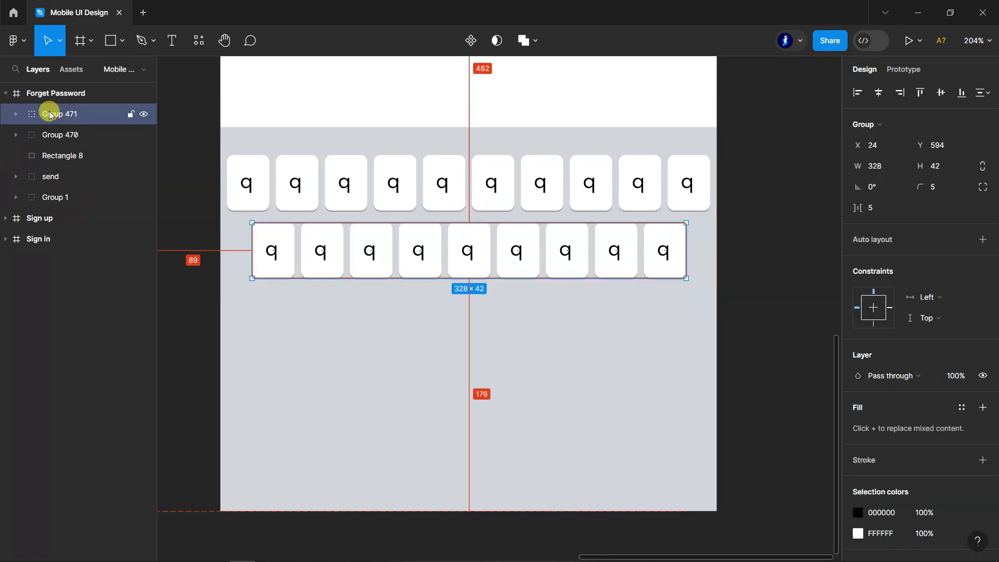
pyautogui.moveTo(468, 241)
pyautogui.mouseDown()
pyautogui.moveTo(476, 315)
pyautogui.moveTo(471, 308)
pyautogui.mouseUp()
pyautogui.click(45, 137)
pyautogui.click(57, 116)
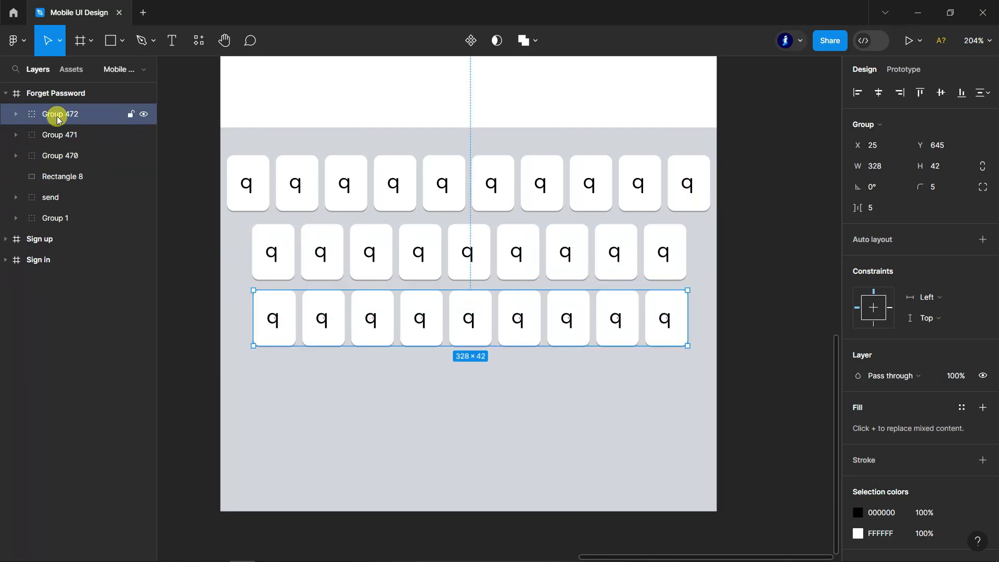
pyautogui.press('Down')
pyautogui.press('Down')
# Delete the third row's last two keys and centre the seven-key row.
pyautogui.click(16, 117)
pyautogui.click(73, 135)
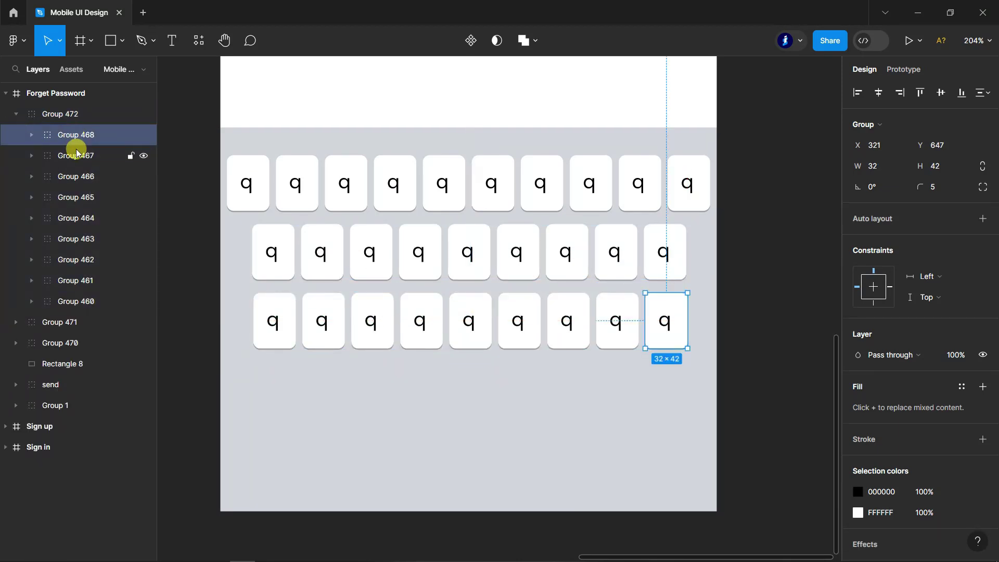
pyautogui.keyDown('shift'); pyautogui.click(71, 153); pyautogui.keyUp('shift')
pyautogui.press('Delete')
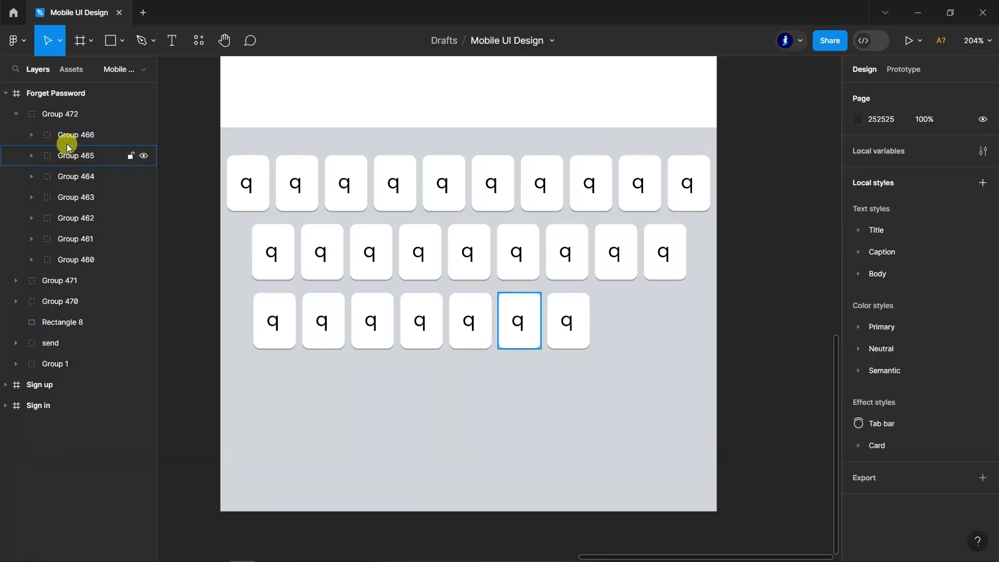
pyautogui.click(57, 114)
pyautogui.click(878, 92)
pyautogui.click(791, 200)
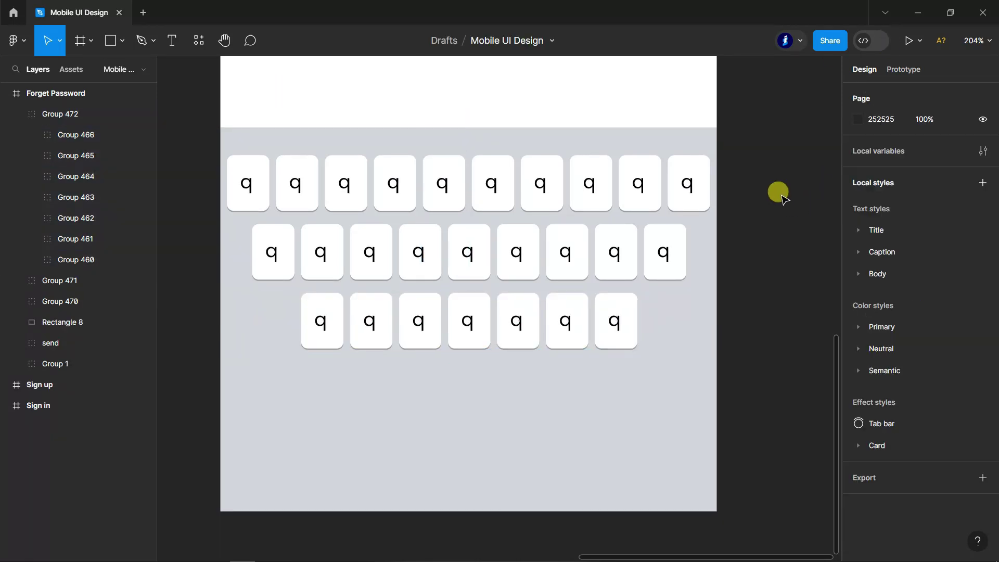
pyautogui.scroll(-2, 783, 194)
pyautogui.scroll(-1, 785, 195)
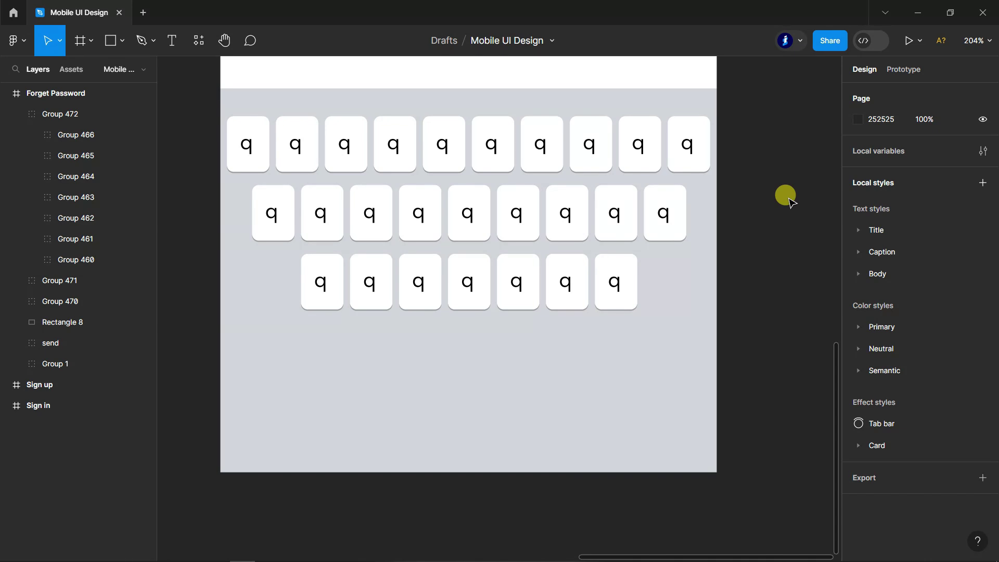
pyautogui.scroll(-1, 785, 196)
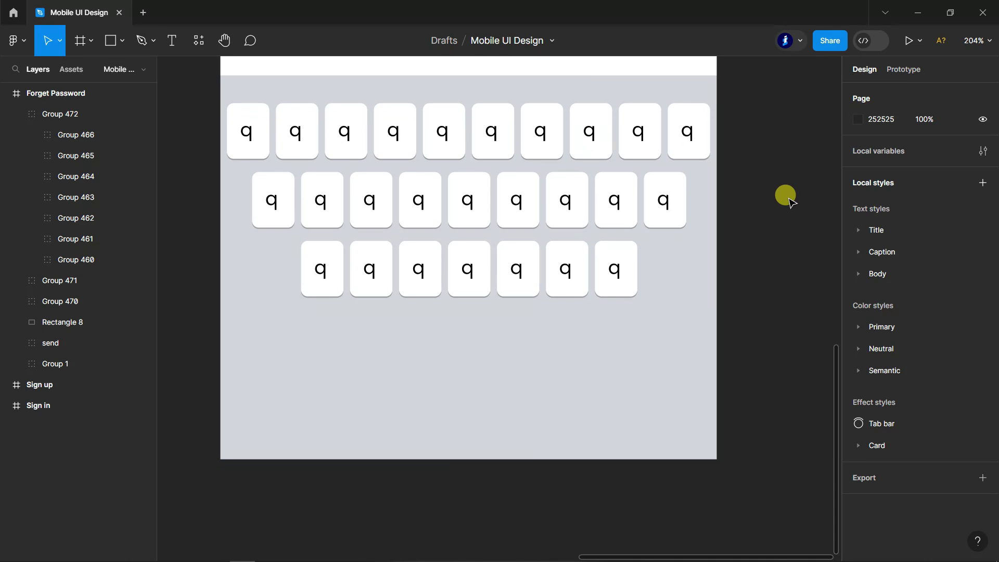
# Move the third row's last key to the right end and resize it to 42 wide.
pyautogui.click(19, 114)
pyautogui.moveTo(615, 258); pyautogui.dragTo(689, 259)
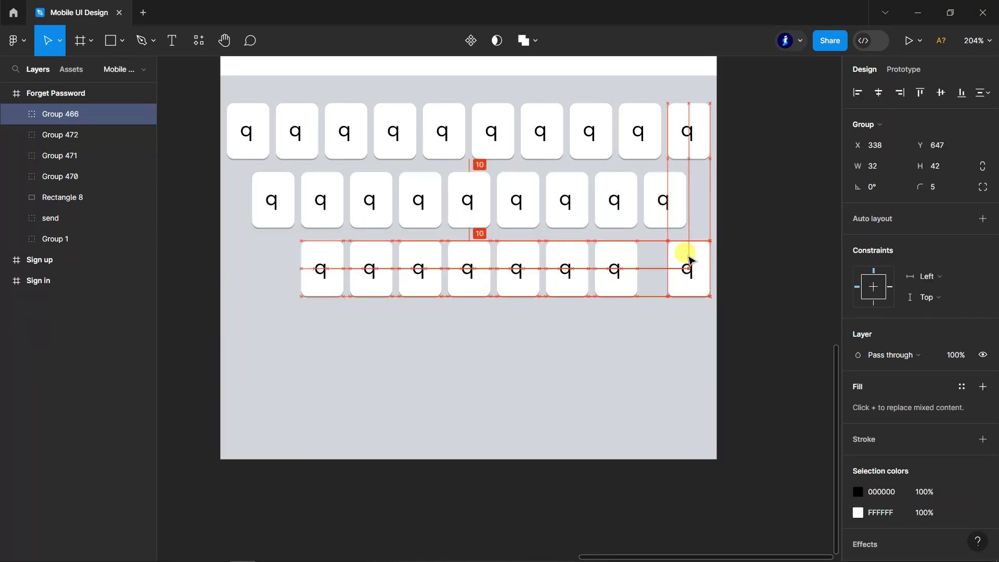
pyautogui.scroll(5, 732, 261)
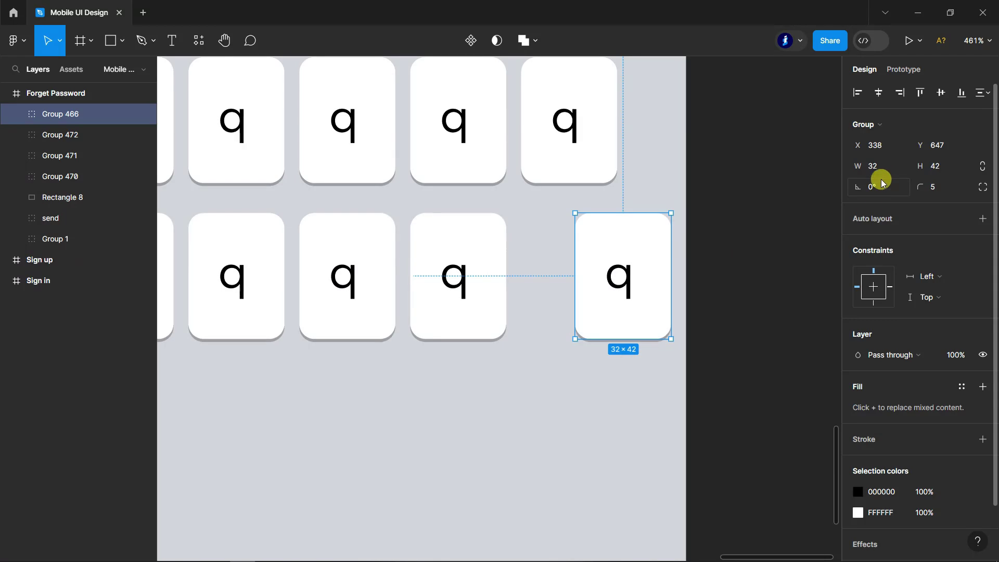
pyautogui.write('42')
pyautogui.press('Return')
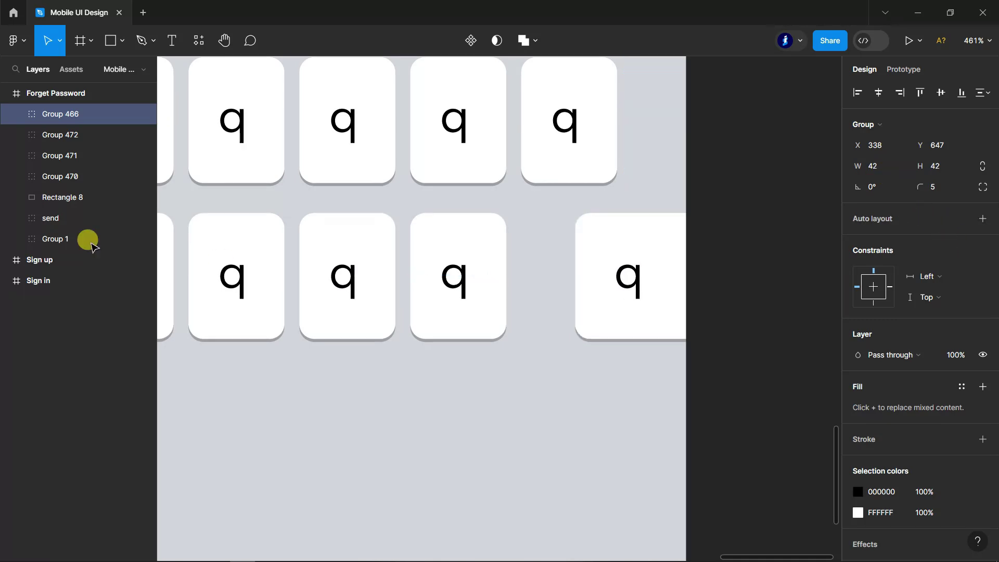
pyautogui.scroll(-3, 549, 292)
pyautogui.moveTo(606, 256); pyautogui.dragTo(602, 257)
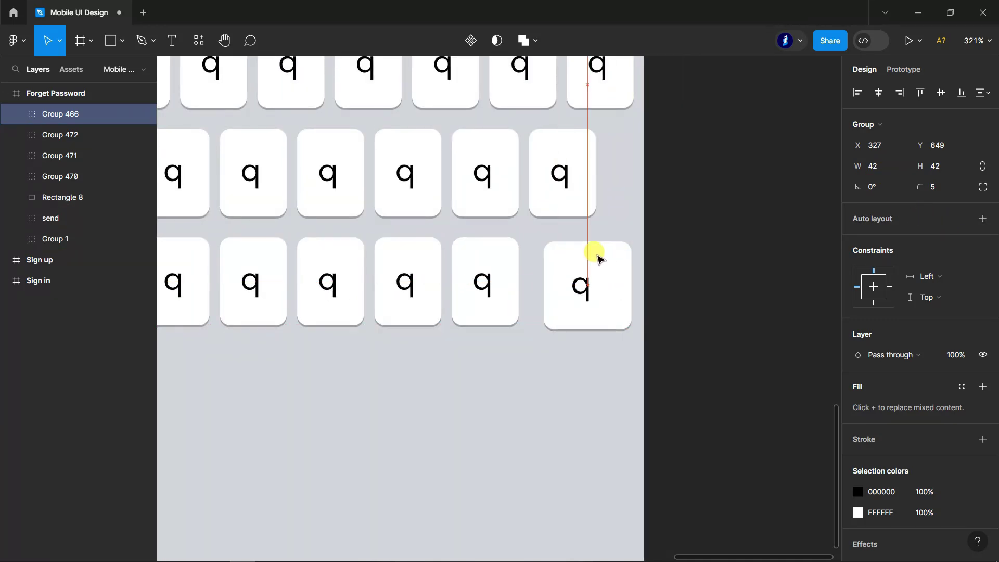
# Fill that key's background rectangle with grey ACB4BE.
pyautogui.click(20, 114)
pyautogui.click(71, 155)
pyautogui.click(883, 355)
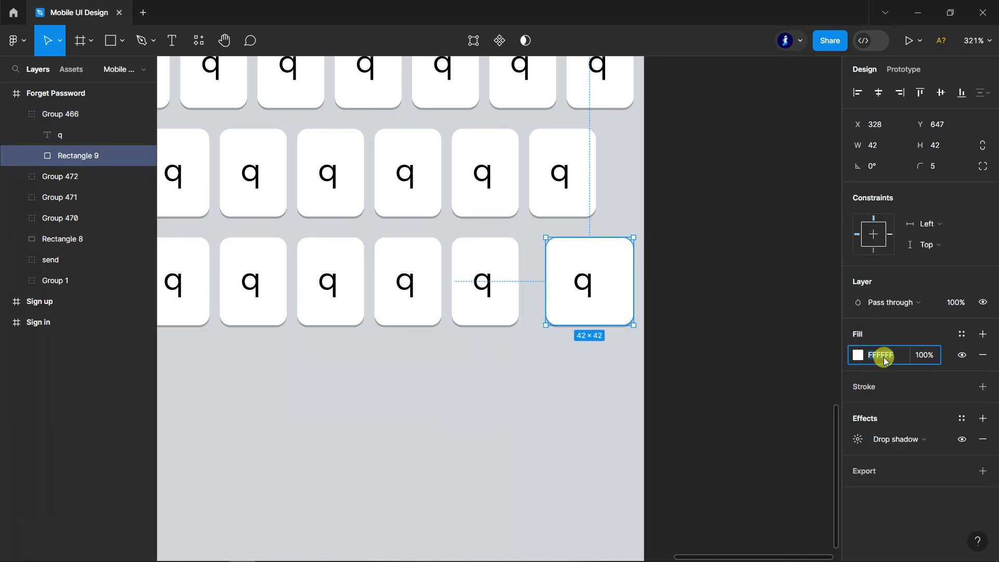
pyautogui.press('Return')
pyautogui.scroll(-5, 716, 278)
pyautogui.click(26, 114)
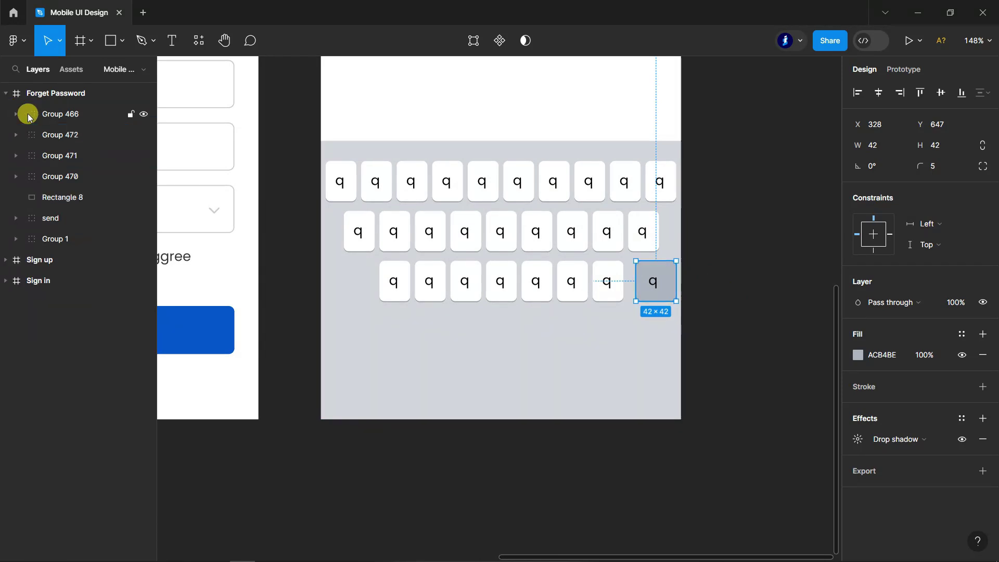
# Copy the grey key to the left end of the third row.
pyautogui.scroll(-3, 722, 235)
pyautogui.moveTo(673, 268); pyautogui.dragTo(451, 271)
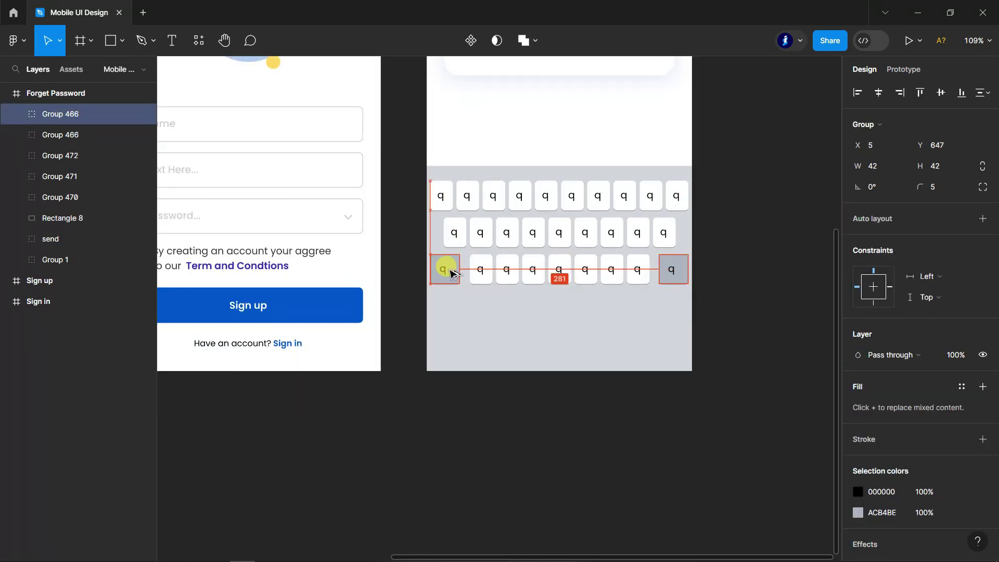
pyautogui.moveTo(451, 270); pyautogui.dragTo(449, 270)
pyautogui.click(531, 392)
pyautogui.scroll(3, 576, 315)
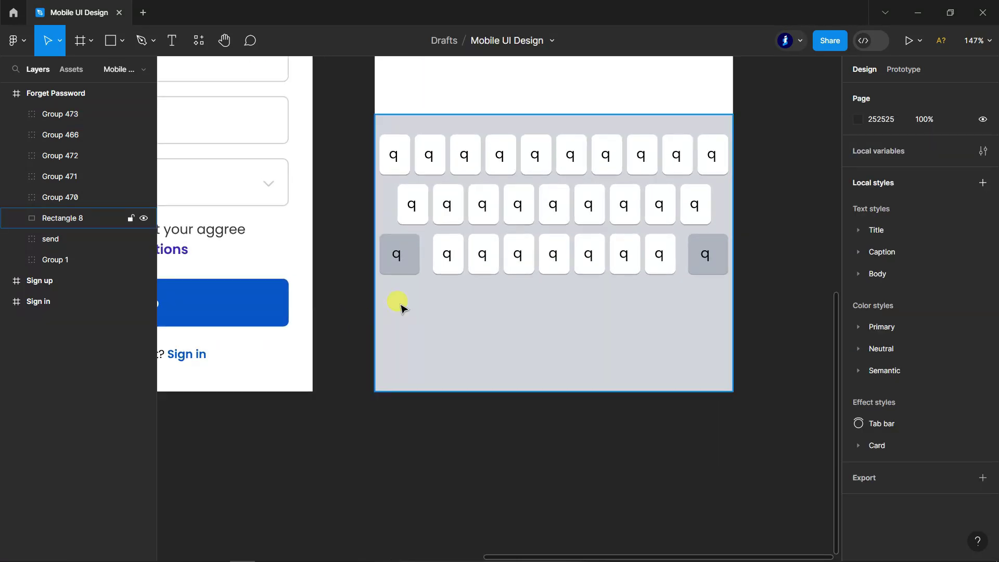
pyautogui.scroll(2, 398, 306)
pyautogui.scroll(1, 399, 305)
# Start a bottom row from the grey key, with a 180-wide space bar beside it.
pyautogui.click(408, 232)
pyautogui.moveTo(414, 240)
pyautogui.mouseDown()
pyautogui.moveTo(413, 300)
pyautogui.moveTo(477, 298)
pyautogui.mouseUp()
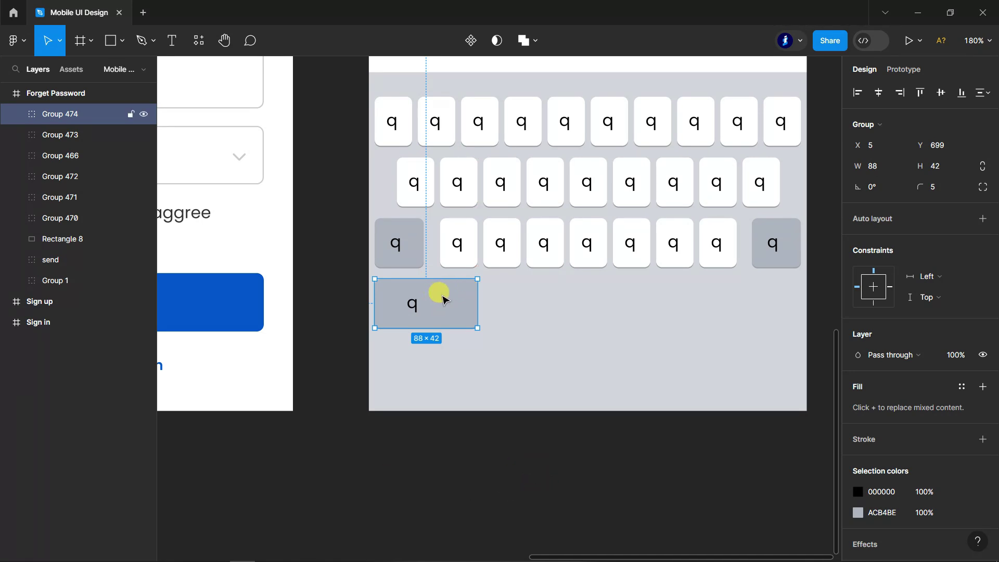
pyautogui.moveTo(445, 302); pyautogui.dragTo(554, 299)
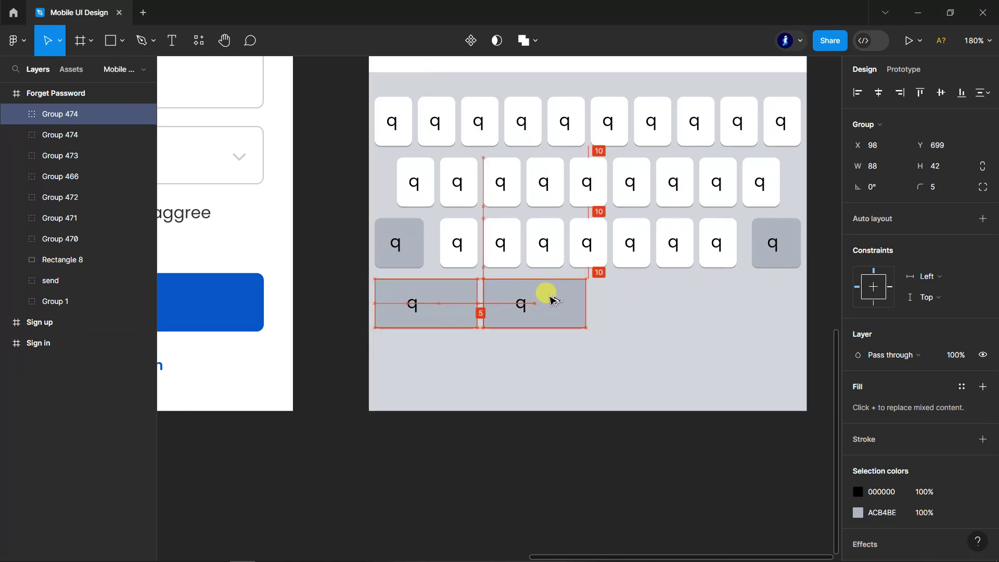
pyautogui.scroll(2, 587, 299)
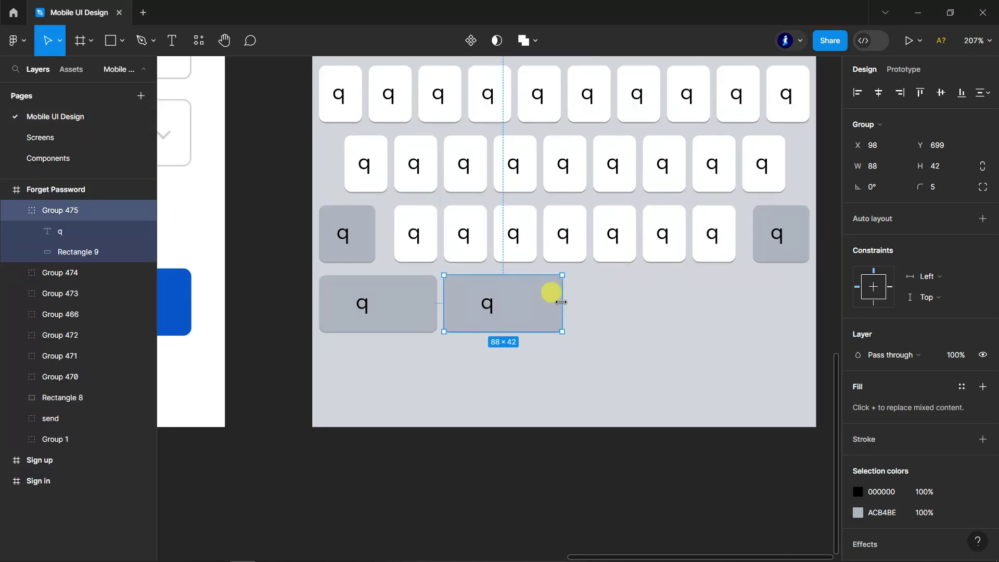
pyautogui.moveTo(570, 301); pyautogui.dragTo(687, 303)
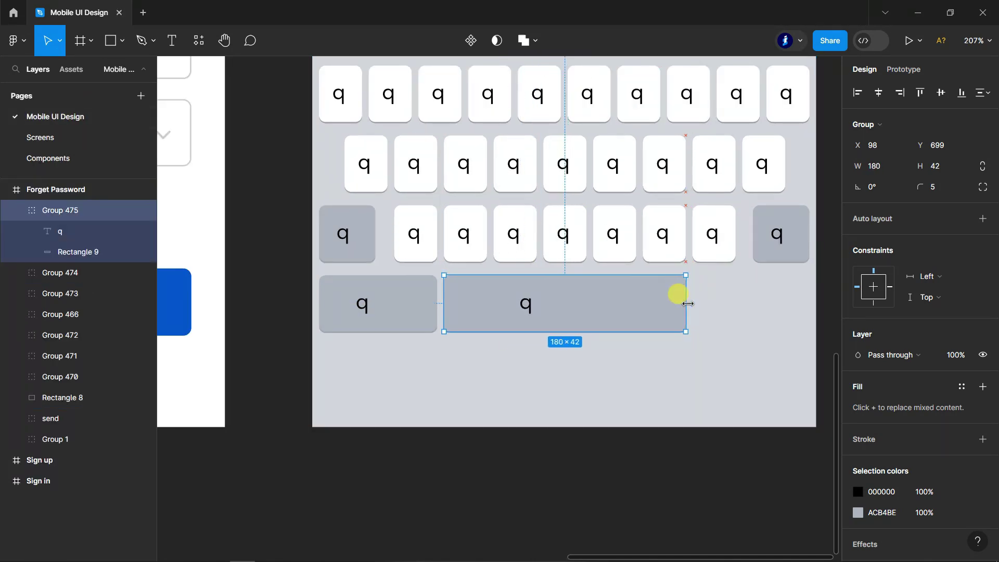
# Duplicate the left bottom key to the row's right end and narrow it to 86 wide.
pyautogui.click(9, 210)
pyautogui.click(59, 231)
pyautogui.hotkey('ctrl', 'd')
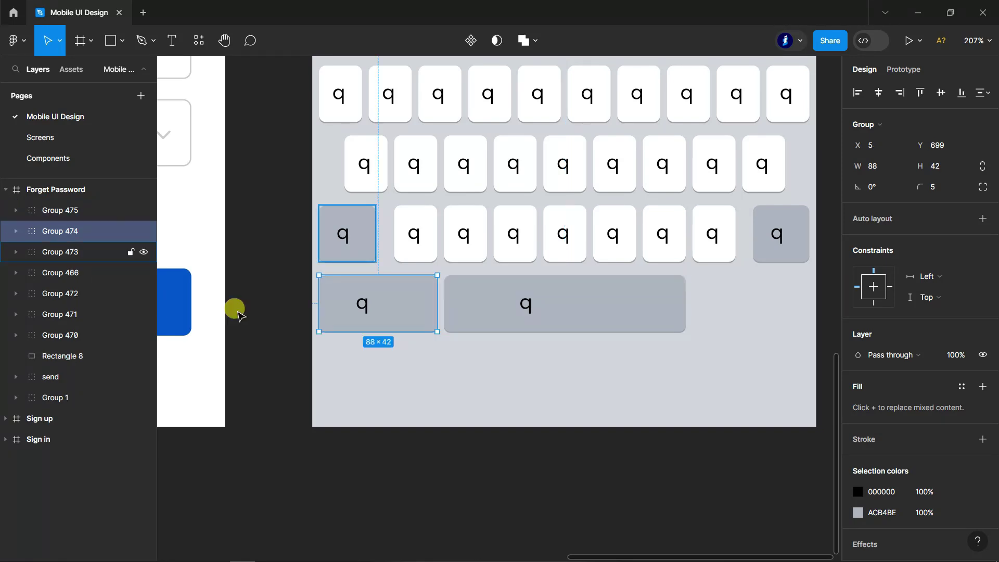
pyautogui.moveTo(388, 307)
pyautogui.mouseDown()
pyautogui.moveTo(728, 310)
pyautogui.moveTo(764, 297)
pyautogui.mouseUp()
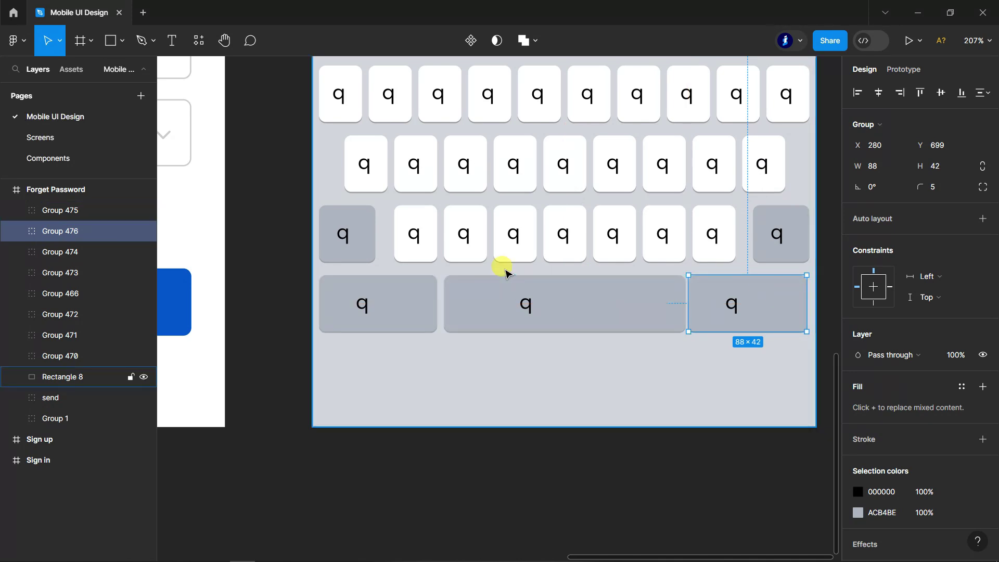
pyautogui.scroll(-1, 762, 276)
pyautogui.hscroll(2, 796, 284)
pyautogui.scroll(2, 801, 287)
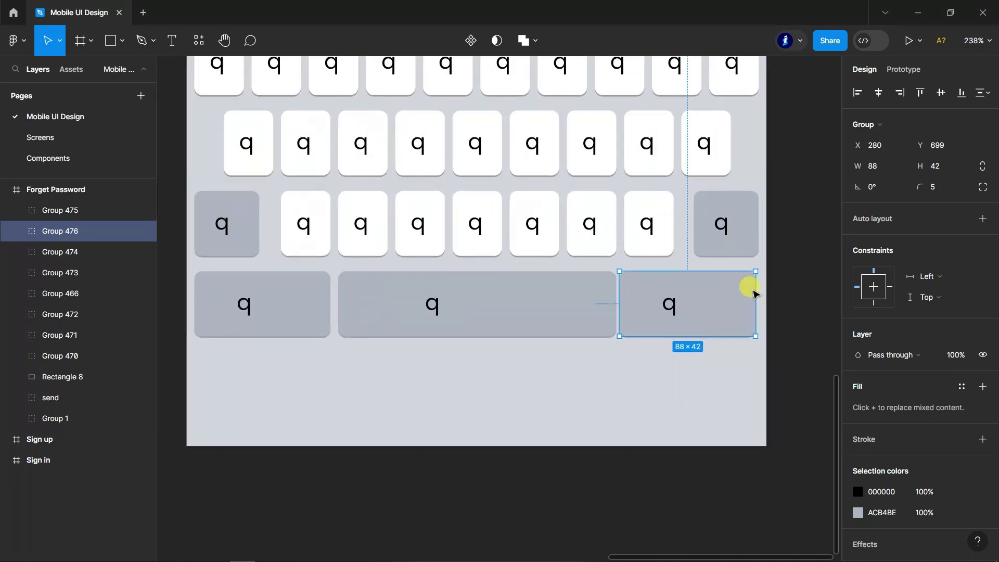
pyautogui.moveTo(727, 297); pyautogui.dragTo(727, 300)
pyautogui.moveTo(626, 303); pyautogui.dragTo(625, 303)
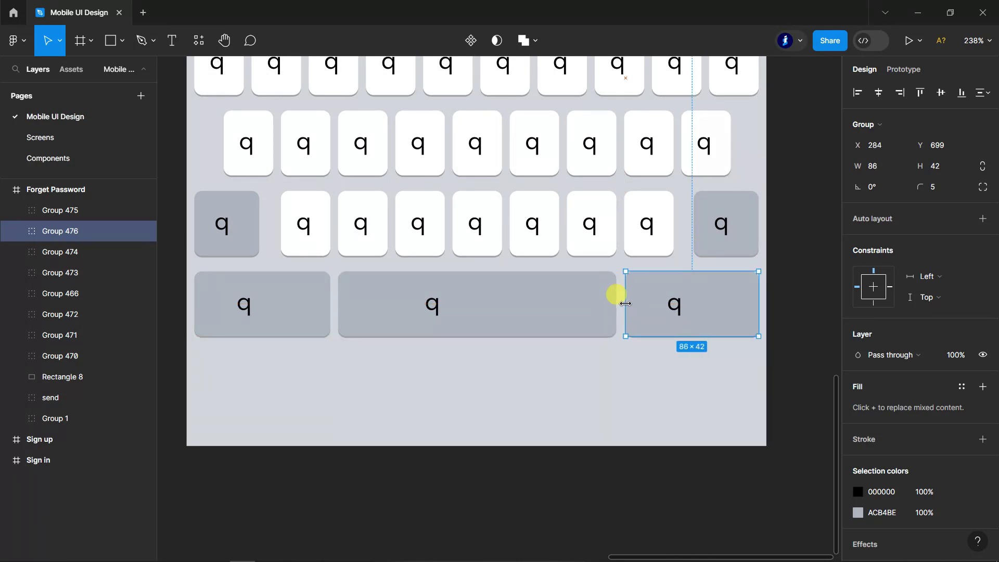
# Align the space bar's edges and fill its background white (ffffff).
pyautogui.click(593, 305)
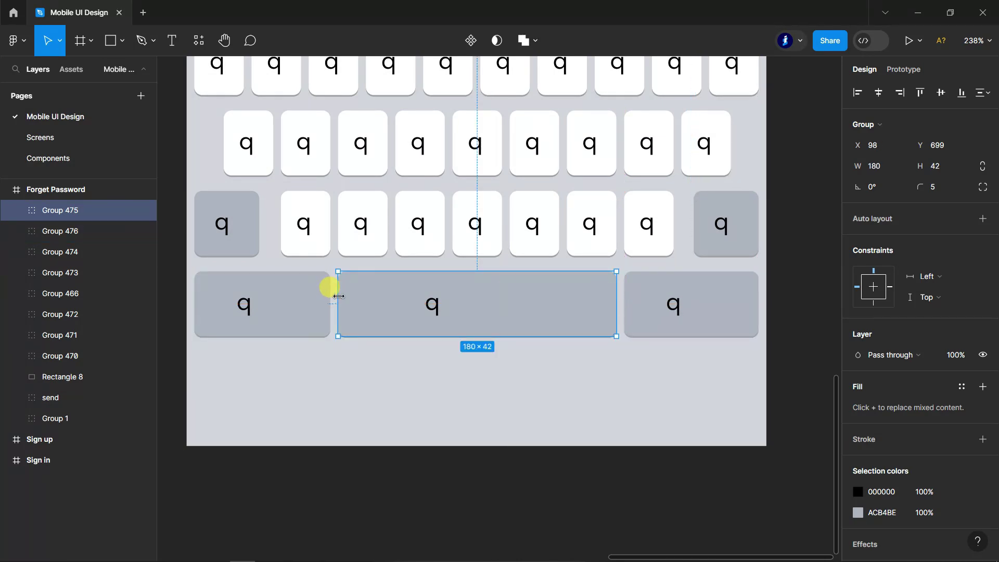
pyautogui.moveTo(339, 296); pyautogui.dragTo(339, 297)
pyautogui.moveTo(613, 301); pyautogui.dragTo(616, 302)
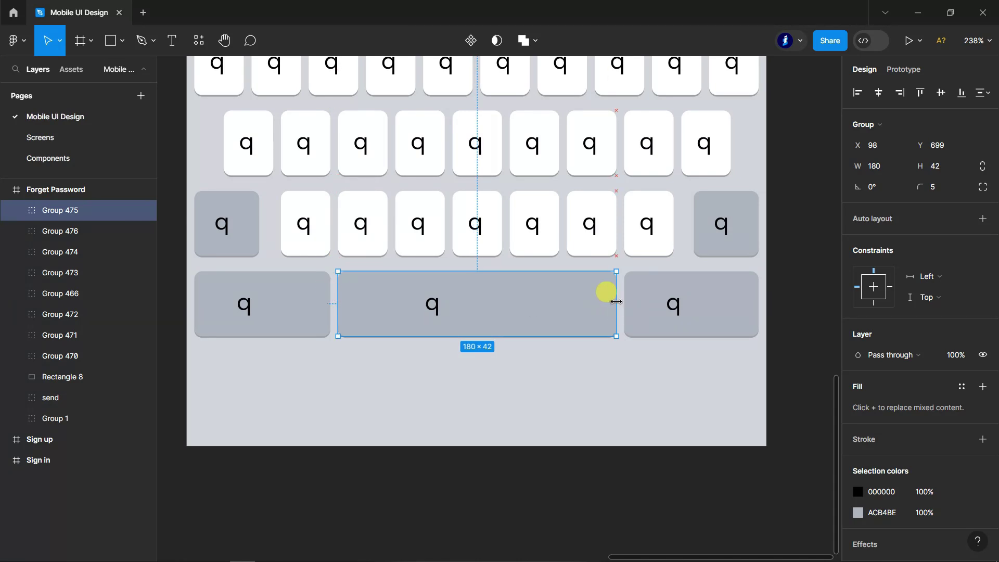
pyautogui.click(782, 298)
pyautogui.scroll(-3, 432, 341)
pyautogui.doubleClick(475, 314)
pyautogui.click(876, 358)
pyautogui.write('ffffff')
pyautogui.press('Return')
# Label the space key 'Space', with centred, auto-width text centred on the key.
pyautogui.click(705, 339)
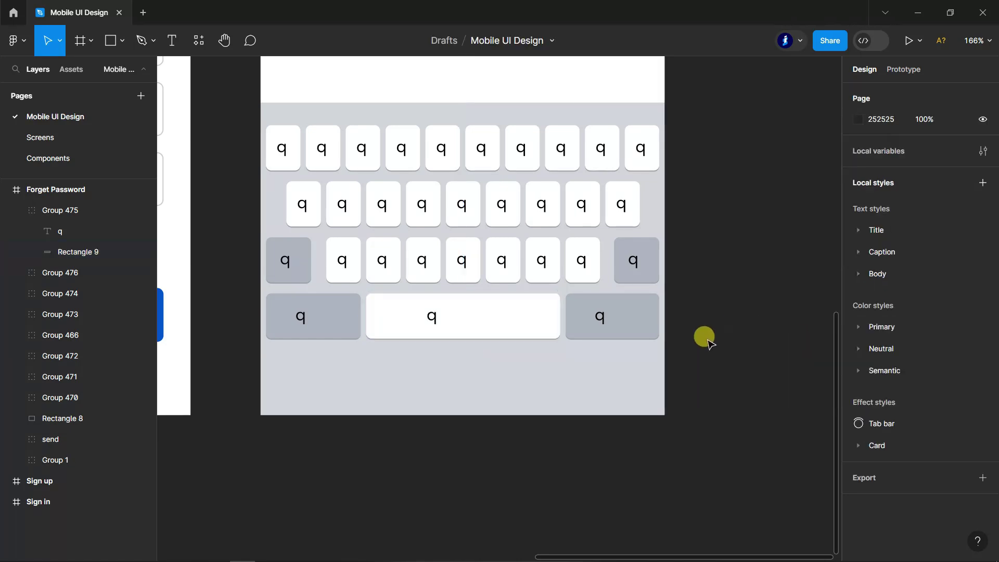
pyautogui.scroll(-2, 468, 395)
pyautogui.scroll(2, 475, 400)
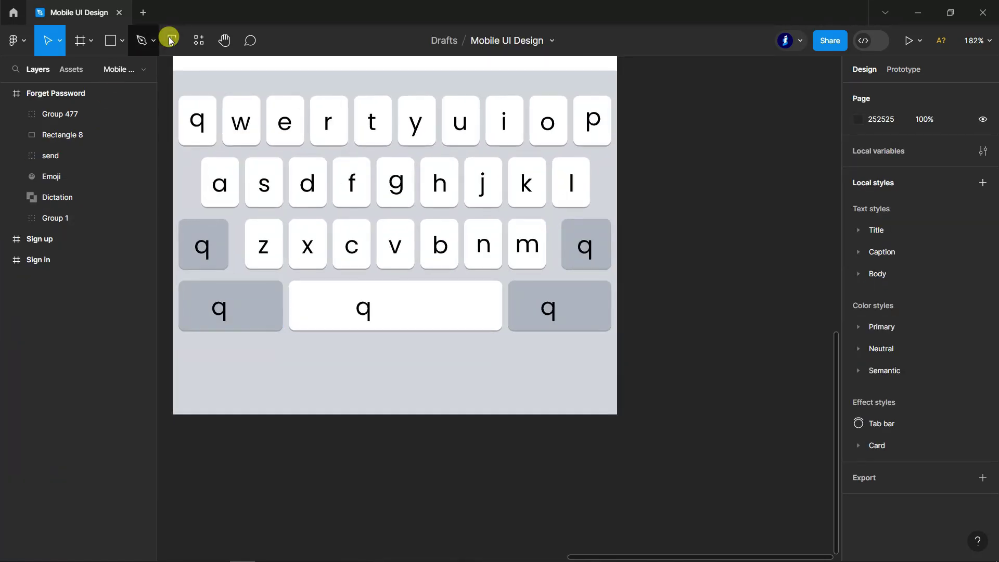
pyautogui.click(169, 39)
pyautogui.click(364, 307)
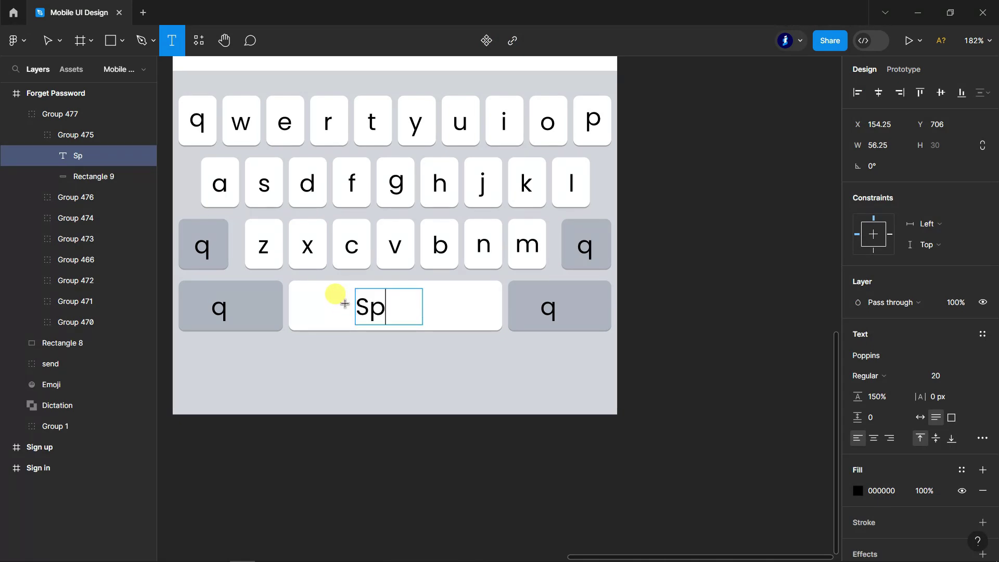
pyautogui.click(874, 438)
pyautogui.click(920, 417)
pyautogui.press('Escape')
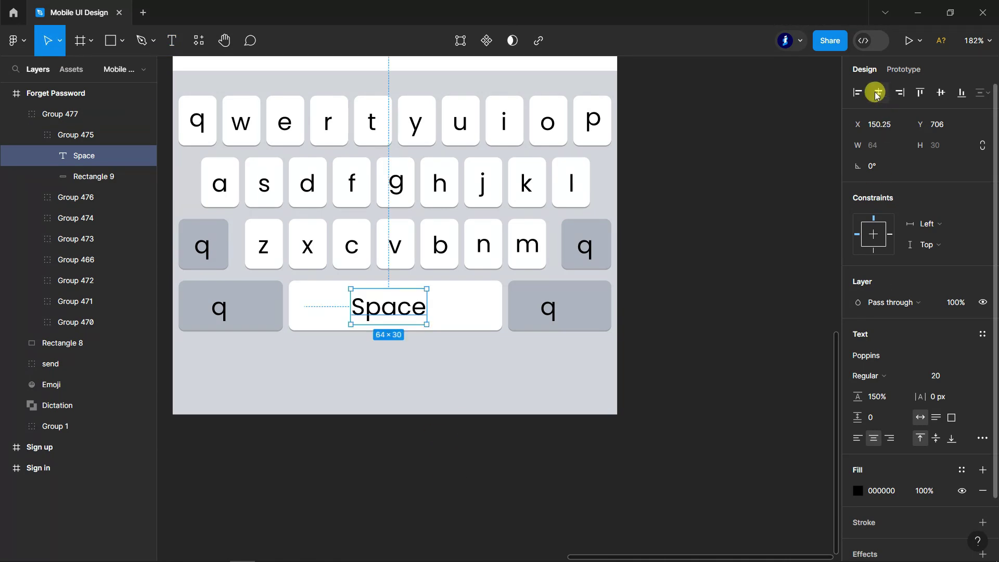
pyautogui.click(878, 92)
pyautogui.click(720, 416)
pyautogui.scroll(-1, 720, 417)
# Relabel the bottom-right key 'return' with auto width, centred inside the key.
pyautogui.click(173, 41)
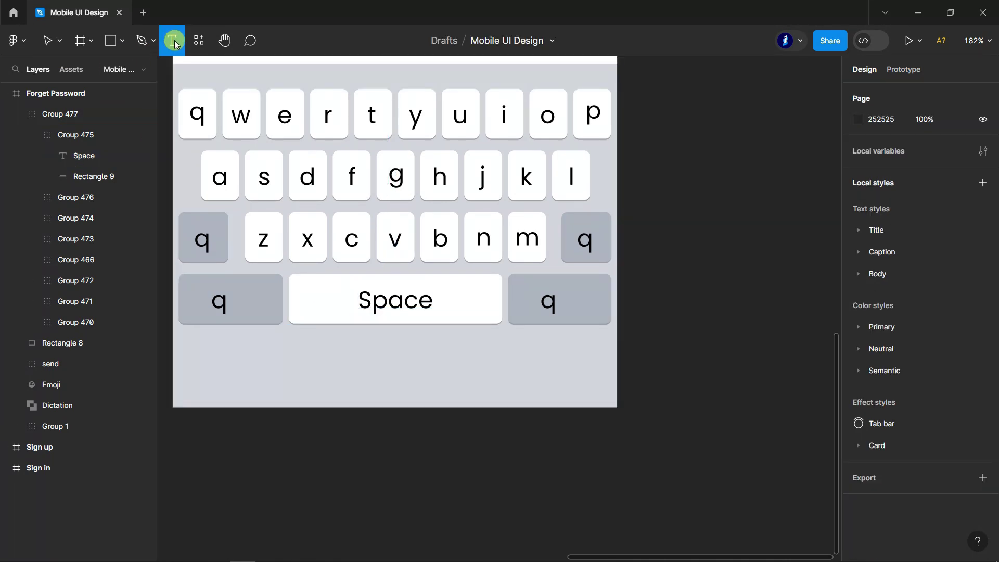
pyautogui.doubleClick(547, 303)
pyautogui.press('BackSpace')
pyautogui.write('return')
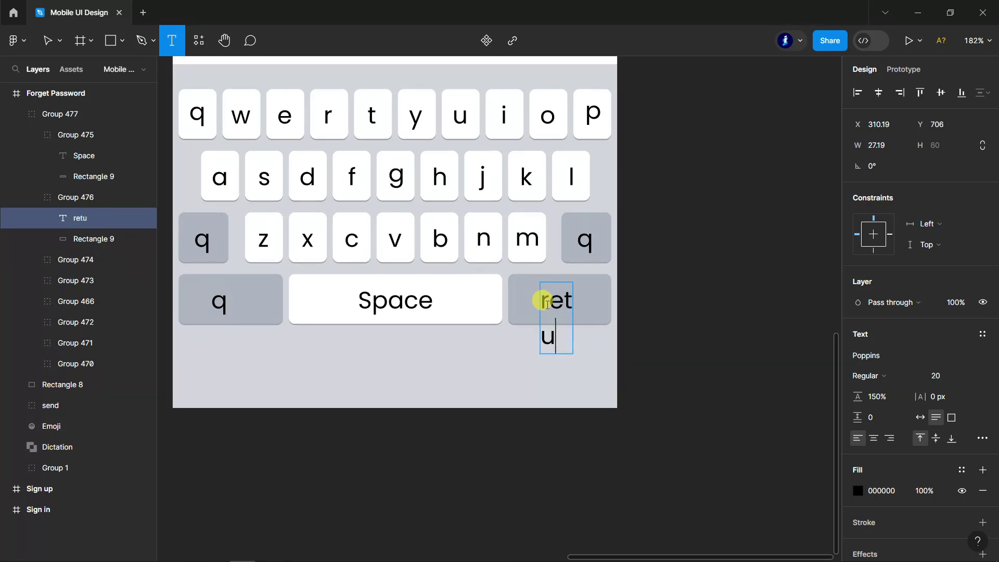
pyautogui.moveTo(873, 438)
pyautogui.click(919, 417)
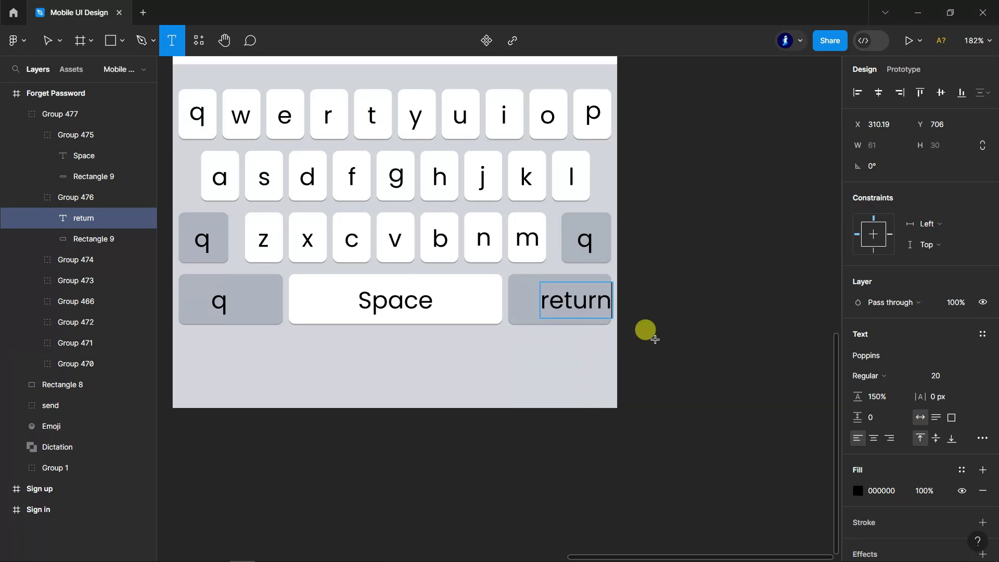
pyautogui.click(49, 41)
pyautogui.moveTo(576, 309); pyautogui.dragTo(565, 309)
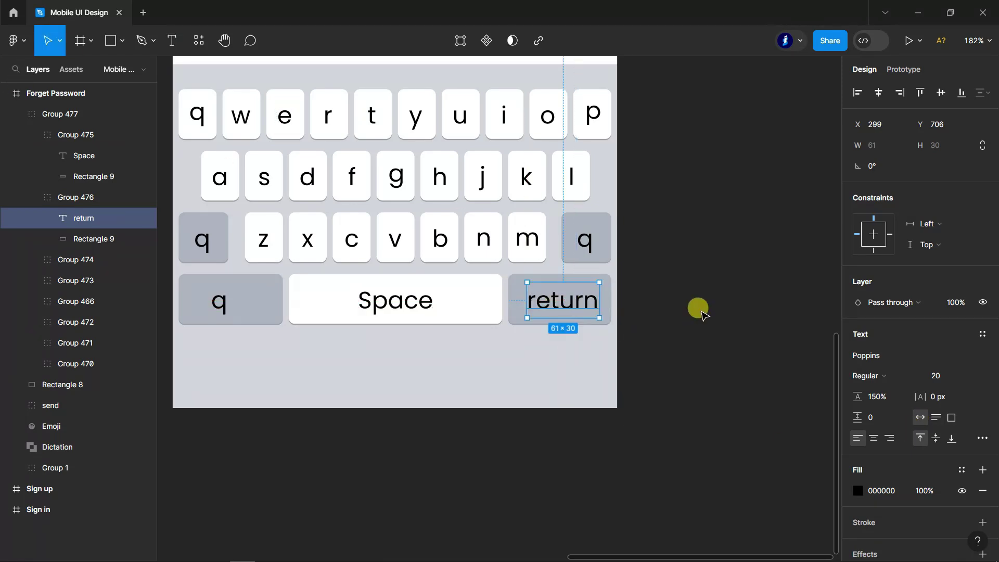
# Set the Space and return labels to font size 16 and align them vertically.
pyautogui.scroll(-1, 697, 310)
pyautogui.click(697, 310)
pyautogui.doubleClick(572, 285)
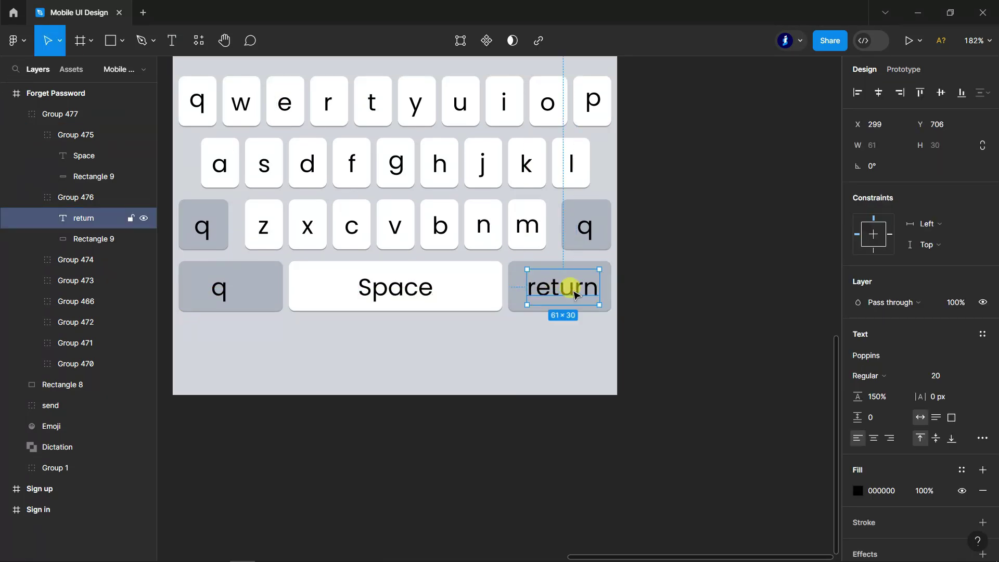
pyautogui.keyDown('shift'); pyautogui.click(384, 297); pyautogui.keyUp('shift')
pyautogui.click(966, 376)
pyautogui.click(966, 393)
pyautogui.press('Escape')
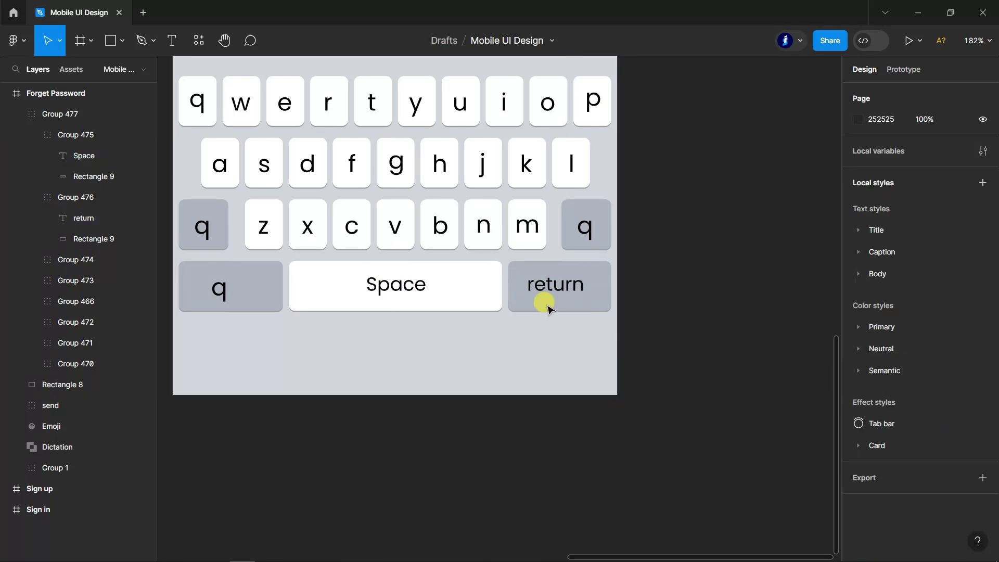
pyautogui.moveTo(543, 286); pyautogui.dragTo(557, 295)
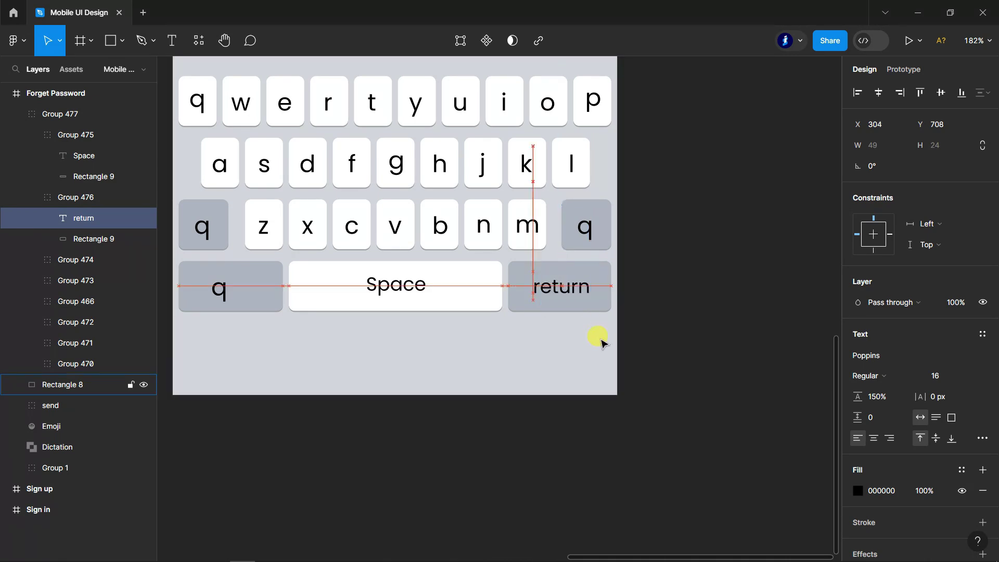
pyautogui.click(399, 293)
pyautogui.moveTo(399, 295); pyautogui.dragTo(398, 294)
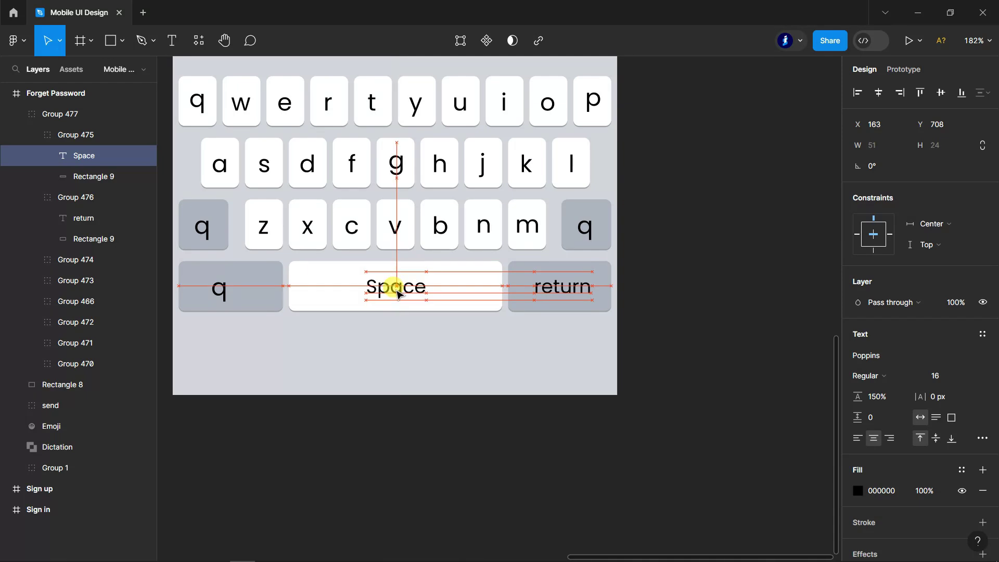
# Label the bottom-left key '123' with auto width, centred on the key.
pyautogui.press('t')
pyautogui.doubleClick(296, 346)
pyautogui.write('123')
pyautogui.click(920, 418)
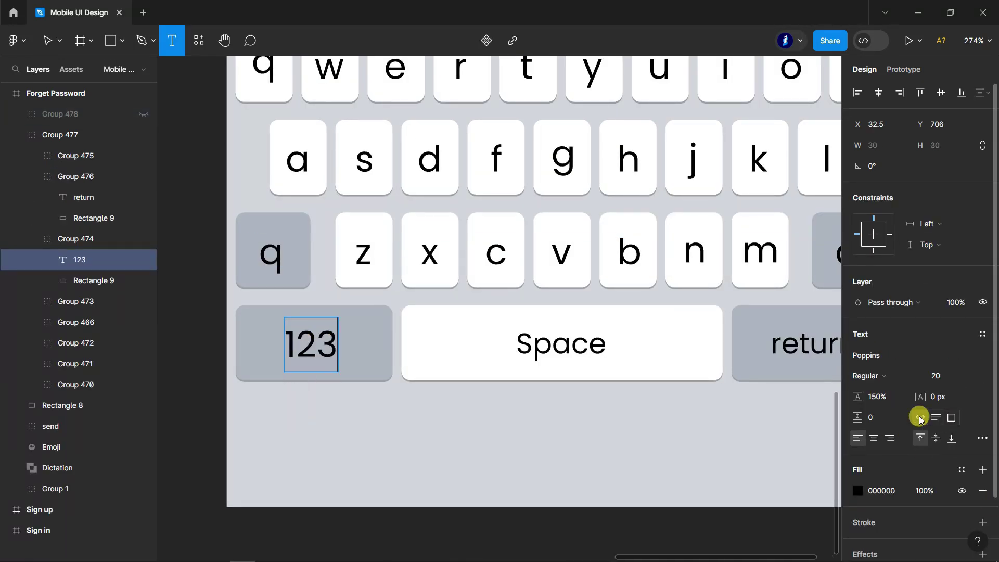
pyautogui.click(45, 40)
pyautogui.scroll(-2, 319, 245)
pyautogui.moveTo(310, 310); pyautogui.dragTo(304, 316)
pyautogui.press('Escape')
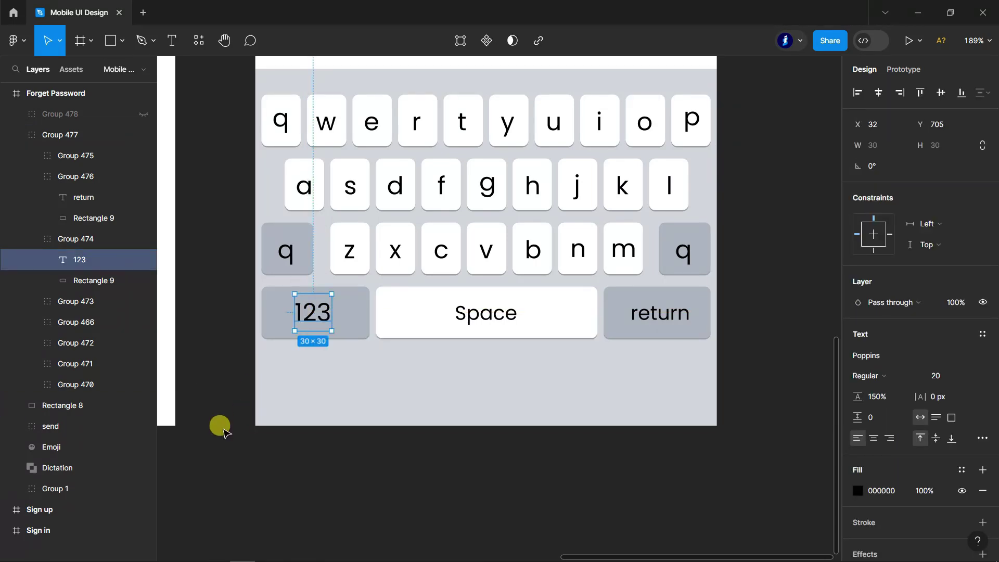
pyautogui.press('Escape')
# Reveal the shift and backspace icon group on the grey third-row keys, undoing a stray letter move.
pyautogui.scroll(-1, 416, 463)
pyautogui.click(143, 114)
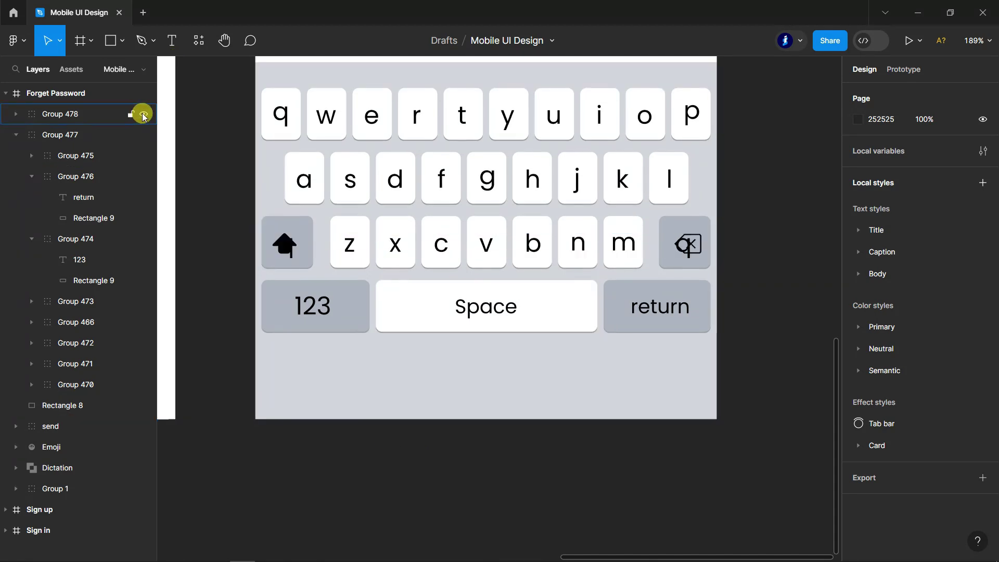
pyautogui.moveTo(287, 252); pyautogui.dragTo(681, 252)
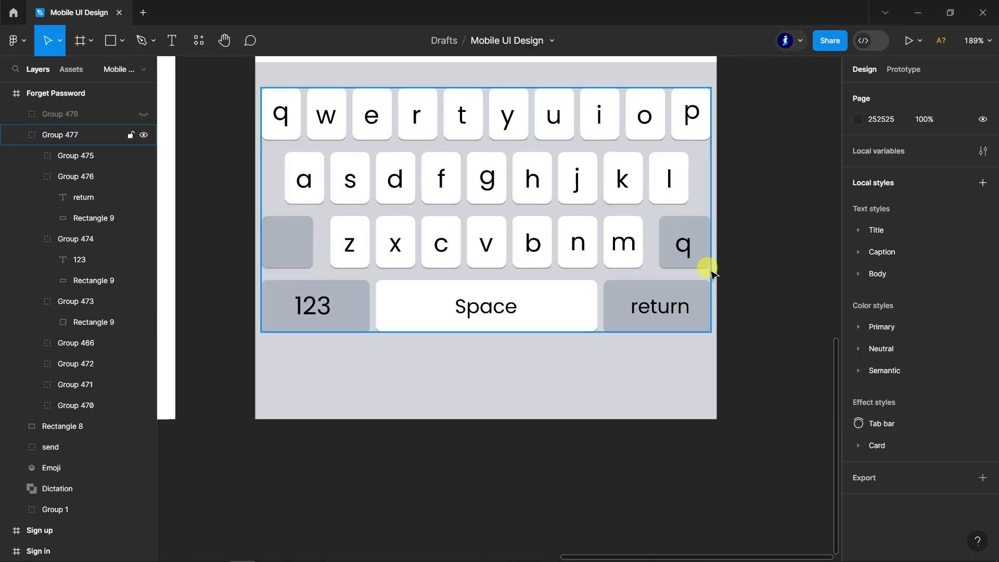
pyautogui.hotkey('ctrl', 'z')
# Move the Emoji and Dictation layers above Path 2459 and place the icons below the bottom key row.
pyautogui.click(357, 406)
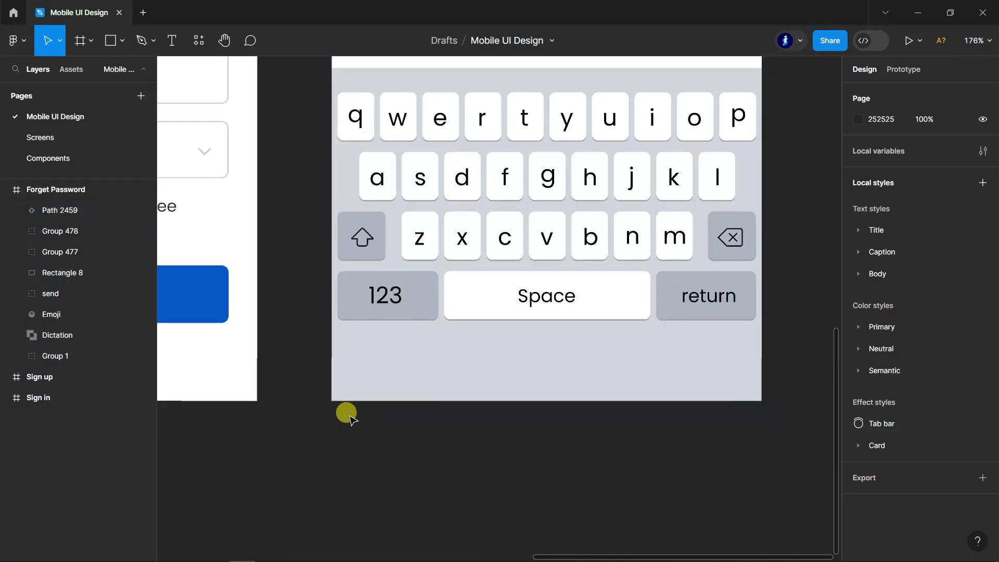
pyautogui.keyDown('ctrl'); pyautogui.scroll(-2, 346, 412); pyautogui.keyUp('ctrl')
pyautogui.scroll(1, 741, 455)
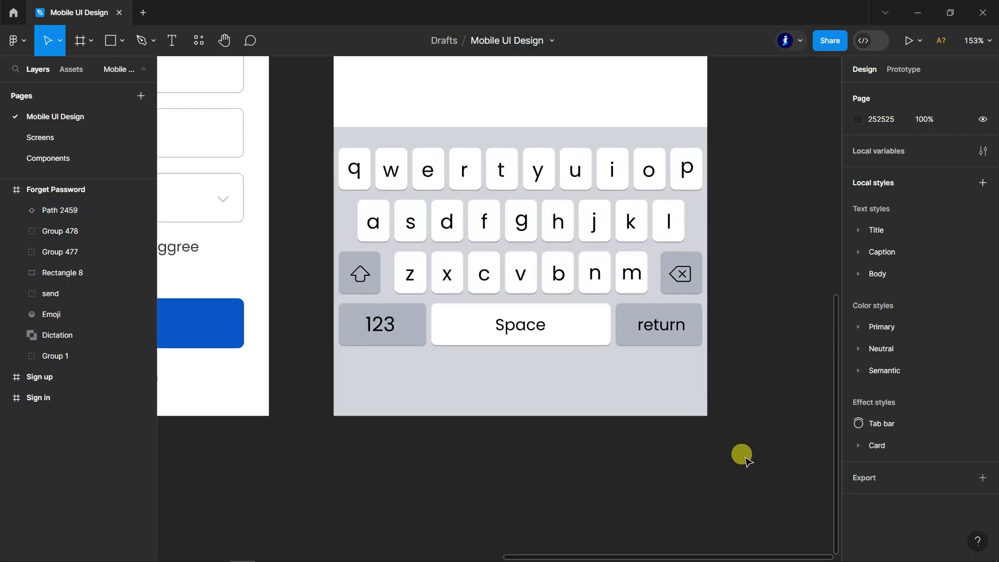
pyautogui.scroll(1, 742, 455)
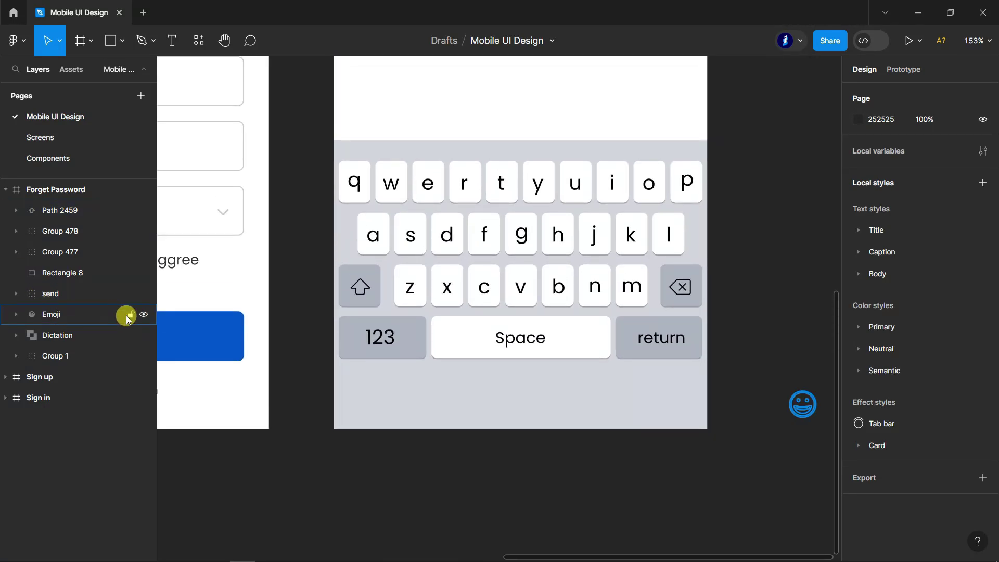
pyautogui.click(57, 314)
pyautogui.keyDown('shift'); pyautogui.click(60, 335); pyautogui.keyUp('shift')
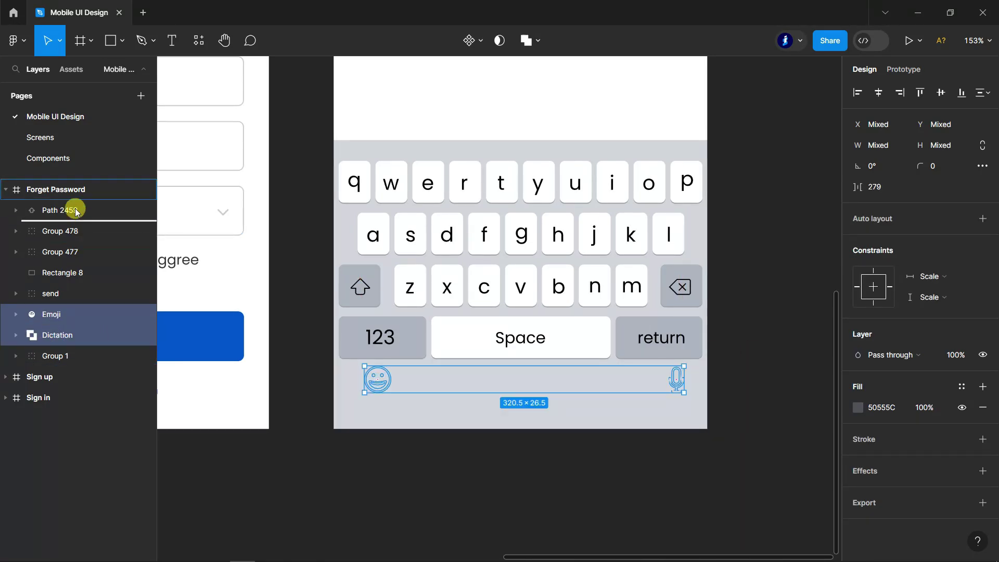
pyautogui.moveTo(54, 312); pyautogui.dragTo(67, 204)
pyautogui.moveTo(389, 382); pyautogui.dragTo(382, 382)
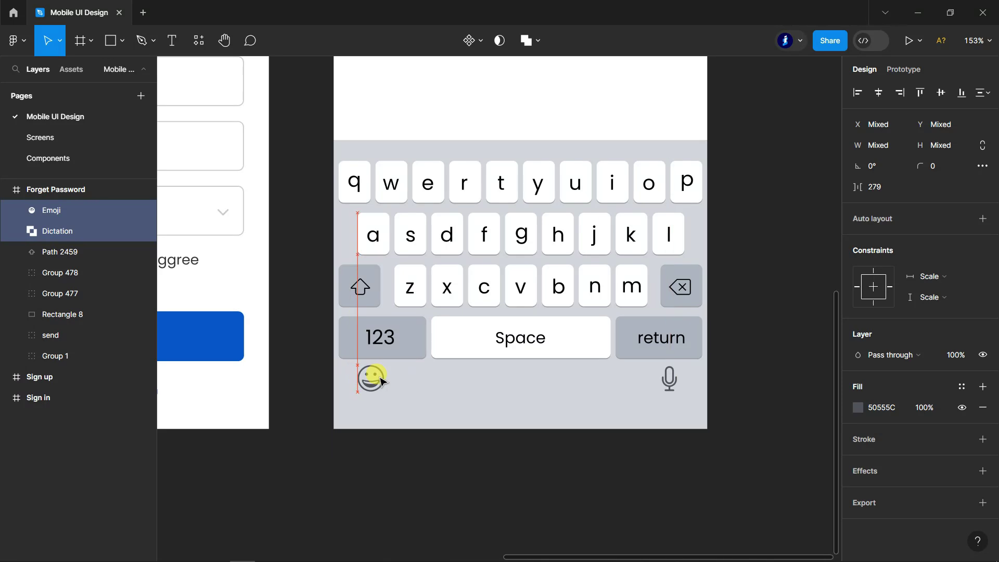
# Reselect the Emoji and Dictation icons together in the layers list.
pyautogui.click(771, 457)
pyautogui.scroll(-1, 773, 460)
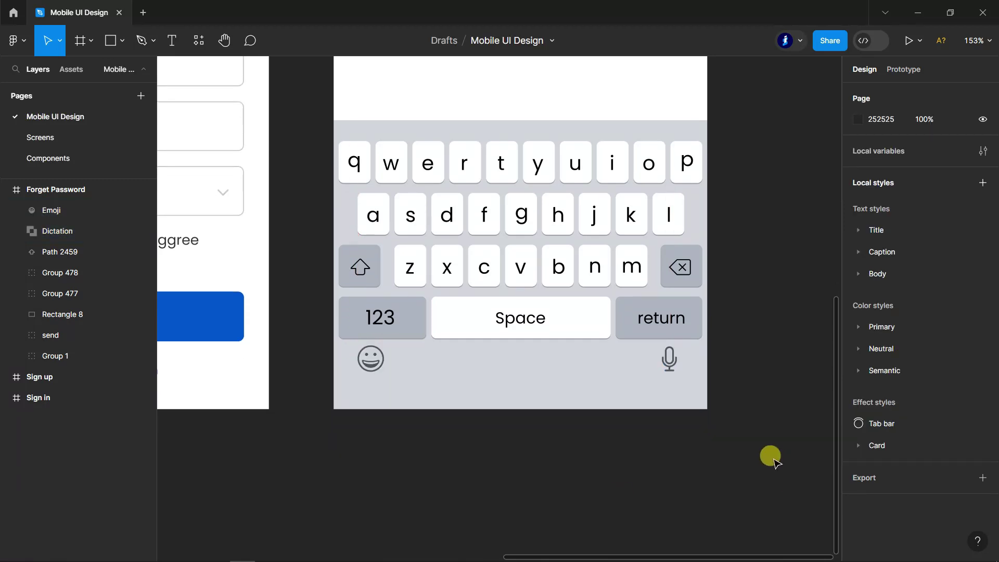
pyautogui.click(55, 218)
pyautogui.keyDown('shift'); pyautogui.click(52, 230); pyautogui.keyUp('shift')
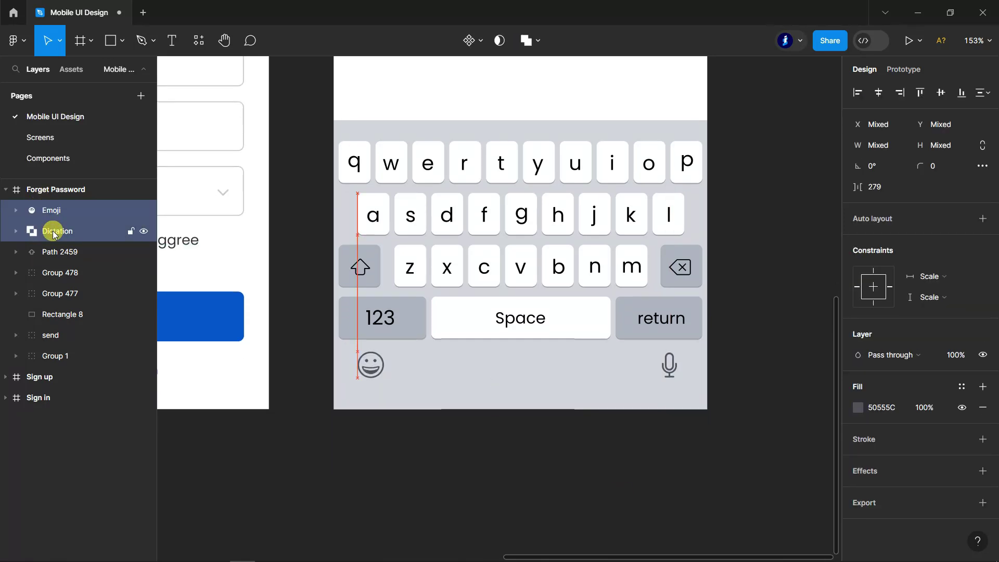
# Draw a black 131×4 rounded home bar, centred beneath the keyboard icons.
pyautogui.click(110, 41)
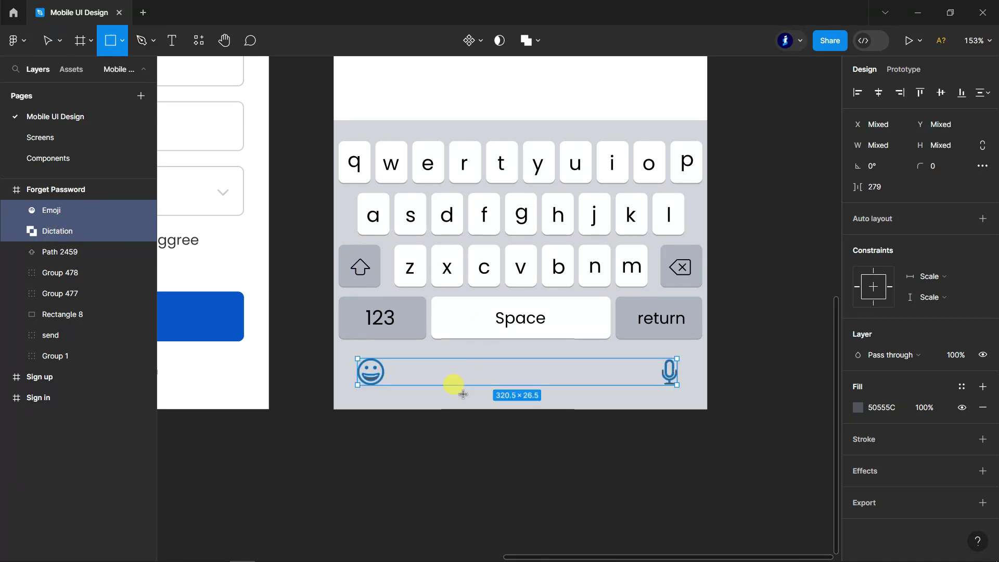
pyautogui.moveTo(461, 394); pyautogui.dragTo(593, 402)
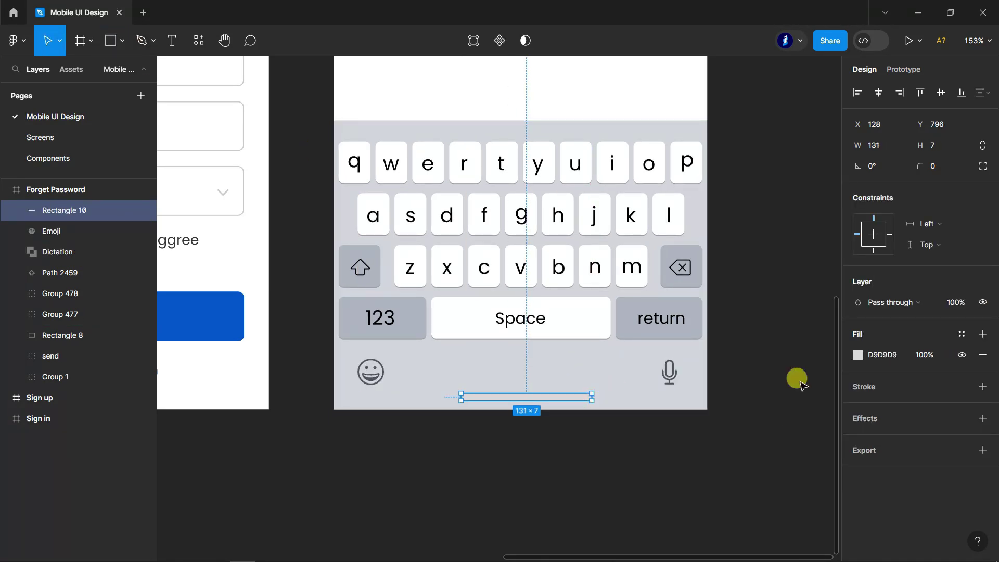
pyautogui.click(859, 356)
pyautogui.click(718, 491)
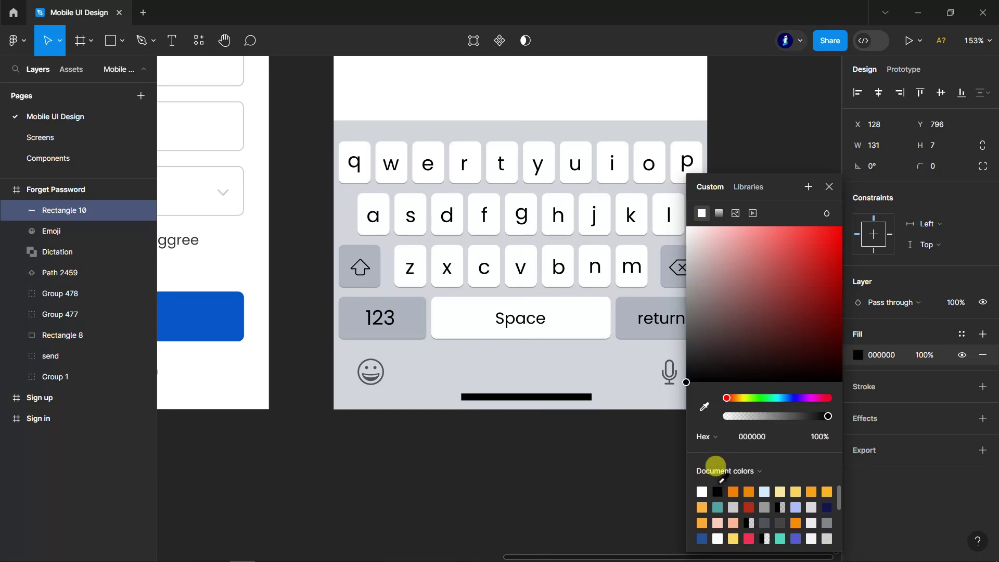
pyautogui.click(828, 187)
pyautogui.click(938, 149)
pyautogui.write('4')
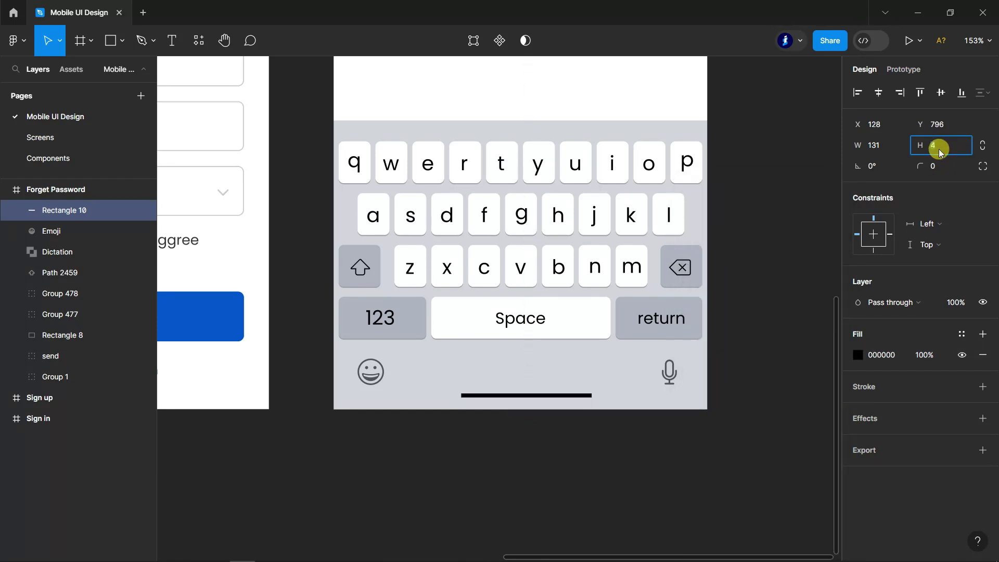
pyautogui.click(938, 167)
pyautogui.write('2')
pyautogui.moveTo(556, 394); pyautogui.dragTo(554, 404)
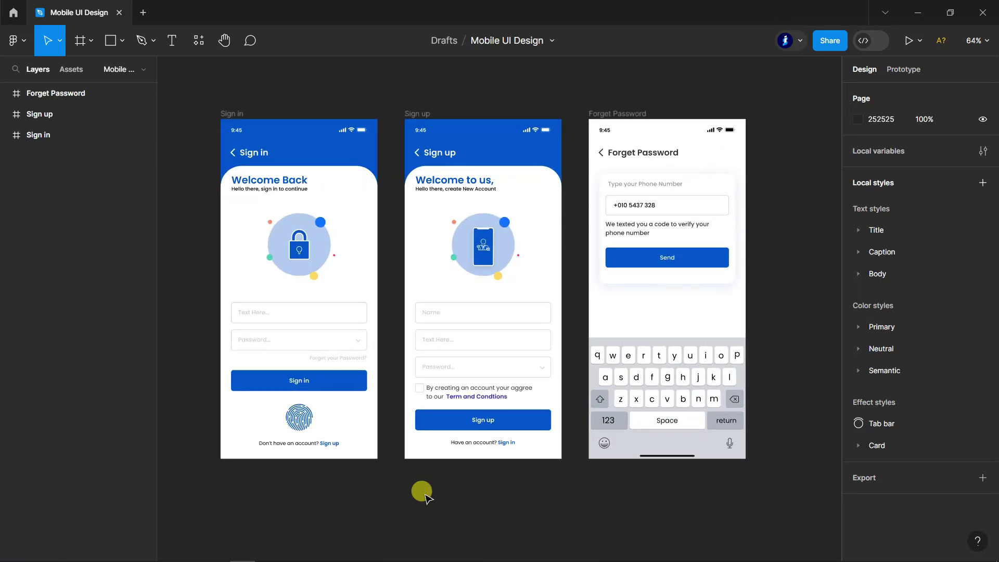
# Zoom out to show the Sign in, Sign up and Forget Password frames side by side.
pyautogui.scroll(1, 425, 499)
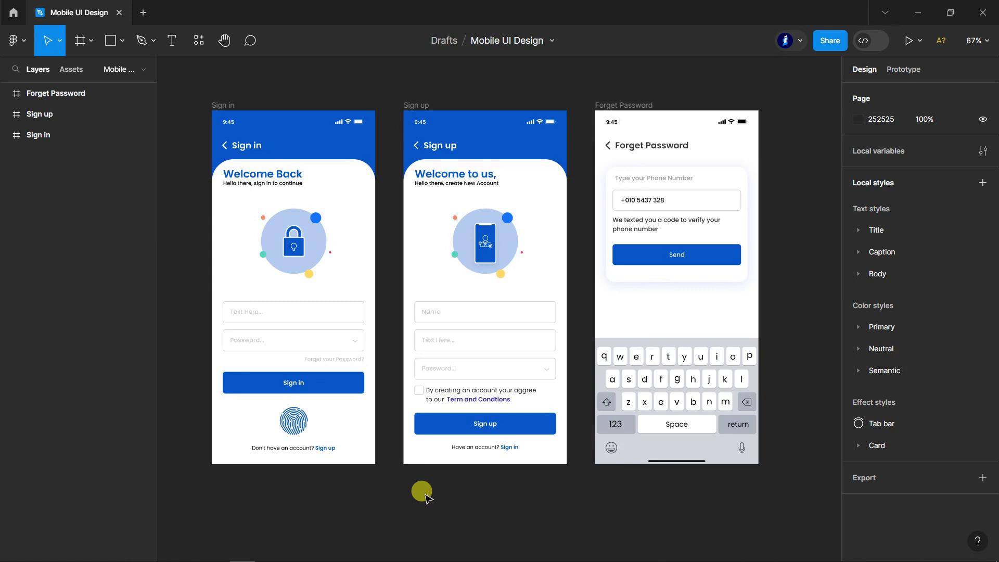